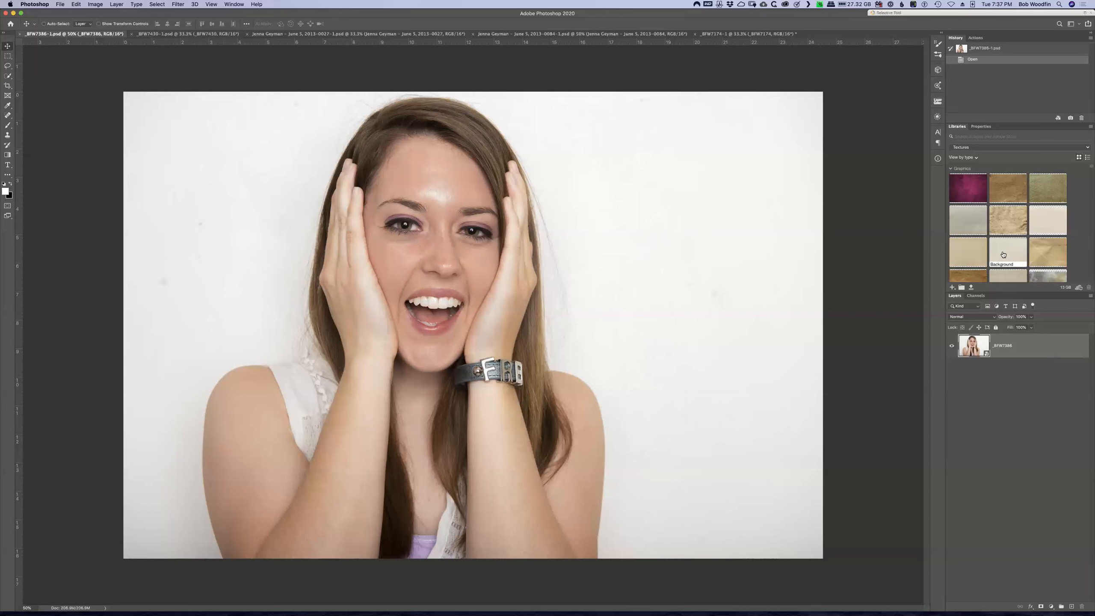
Place the light cream paper texture below the portrait layer and scale it up to cover the whole canvas
{"action": "left_click_drag", "start_coordinate": [1009, 304], "coordinate": [1017, 382]}
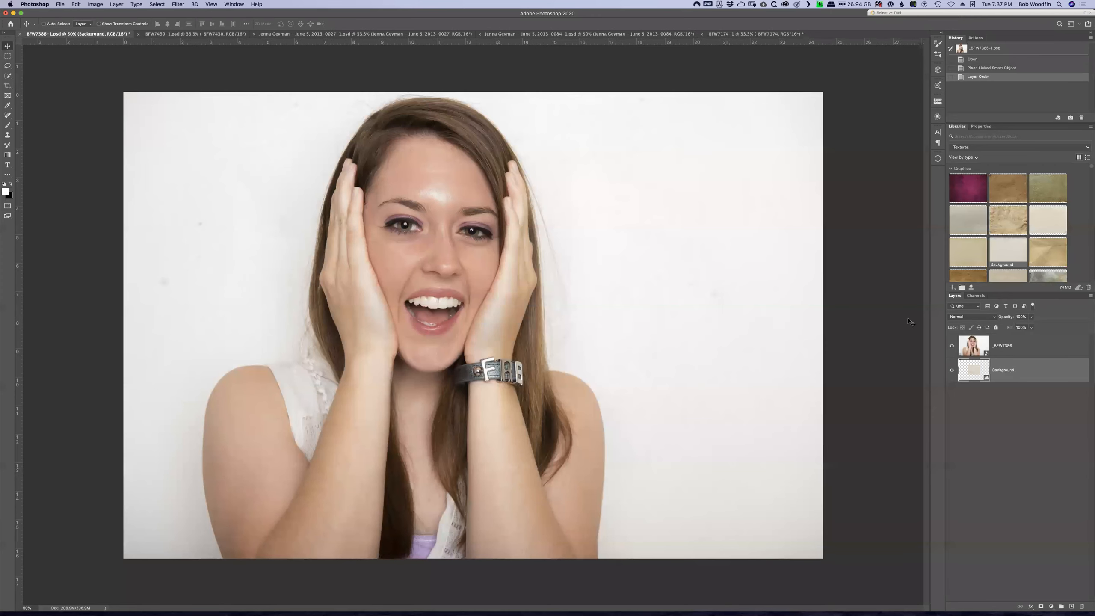
{"action": "double_click", "coordinate": [976, 373]}
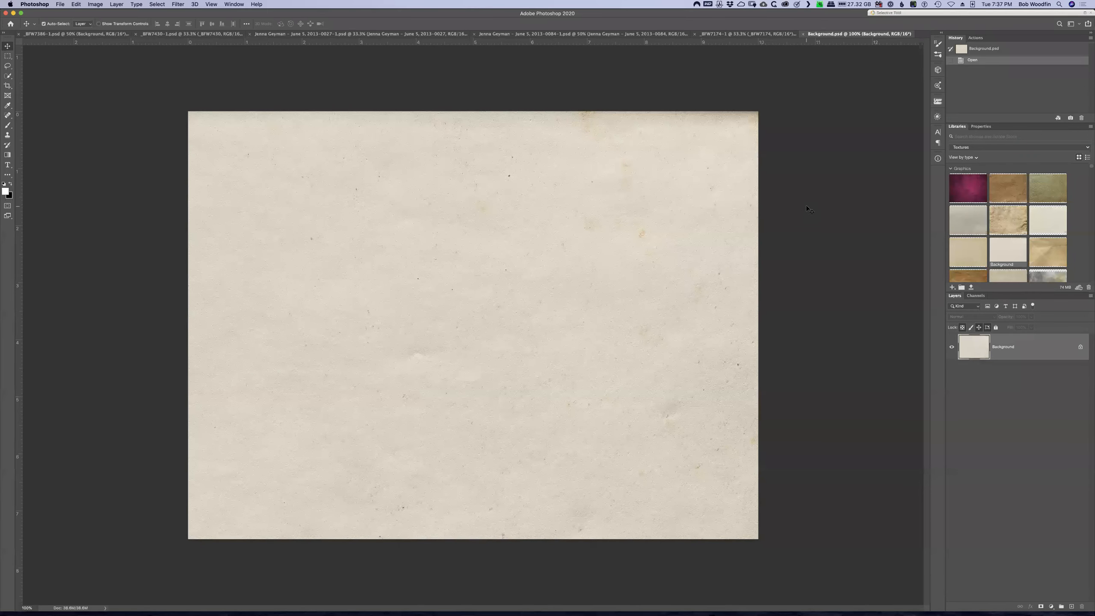
{"action": "key", "text": "super+w"}
{"action": "key", "text": "super+t"}
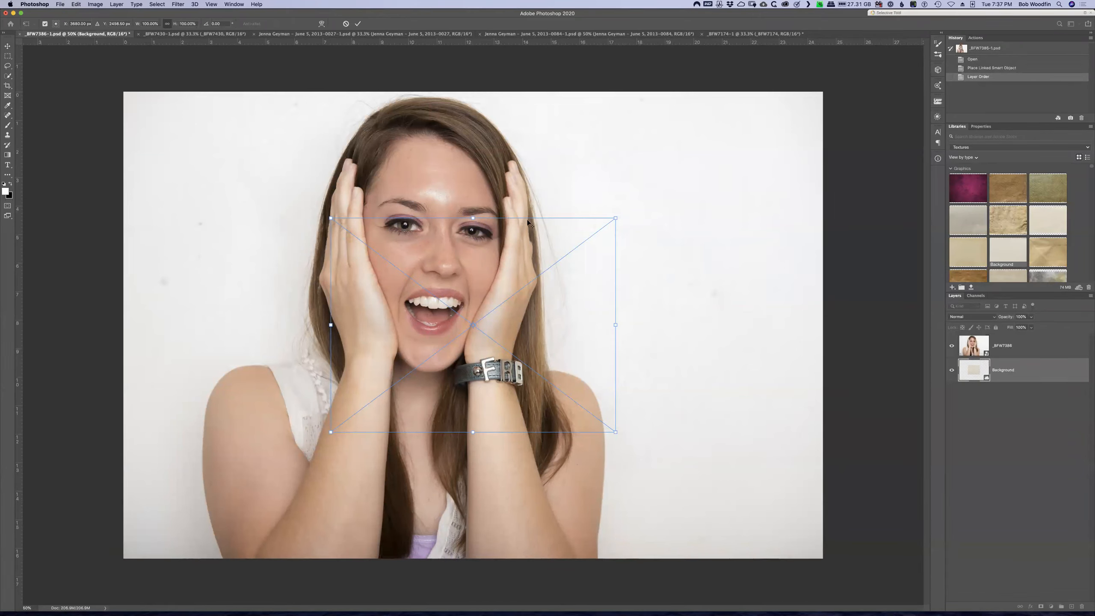
{"action": "left_click_drag", "start_coordinate": [475, 218], "coordinate": [478, 59]}
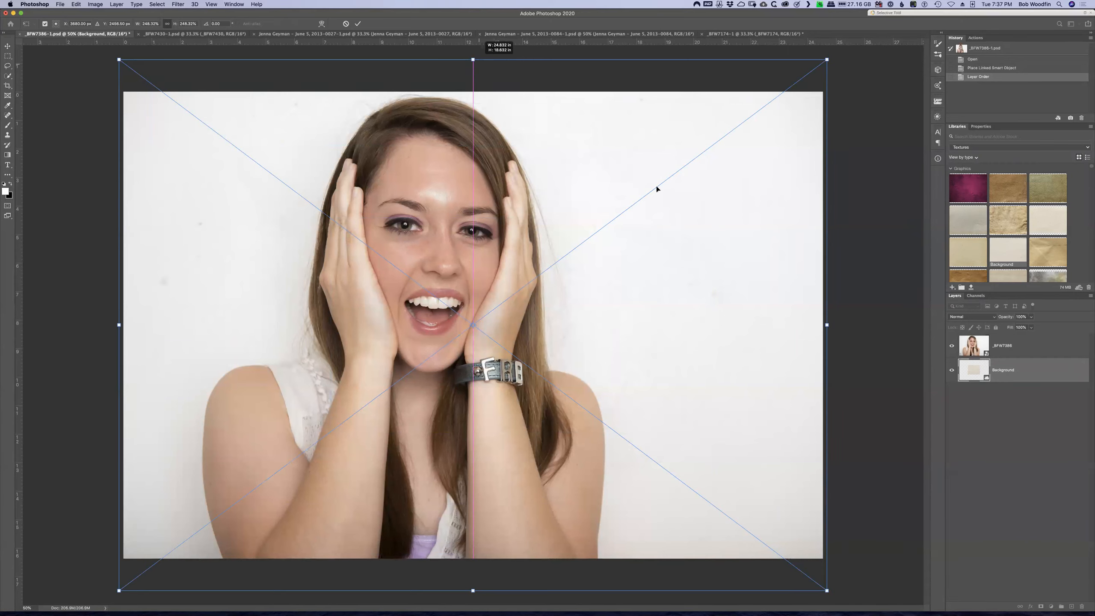
{"action": "key", "text": "Return"}
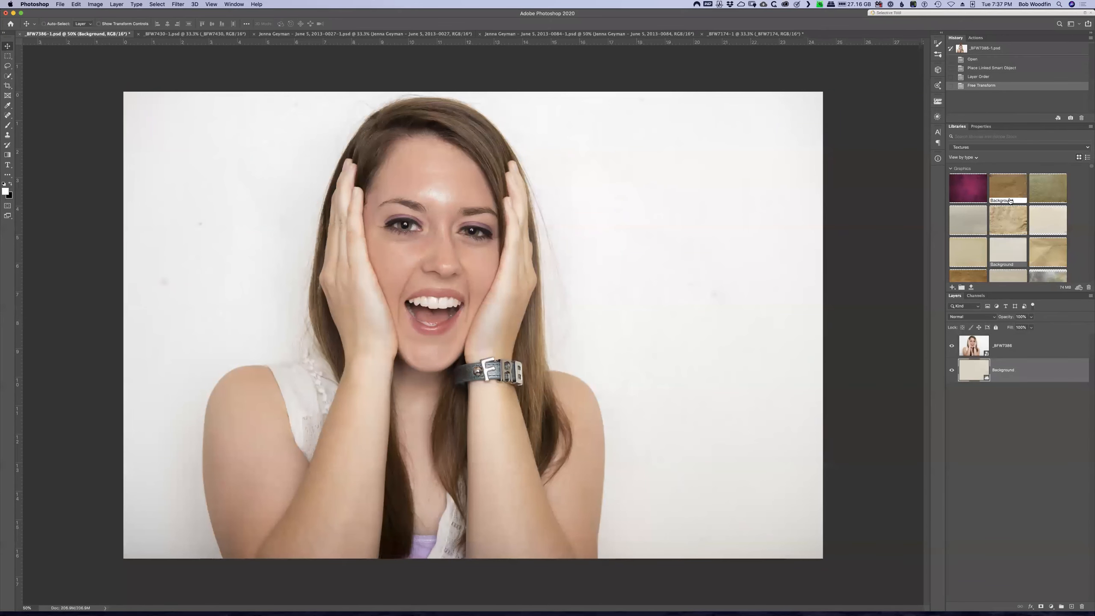
Place the grey-brown Festive texture between the portrait and the cream paper layer, enlarged to about 130% to cover the canvas
{"action": "scroll", "coordinate": [1054, 240], "scroll_direction": "down", "scroll_amount": 5}
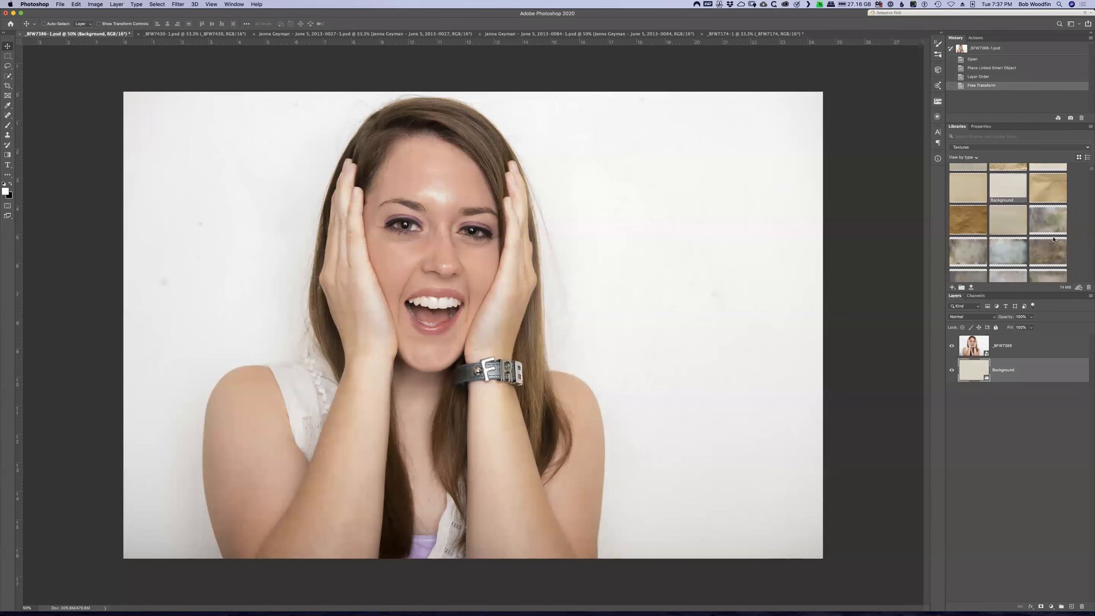
{"action": "scroll", "coordinate": [1065, 242], "scroll_direction": "down", "scroll_amount": 1}
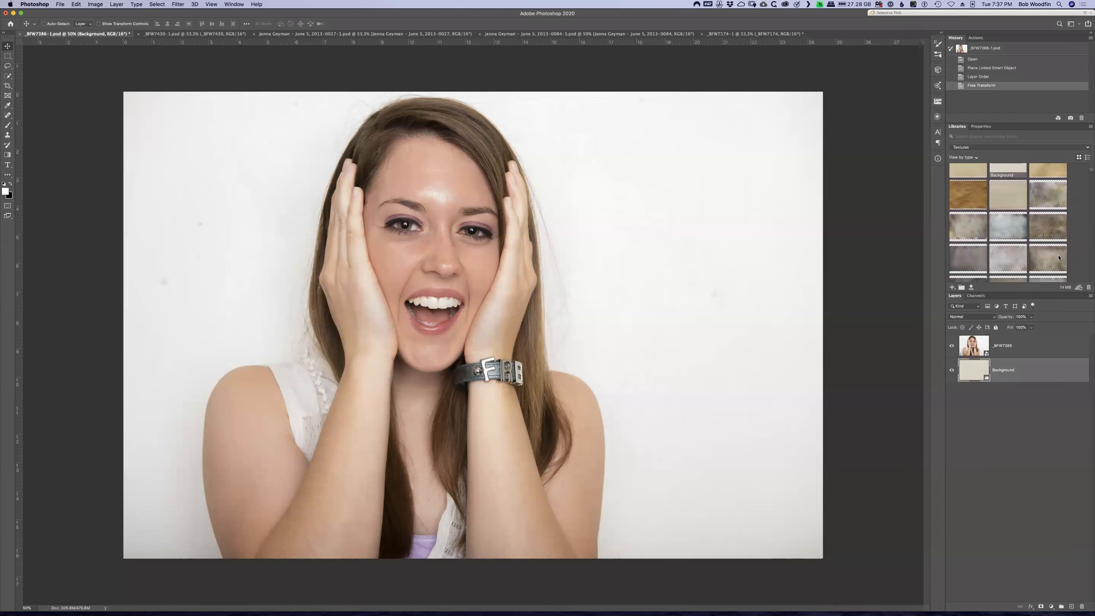
{"action": "left_click_drag", "start_coordinate": [1035, 323], "coordinate": [1023, 359]}
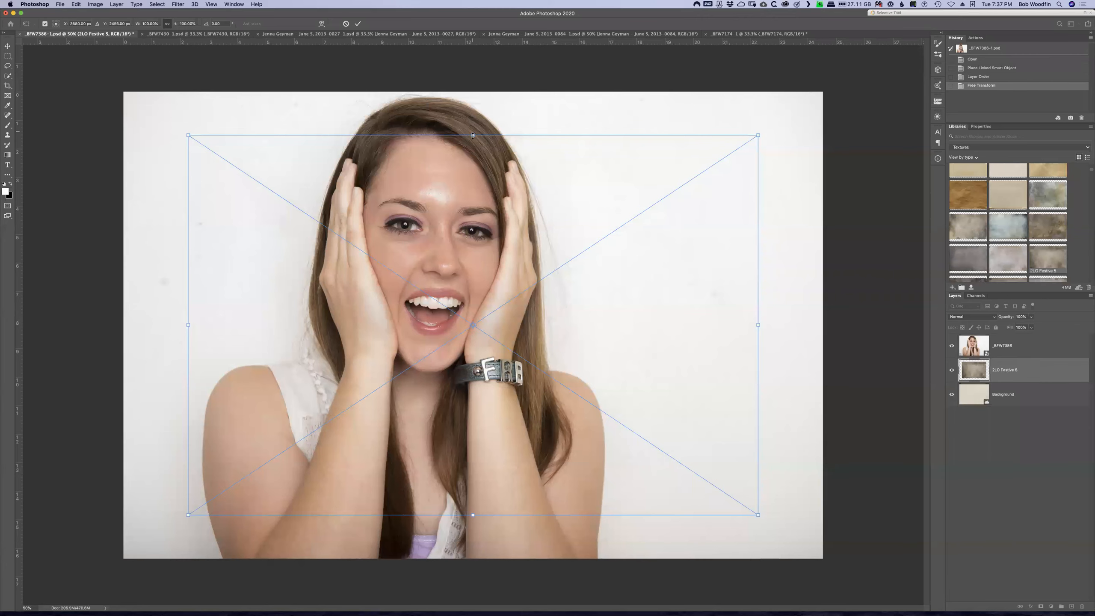
{"action": "left_click_drag", "start_coordinate": [473, 135], "coordinate": [473, 78]}
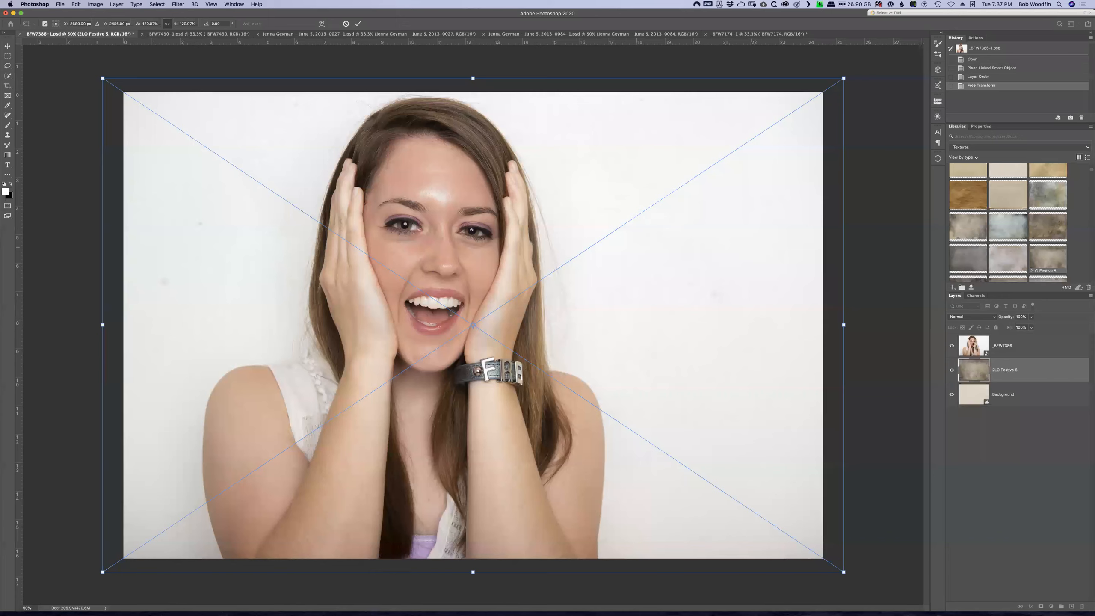
{"action": "key", "text": "Return"}
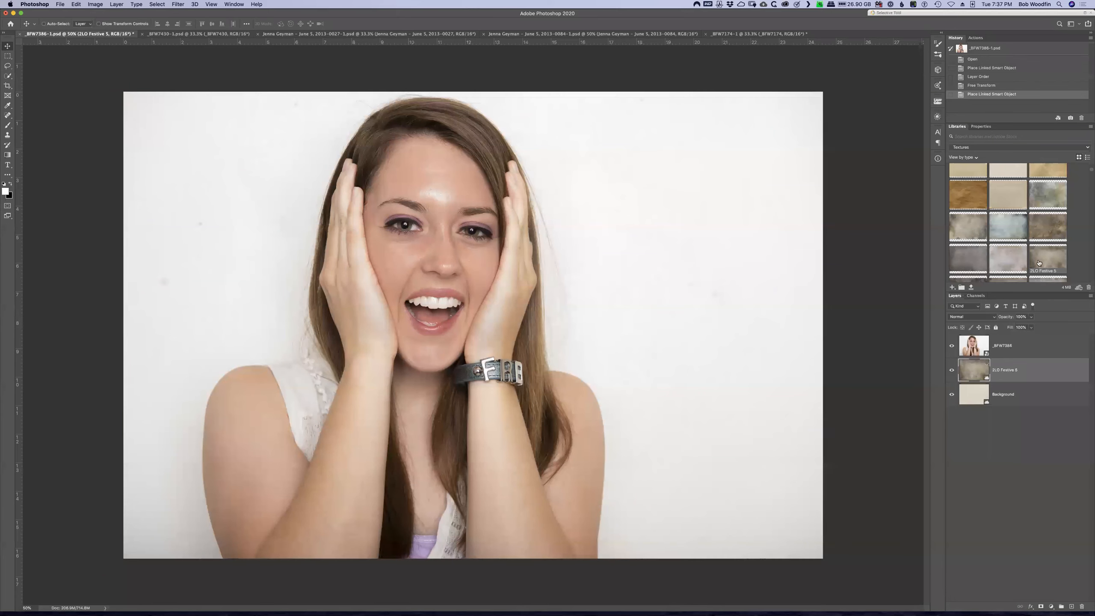
Move the cream paper texture layer above the grey-brown Festive texture layer
{"action": "scroll", "coordinate": [1034, 258], "scroll_direction": "down", "scroll_amount": 4}
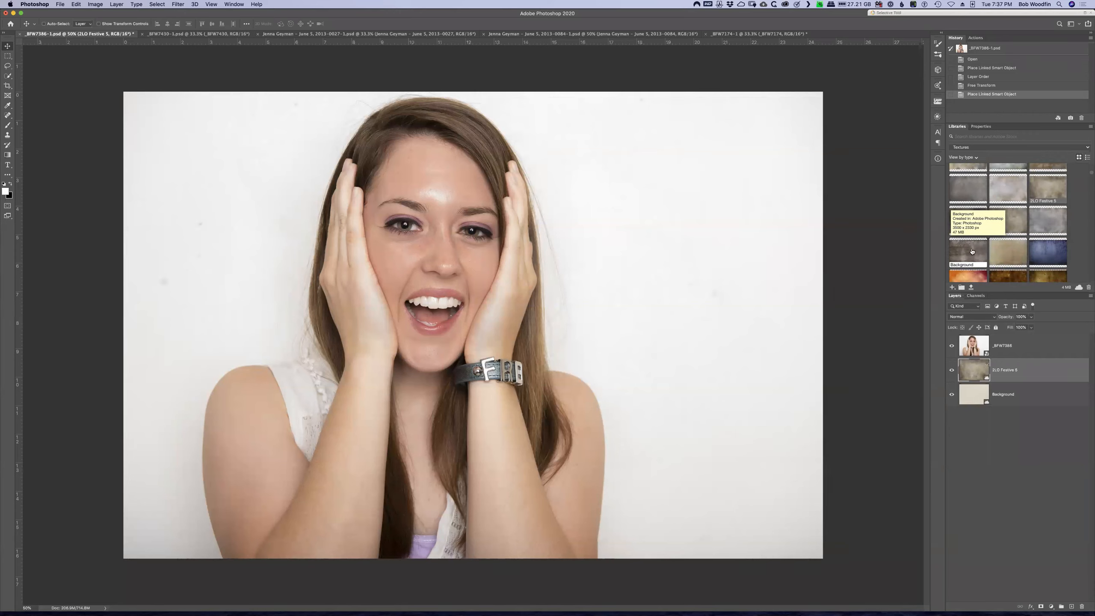
{"action": "scroll", "coordinate": [1008, 252], "scroll_direction": "down", "scroll_amount": 2}
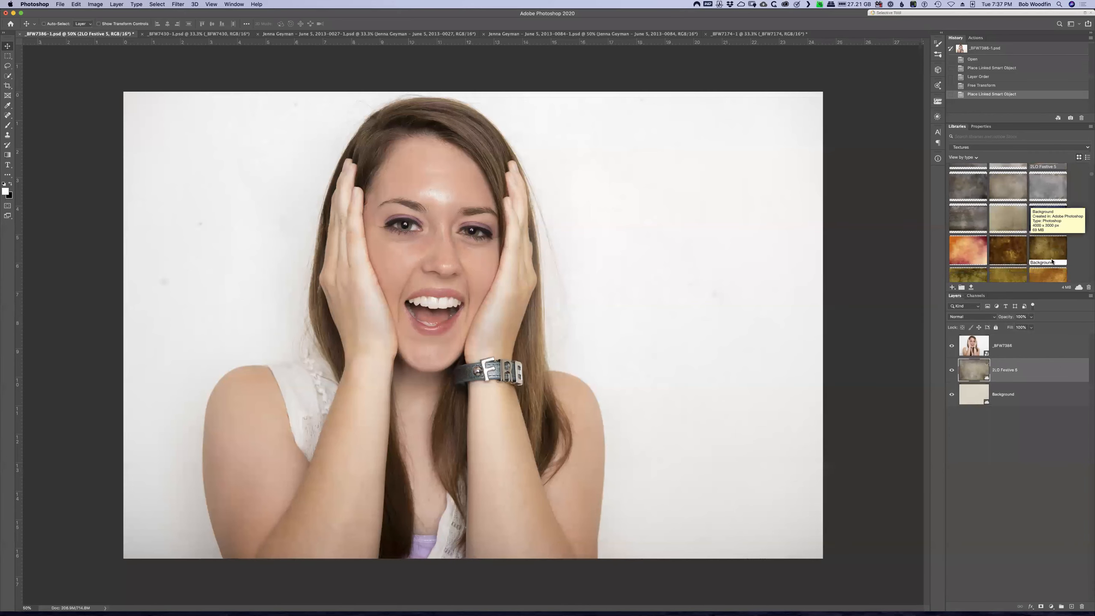
{"action": "left_click_drag", "start_coordinate": [1010, 251], "coordinate": [1029, 365]}
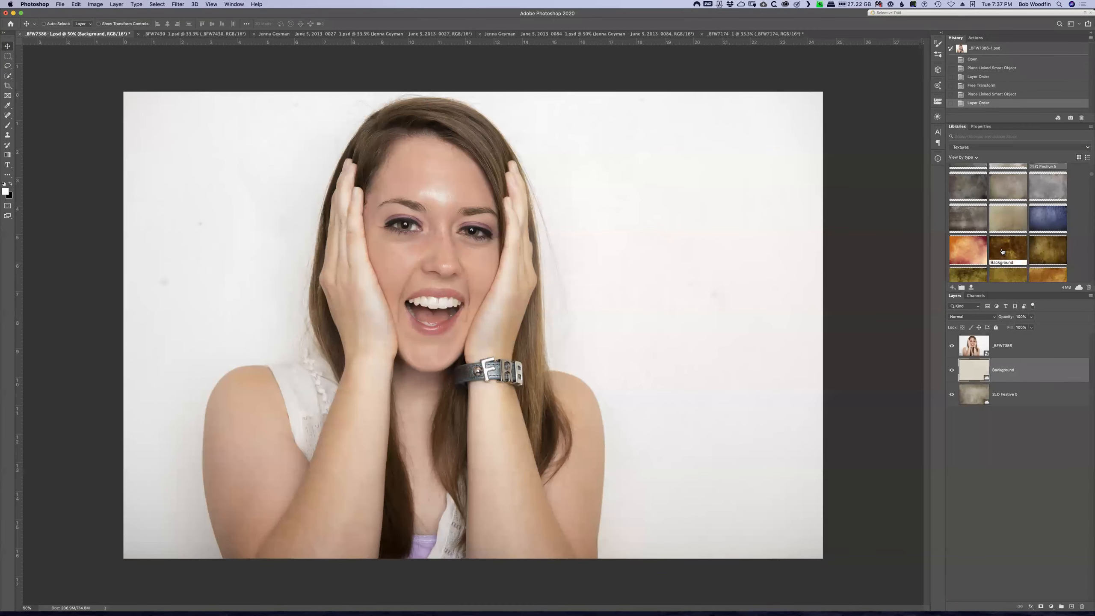
Place the dark brown texture at the bottom of the layer stack and scale it up to cover the whole canvas
{"action": "left_click_drag", "start_coordinate": [1003, 251], "coordinate": [1000, 427]}
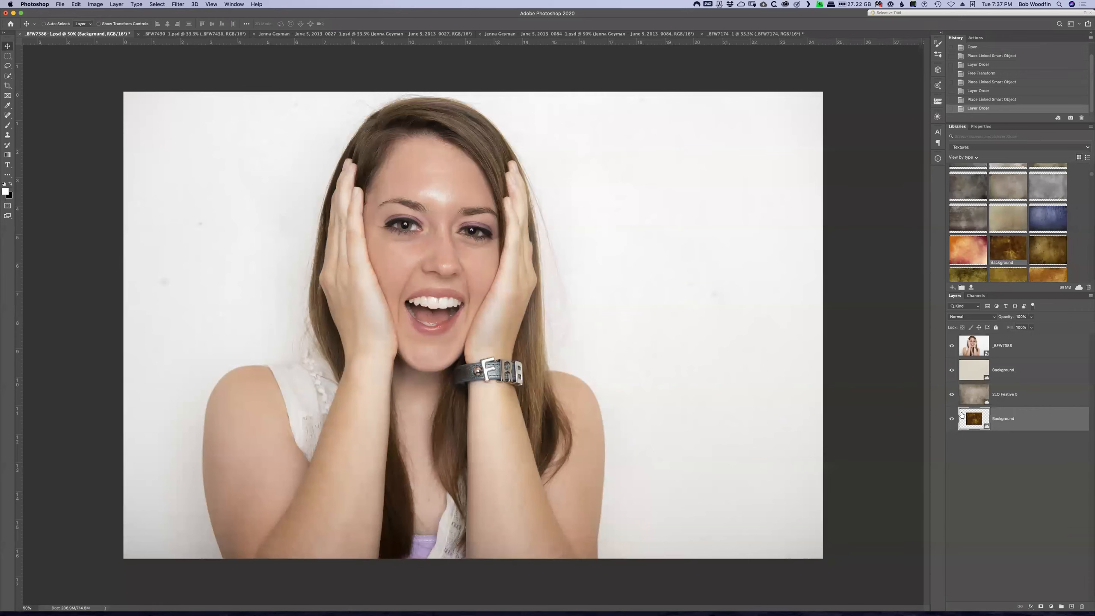
{"action": "key", "text": "super+t"}
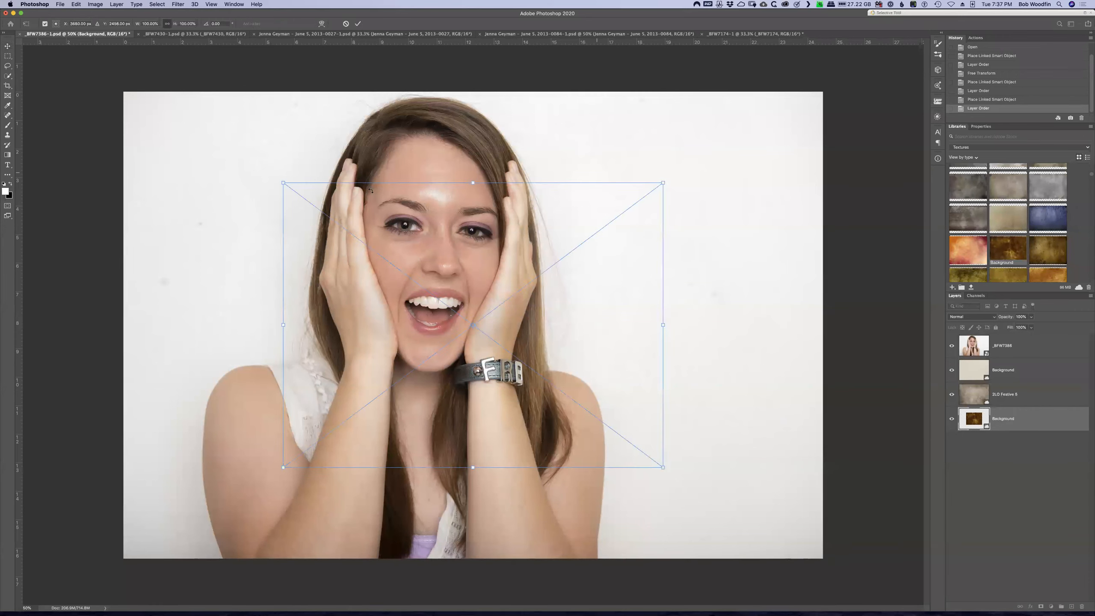
{"action": "left_click_drag", "start_coordinate": [473, 183], "coordinate": [473, 55]}
{"action": "key", "text": "Return"}
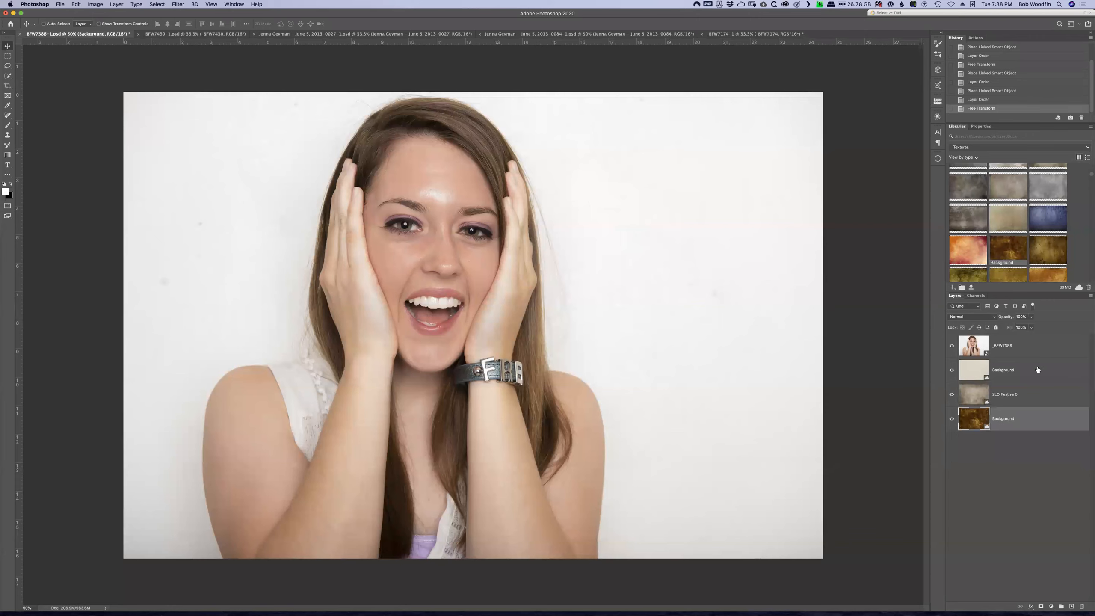
Select the subject on the portrait layer and bring the selection into Select and Mask
{"action": "left_click", "coordinate": [1038, 348]}
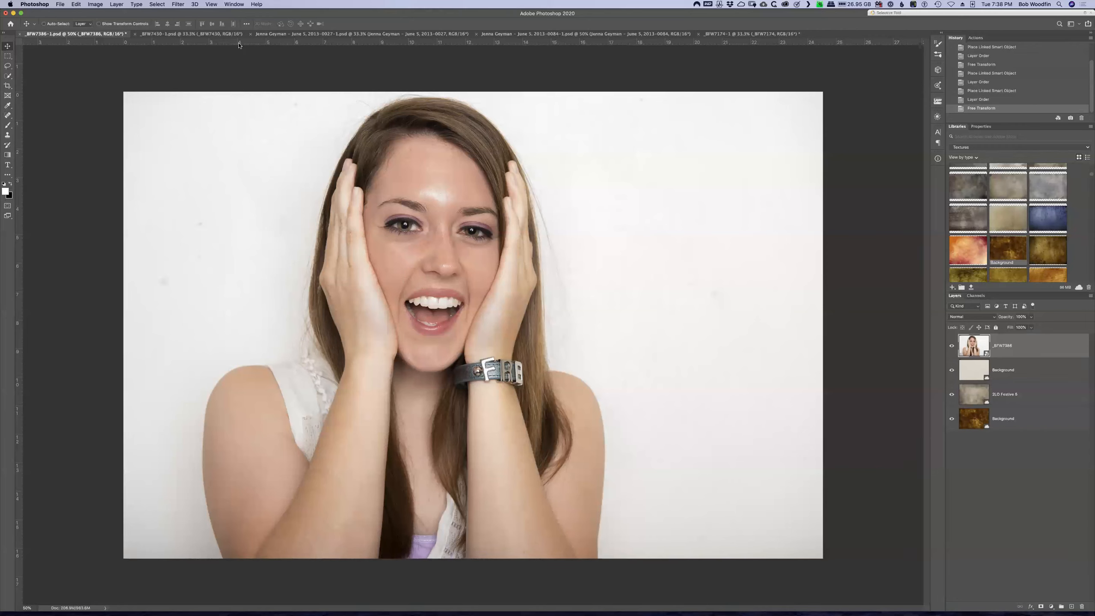
{"action": "left_click", "coordinate": [157, 5]}
{"action": "left_click", "coordinate": [166, 92]}
{"action": "left_click", "coordinate": [154, 5]}
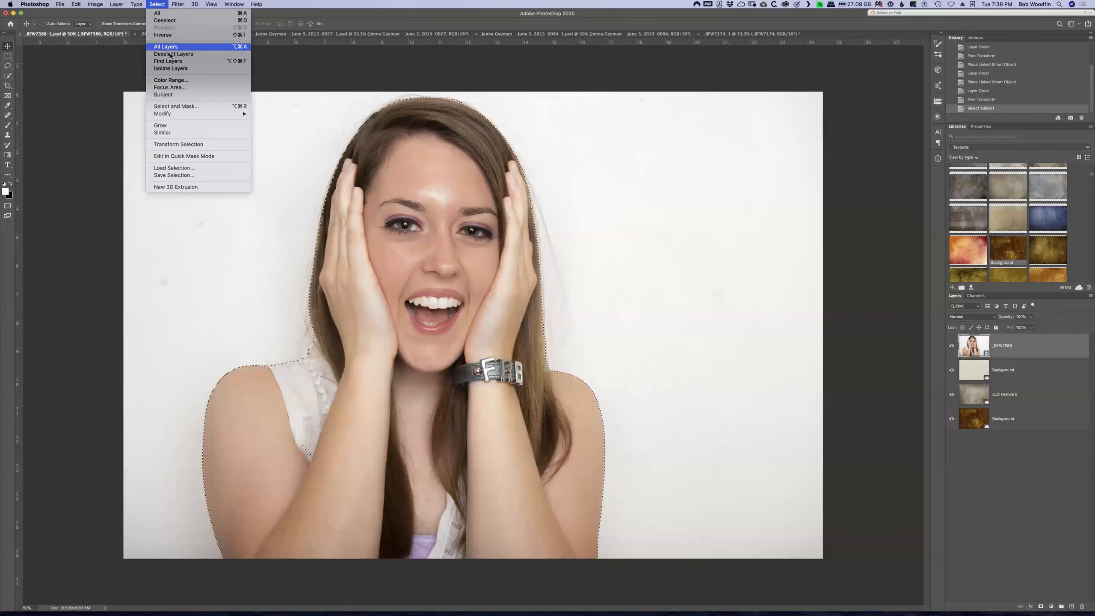
{"action": "left_click", "coordinate": [185, 108]}
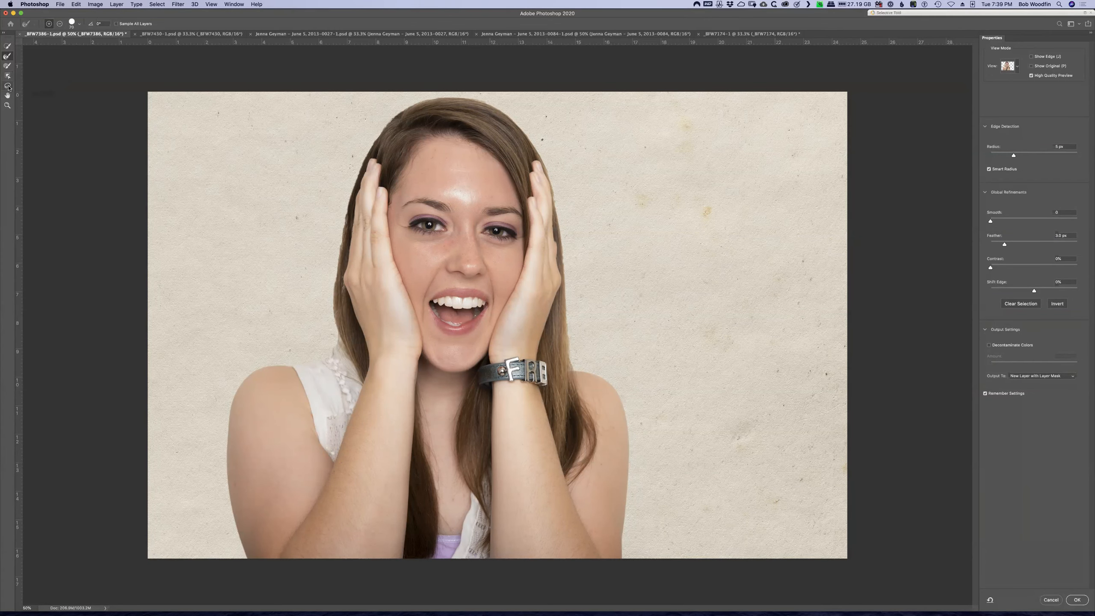
Try the Polygonal Lasso Tool in Select and Mask and return to the Refine Edge Brush
{"action": "left_click", "coordinate": [8, 88]}
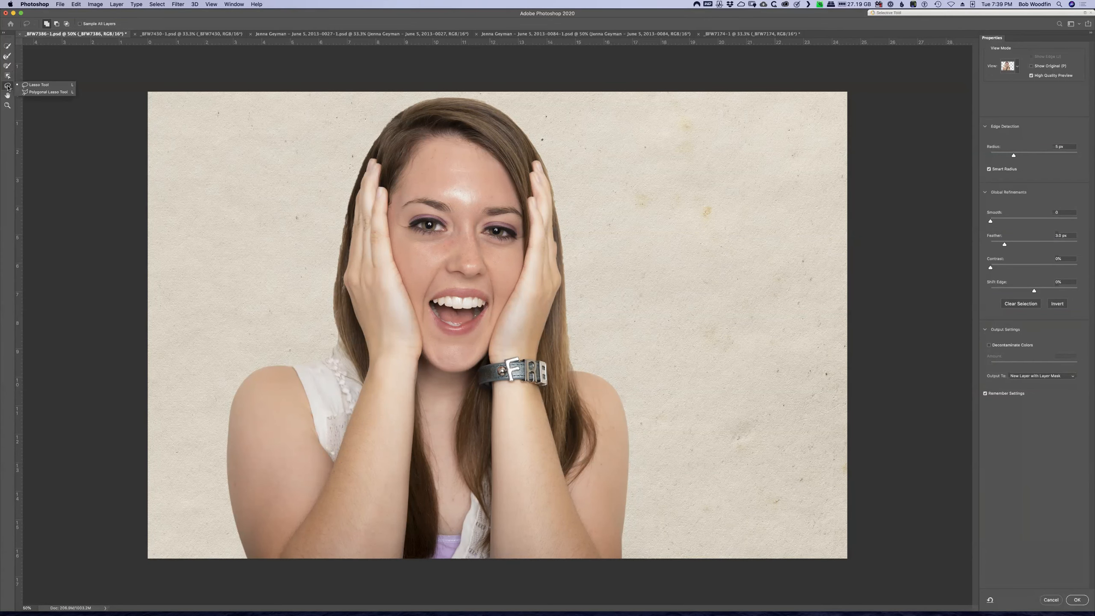
{"action": "left_click", "coordinate": [31, 93]}
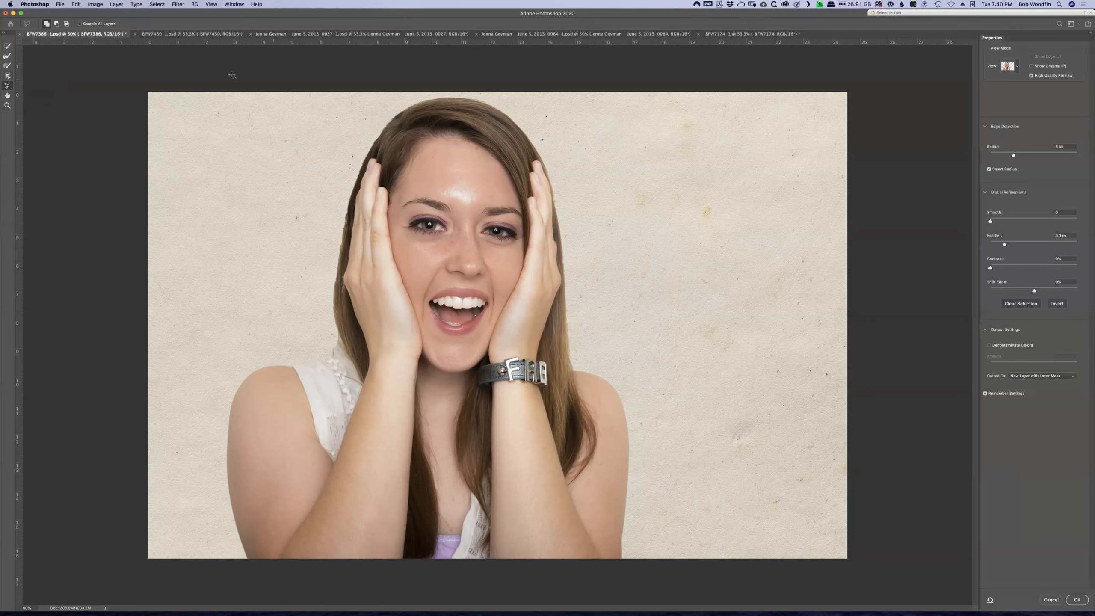
{"action": "left_click", "coordinate": [6, 57]}
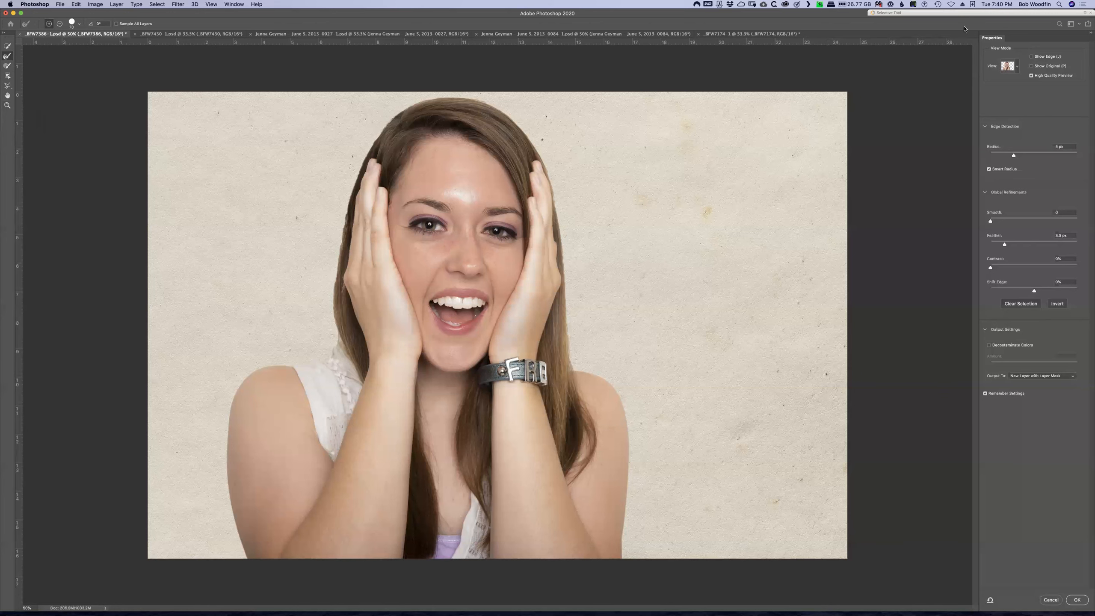
Preview the cutout in Onion Skin view, comparing 0% and 100% transparency and ending at 50%
{"action": "left_click", "coordinate": [1018, 67]}
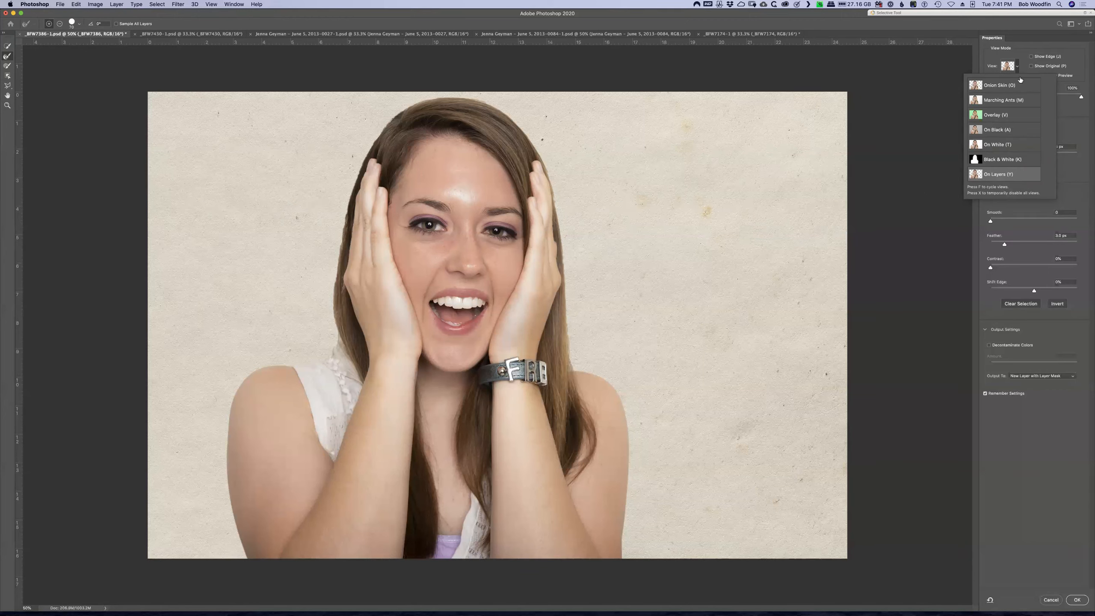
{"action": "left_click", "coordinate": [1004, 87]}
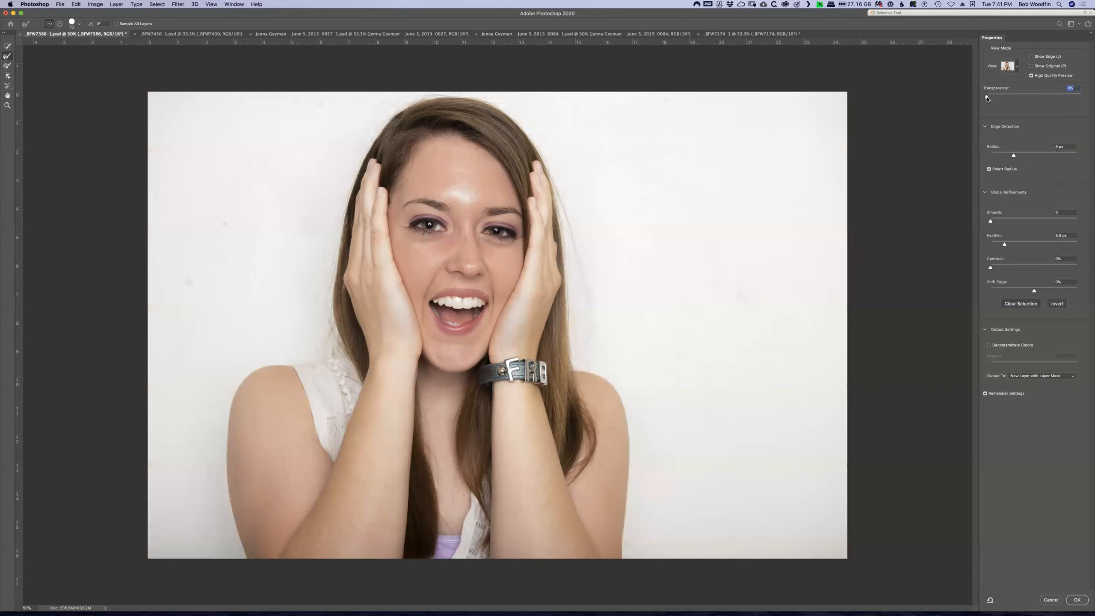
{"action": "left_click_drag", "start_coordinate": [987, 97], "coordinate": [1079, 97]}
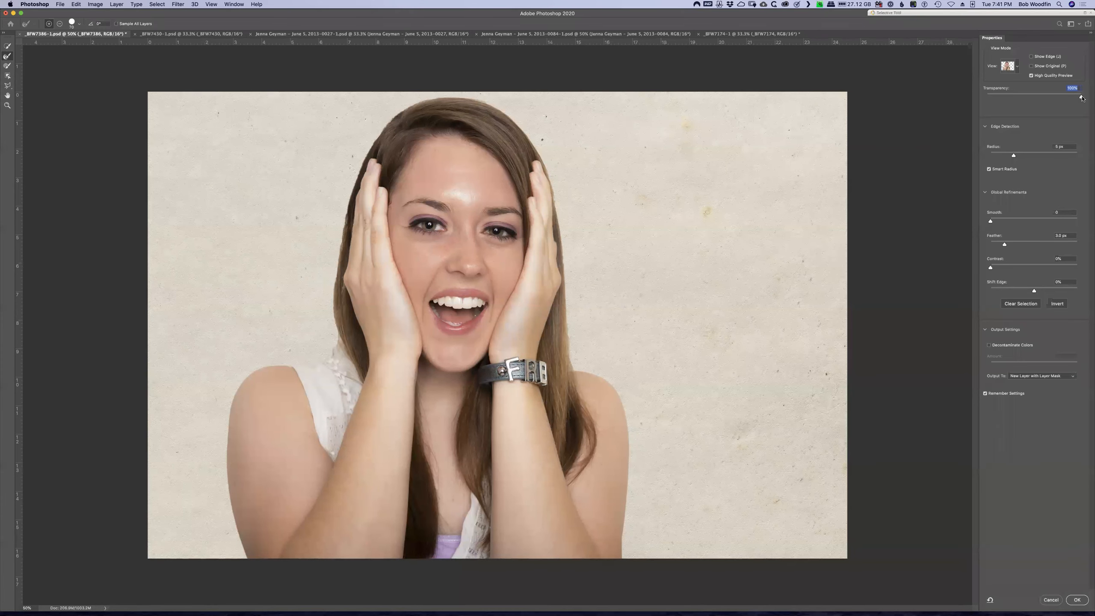
{"action": "left_click_drag", "start_coordinate": [1052, 102], "coordinate": [1033, 101]}
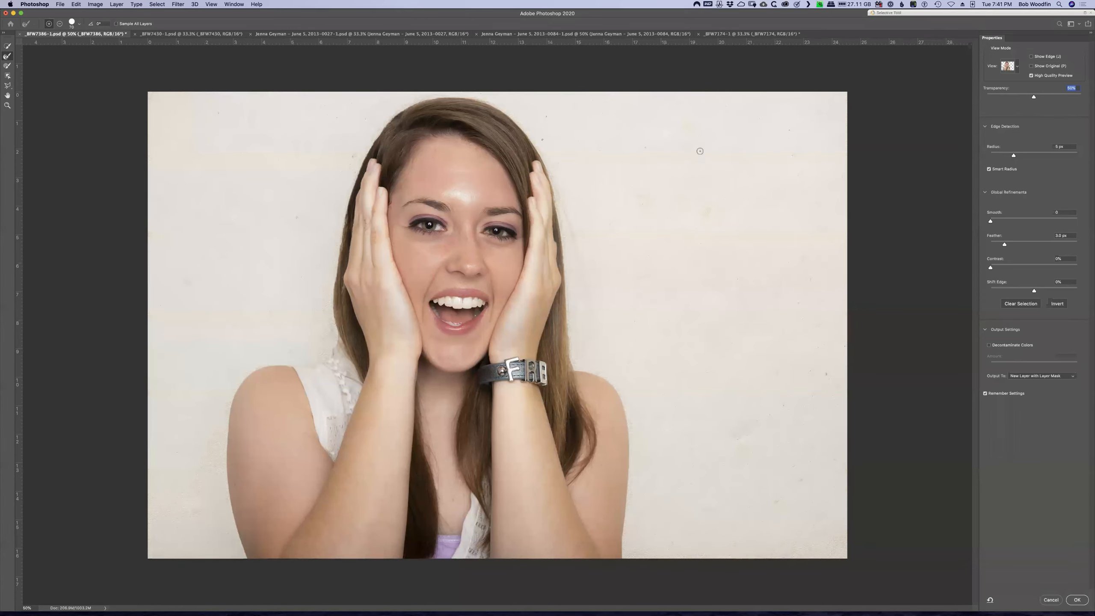
View the selection as Marching Ants, switch to the Overlay view, and set the overlay opacity to 50%
{"action": "left_click", "coordinate": [1018, 68]}
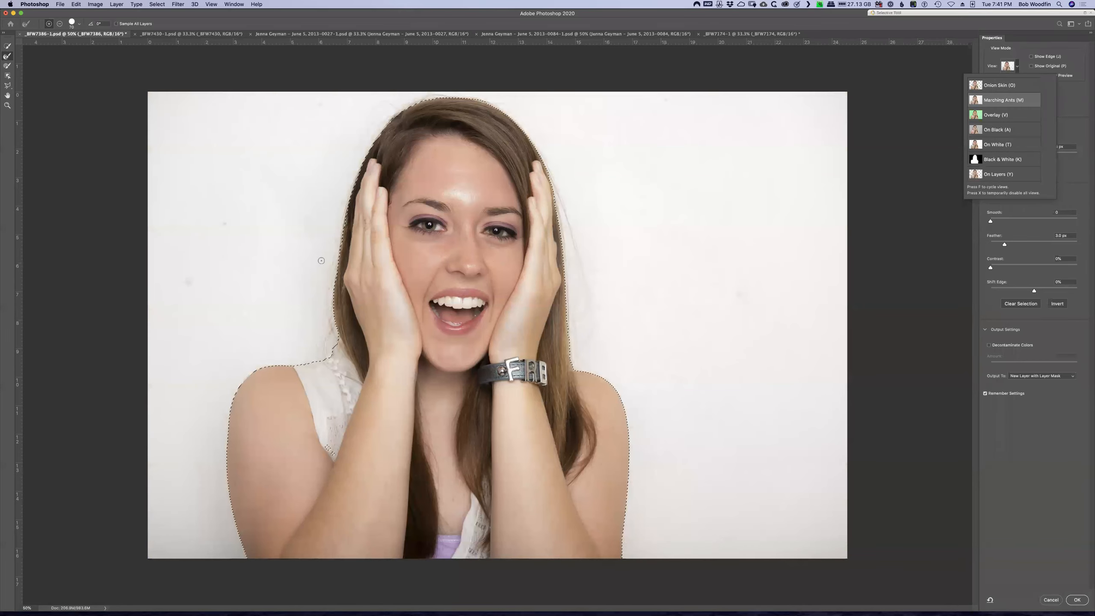
{"action": "left_click", "coordinate": [989, 117]}
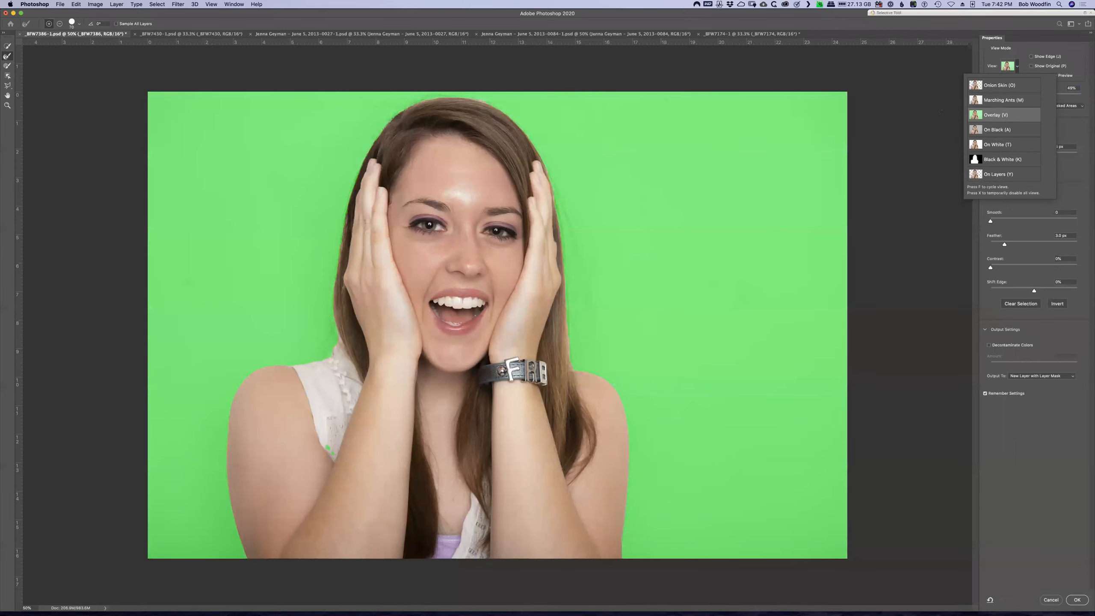
{"action": "left_click", "coordinate": [942, 111]}
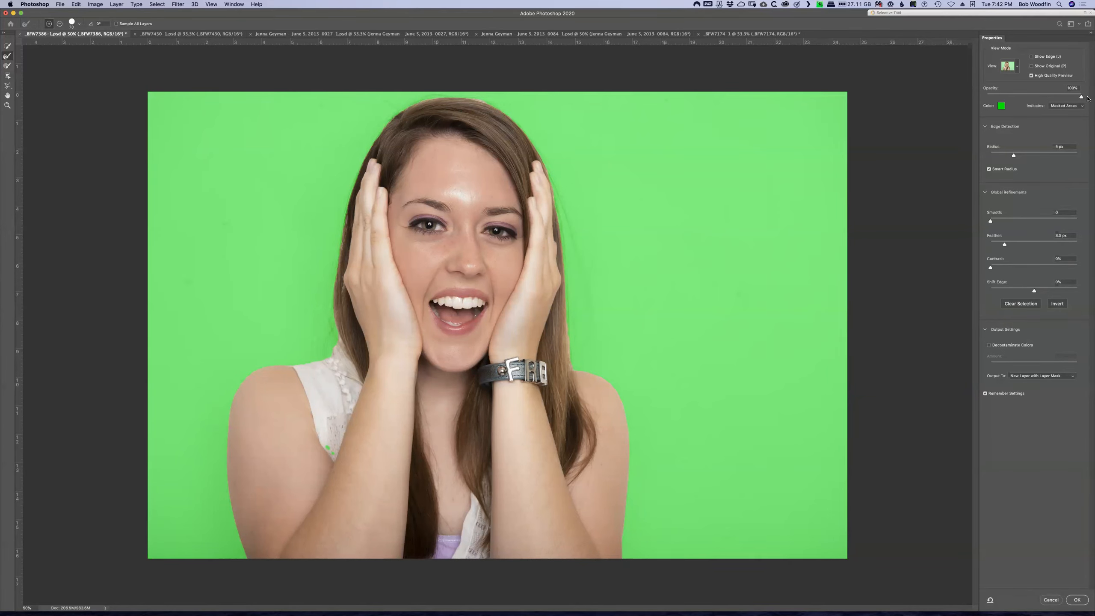
{"action": "left_click_drag", "start_coordinate": [1088, 99], "coordinate": [991, 101]}
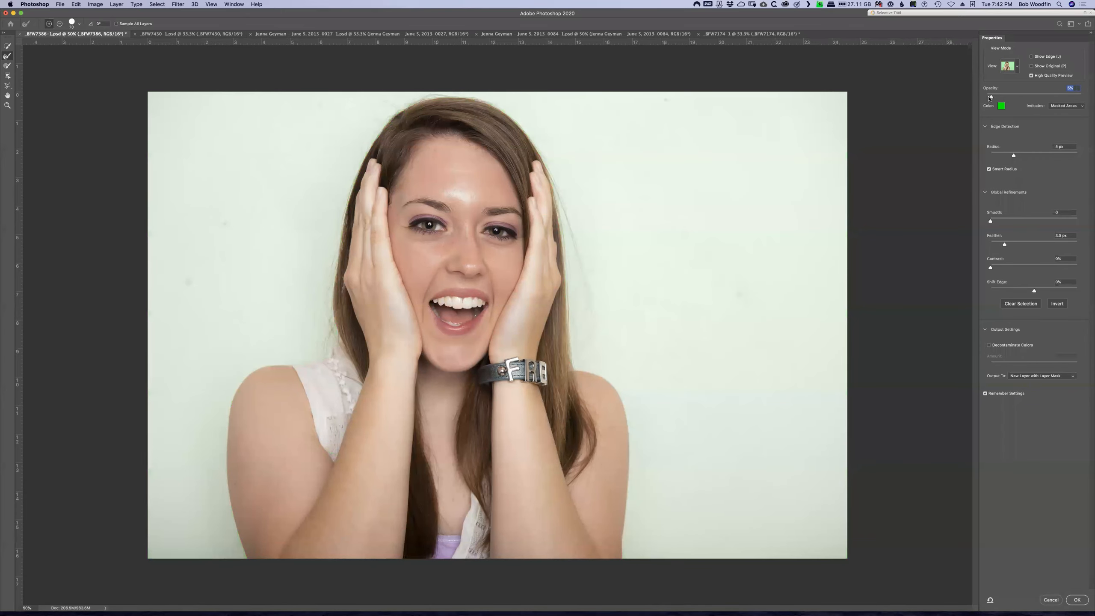
{"action": "left_click_drag", "start_coordinate": [991, 98], "coordinate": [1035, 98]}
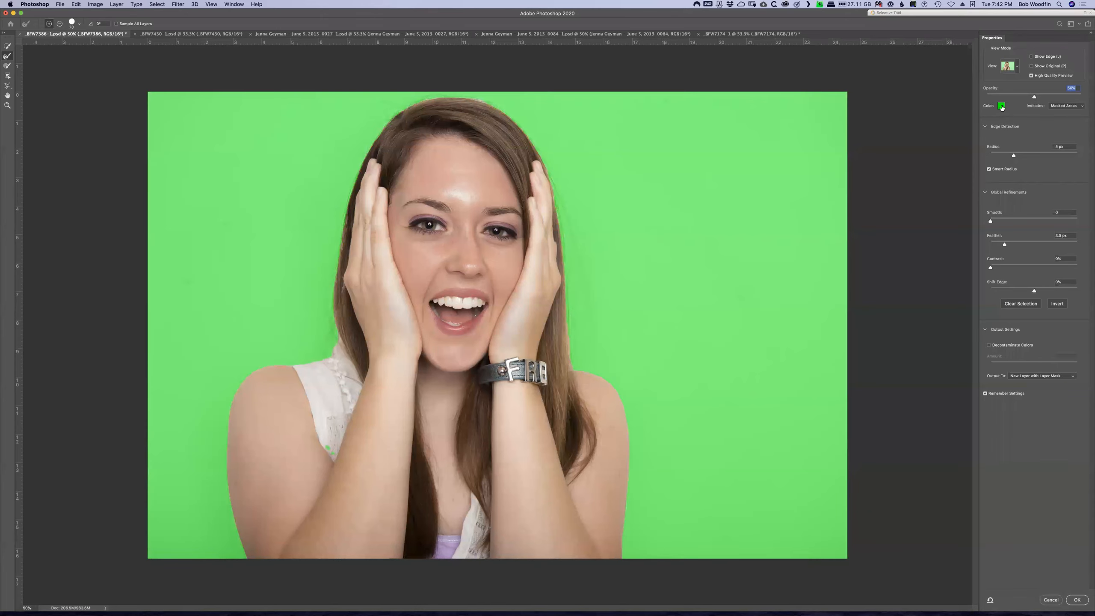
Change the overlay color from green to cyan, RGB 0, 228, 255
{"action": "left_click", "coordinate": [1002, 107]}
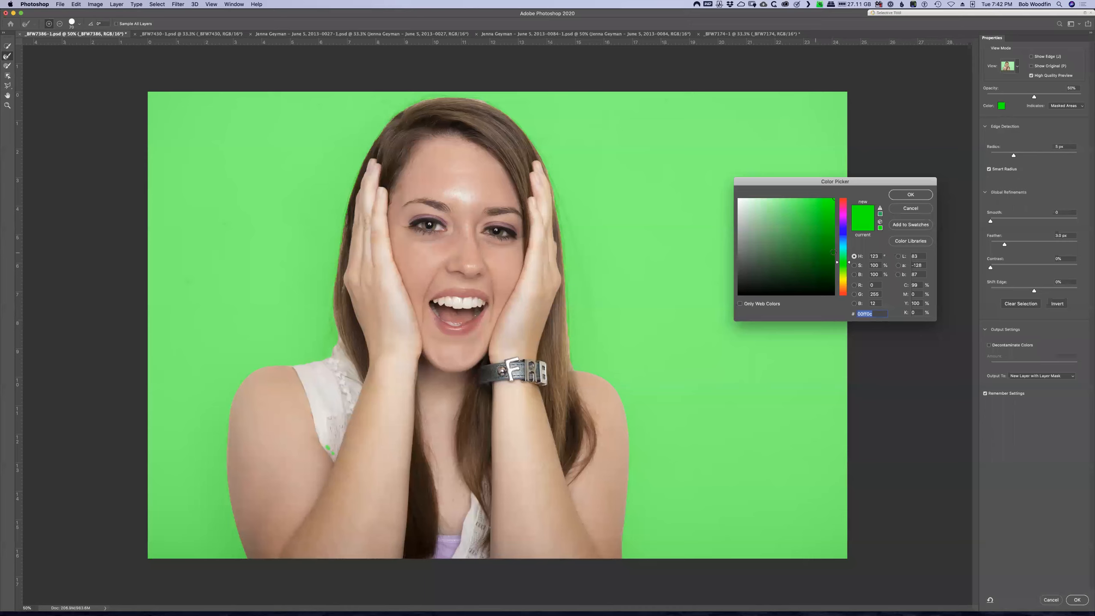
{"action": "left_click", "coordinate": [848, 238]}
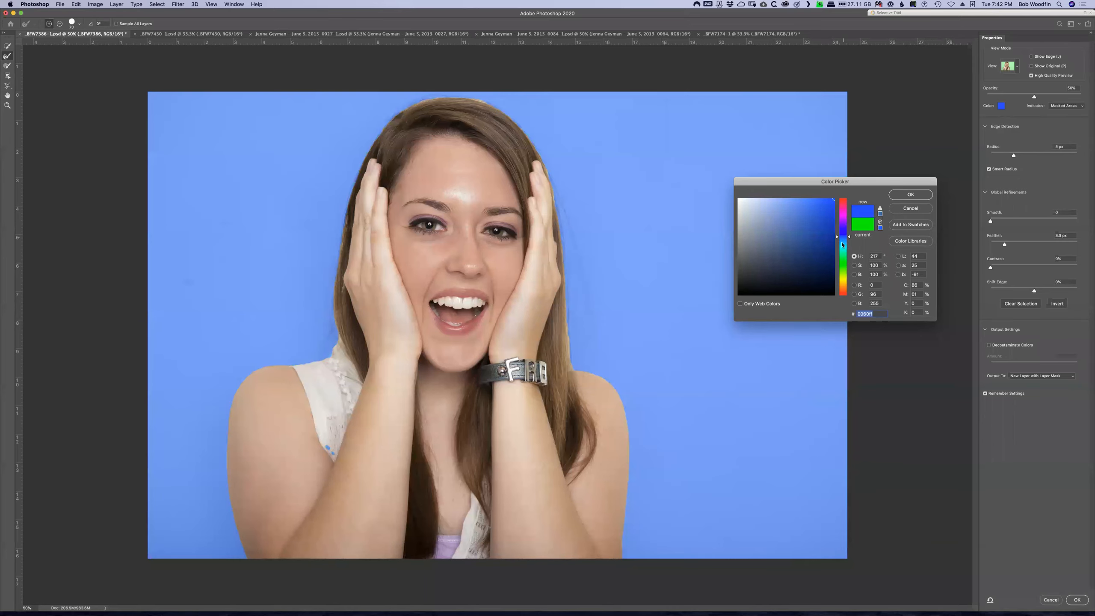
{"action": "left_click", "coordinate": [843, 244]}
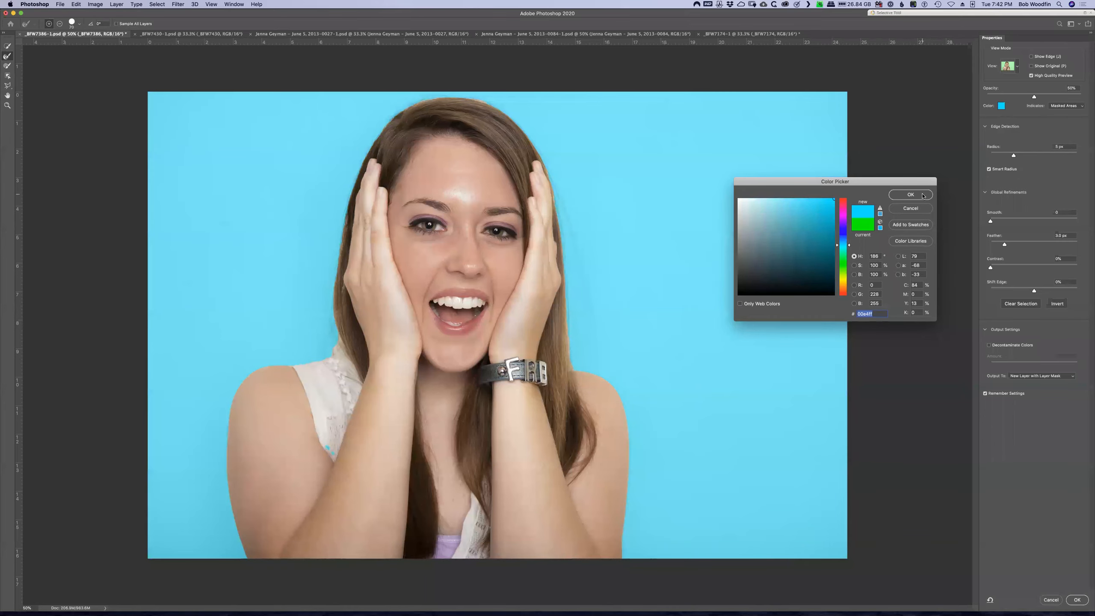
{"action": "left_click", "coordinate": [923, 196]}
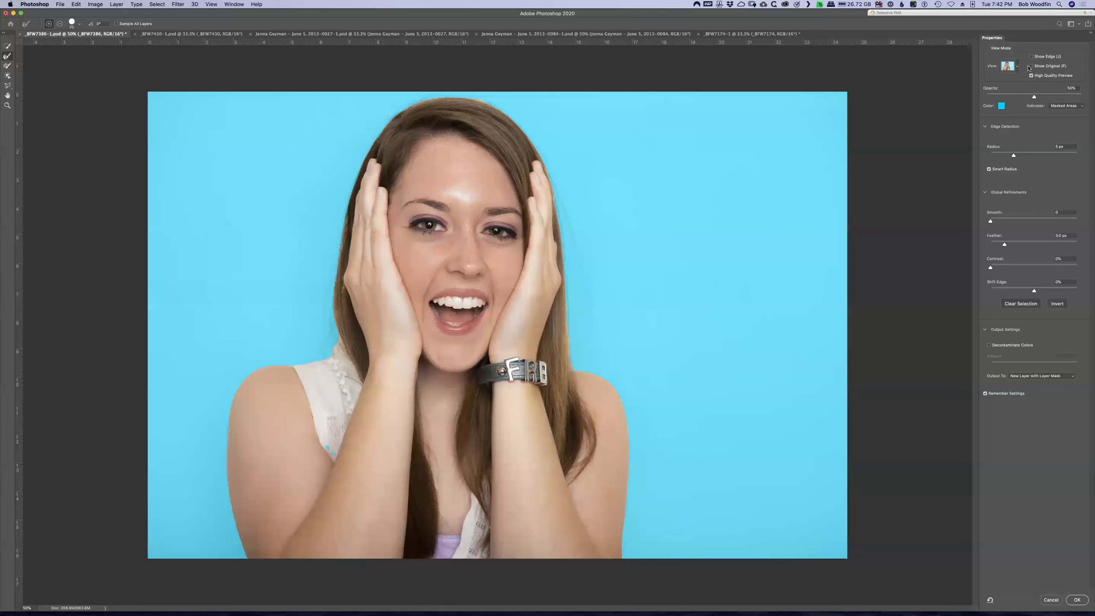
Switch the preview to the On Layers view with High Quality Preview off, comparing it with the Show Edge display
{"action": "left_click", "coordinate": [1017, 70]}
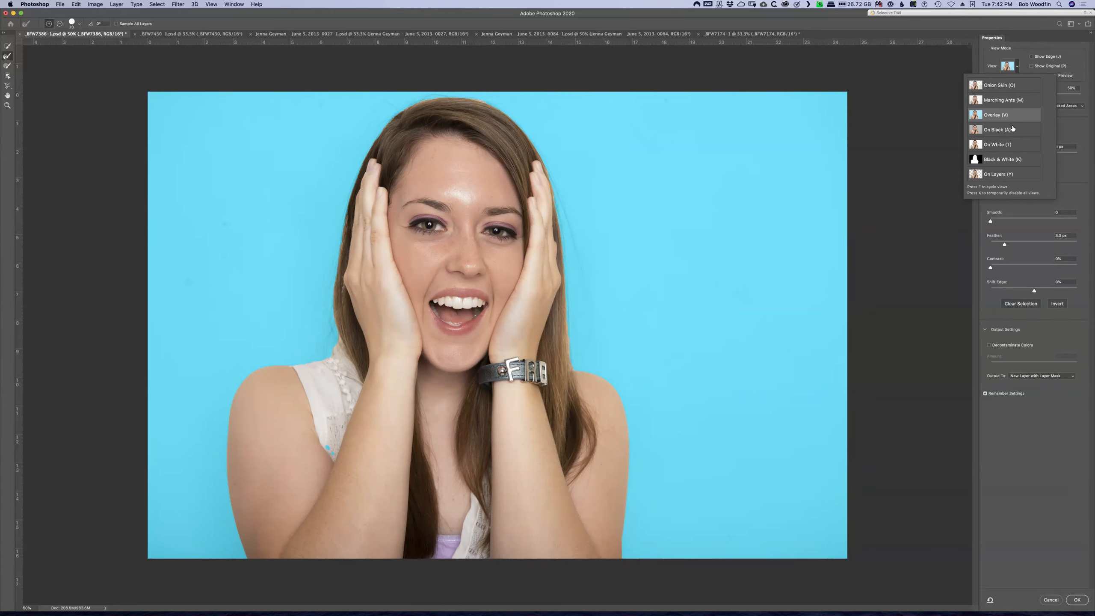
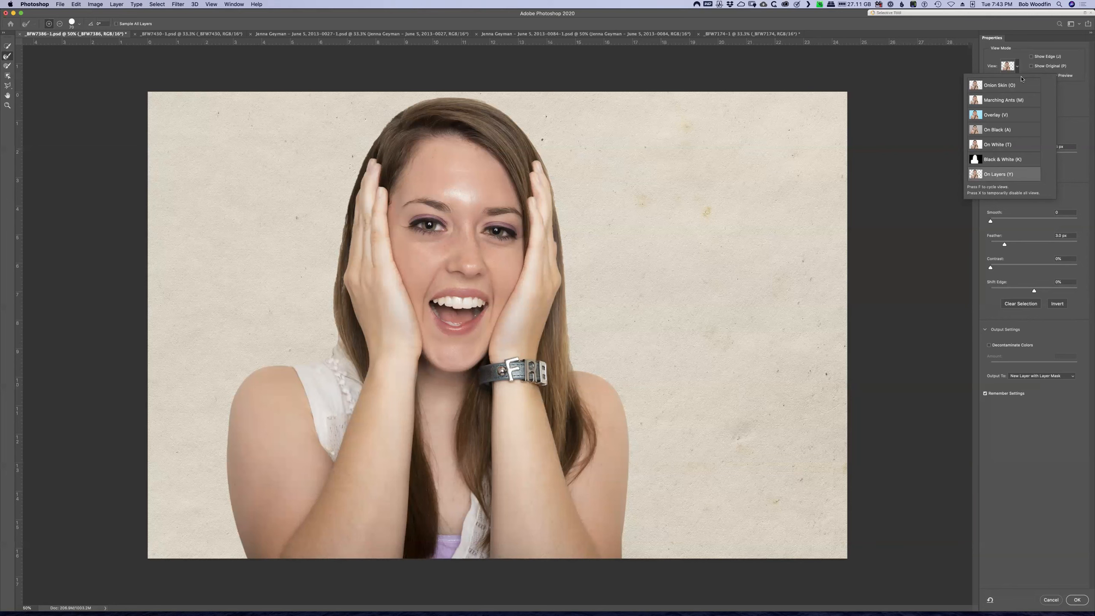
{"action": "left_click", "coordinate": [1077, 59]}
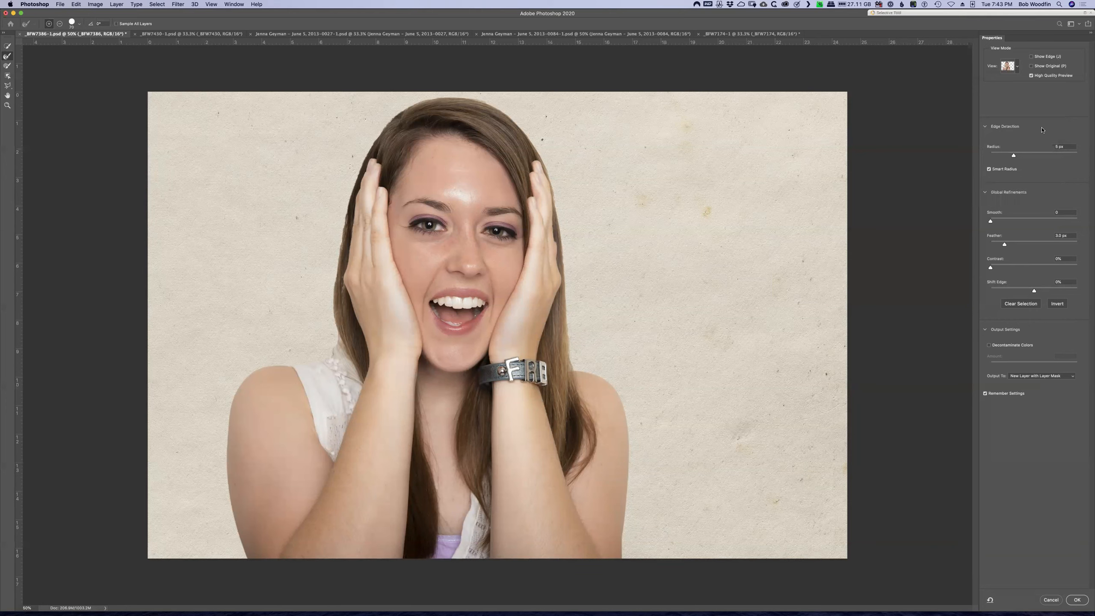
{"action": "left_click", "coordinate": [1031, 57]}
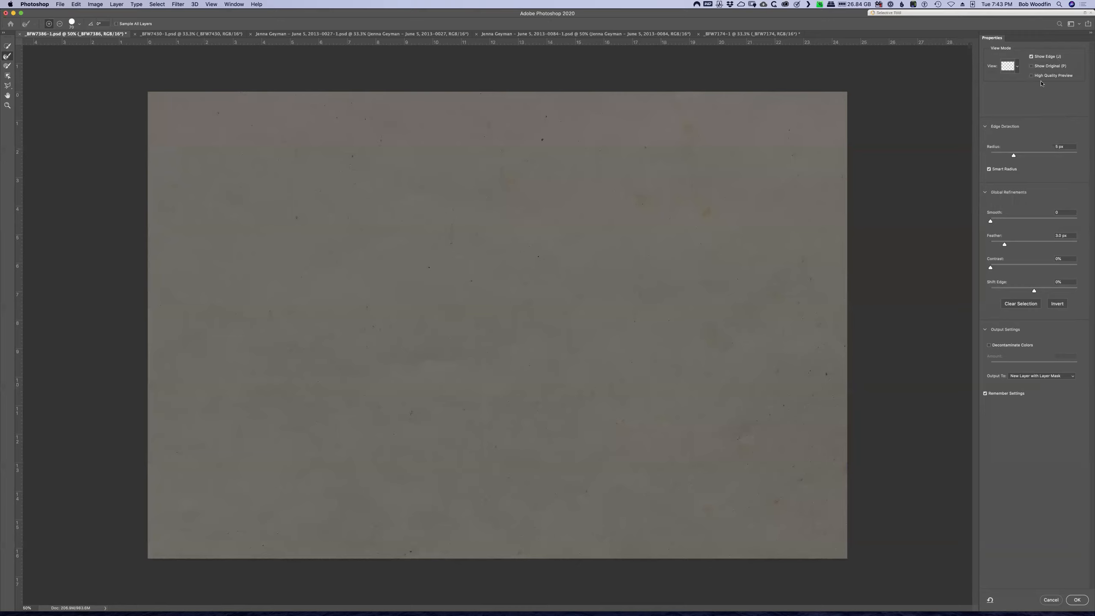
{"action": "left_click", "coordinate": [1032, 57]}
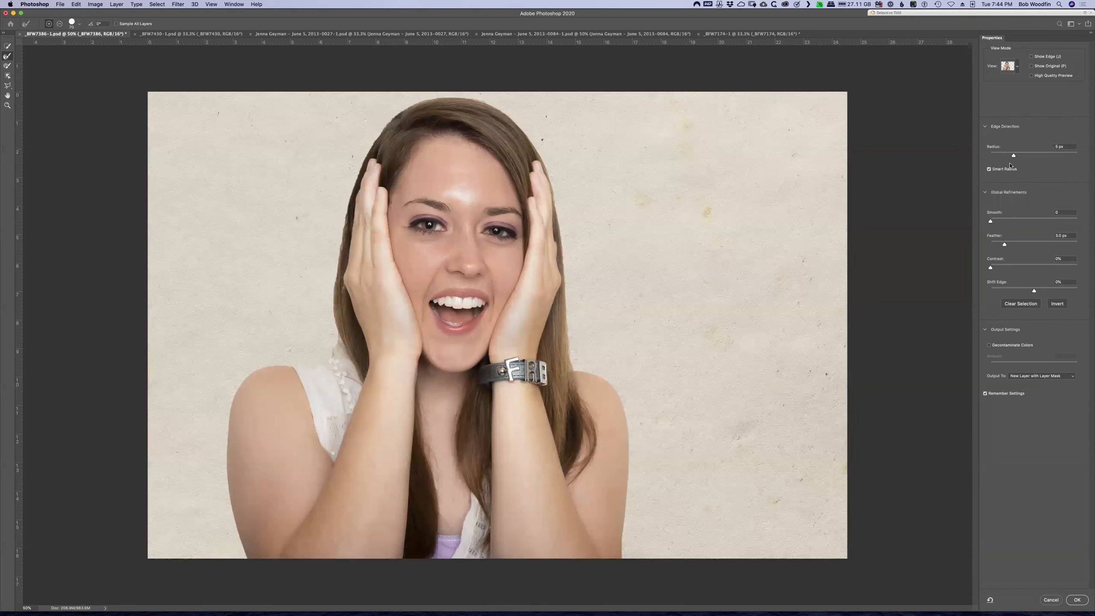
Show the selection edge and try a much larger edge detection radius with Smart Radius off, returning to 5 px
{"action": "left_click_drag", "start_coordinate": [1013, 156], "coordinate": [1013, 156]}
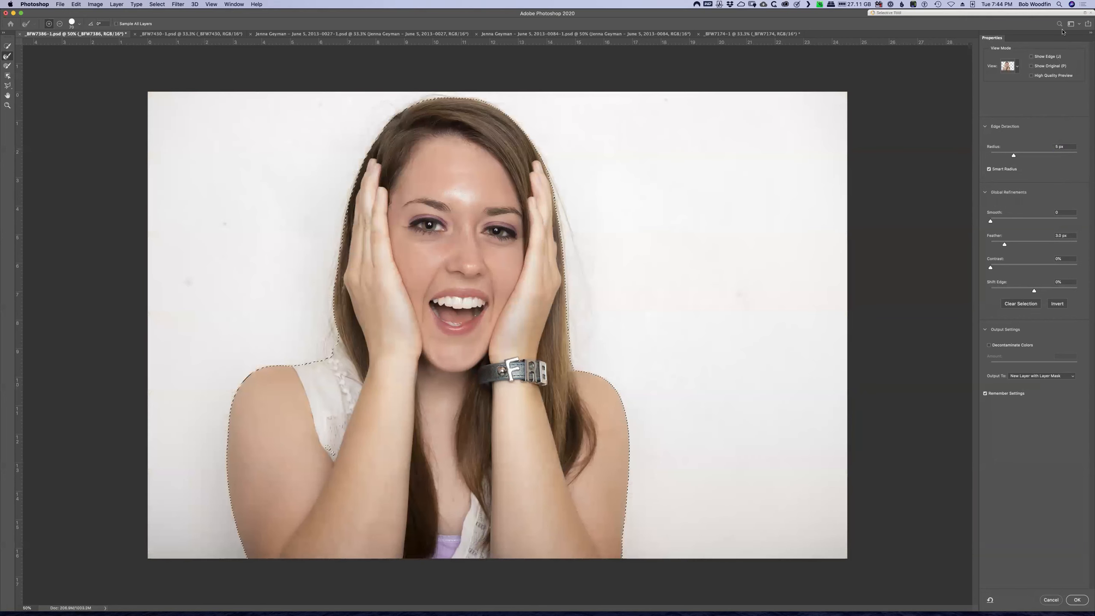
{"action": "left_click", "coordinate": [1032, 57]}
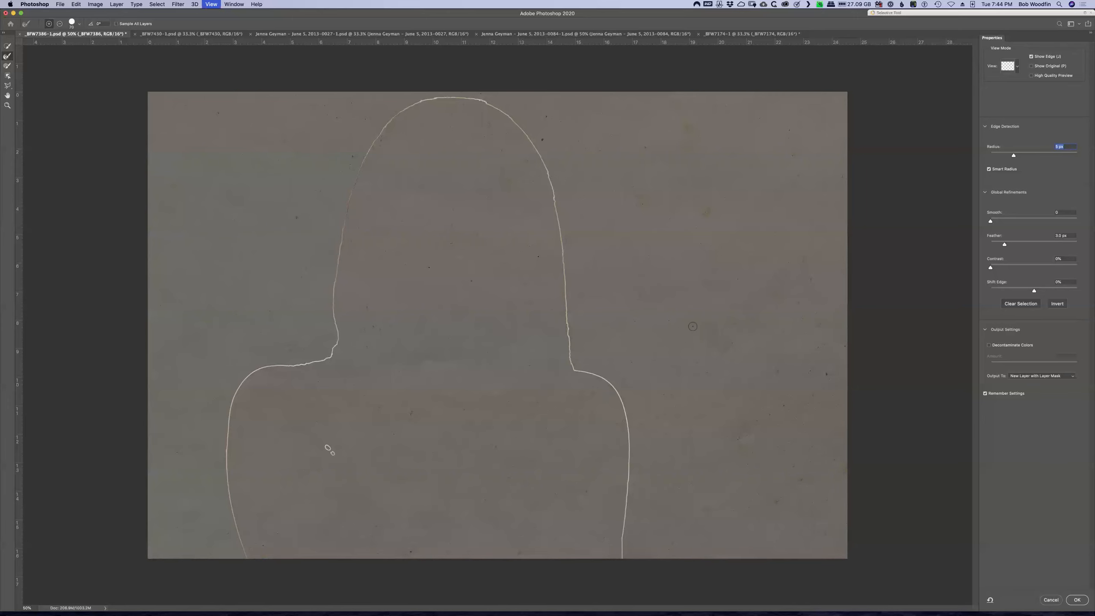
{"action": "key", "text": "super+plus"}
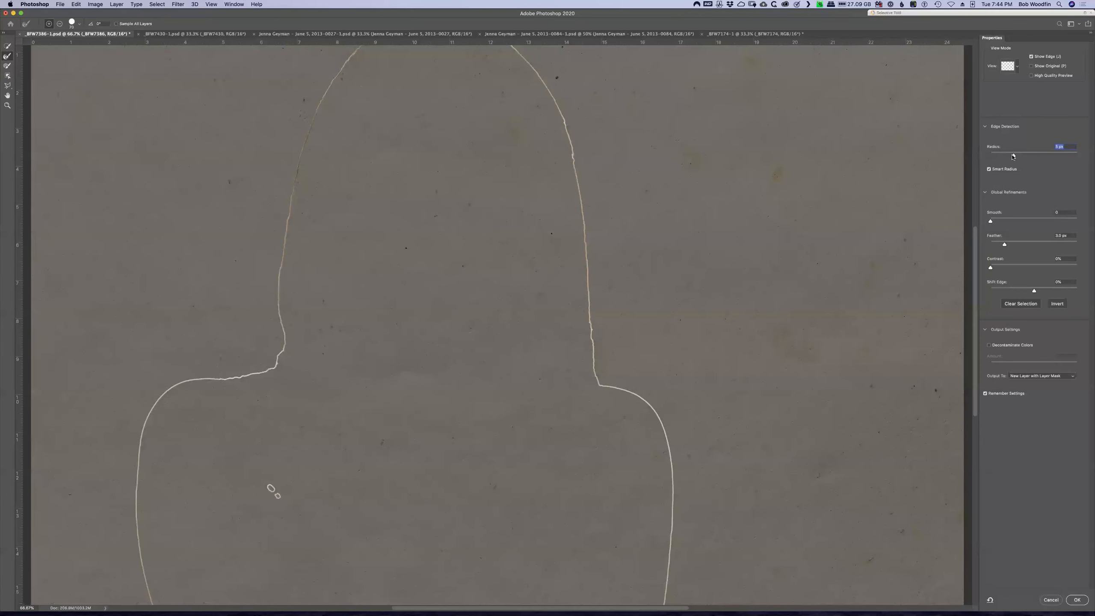
{"action": "left_click_drag", "start_coordinate": [1014, 156], "coordinate": [1046, 156]}
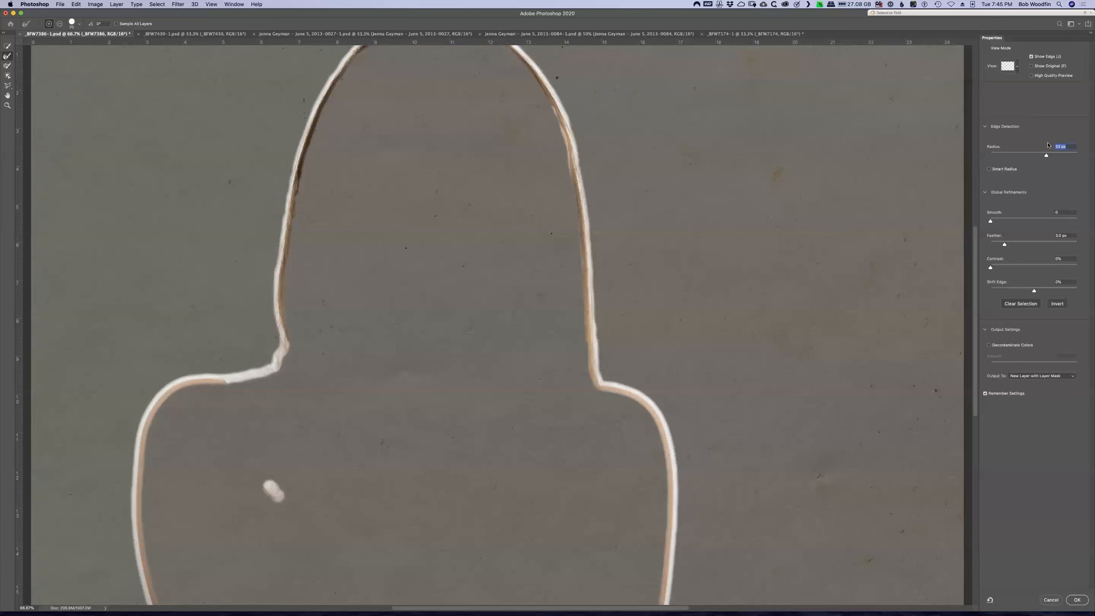
{"action": "left_click_drag", "start_coordinate": [1047, 157], "coordinate": [1012, 157]}
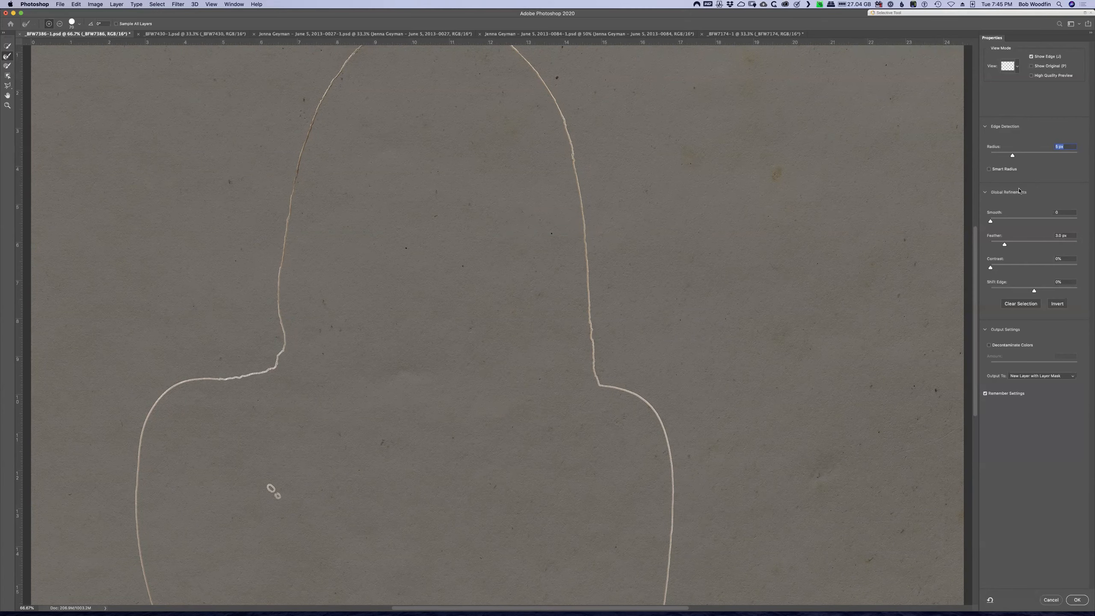
Compare with the original selection, then try a large radius with Smart Radius on and settle on 6 px
{"action": "left_click", "coordinate": [1032, 66]}
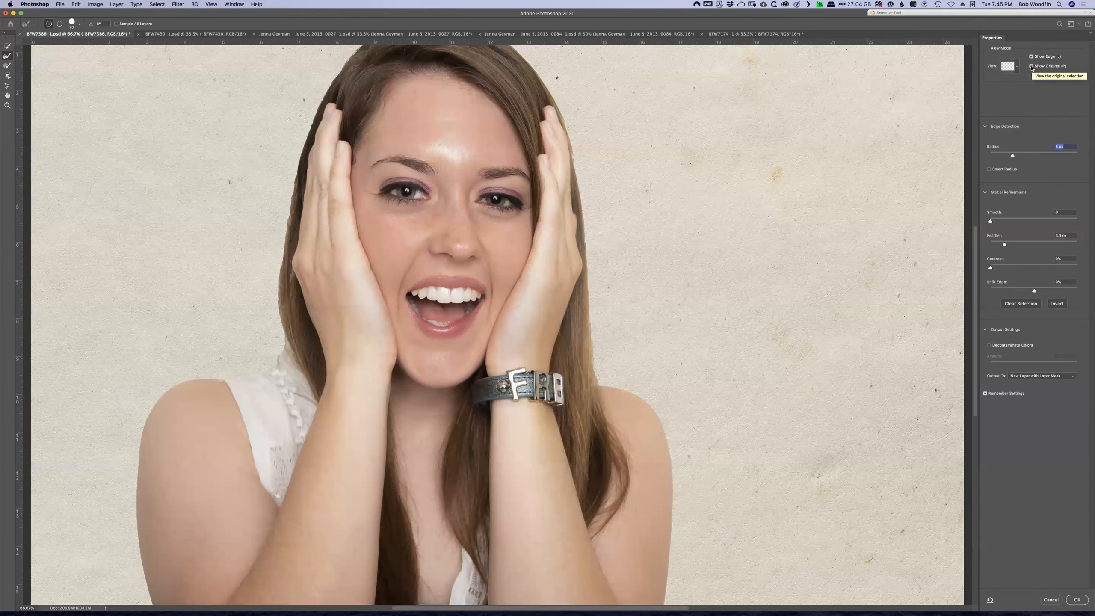
{"action": "left_click", "coordinate": [1032, 67]}
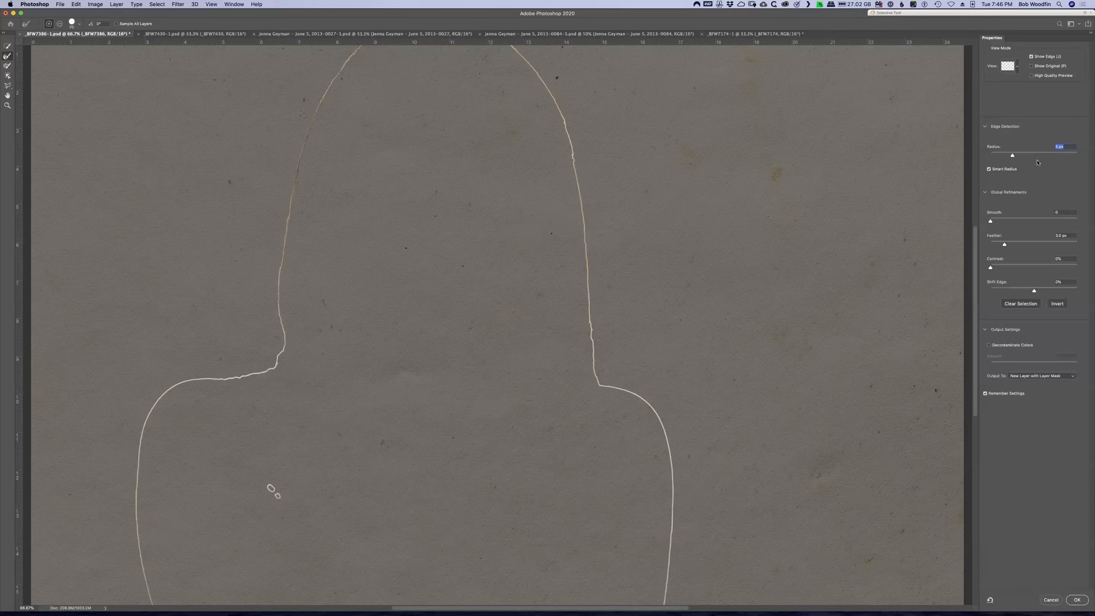
{"action": "left_click_drag", "start_coordinate": [1012, 157], "coordinate": [1044, 157]}
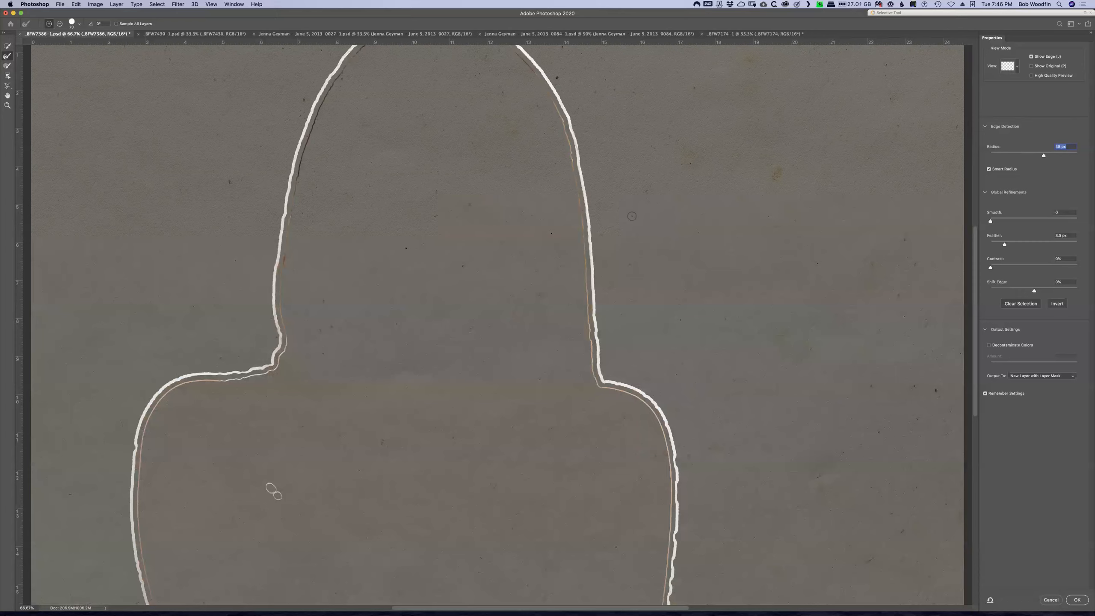
{"action": "left_click_drag", "start_coordinate": [1044, 157], "coordinate": [1016, 157]}
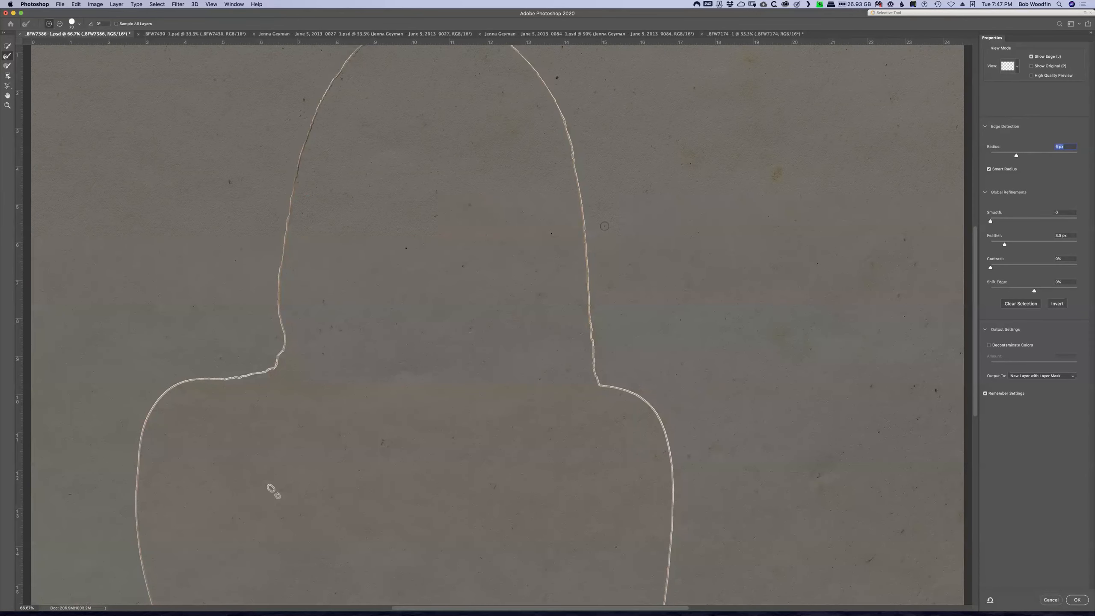
Examine the detected edge along the woman's hair and shoulder at 200%, then turn off Show Edge
{"action": "key", "text": "super+equal"}
{"action": "key", "text": "super+equal"}
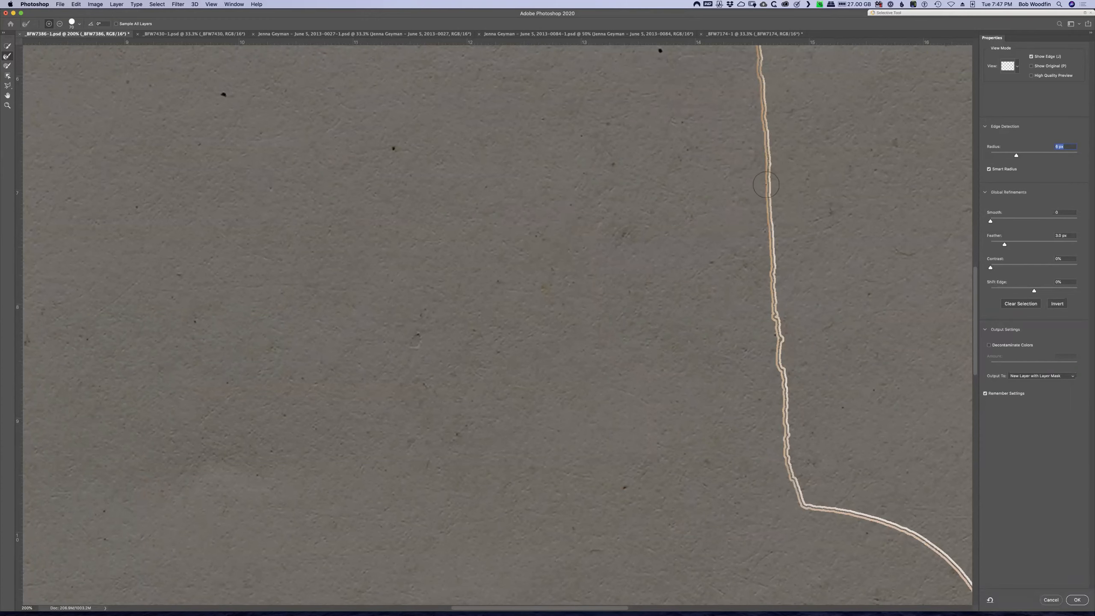
{"action": "key", "text": "super+minus"}
{"action": "key", "text": "super+minus"}
{"action": "key", "text": "super+minus"}
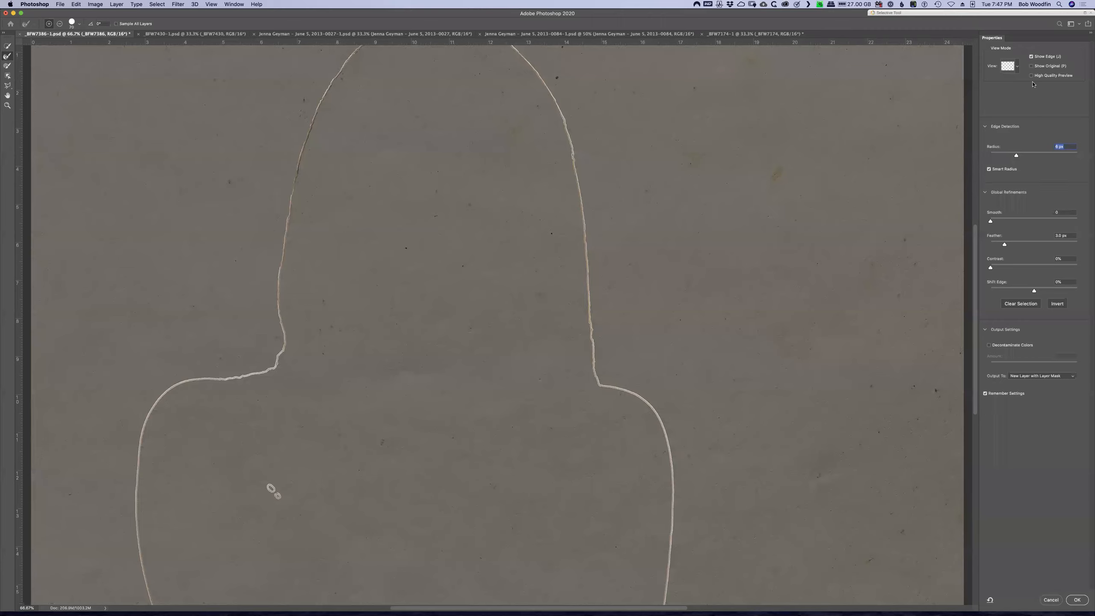
{"action": "left_click", "coordinate": [1032, 56]}
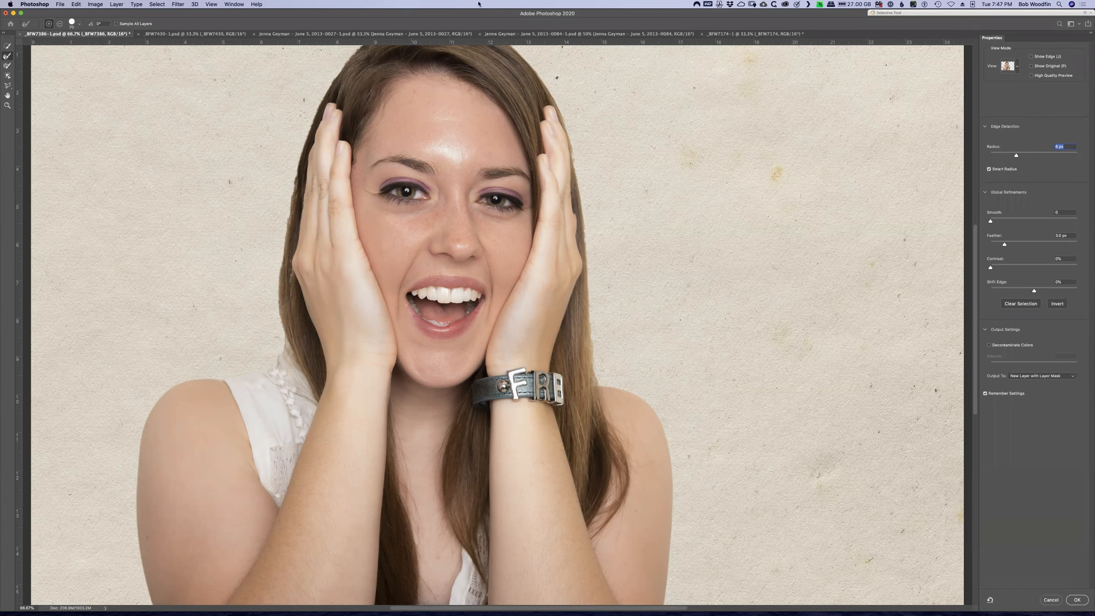
{"action": "left_click", "coordinate": [157, 4]}
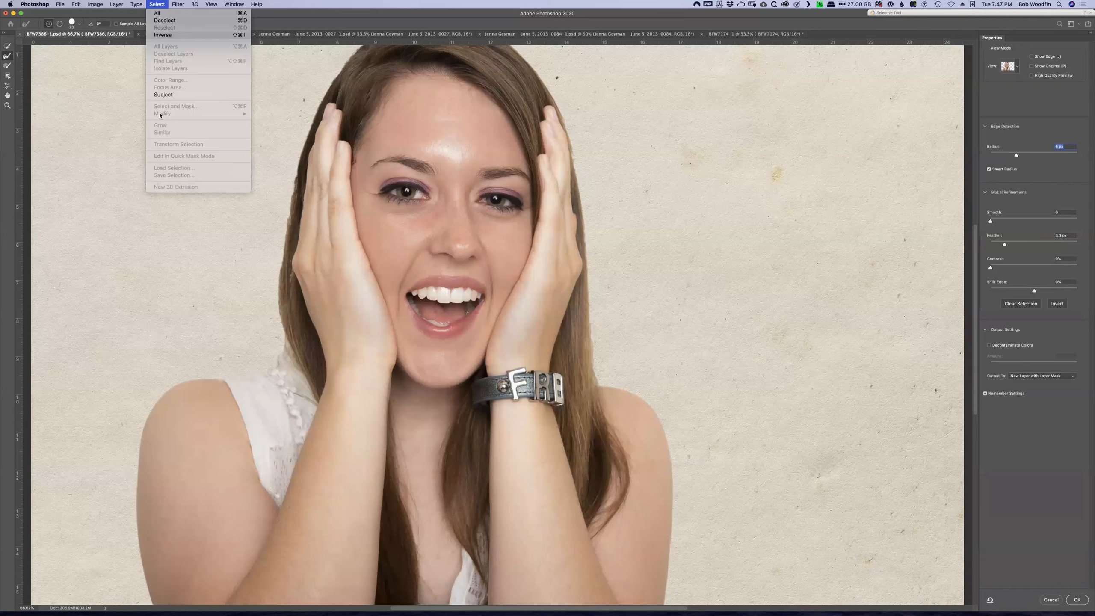
{"action": "left_click", "coordinate": [1027, 207]}
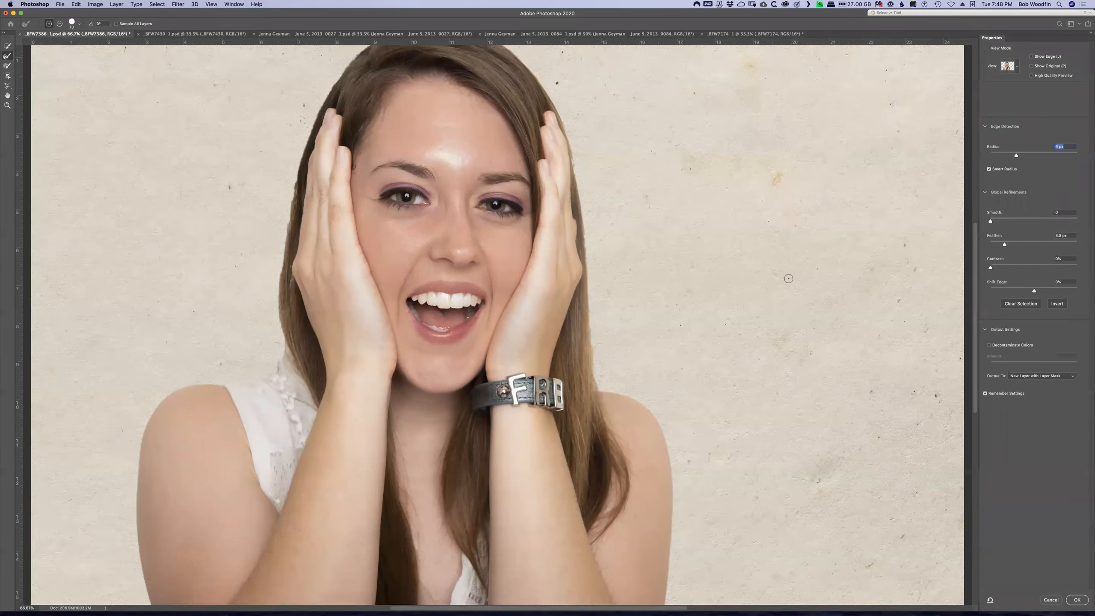
{"action": "scroll", "coordinate": [788, 278], "scroll_direction": "up", "scroll_amount": 3}
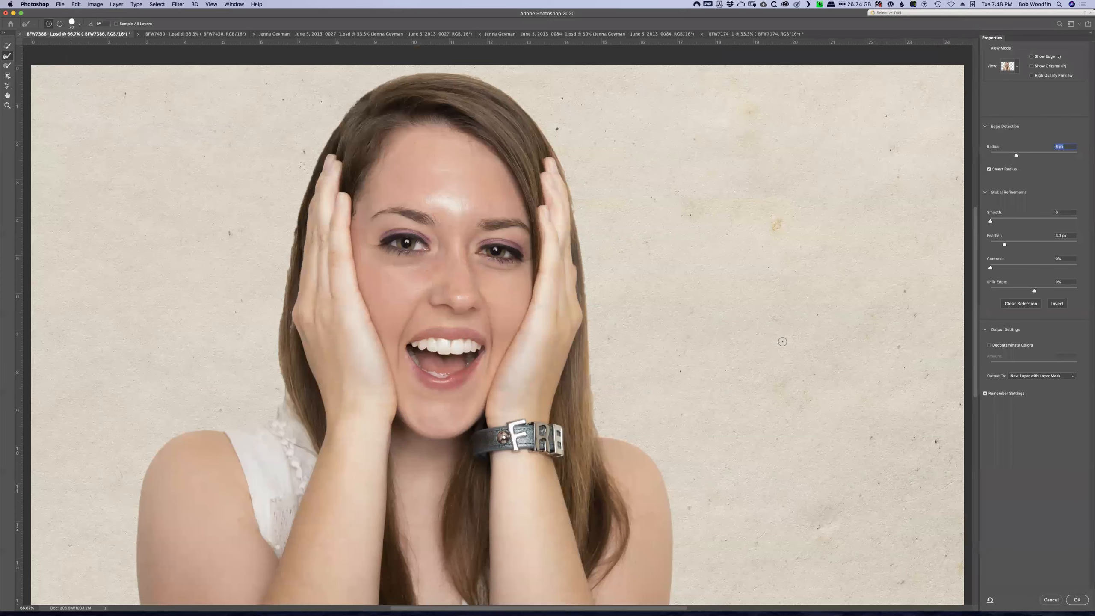
{"action": "scroll", "coordinate": [776, 343], "scroll_direction": "down", "scroll_amount": 10}
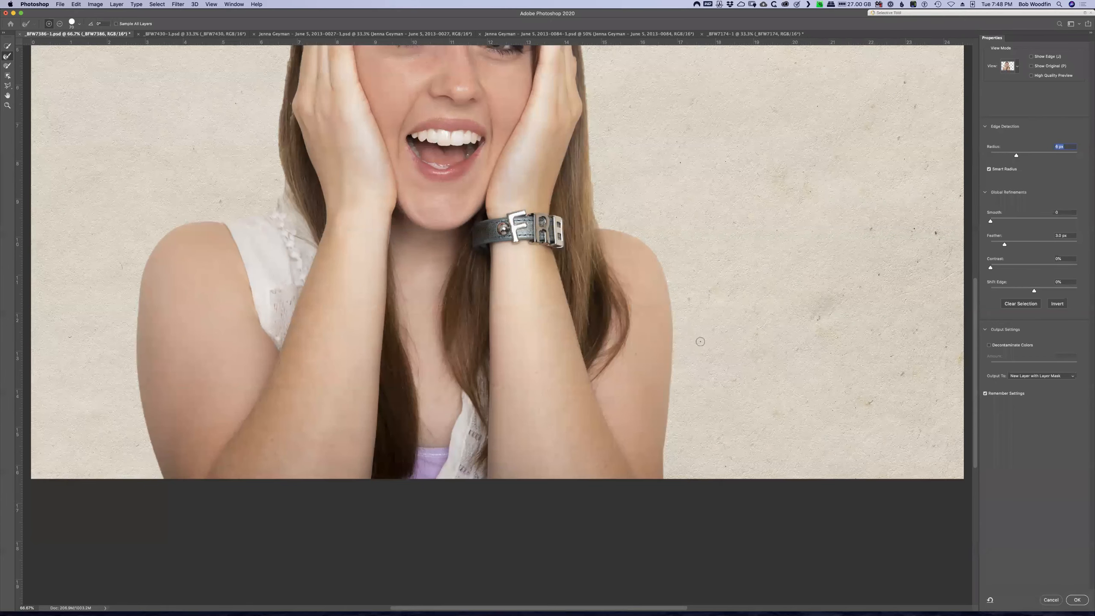
Try different Contrast and Shift Edge amounts on the selection edge, returning both to 0%
{"action": "left_click_drag", "start_coordinate": [990, 267], "coordinate": [1056, 268]}
{"action": "left_click_drag", "start_coordinate": [1052, 267], "coordinate": [1071, 268]}
{"action": "left_click_drag", "start_coordinate": [1073, 268], "coordinate": [1062, 268]}
{"action": "left_click_drag", "start_coordinate": [1034, 292], "coordinate": [1023, 292]}
{"action": "left_click_drag", "start_coordinate": [1035, 292], "coordinate": [1054, 293]}
{"action": "type", "text": "0"}
Try Decontaminate Colors with different amounts down to 0% and switch it back off
{"action": "left_click", "coordinate": [990, 346]}
{"action": "left_click_drag", "start_coordinate": [990, 366], "coordinate": [1031, 365]}
{"action": "left_click_drag", "start_coordinate": [1031, 366], "coordinate": [984, 367]}
{"action": "left_click", "coordinate": [1005, 348]}
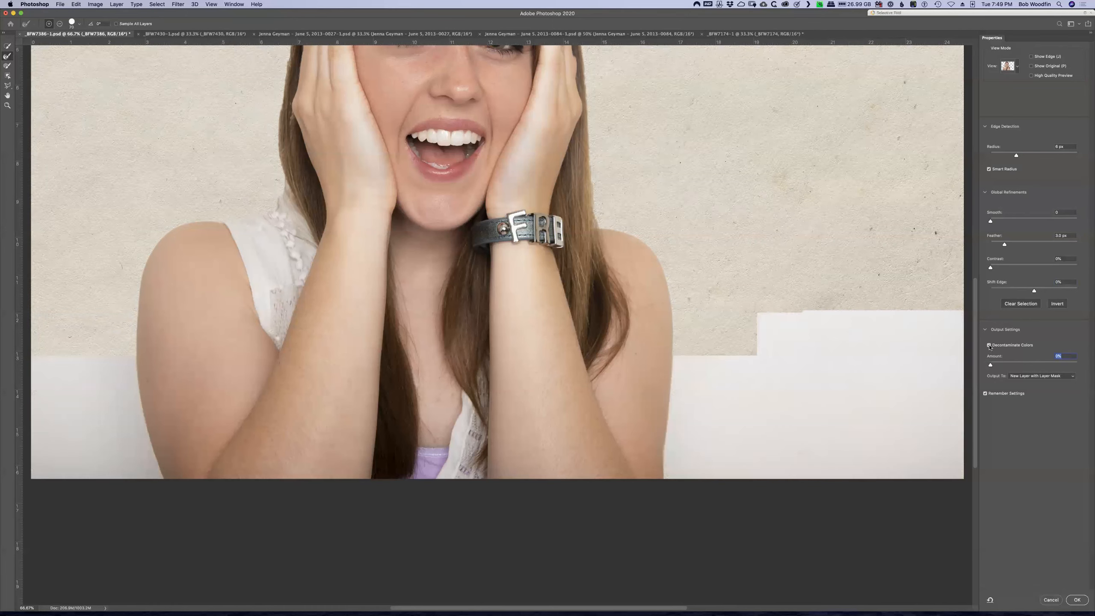
{"action": "left_click", "coordinate": [1005, 349]}
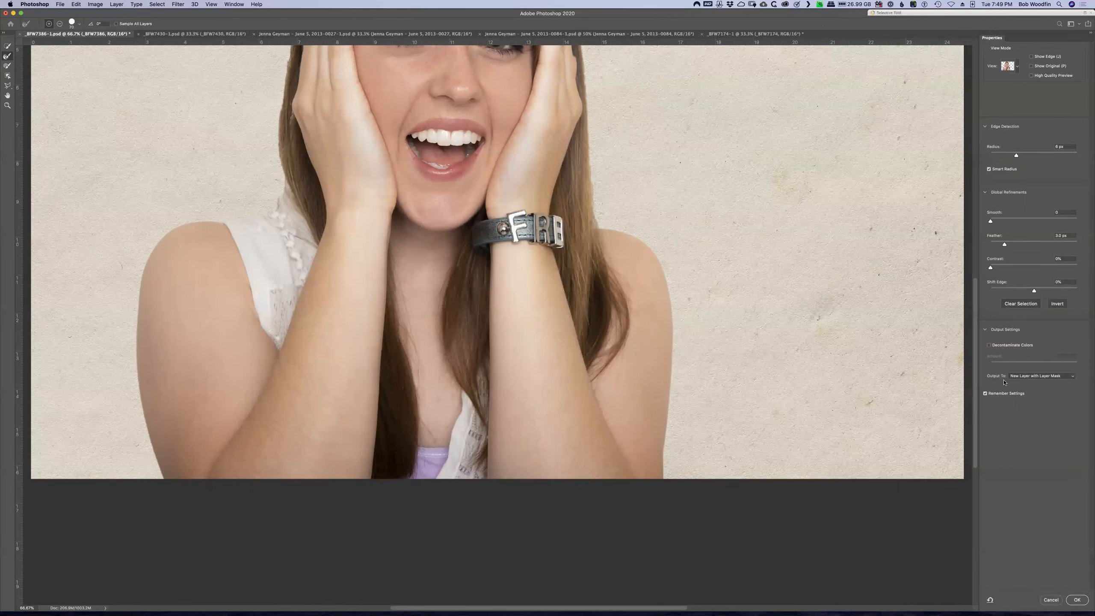
Choose New Layer with Layer Mask as the output for the refined selection
{"action": "left_click", "coordinate": [1073, 376]}
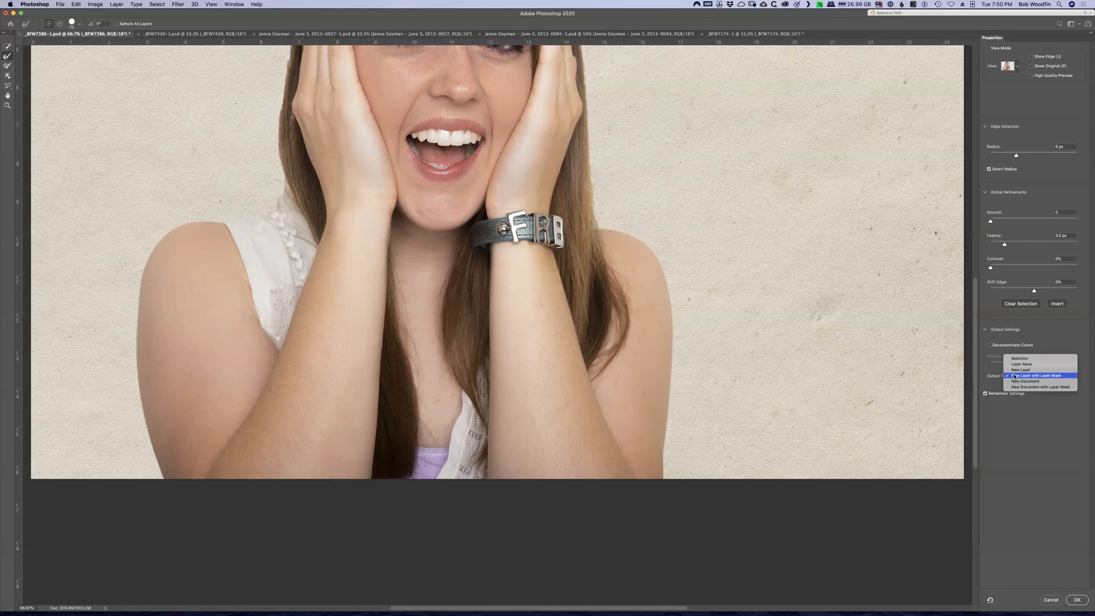
{"action": "left_click", "coordinate": [1066, 377]}
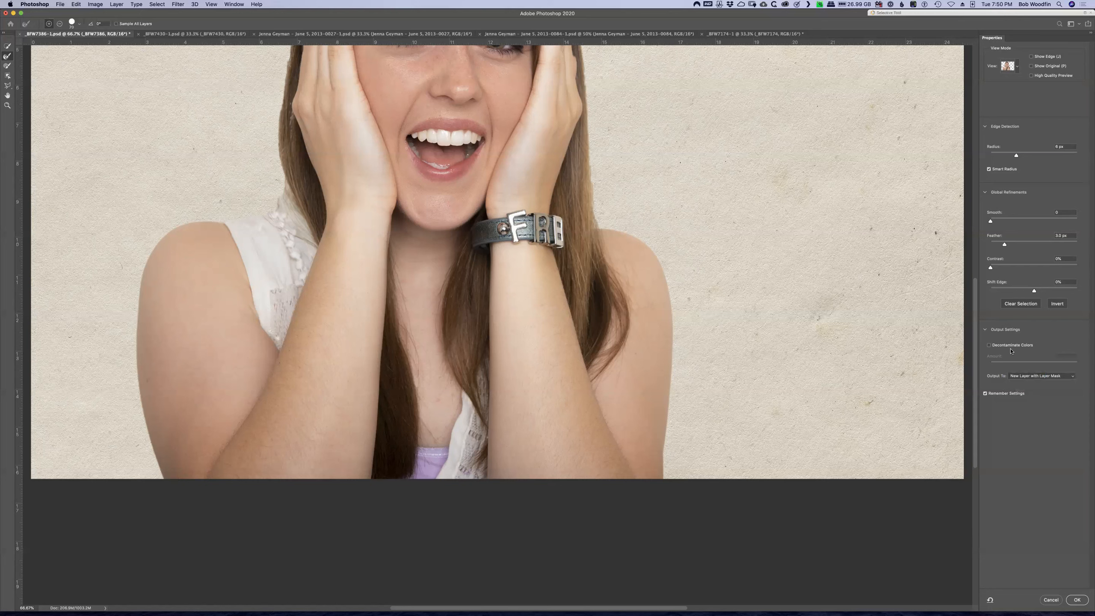
Check the edge display, switch to the Overlay view with Show Edge off, and select the Refine Edge Brush
{"action": "left_click_drag", "start_coordinate": [691, 164], "coordinate": [724, 311]}
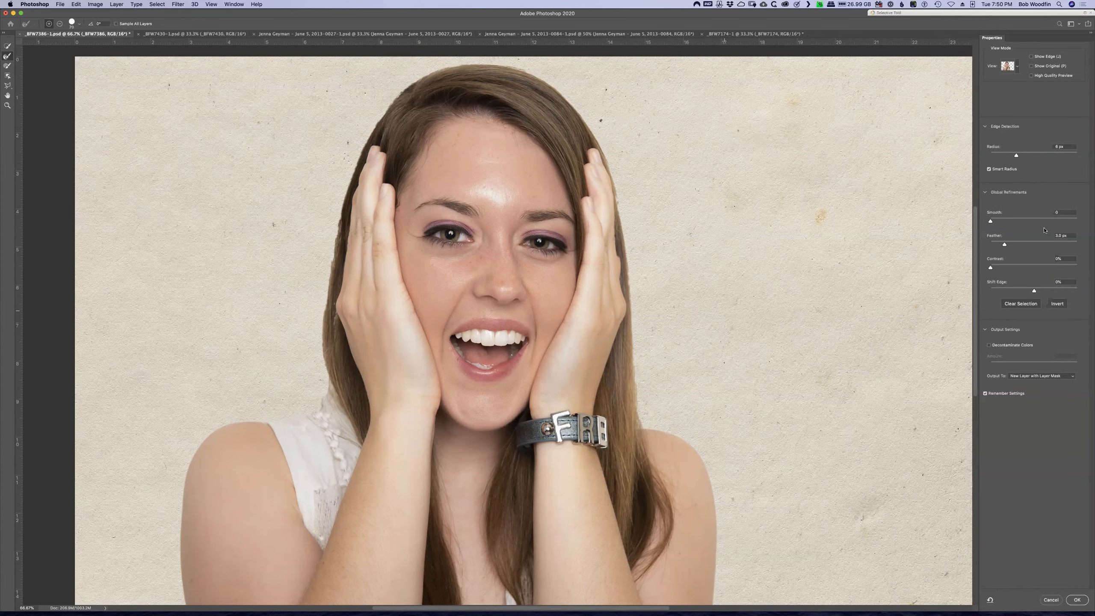
{"action": "left_click", "coordinate": [1031, 57]}
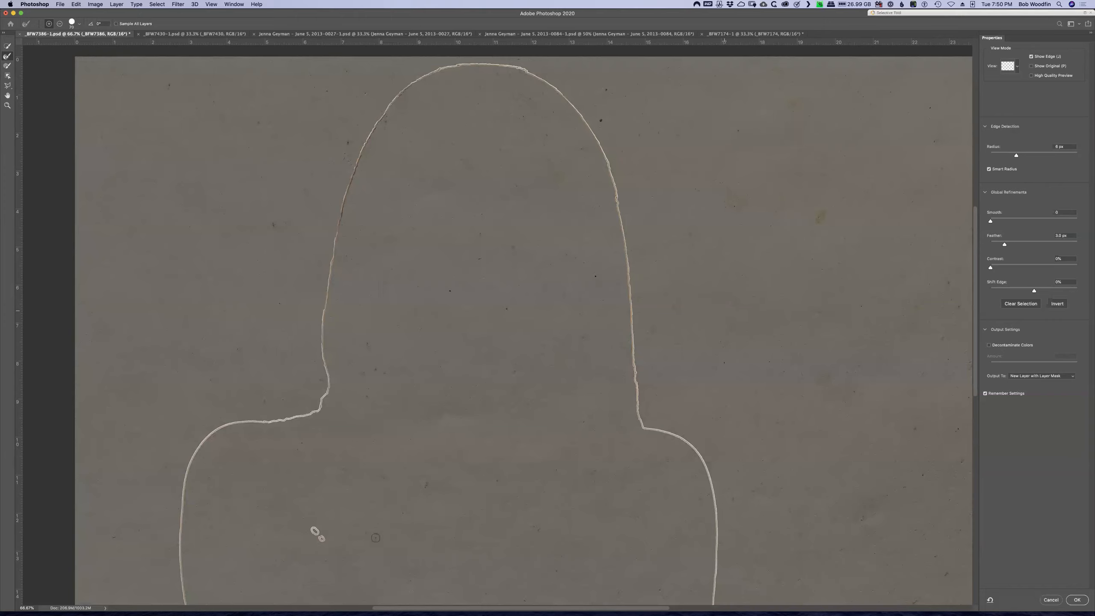
{"action": "key", "text": "v"}
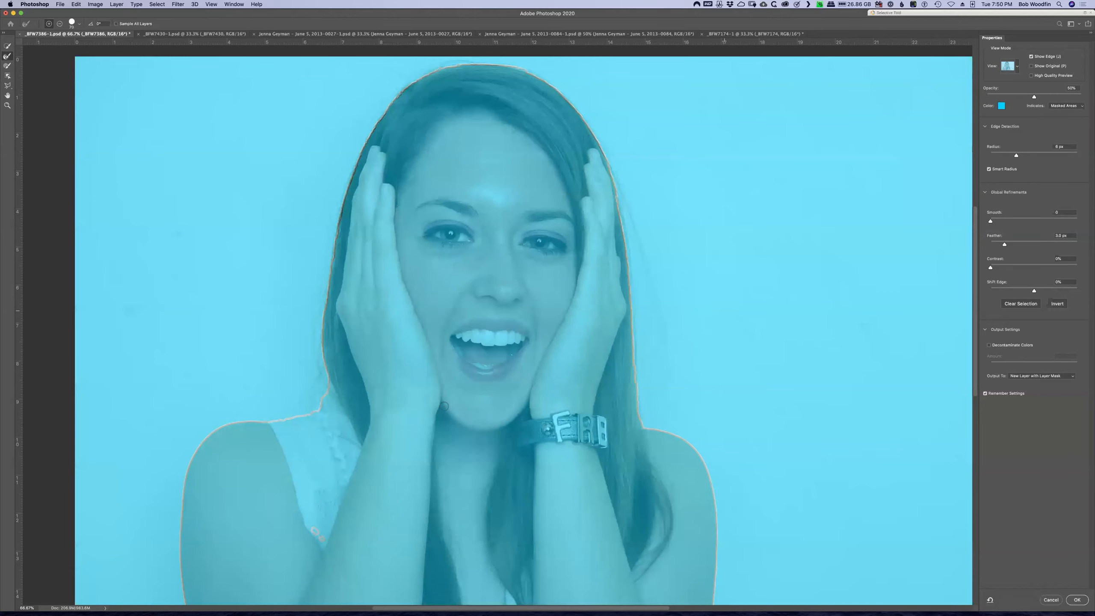
{"action": "key", "text": "r"}
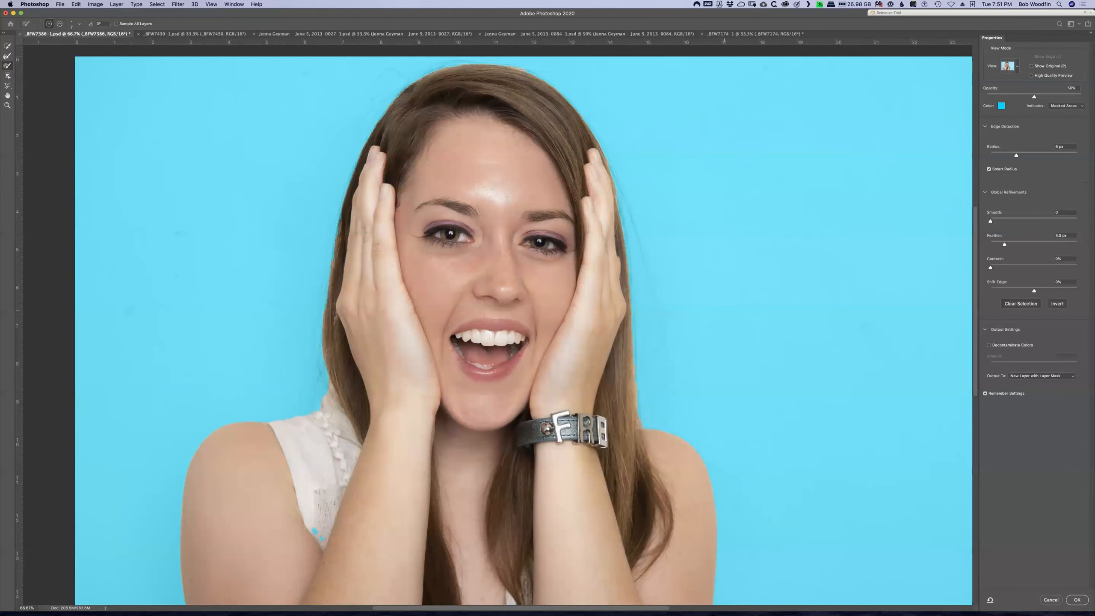
{"action": "left_click", "coordinate": [5, 56]}
Examine the masked spots on the woman's blouse with the Refine Edge Brush, checking its subtract mode
{"action": "key", "text": "super+minus"}
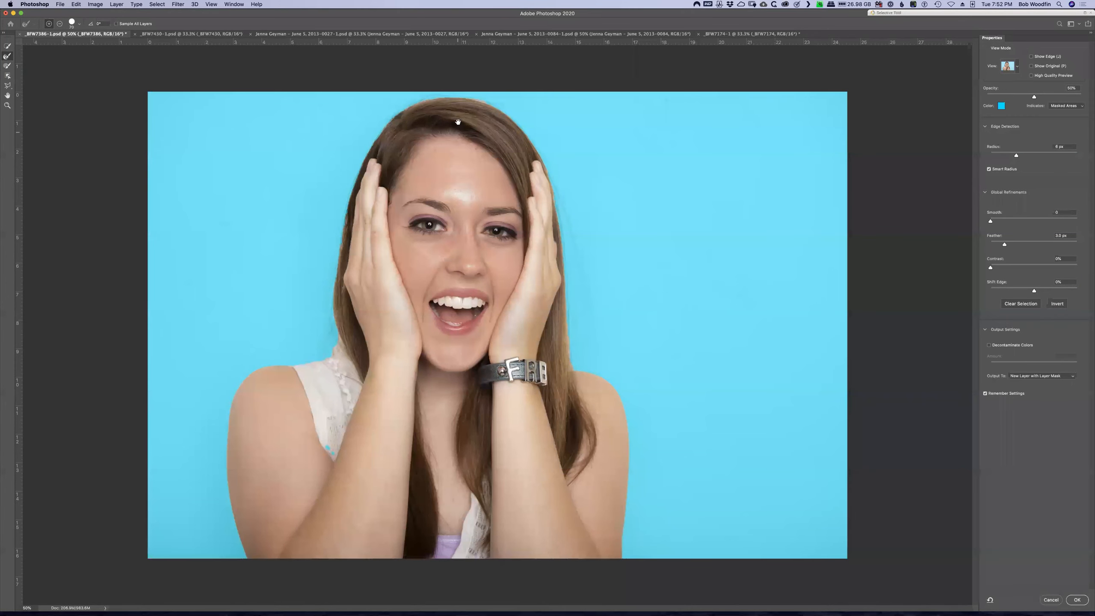
{"action": "key", "text": "super+plus"}
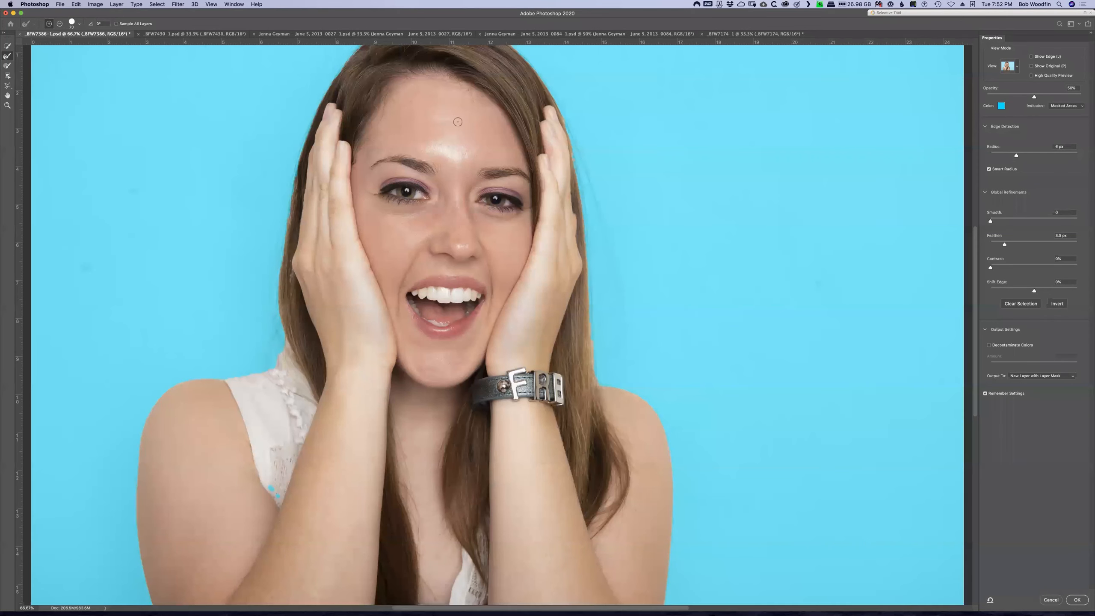
{"action": "left_click_drag", "start_coordinate": [418, 120], "coordinate": [462, 205]}
{"action": "mouse_move", "coordinate": [468, 425]}
{"action": "left_mouse_down"}
{"action": "mouse_move", "coordinate": [527, 41]}
{"action": "mouse_move", "coordinate": [525, 84]}
{"action": "left_mouse_up"}
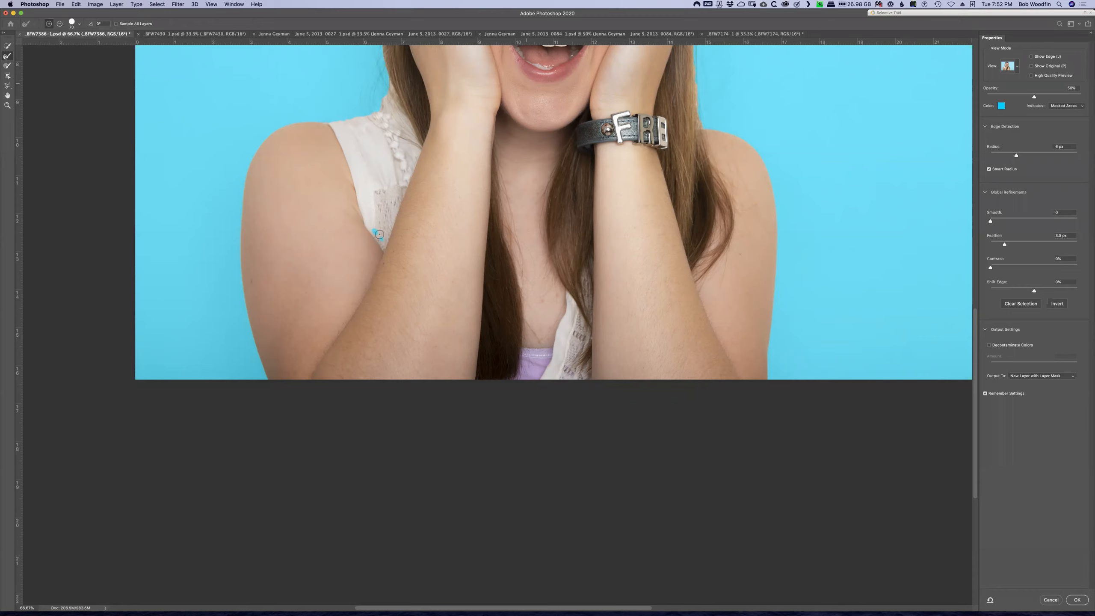
{"action": "key", "text": "alt"}
{"action": "key", "text": "alt"}
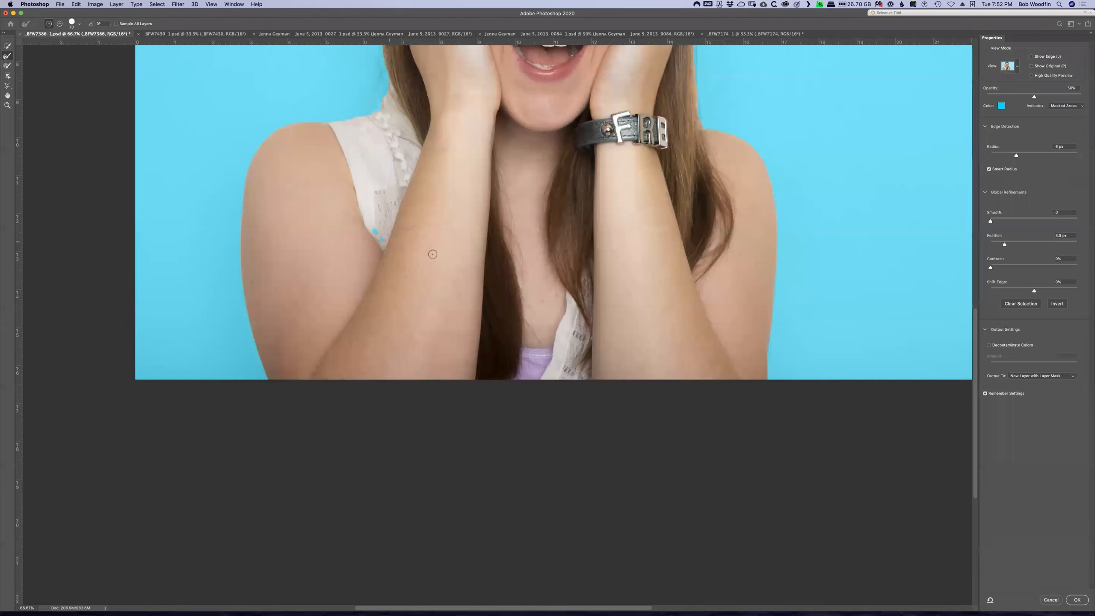
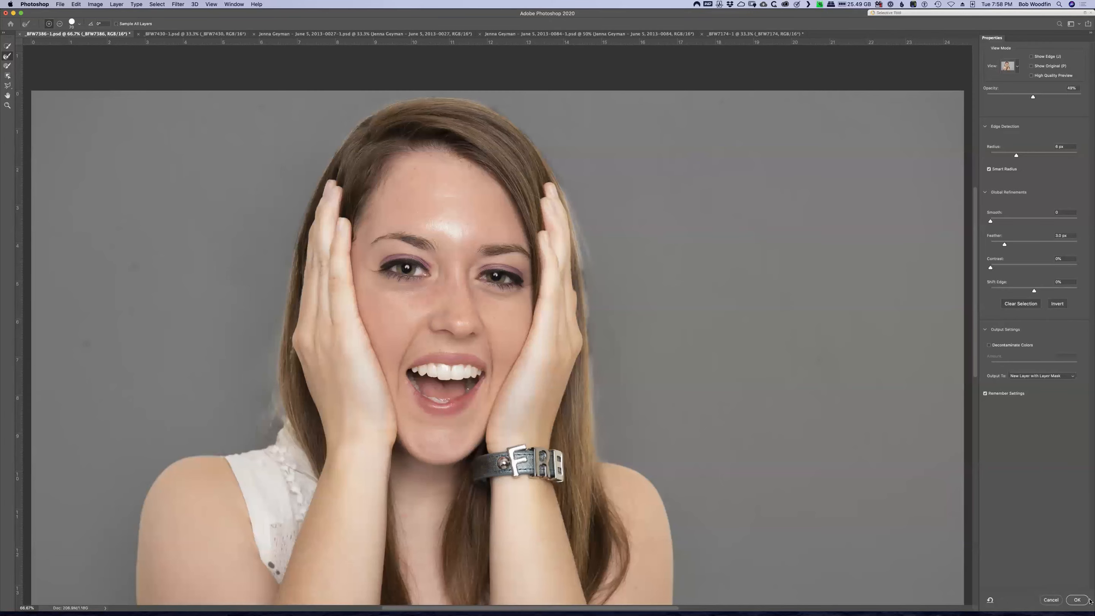
Apply Select and Mask to output the cutout as a new layer with a layer mask
{"action": "left_click", "coordinate": [1076, 599]}
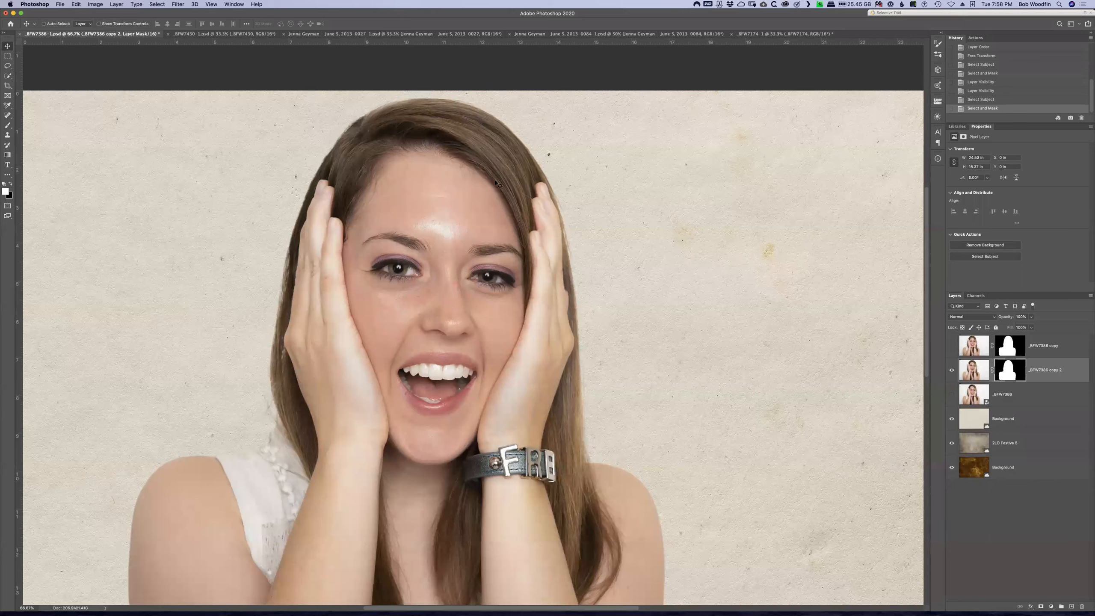
Compare the cutout over the grey, brown and cream textures, leaving the cream background hidden so the grey one shows
{"action": "left_click", "coordinate": [951, 418]}
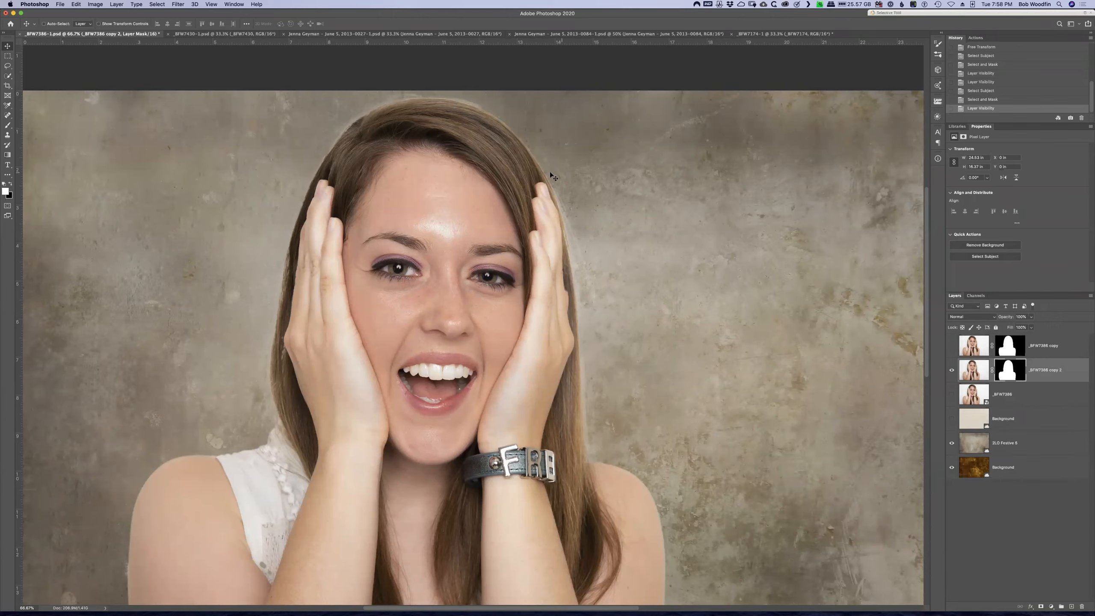
{"action": "left_click", "coordinate": [951, 443]}
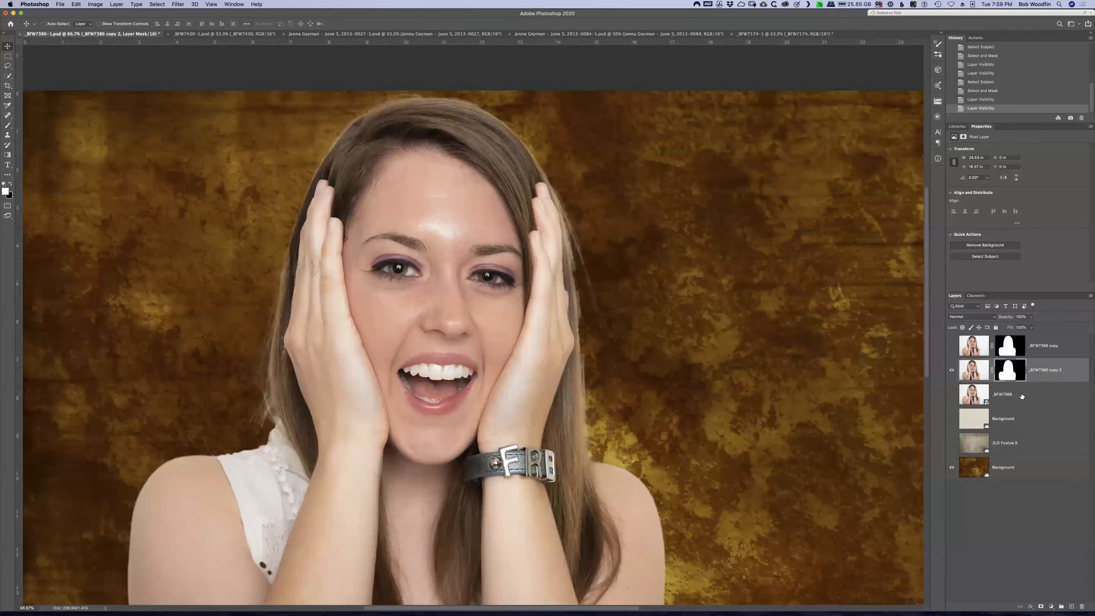
{"action": "left_click", "coordinate": [953, 443]}
{"action": "left_click", "coordinate": [953, 419]}
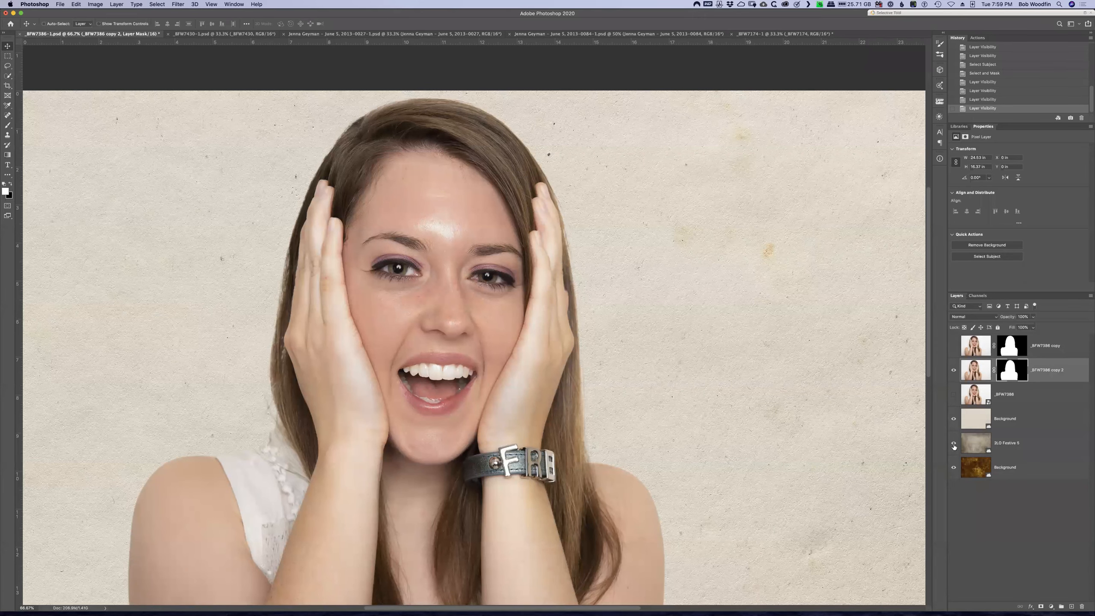
{"action": "left_click", "coordinate": [954, 420]}
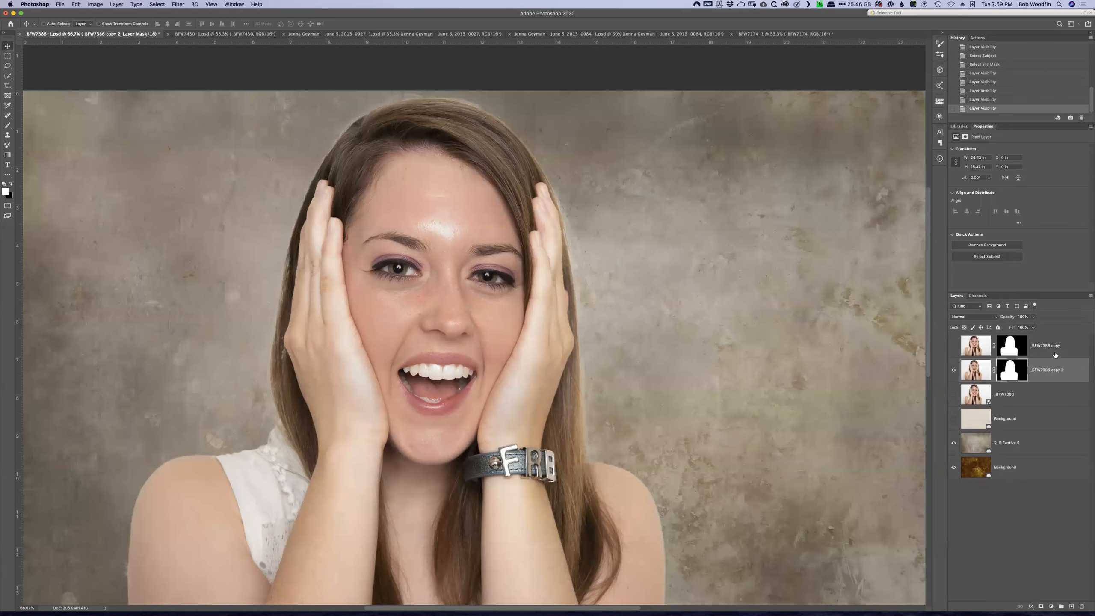
Delete the older masked copy, duplicate the remaining cutout layer, and hide the masked layer beneath the duplicate
{"action": "left_click_drag", "start_coordinate": [1062, 350], "coordinate": [1082, 606]}
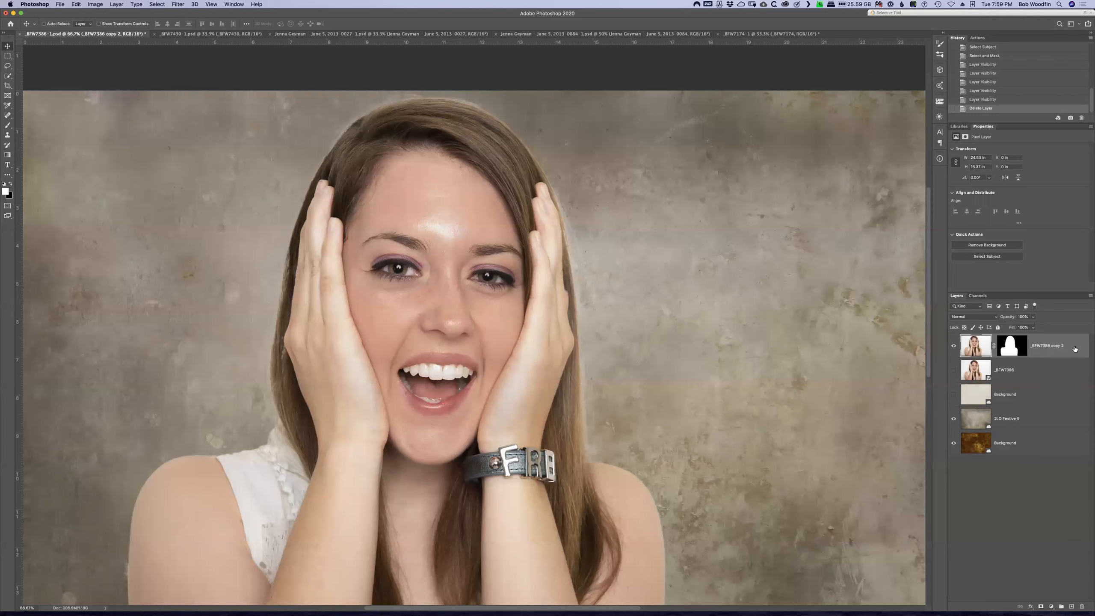
{"action": "key", "text": "super+j"}
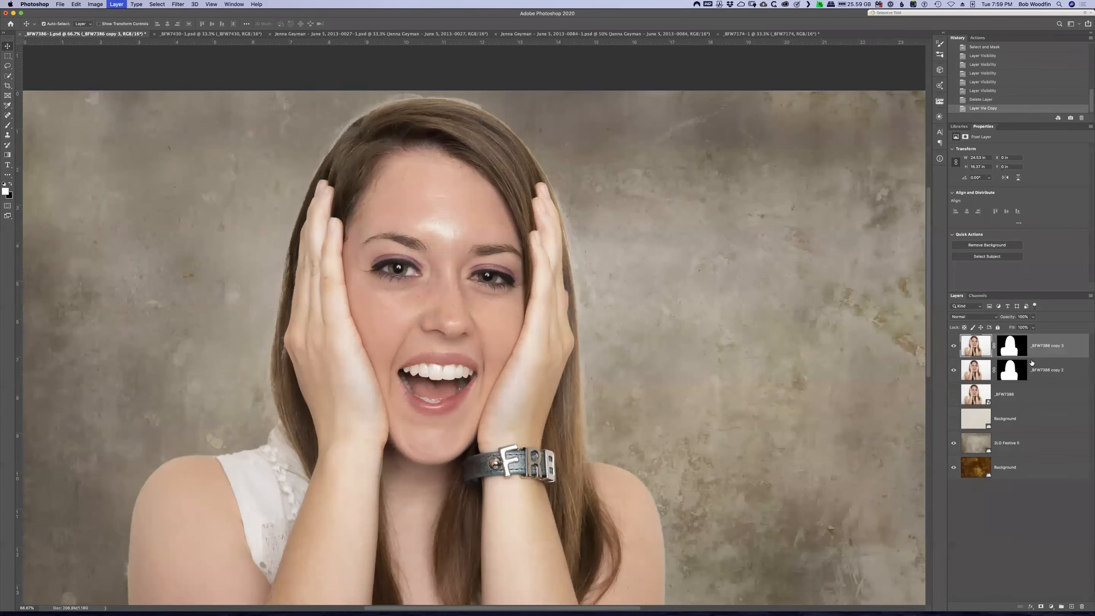
{"action": "left_click", "coordinate": [954, 370]}
Apply the layer mask on the duplicated cutout and lock the layer's transparent pixels
{"action": "right_click", "coordinate": [1010, 345]}
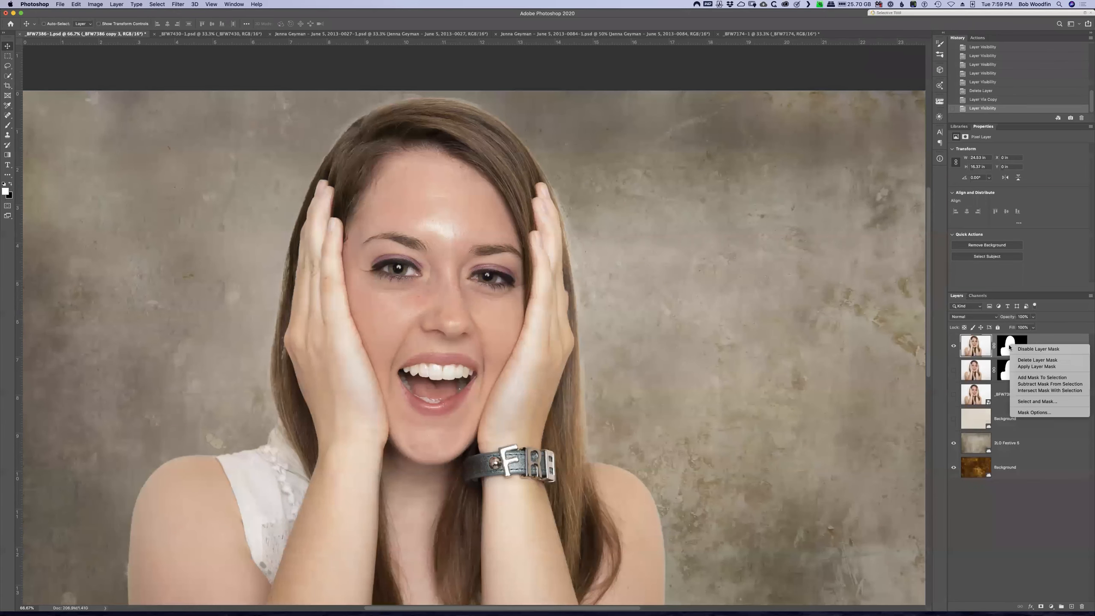
{"action": "left_click", "coordinate": [1036, 366]}
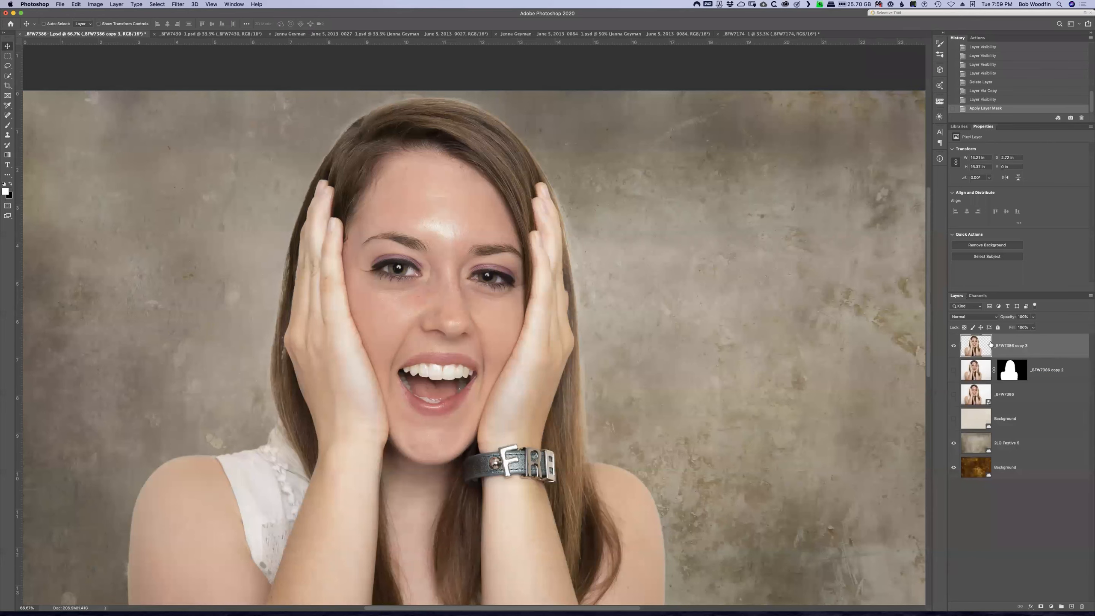
{"action": "left_click", "coordinate": [965, 328]}
Test the transparency lock with black Brush strokes across the woman's face and hair edge, and undo the painting
{"action": "left_click", "coordinate": [7, 125]}
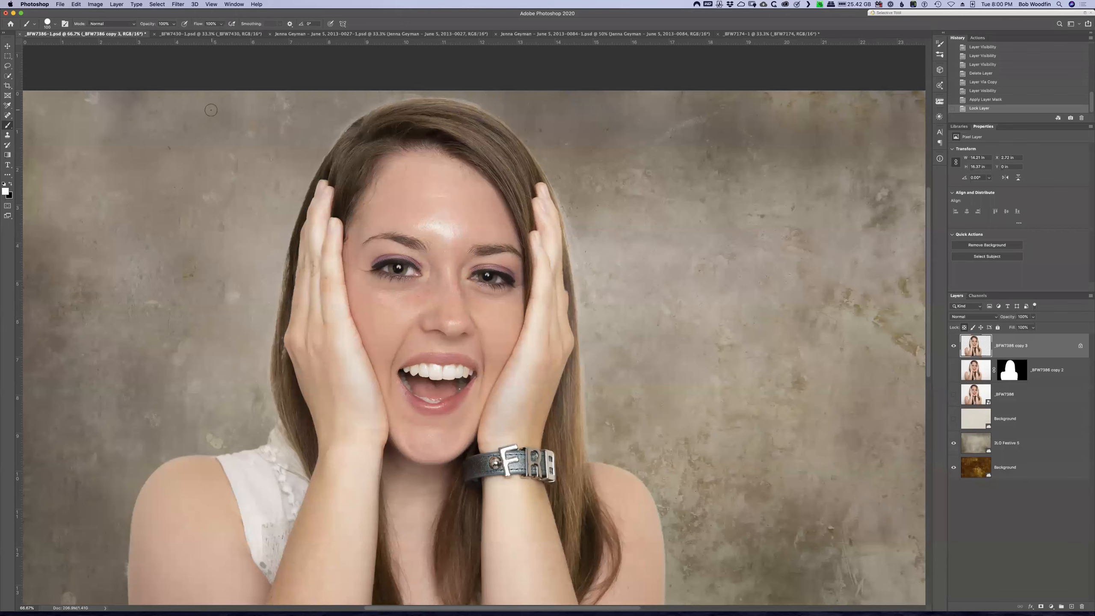
{"action": "key", "text": "x"}
{"action": "mouse_move", "coordinate": [561, 302]}
{"action": "left_mouse_down"}
{"action": "mouse_move", "coordinate": [425, 306]}
{"action": "mouse_move", "coordinate": [483, 268]}
{"action": "left_mouse_up"}
{"action": "left_click_drag", "start_coordinate": [478, 199], "coordinate": [778, 187]}
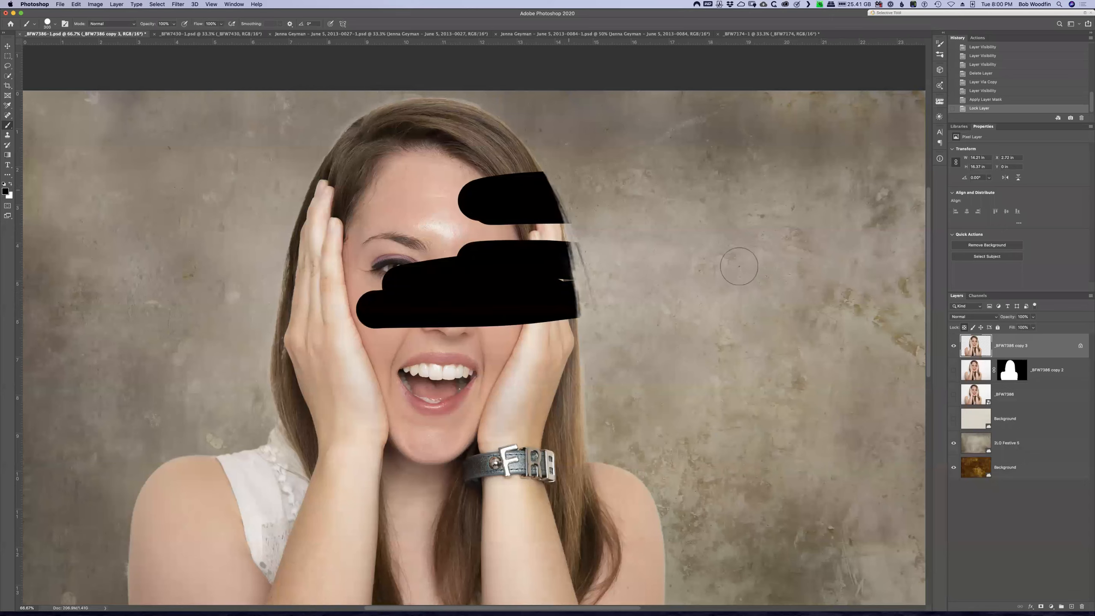
{"action": "left_click_drag", "start_coordinate": [599, 374], "coordinate": [521, 376]}
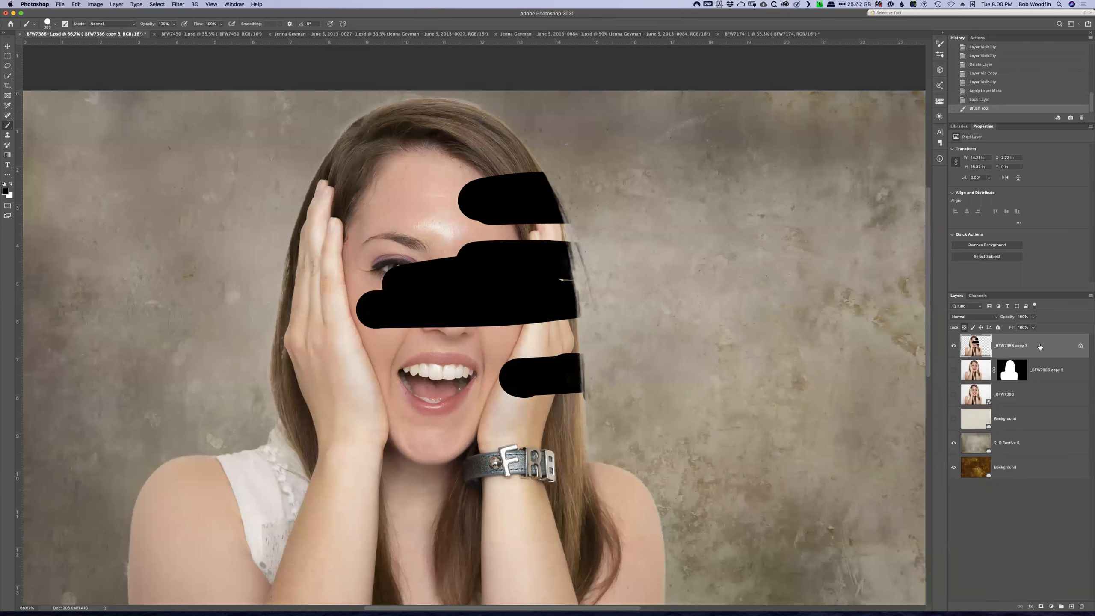
{"action": "key", "text": "super+z"}
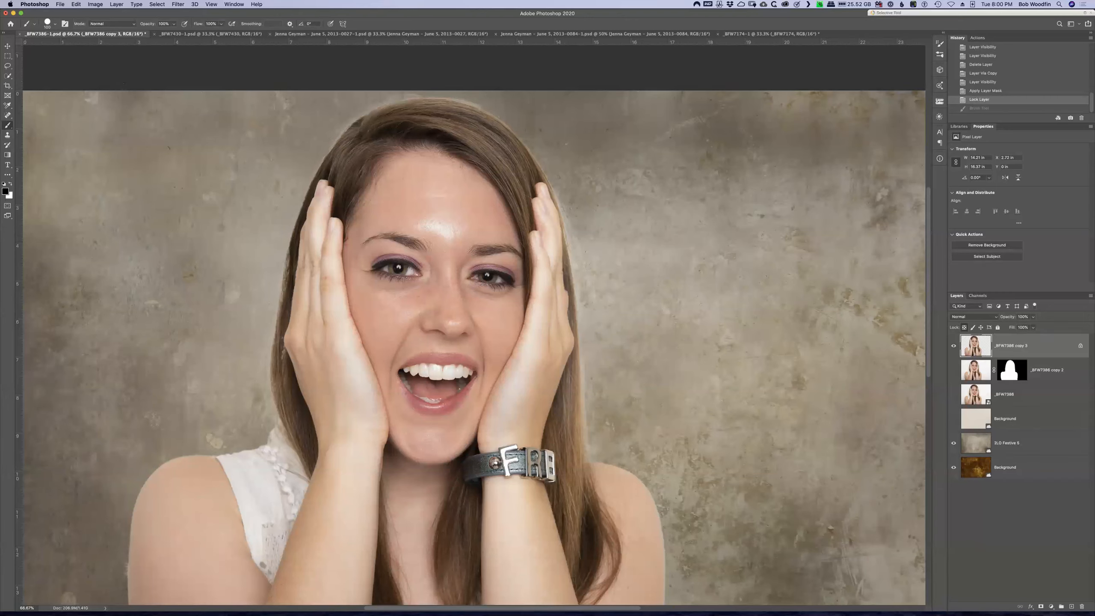
Clone hair over the light fringe along the crown of the head, using the Clone Stamp in Darker Color mode
{"action": "key", "text": "c"}
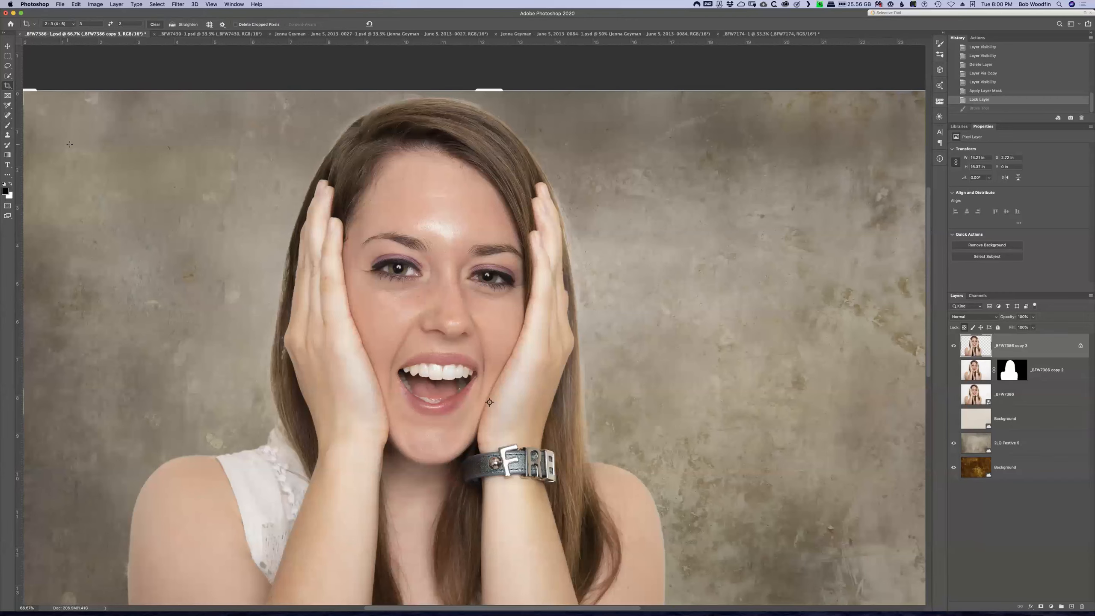
{"action": "key", "text": "s"}
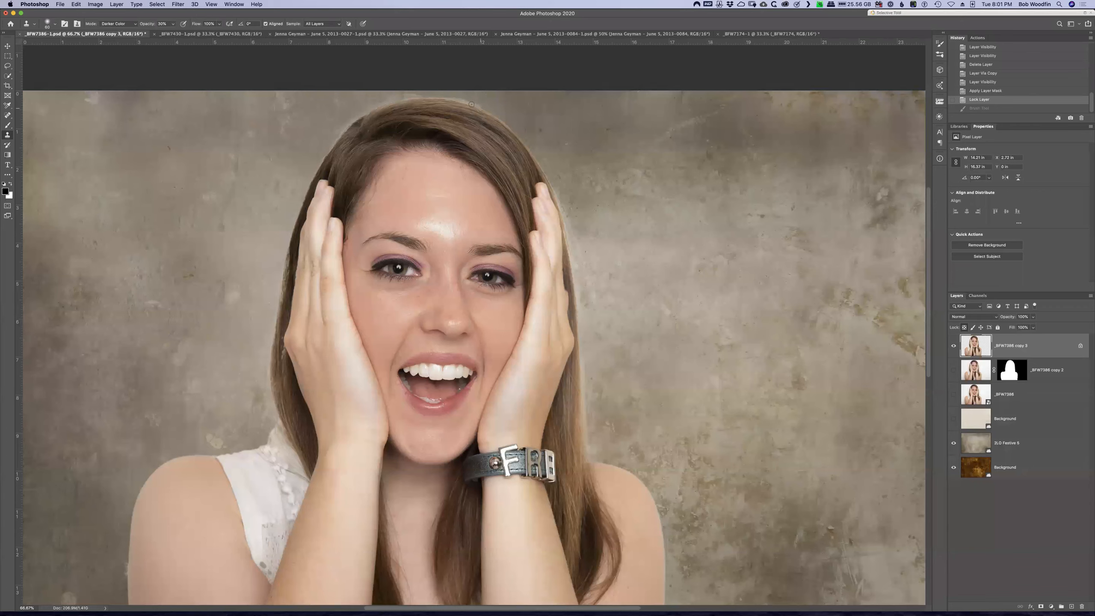
{"action": "left_click", "coordinate": [463, 104]}
{"action": "left_click", "coordinate": [473, 106]}
{"action": "left_click", "coordinate": [477, 106]}
{"action": "left_click", "coordinate": [478, 105]}
{"action": "left_click", "coordinate": [482, 106]}
{"action": "left_click", "coordinate": [484, 106]}
{"action": "left_click", "coordinate": [486, 106]}
{"action": "left_click", "coordinate": [488, 105]}
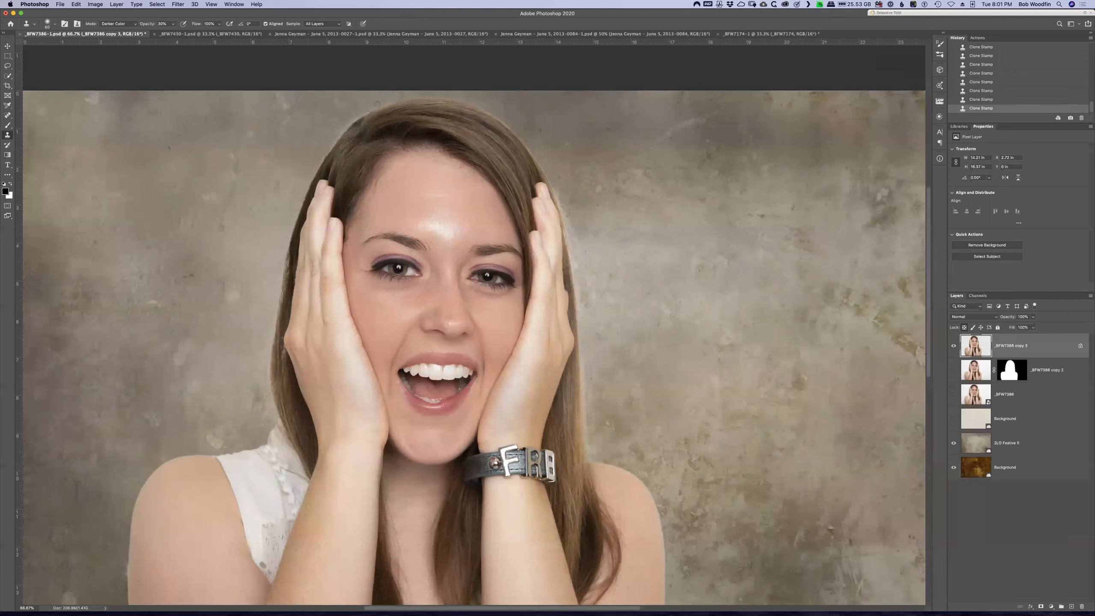
Clone over the light fringe along the upper-left curve of the head and down the hair's left edge
{"action": "left_click", "coordinate": [391, 107]}
{"action": "left_click", "coordinate": [362, 115]}
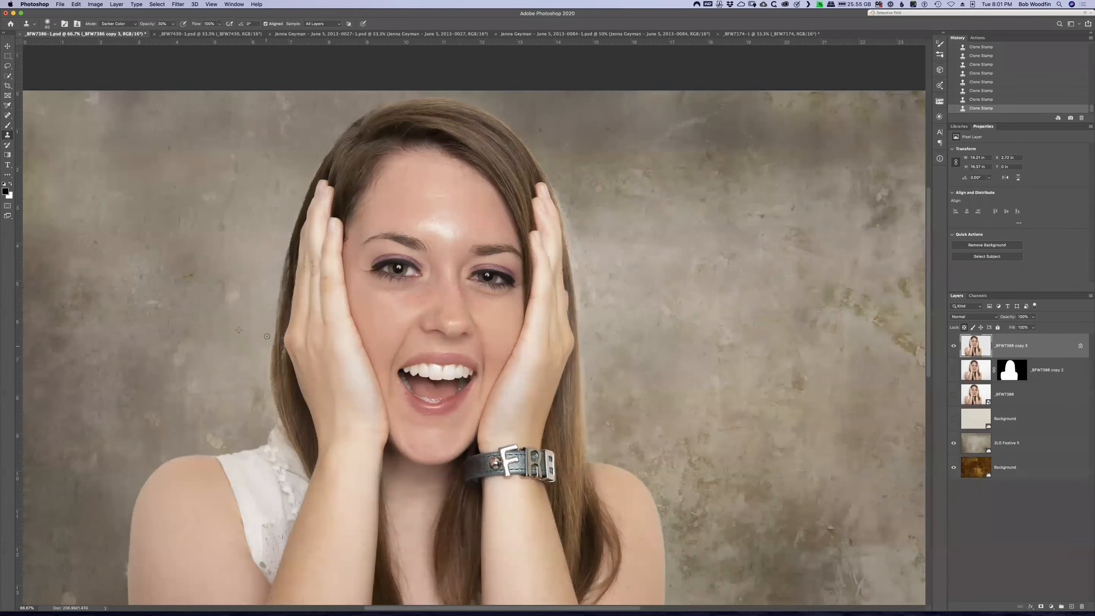
{"action": "left_click_drag", "start_coordinate": [266, 349], "coordinate": [261, 374]}
{"action": "left_click_drag", "start_coordinate": [272, 325], "coordinate": [262, 382]}
Undo the stray stroke beside the fingertips at the hair's right edge and clone over the light fringe there again
{"action": "left_click_drag", "start_coordinate": [551, 175], "coordinate": [555, 187]}
{"action": "key", "text": "super+z"}
{"action": "key", "text": "r"}
{"action": "left_click_drag", "start_coordinate": [680, 248], "coordinate": [532, 72]}
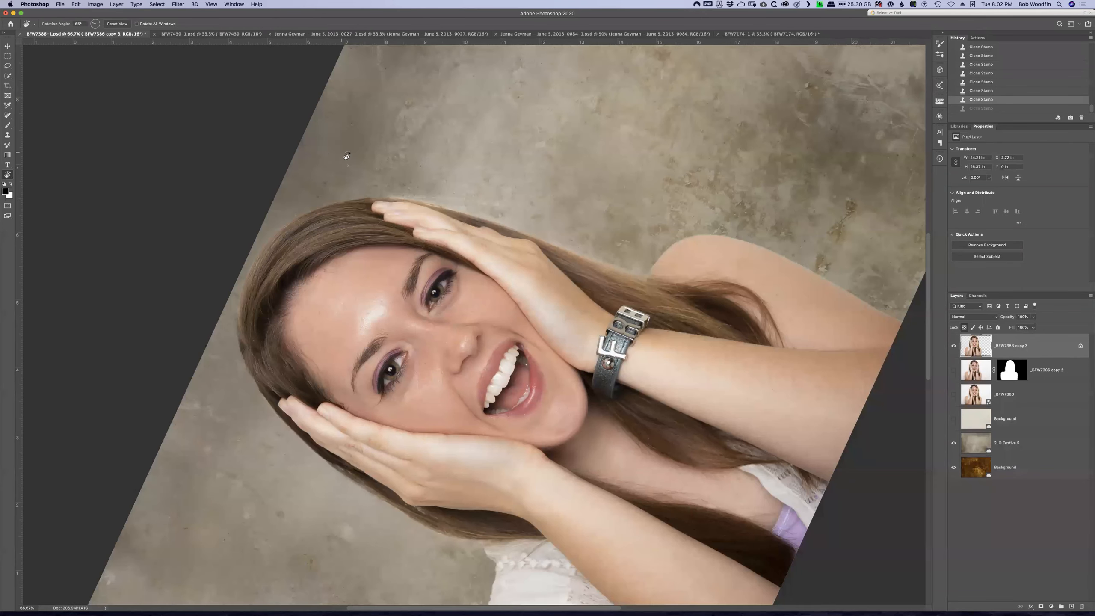
{"action": "key", "text": "s"}
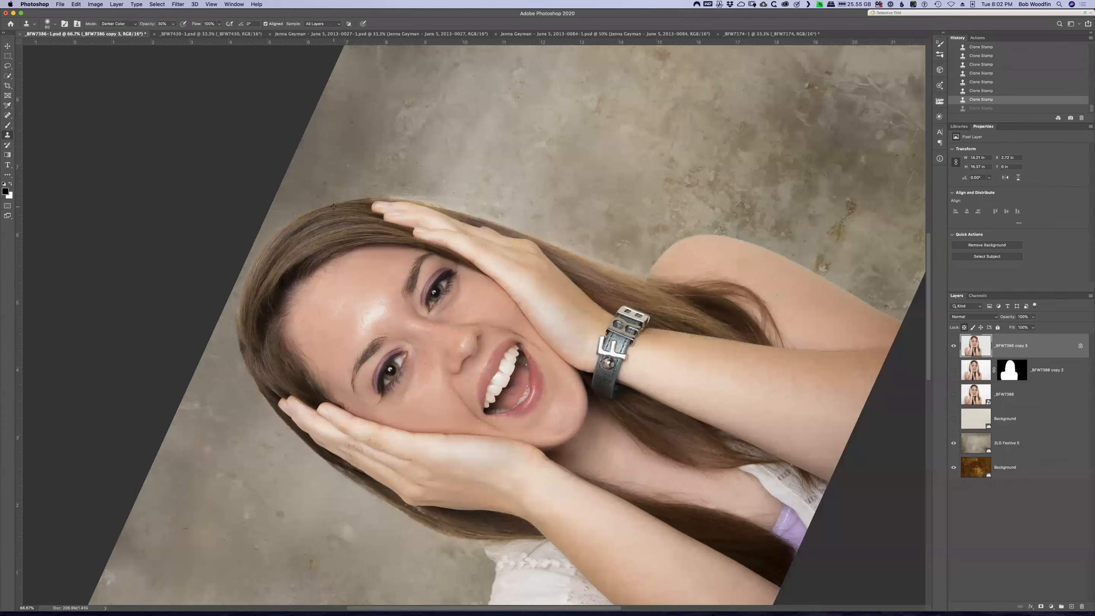
{"action": "left_click", "coordinate": [380, 197]}
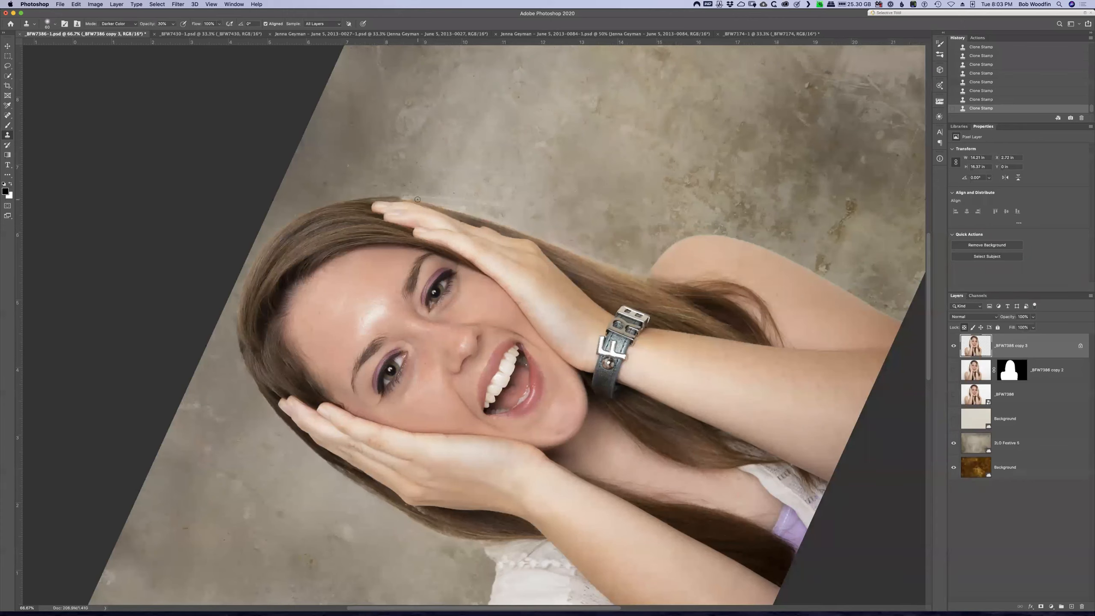
{"action": "key", "text": "r"}
{"action": "mouse_move", "coordinate": [656, 124]}
{"action": "left_mouse_down"}
{"action": "mouse_move", "coordinate": [777, 291]}
{"action": "mouse_move", "coordinate": [751, 365]}
{"action": "mouse_move", "coordinate": [578, 226]}
{"action": "left_mouse_up"}
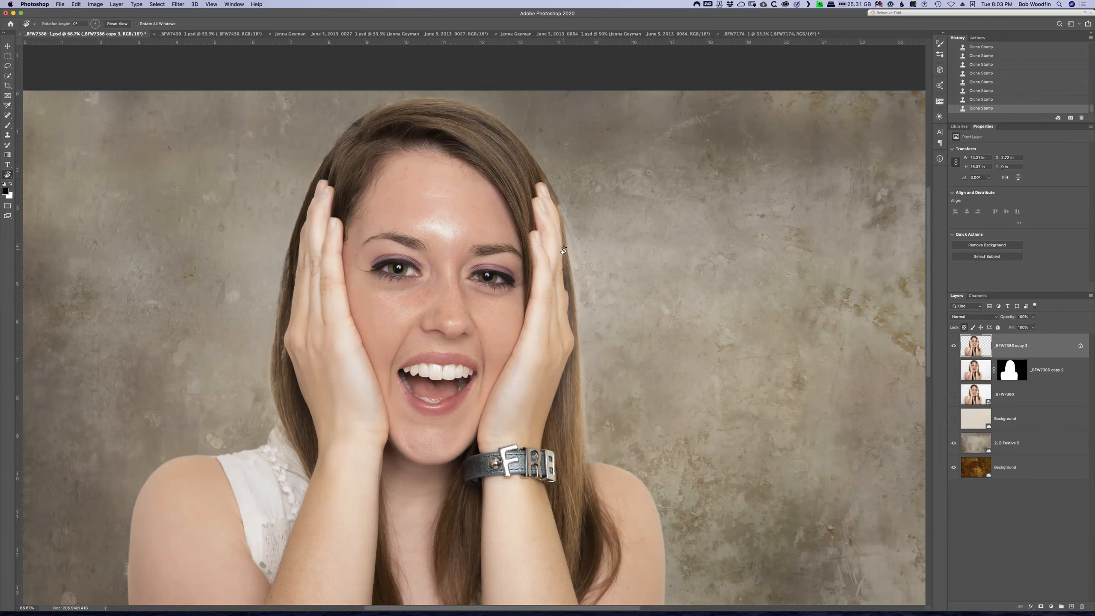
Set the Brush to Darker Color mode, reduce its size, and sample a light brown from the hair's right edge
{"action": "key", "text": "s"}
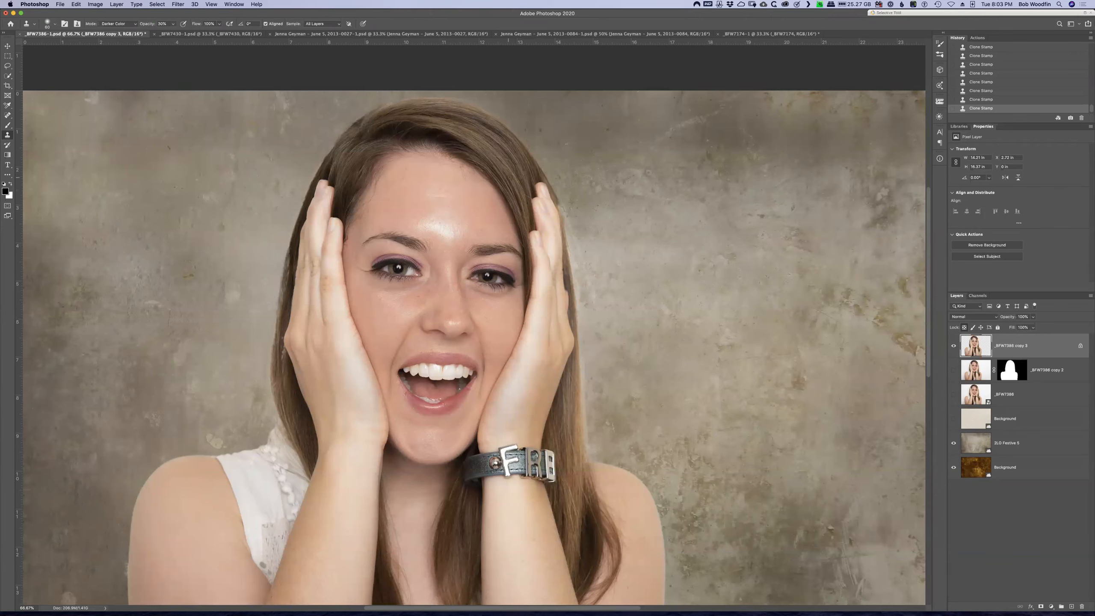
{"action": "key", "text": "b"}
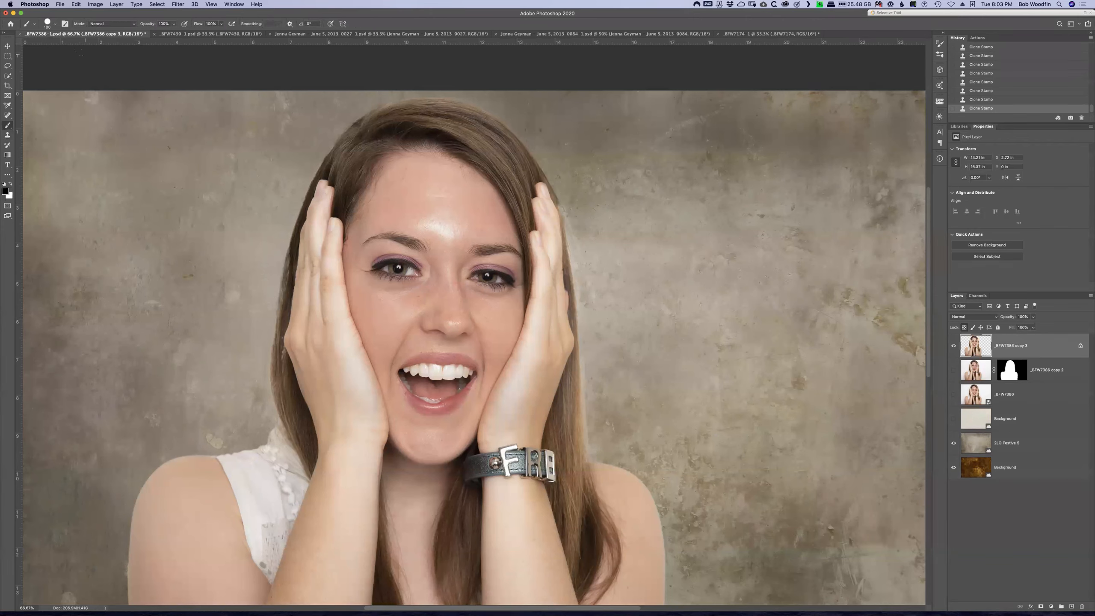
{"action": "left_click", "coordinate": [112, 23]}
{"action": "left_click", "coordinate": [108, 74]}
{"action": "key", "text": "bracketleft"}
{"action": "key", "text": "bracketleft"}
{"action": "key", "text": "bracketleft"}
{"action": "key", "text": "bracketleft"}
{"action": "left_click", "coordinate": [578, 408], "text": "alt"}
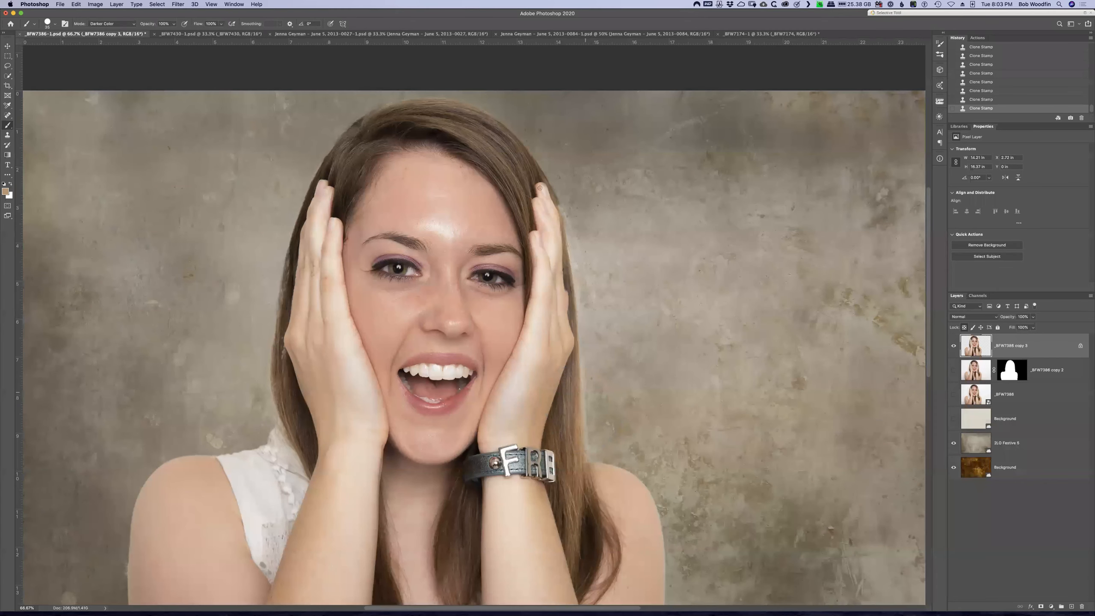
Paint the sampled hair color over the light fringe at the hair's right edge beside the fingers
{"action": "left_click", "coordinate": [567, 211]}
{"action": "left_click", "coordinate": [568, 217]}
{"action": "left_click", "coordinate": [570, 222]}
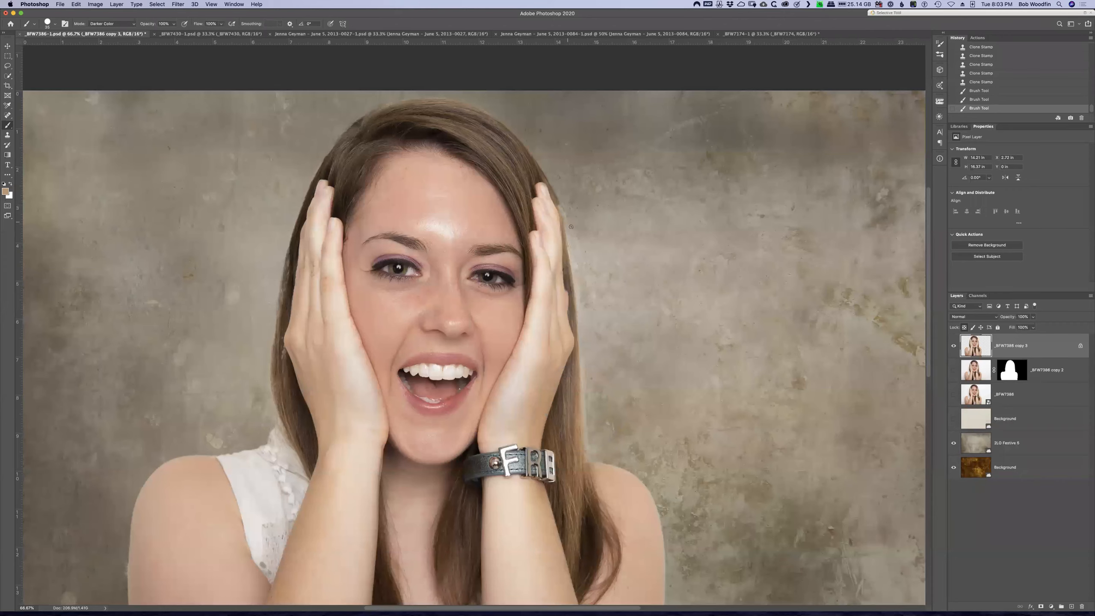
{"action": "left_click", "coordinate": [581, 258]}
{"action": "left_click", "coordinate": [588, 265]}
Clone over the remaining light fringe along the long hair's outer edge, from beside the hand down to the shoulder
{"action": "key", "text": "r"}
{"action": "left_click_drag", "start_coordinate": [559, 211], "coordinate": [387, 212]}
{"action": "key", "text": "b"}
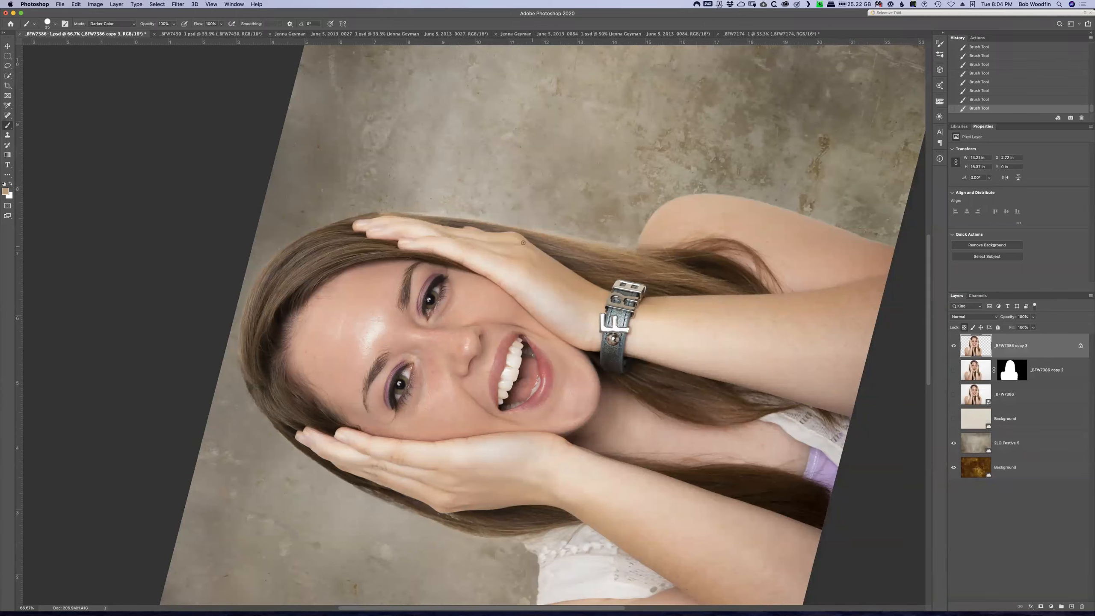
{"action": "key", "text": "s"}
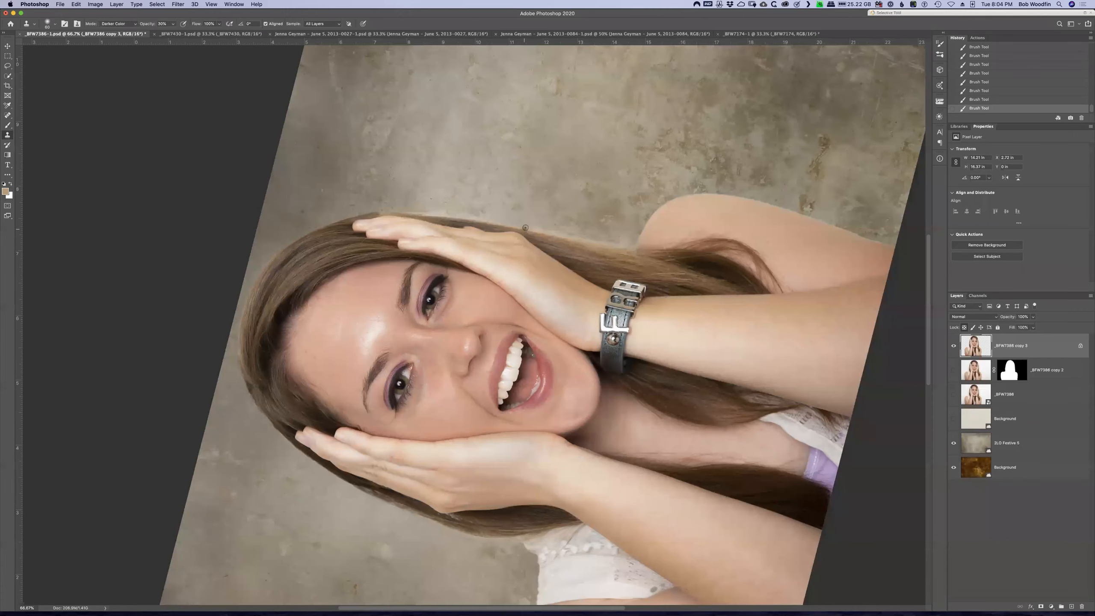
{"action": "left_click_drag", "start_coordinate": [539, 230], "coordinate": [559, 236]}
{"action": "left_click_drag", "start_coordinate": [544, 234], "coordinate": [580, 240]}
{"action": "left_click_drag", "start_coordinate": [558, 237], "coordinate": [629, 248]}
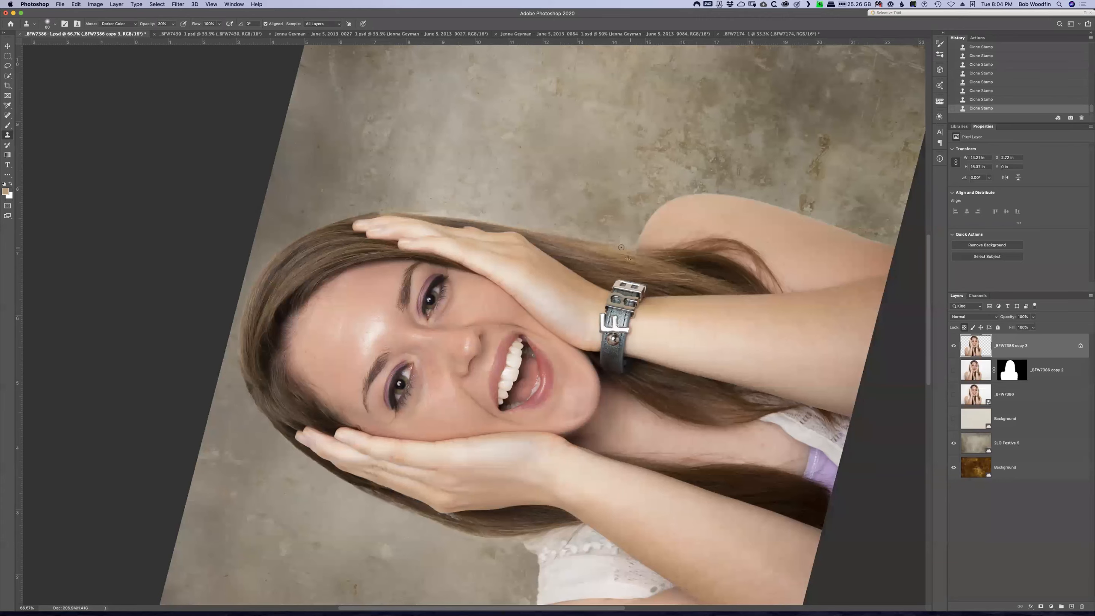
{"action": "key", "text": "r"}
{"action": "left_click_drag", "start_coordinate": [547, 83], "coordinate": [769, 350]}
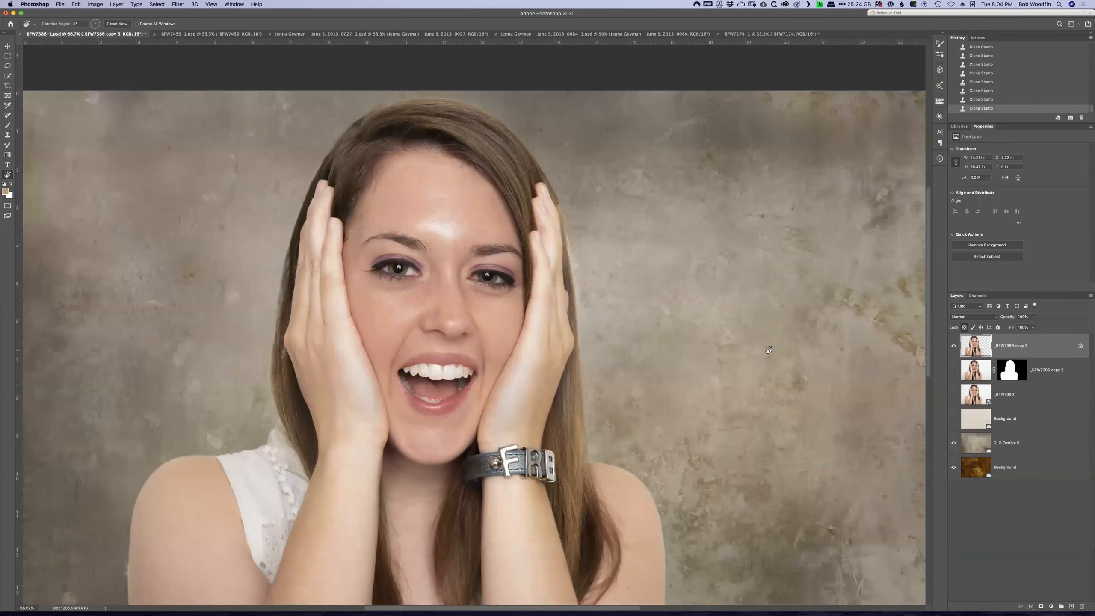
Compare the cleaned-up cutout over the brown, grey and cream texture backgrounds, inspecting the hair edges up close
{"action": "key", "text": "super+minus"}
{"action": "key", "text": "super+minus"}
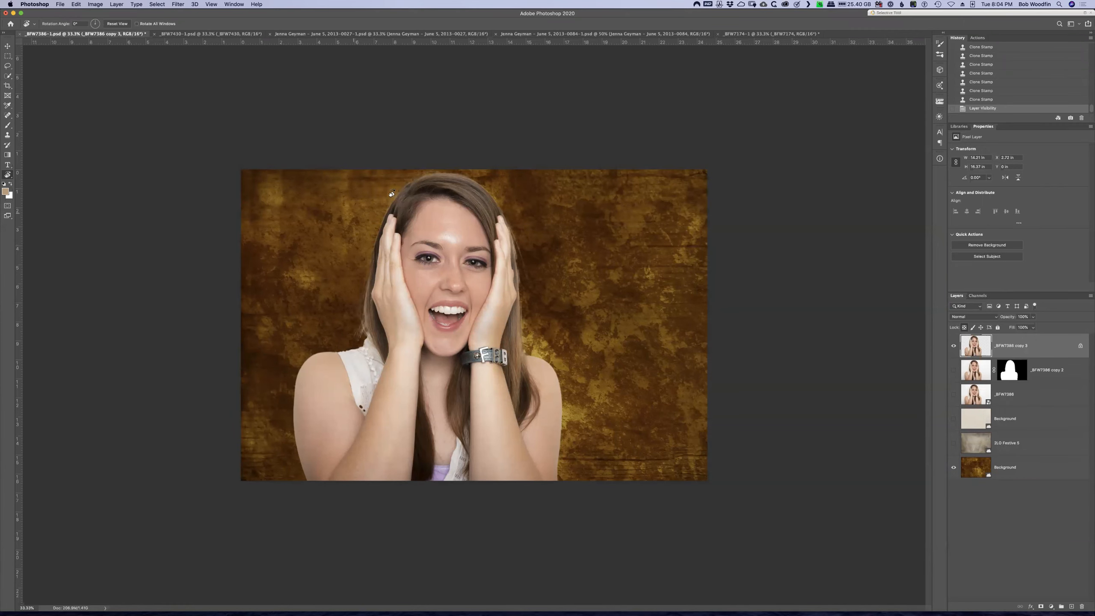
{"action": "key", "text": "super+plus"}
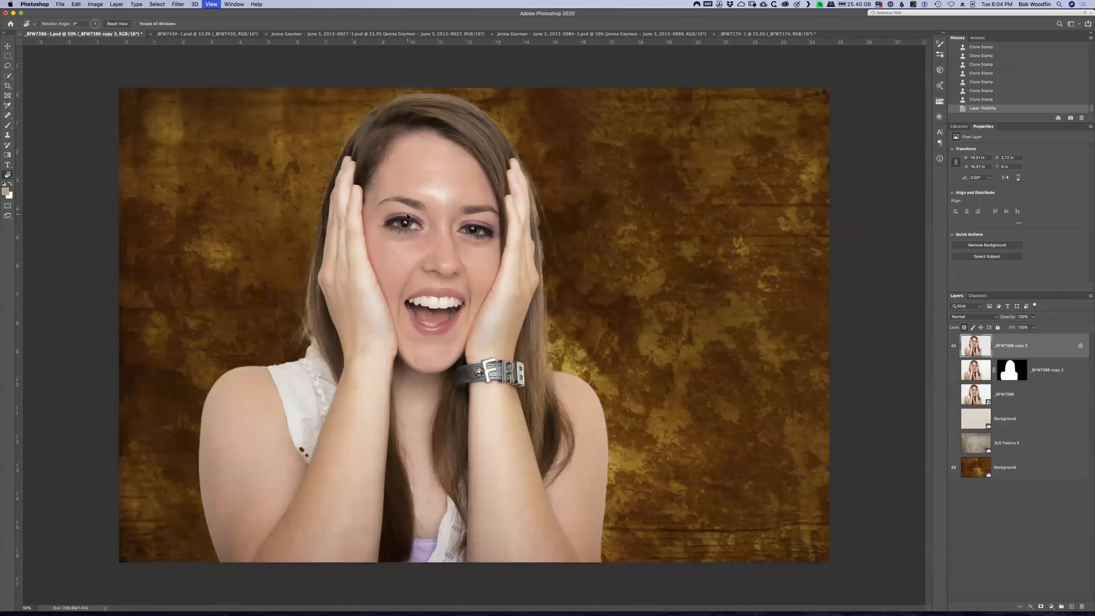
{"action": "key", "text": "super+plus"}
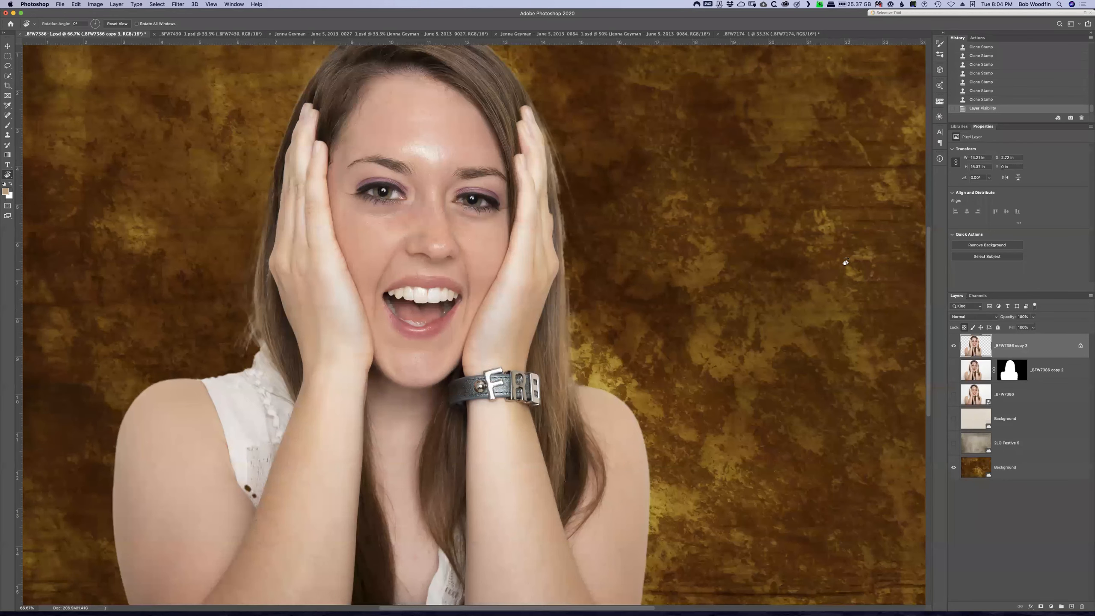
{"action": "key", "text": "super+minus"}
{"action": "key", "text": "super+minus"}
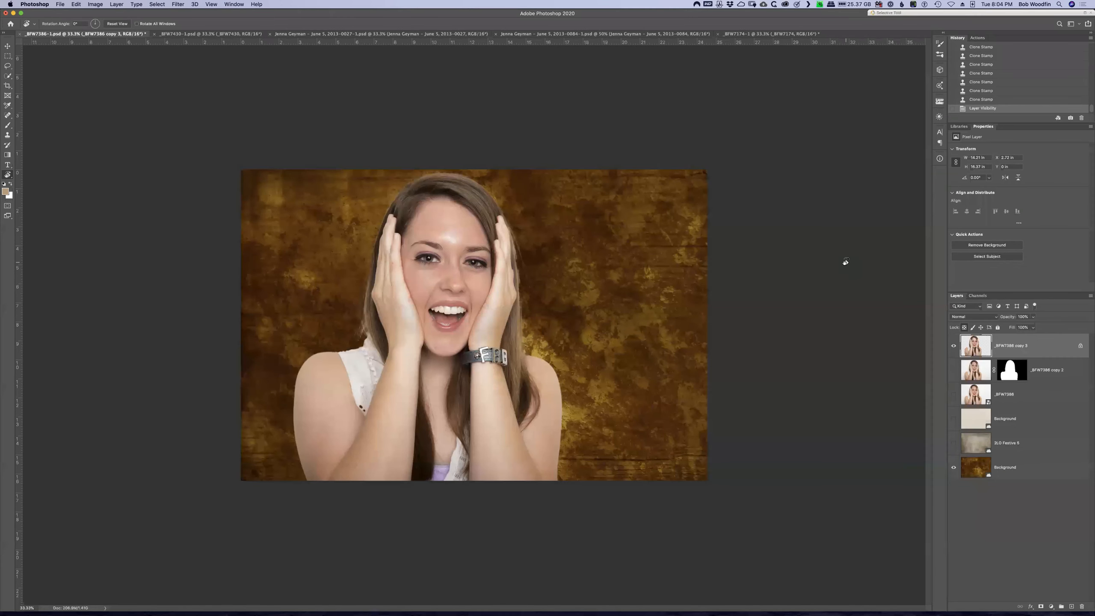
{"action": "left_click", "coordinate": [953, 443]}
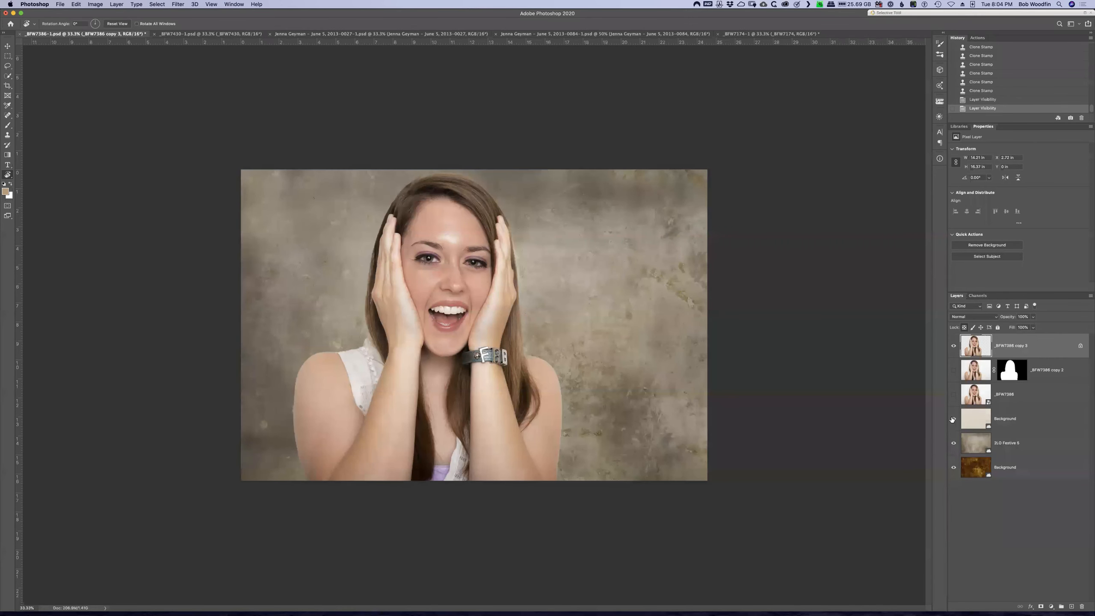
{"action": "left_click", "coordinate": [953, 419]}
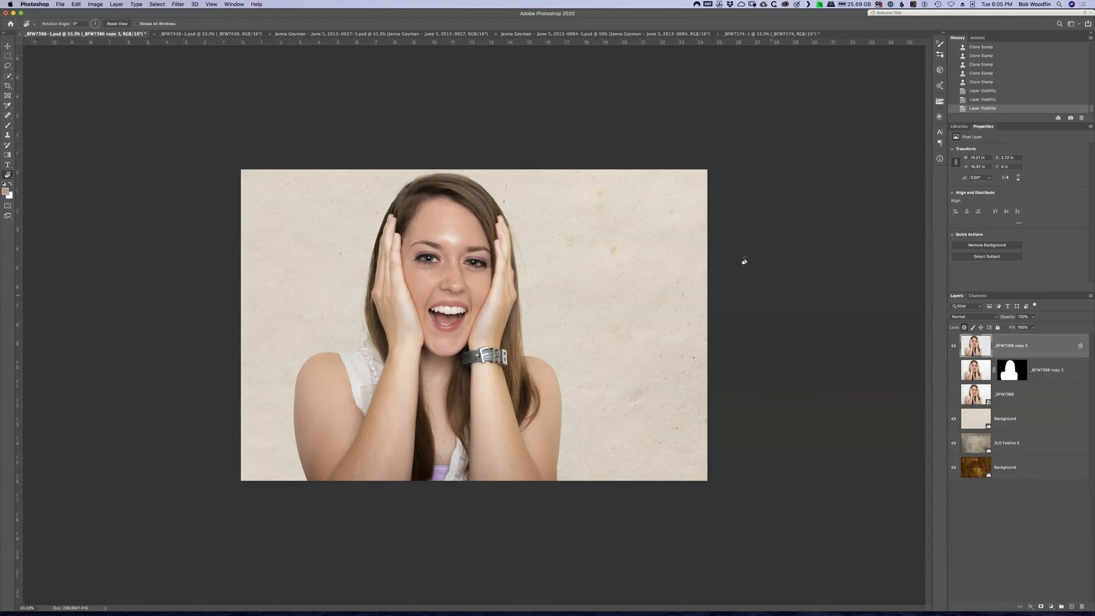
Switch to the _BFW7430-1.psd document
{"action": "left_click", "coordinate": [178, 34]}
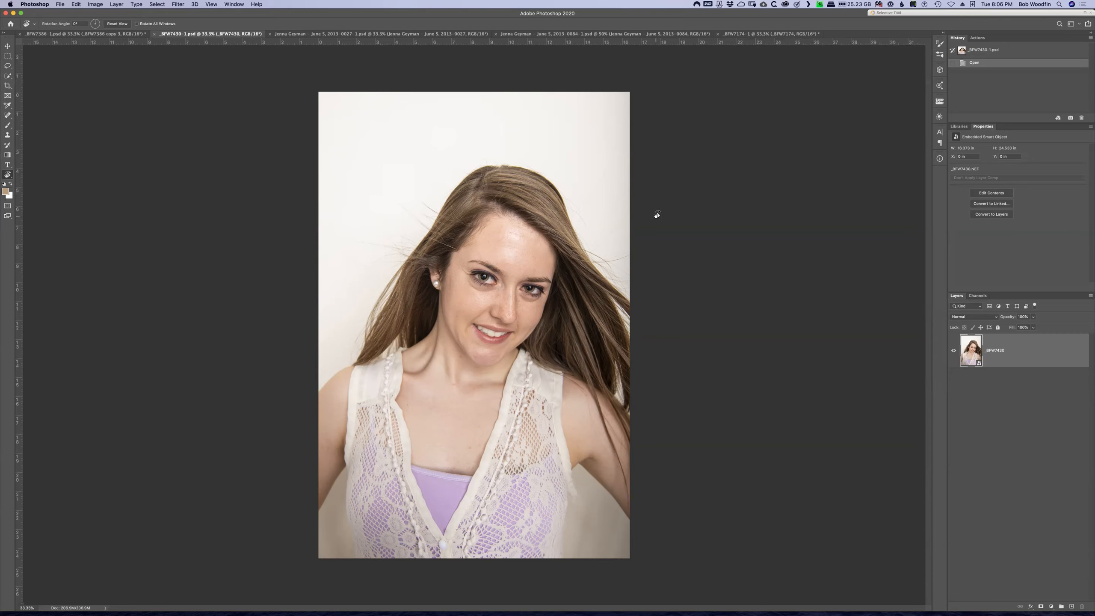
{"action": "left_click", "coordinate": [157, 6]}
{"action": "left_click", "coordinate": [157, 5]}
{"action": "left_click", "coordinate": [159, 4]}
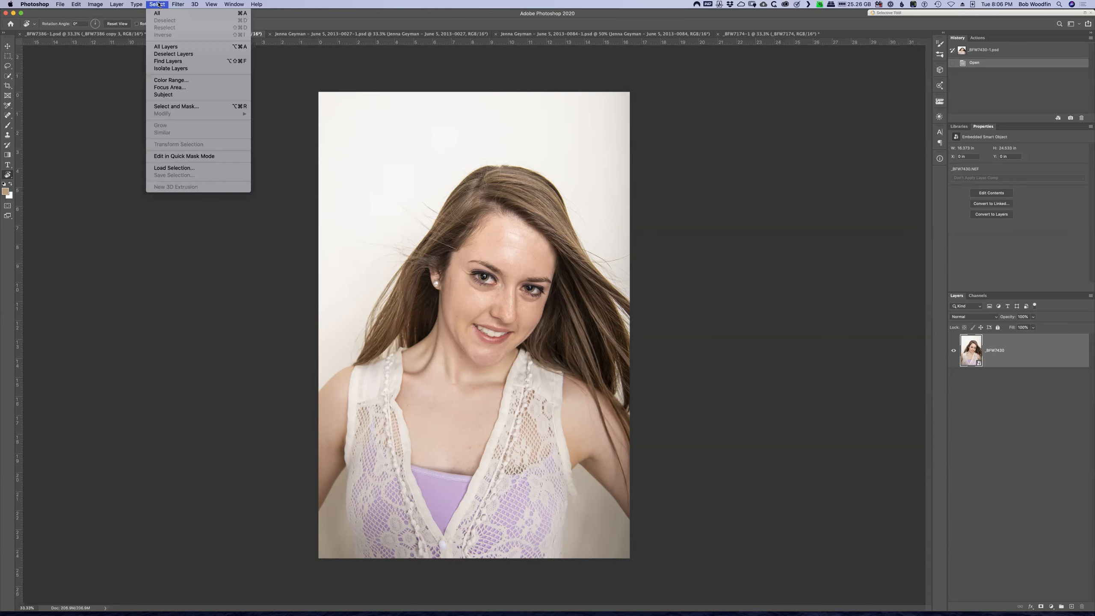
{"action": "left_click", "coordinate": [163, 95]}
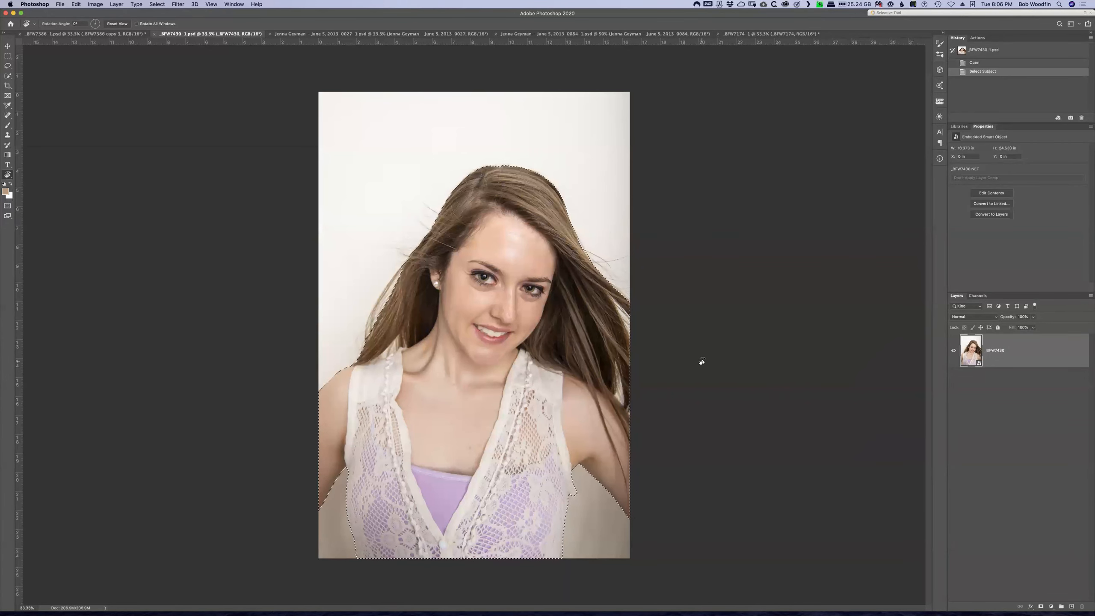
{"action": "key", "text": "super+d"}
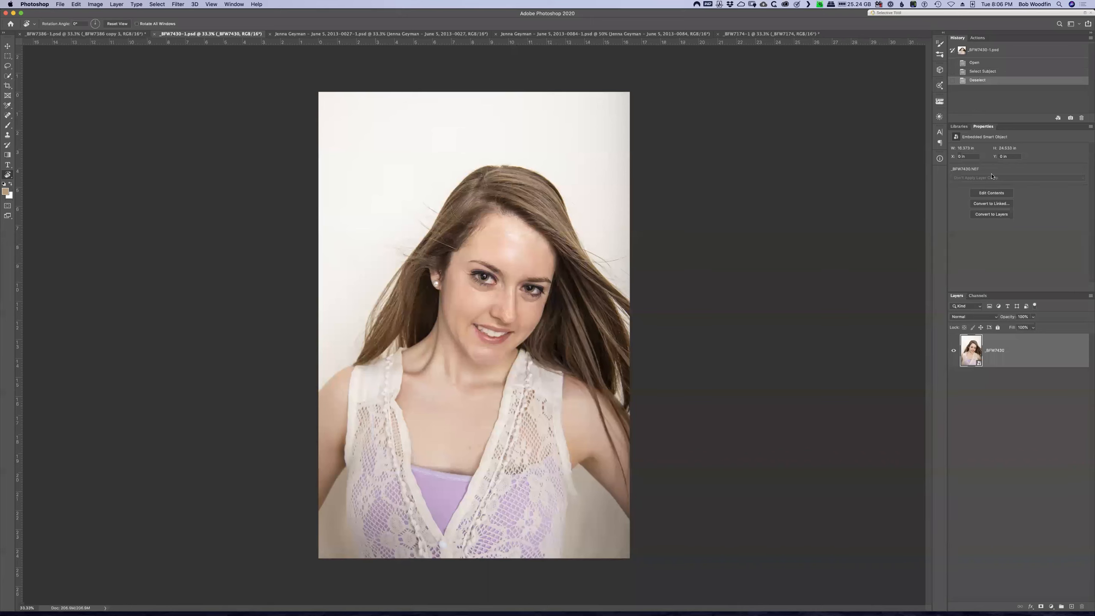
Place the magenta texture from the Textures library beneath the portrait layer and scale it up to cover the whole canvas
{"action": "left_click", "coordinate": [959, 126]}
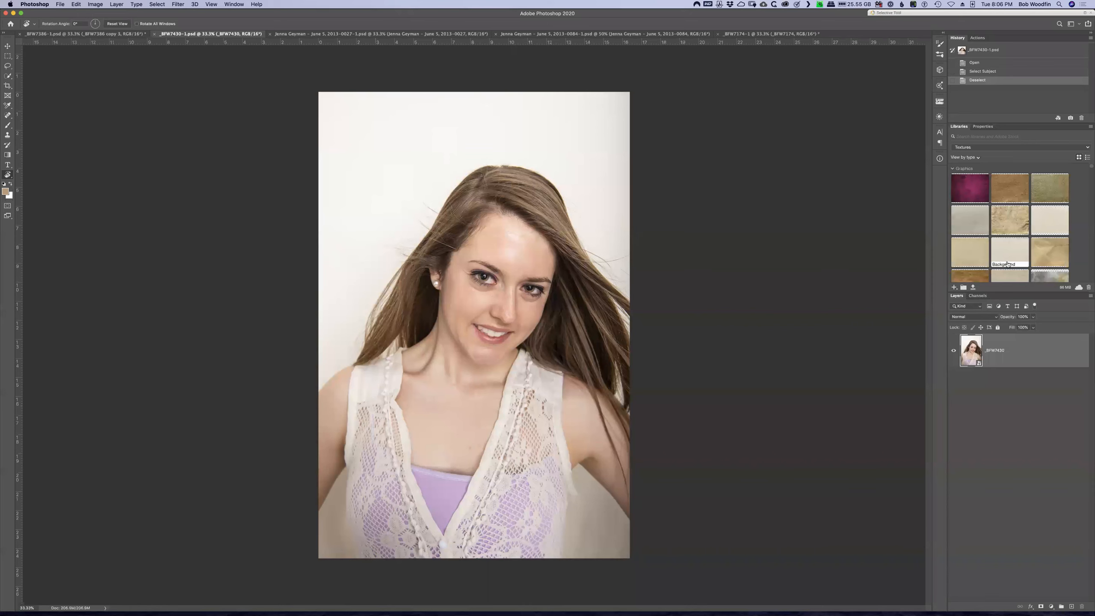
{"action": "scroll", "coordinate": [1007, 261], "scroll_direction": "up", "scroll_amount": 4}
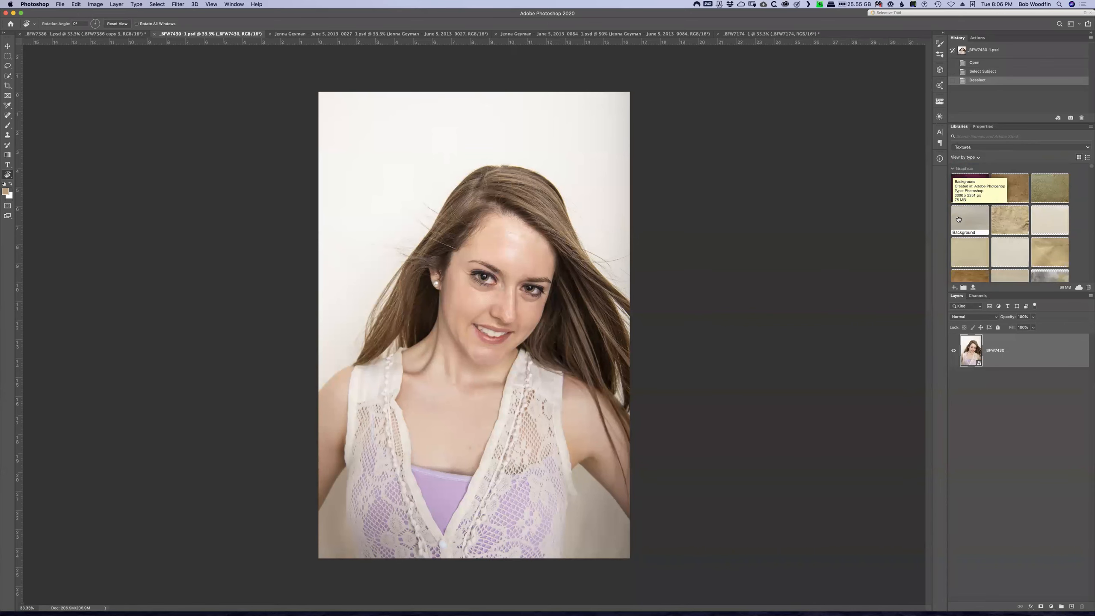
{"action": "left_click_drag", "start_coordinate": [966, 194], "coordinate": [1019, 397]}
{"action": "left_click", "coordinate": [971, 383]}
{"action": "key", "text": "super+t"}
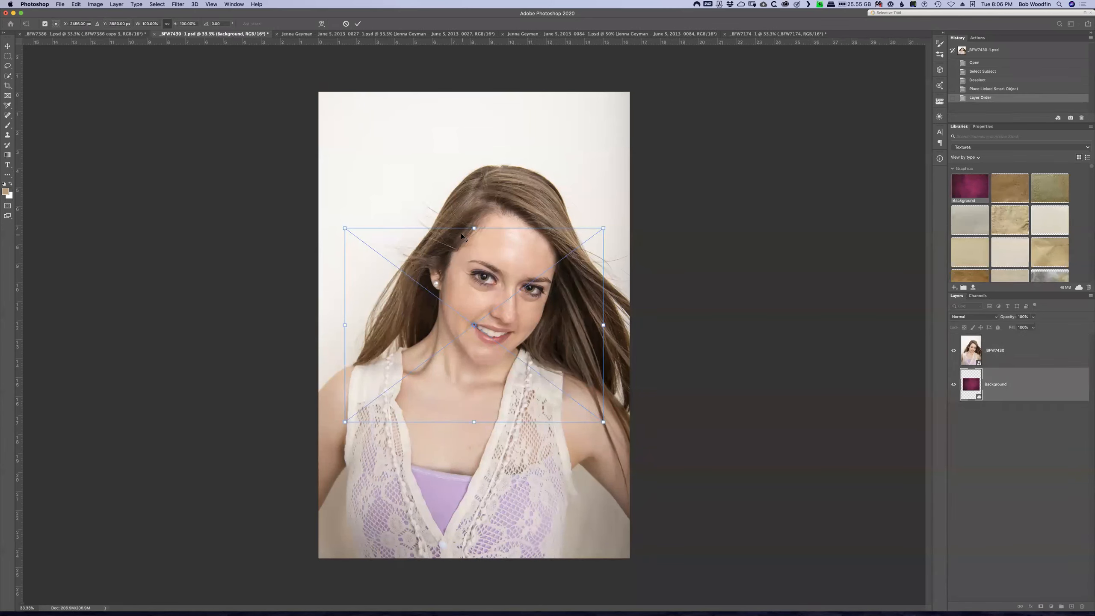
{"action": "left_click_drag", "start_coordinate": [473, 227], "coordinate": [474, 82]}
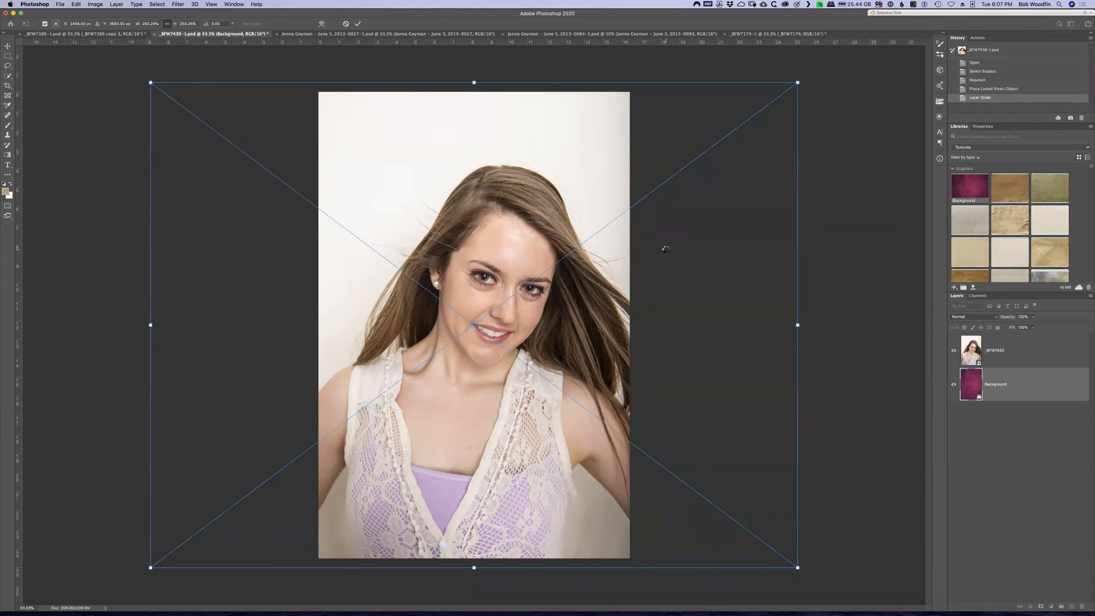
{"action": "key", "text": "Return"}
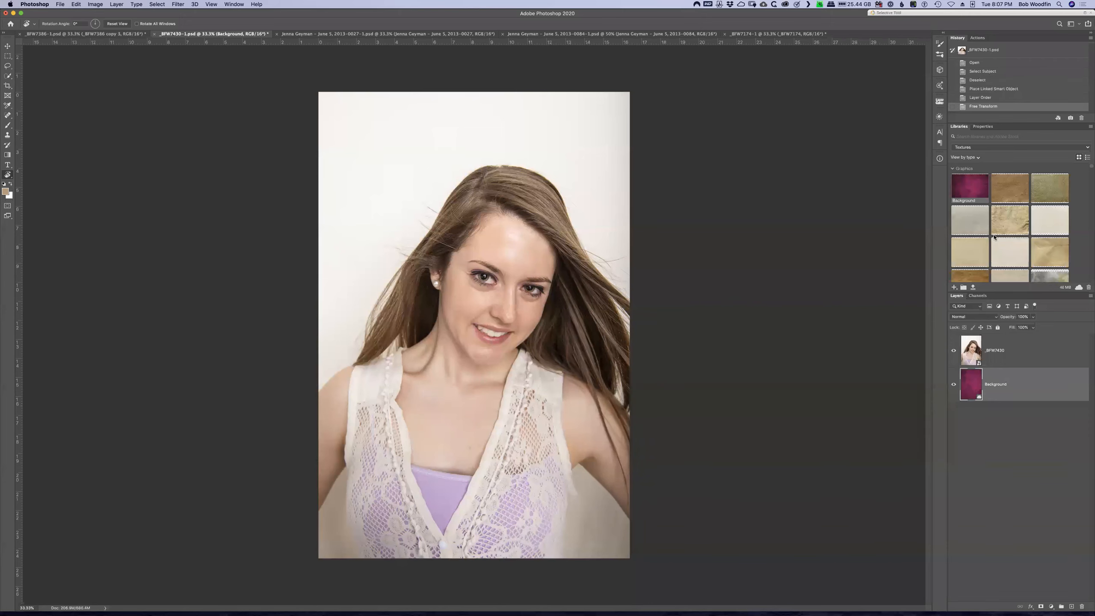
Place the grey Festive 4 texture directly below the portrait layer, rotated 90° and enlarged to cover the canvas
{"action": "scroll", "coordinate": [1023, 240], "scroll_direction": "down", "scroll_amount": 3}
{"action": "scroll", "coordinate": [1023, 240], "scroll_direction": "down", "scroll_amount": 3}
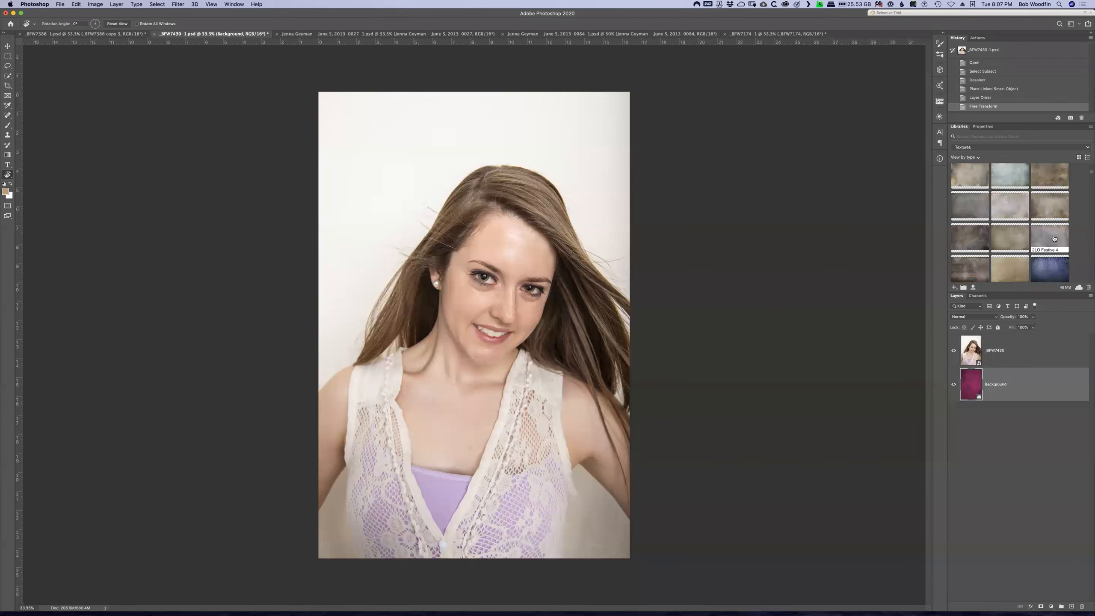
{"action": "left_click_drag", "start_coordinate": [1045, 245], "coordinate": [1029, 371]}
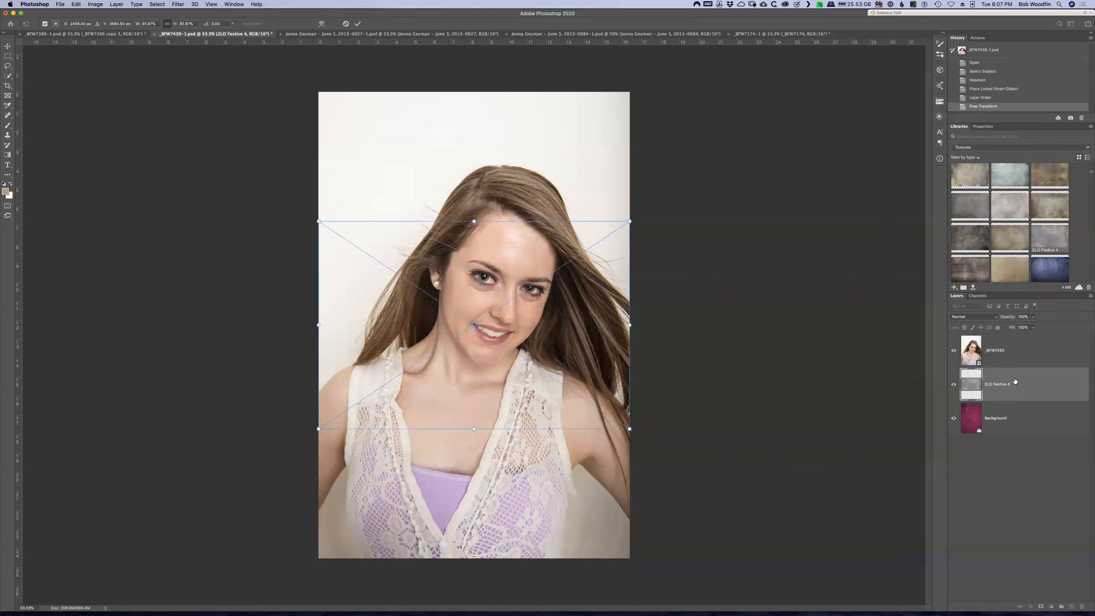
{"action": "right_click", "coordinate": [593, 258]}
{"action": "left_click", "coordinate": [605, 311]}
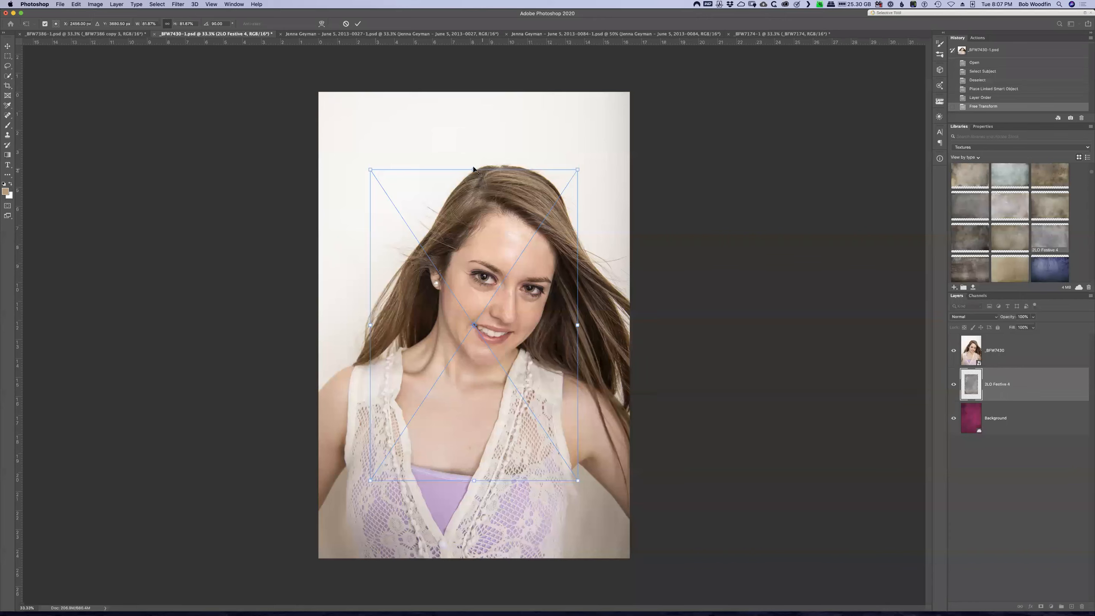
{"action": "left_click_drag", "start_coordinate": [474, 169], "coordinate": [474, 58]}
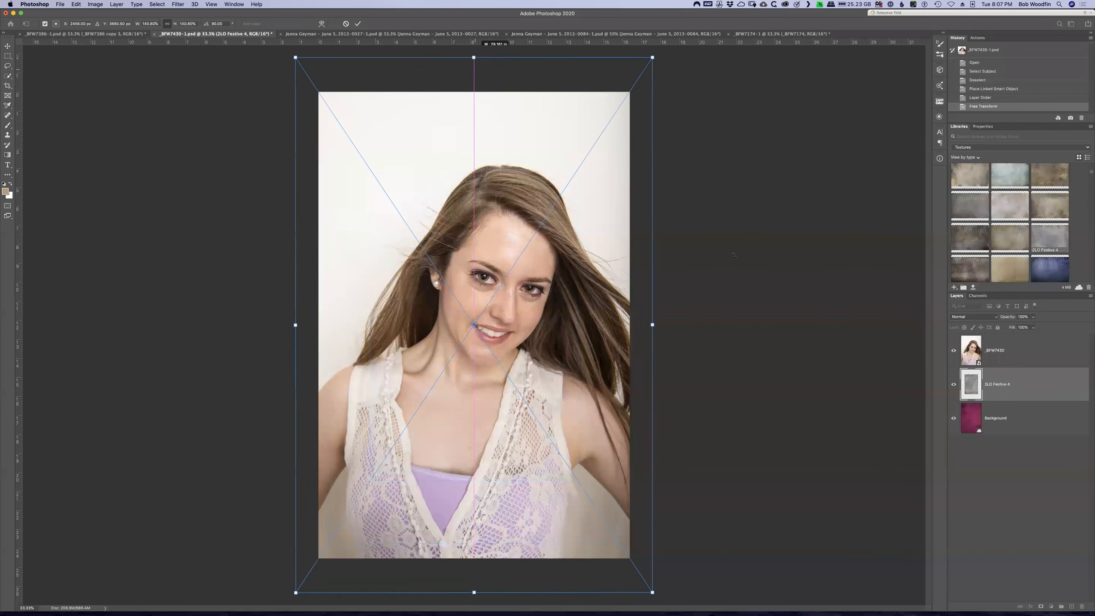
{"action": "key", "text": "Return"}
{"action": "key", "text": "r"}
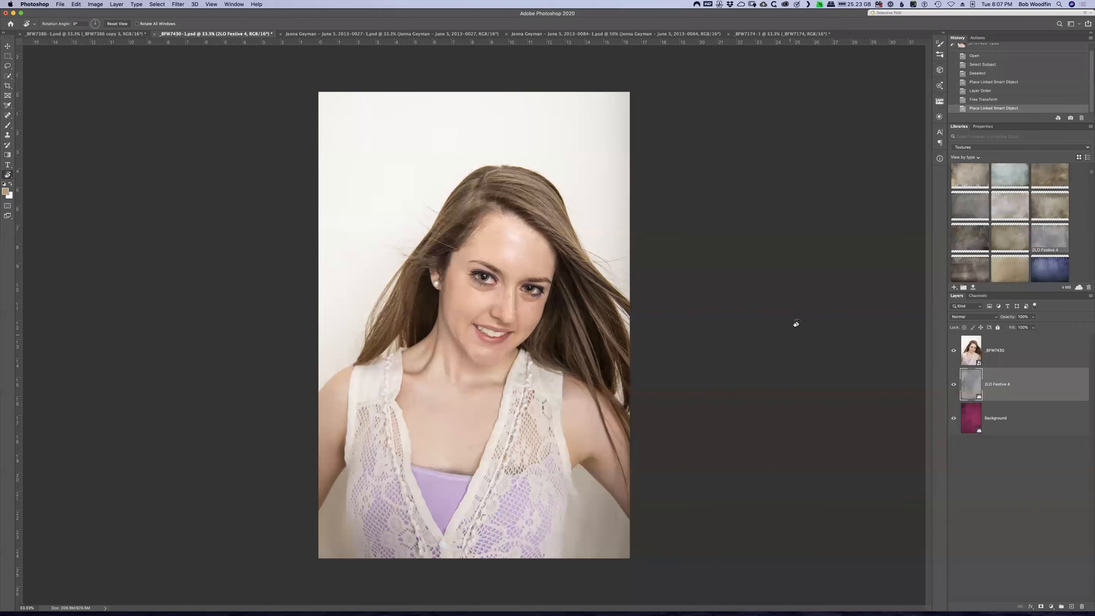
Place the tan Background texture directly below the portrait layer, rotated 90° clockwise and enlarged to cover the canvas
{"action": "scroll", "coordinate": [1004, 202], "scroll_direction": "up", "scroll_amount": 5}
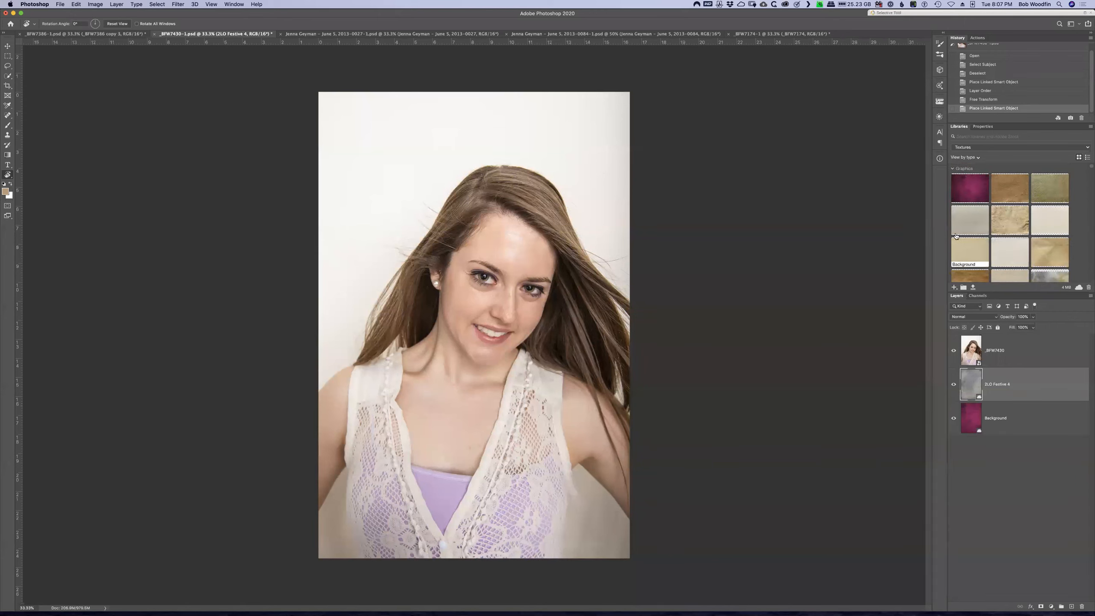
{"action": "left_click_drag", "start_coordinate": [965, 252], "coordinate": [1025, 370]}
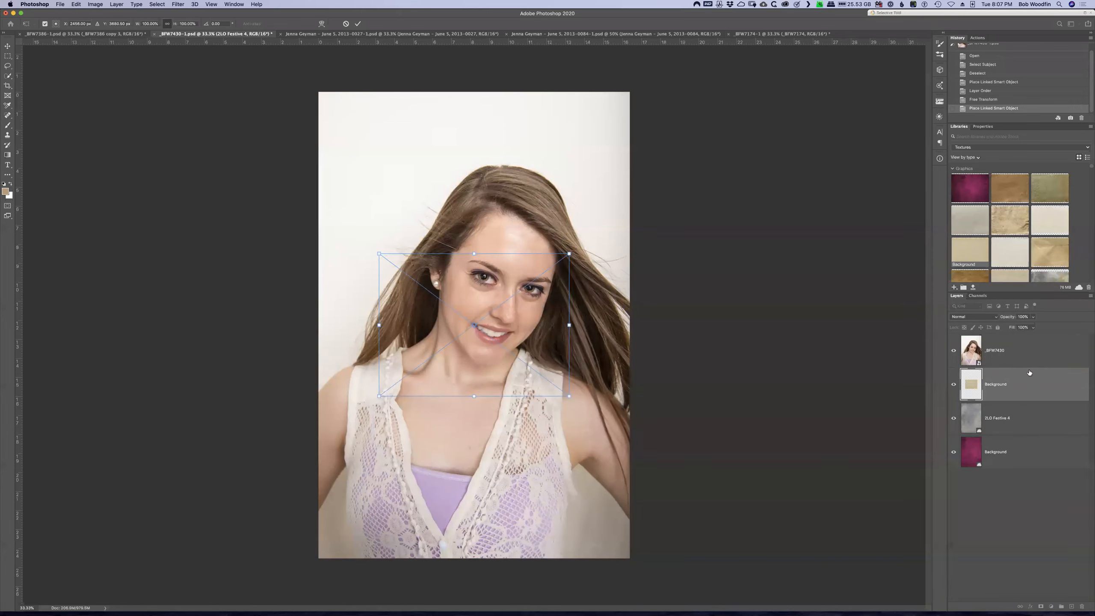
{"action": "right_click", "coordinate": [499, 295]}
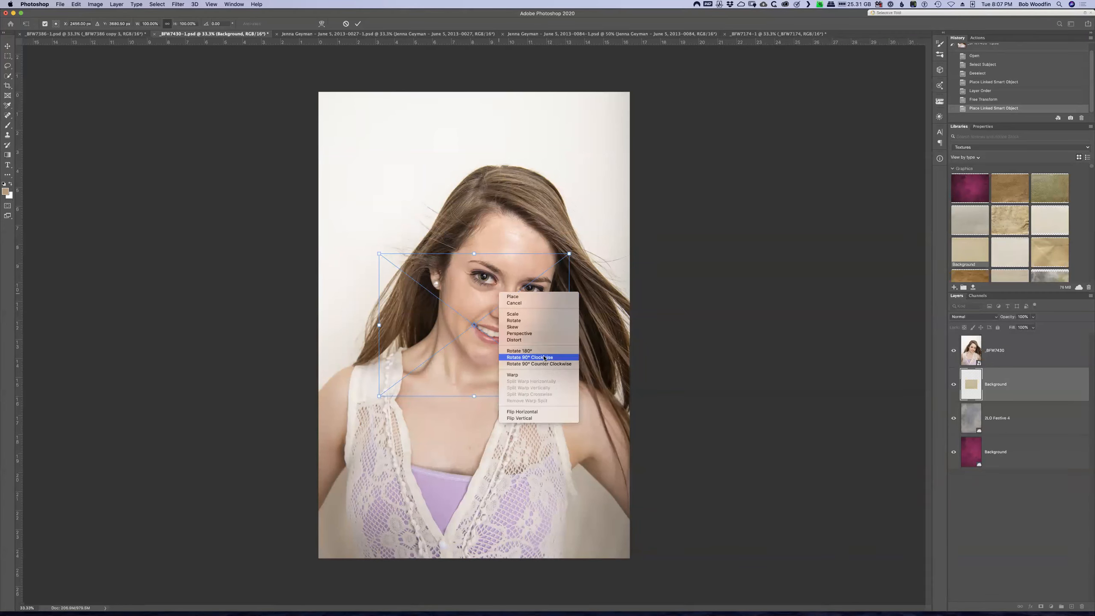
{"action": "left_click", "coordinate": [530, 355]}
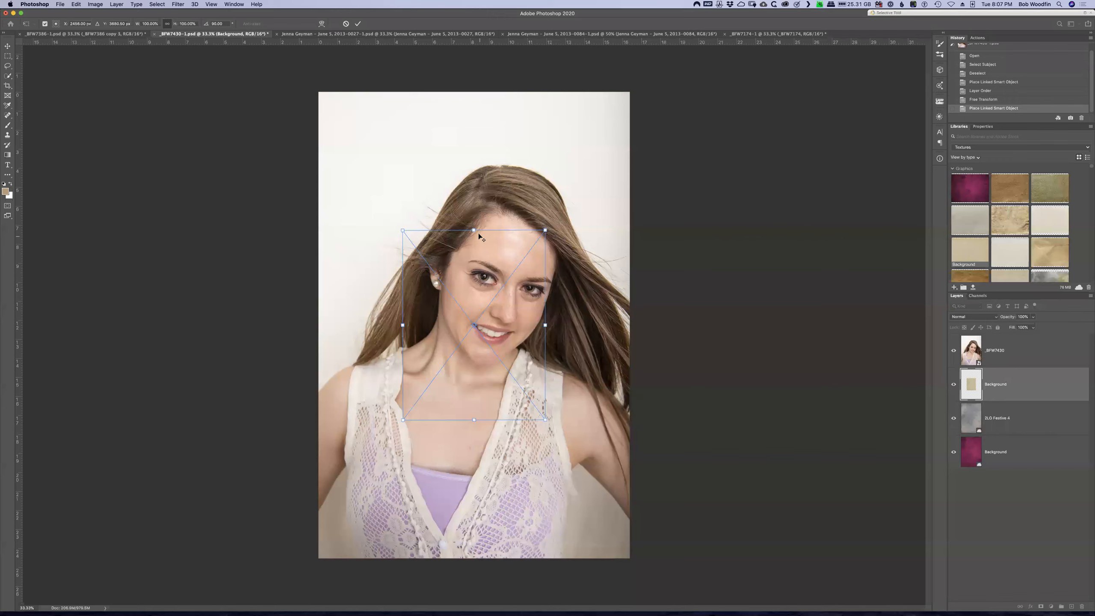
{"action": "left_click_drag", "start_coordinate": [473, 230], "coordinate": [474, 84]}
{"action": "key", "text": "Return"}
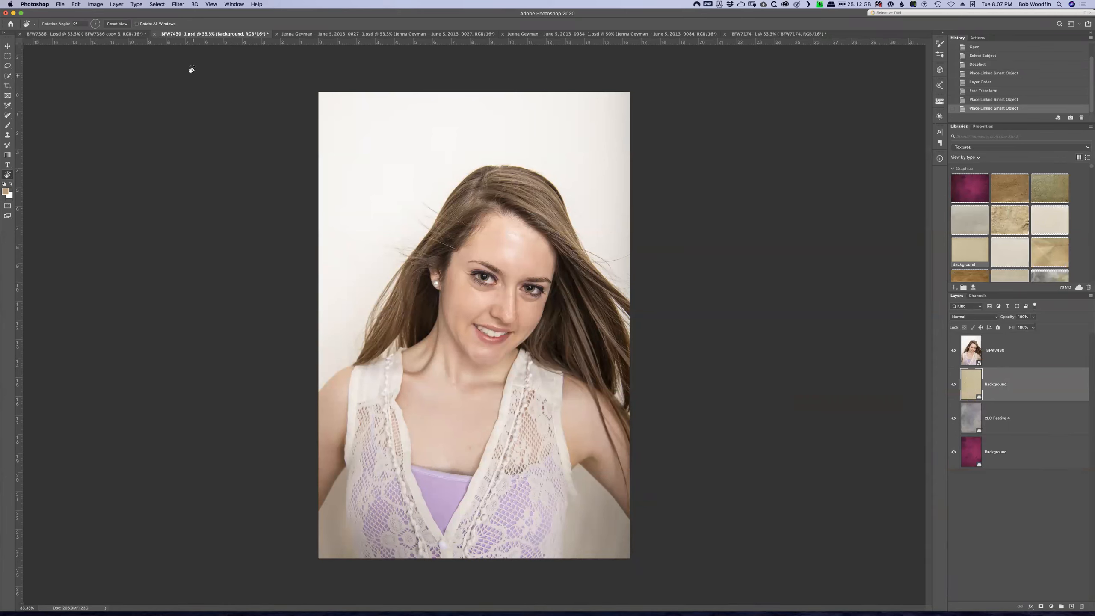
{"action": "left_click", "coordinate": [158, 3]}
{"action": "left_click", "coordinate": [188, 98]}
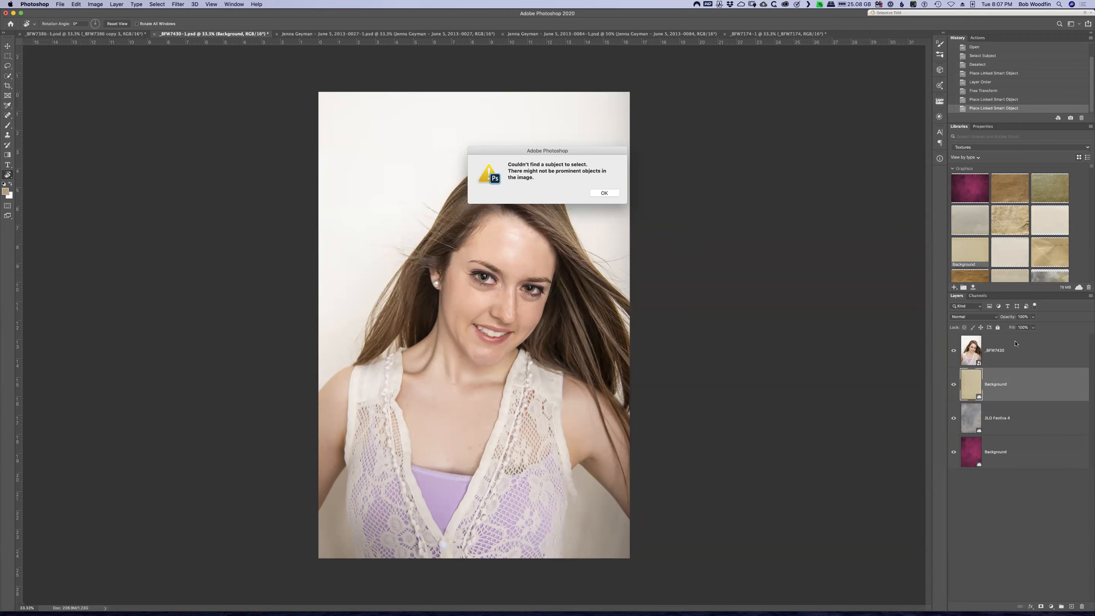
{"action": "left_click", "coordinate": [605, 194]}
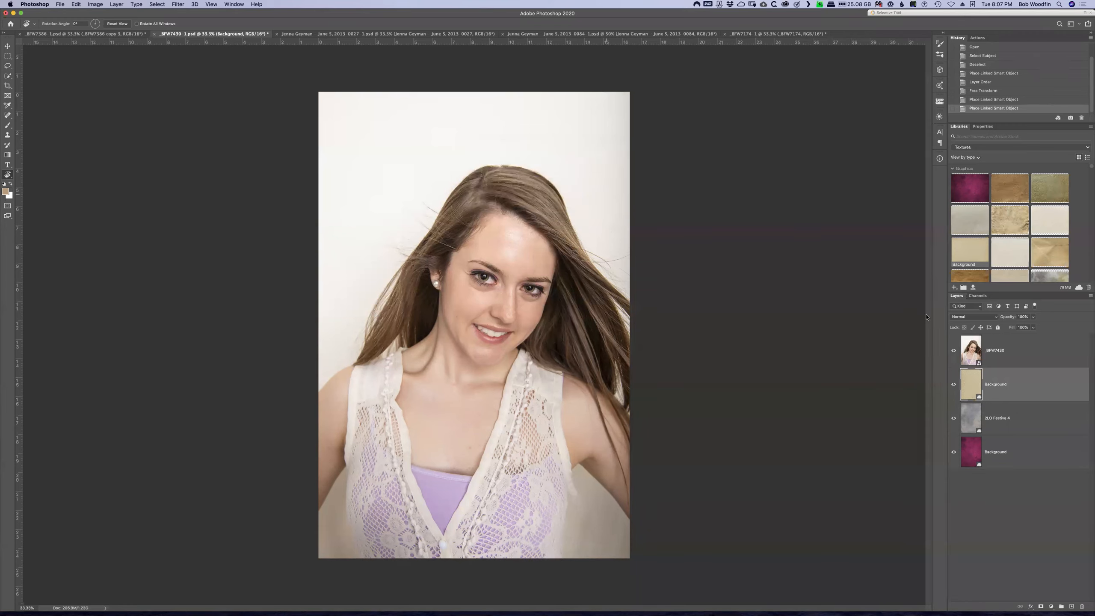
Make the _BFW7430 portrait layer active and select its subject automatically
{"action": "left_click", "coordinate": [1038, 358]}
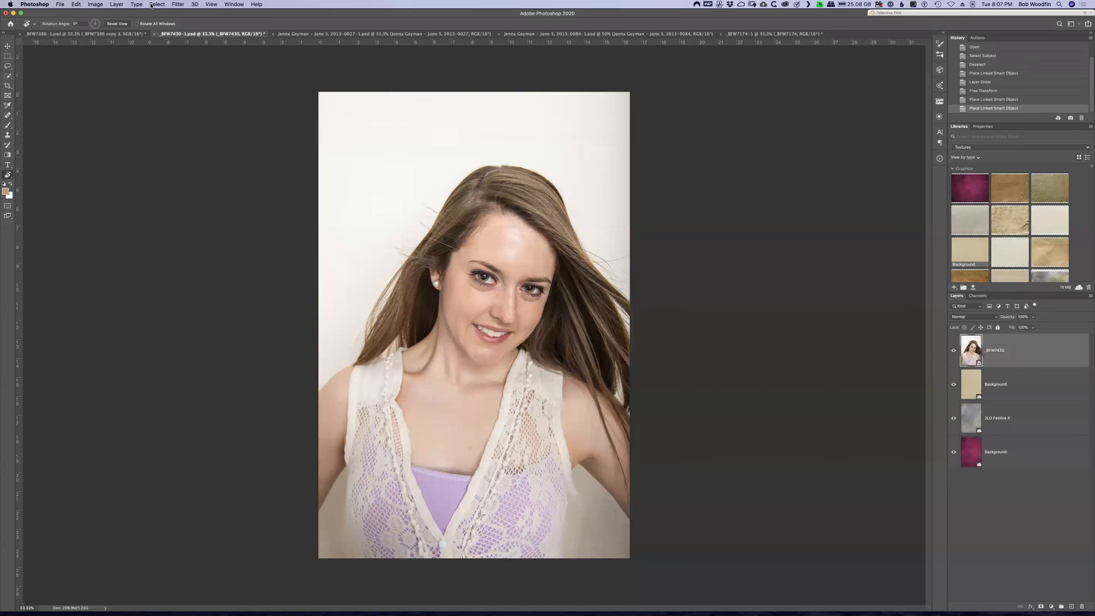
{"action": "left_click", "coordinate": [156, 4]}
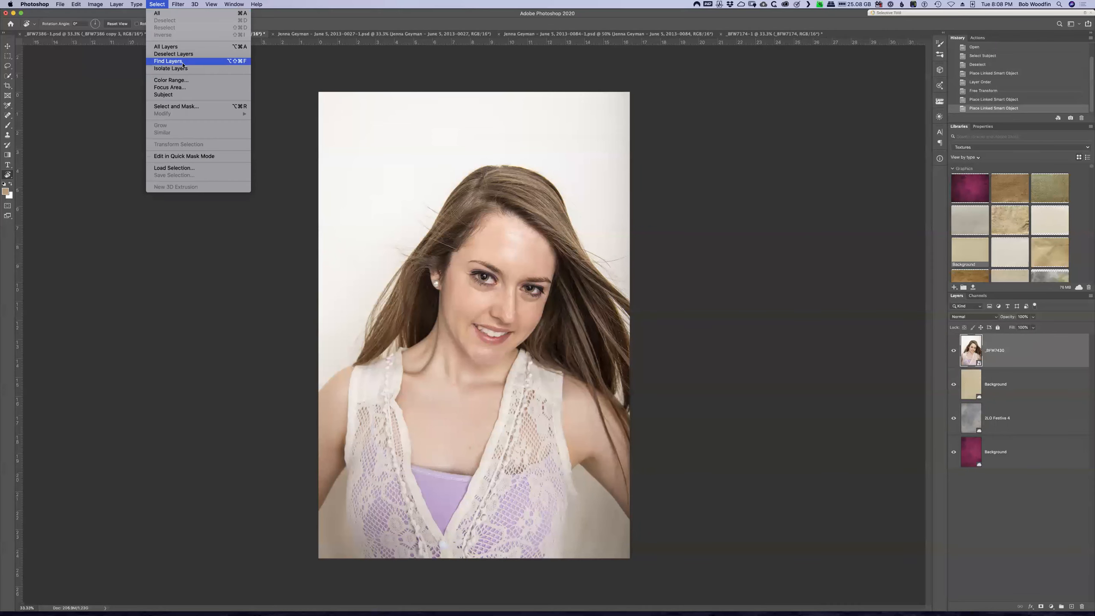
{"action": "left_click", "coordinate": [185, 95]}
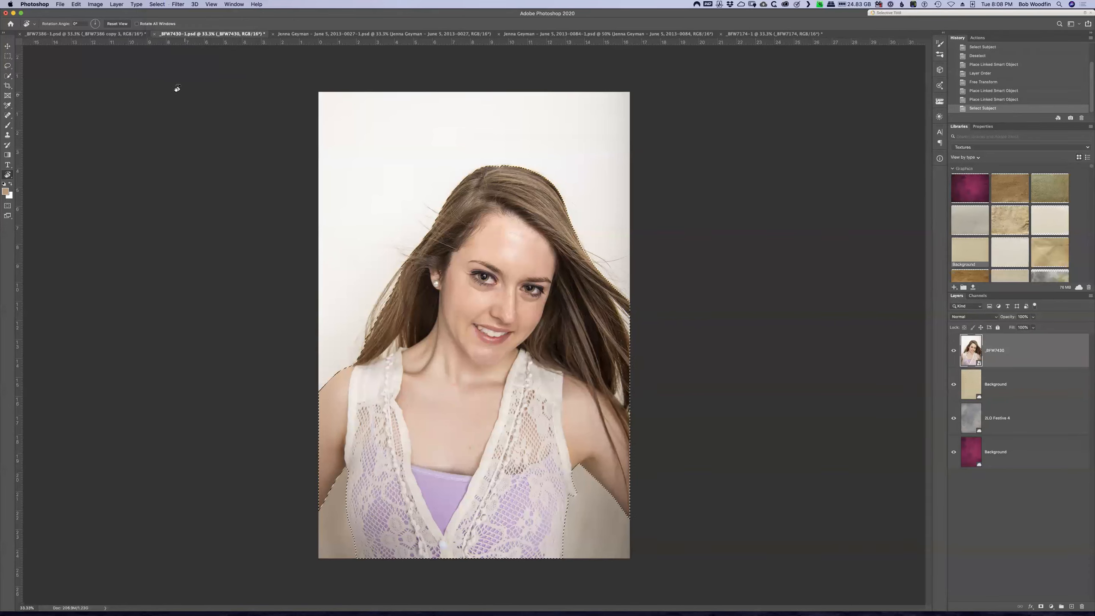
Open the subject selection in Select and Mask, with the On Black preview at 88% opacity and a larger edge detection radius
{"action": "left_click", "coordinate": [160, 6]}
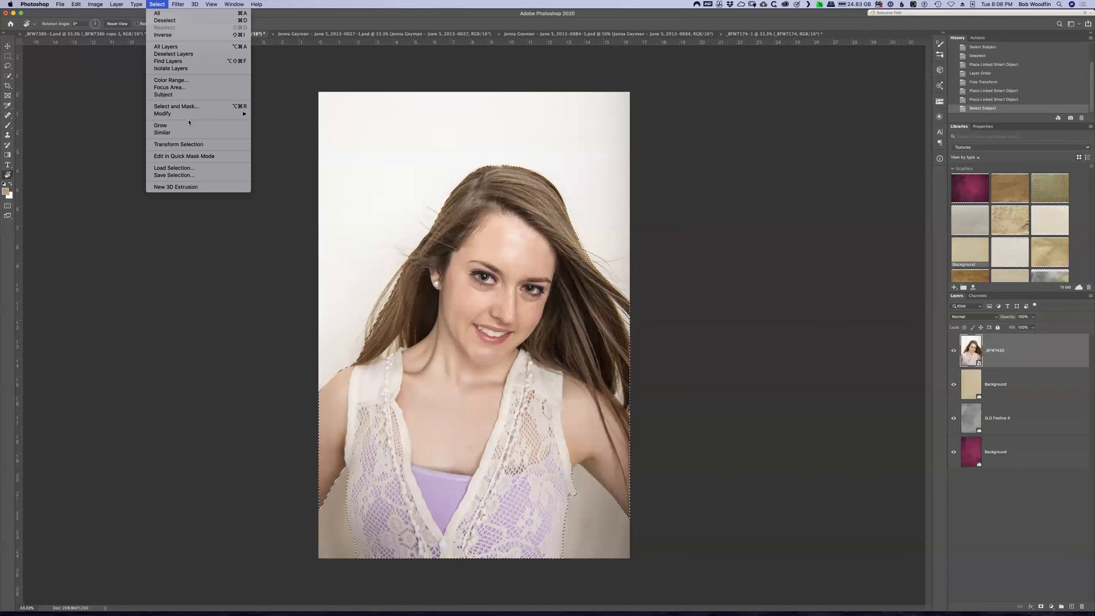
{"action": "left_click", "coordinate": [188, 108]}
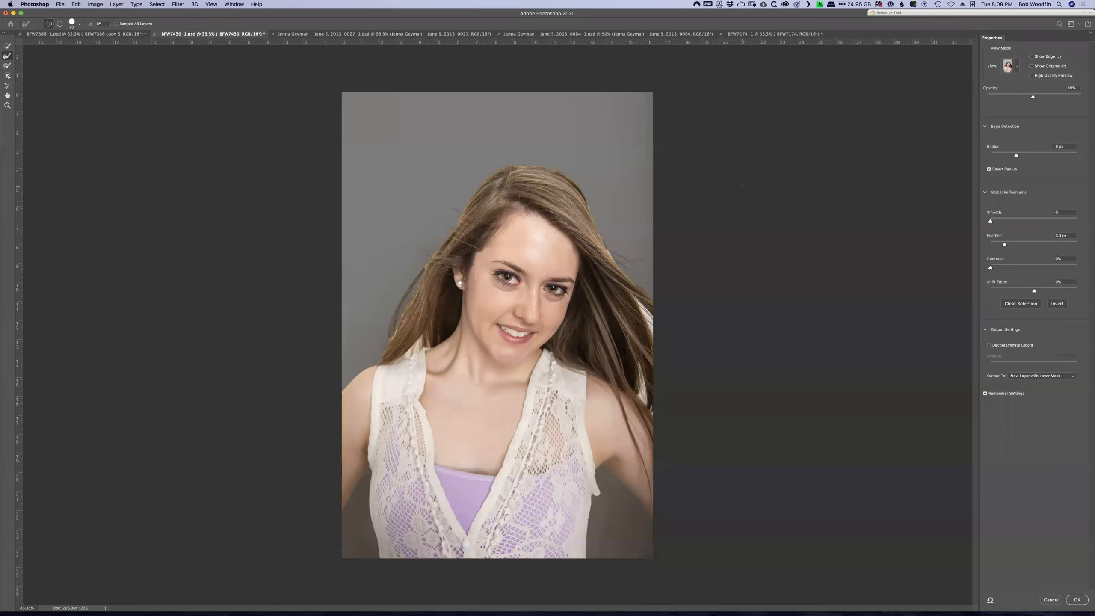
{"action": "left_click", "coordinate": [1016, 66]}
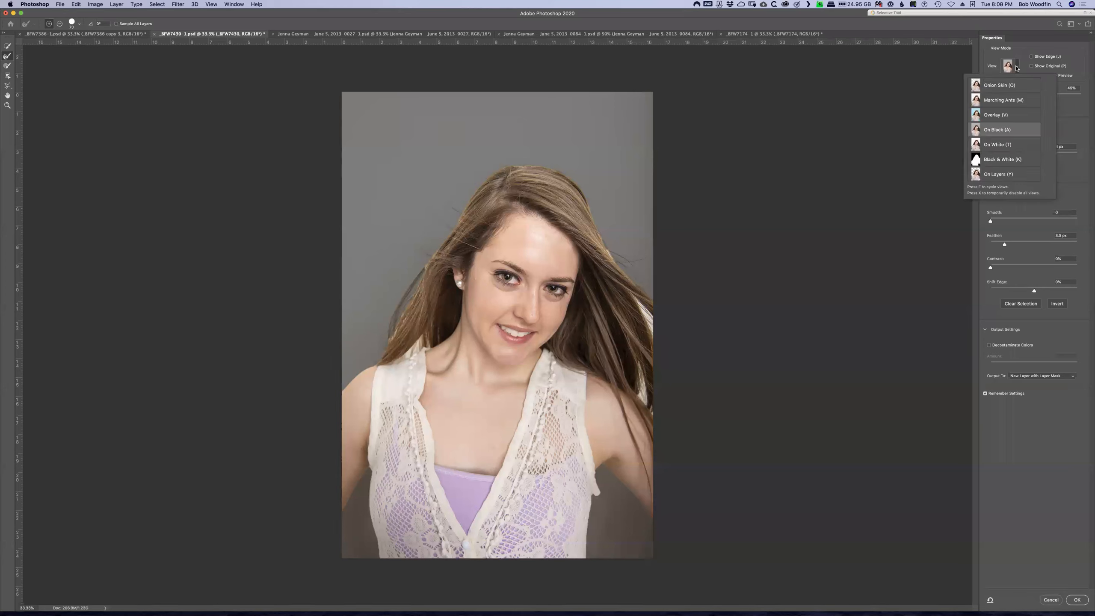
{"action": "left_click", "coordinate": [1016, 67]}
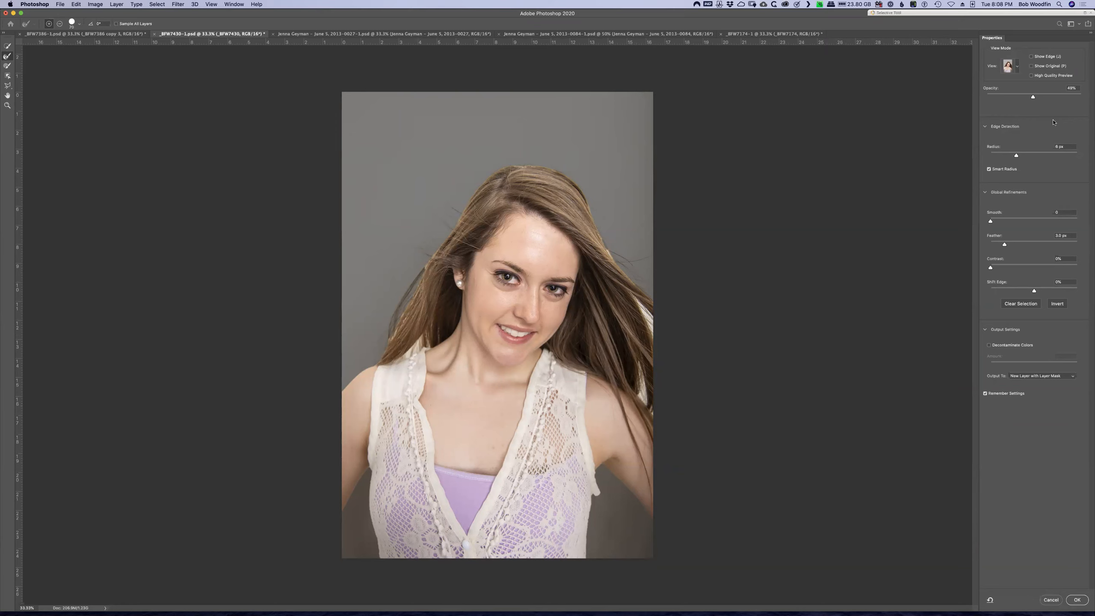
{"action": "left_click_drag", "start_coordinate": [1033, 98], "coordinate": [1069, 99]}
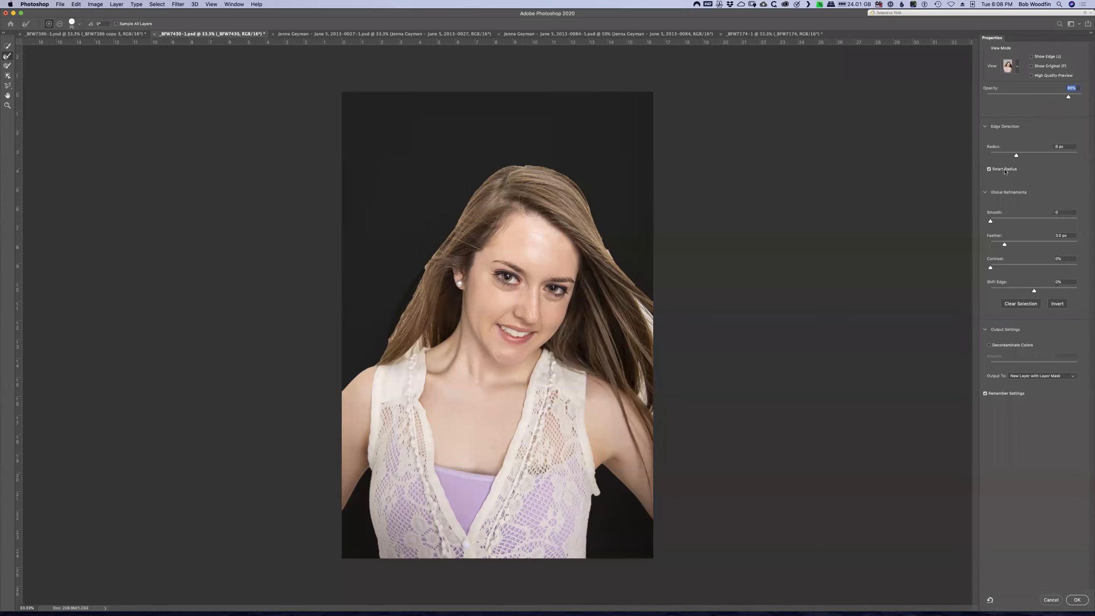
{"action": "left_click_drag", "start_coordinate": [1016, 156], "coordinate": [1025, 156]}
{"action": "key", "text": "super+plus"}
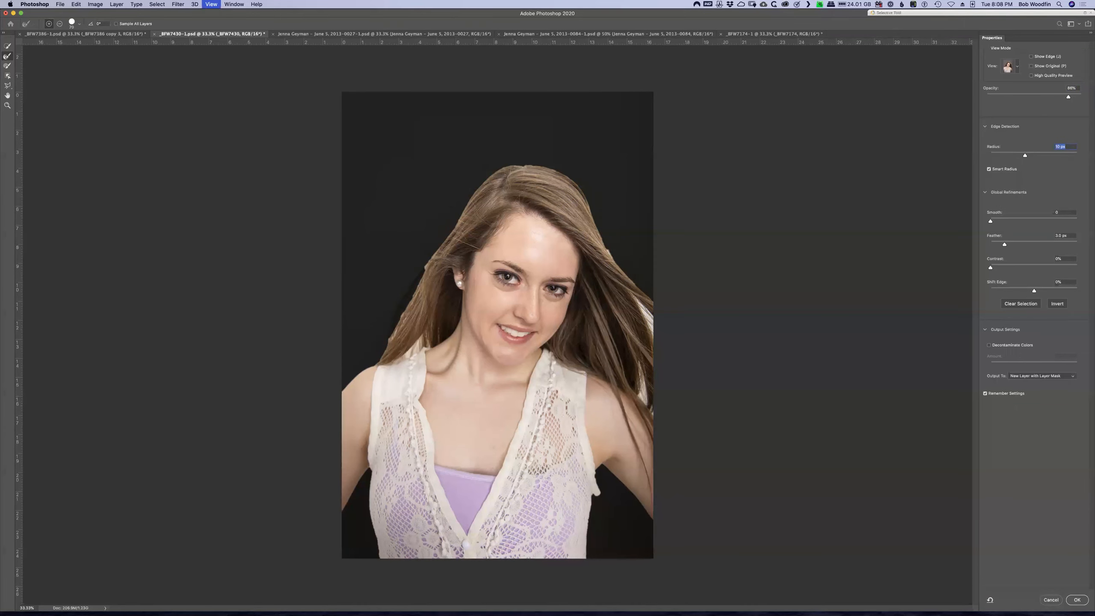
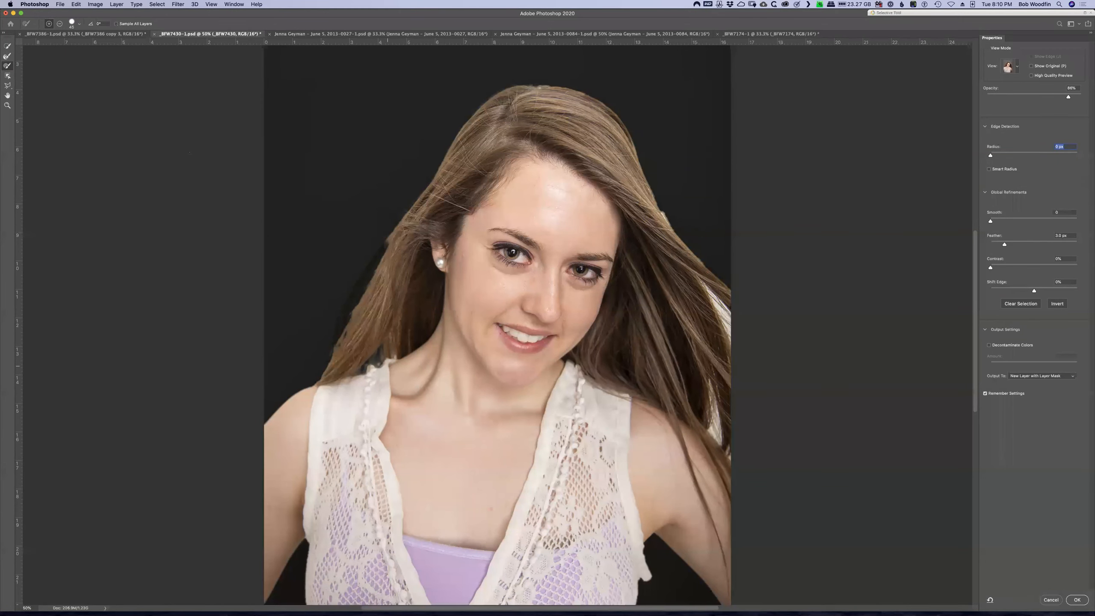
Brush with an enlarged Refine Edge Brush over the white gaps along the hair's right edge, from beside the face down to the shoulder
{"action": "key", "text": "alt"}
{"action": "left_click", "coordinate": [8, 57]}
{"action": "key", "text": "bracketright"}
{"action": "key", "text": "bracketright"}
{"action": "left_click_drag", "start_coordinate": [655, 205], "coordinate": [678, 244]}
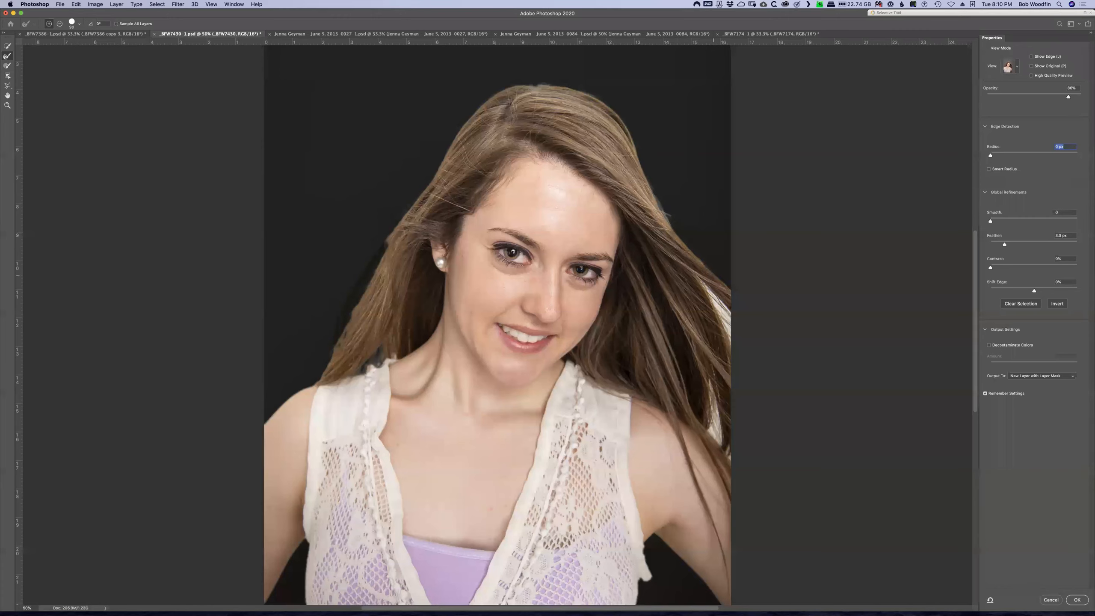
{"action": "mouse_move", "coordinate": [701, 285]}
{"action": "left_mouse_down"}
{"action": "mouse_move", "coordinate": [724, 337]}
{"action": "mouse_move", "coordinate": [728, 320]}
{"action": "left_mouse_up"}
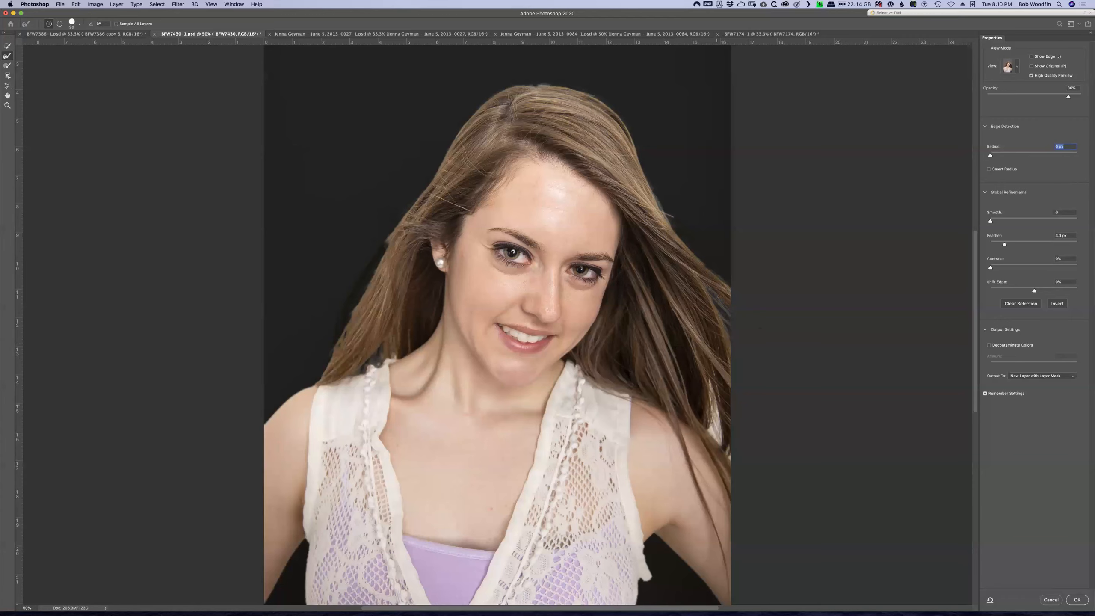
{"action": "left_click_drag", "start_coordinate": [720, 423], "coordinate": [721, 440]}
{"action": "left_click_drag", "start_coordinate": [720, 441], "coordinate": [711, 420]}
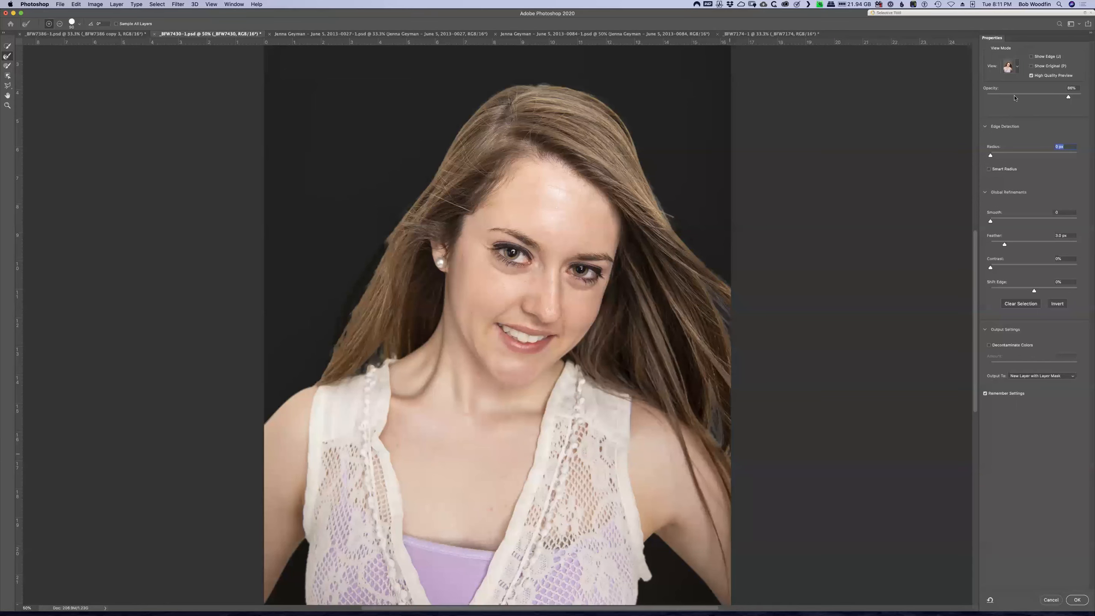
Preview the refined cutout against white using the On White view
{"action": "left_click", "coordinate": [1017, 69]}
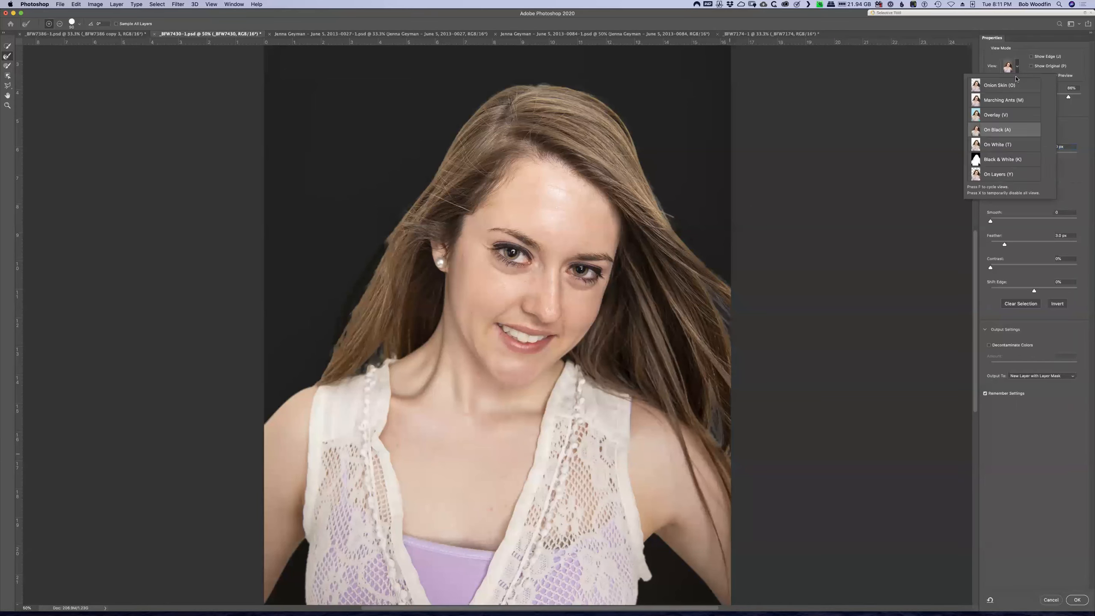
{"action": "left_click", "coordinate": [1013, 145]}
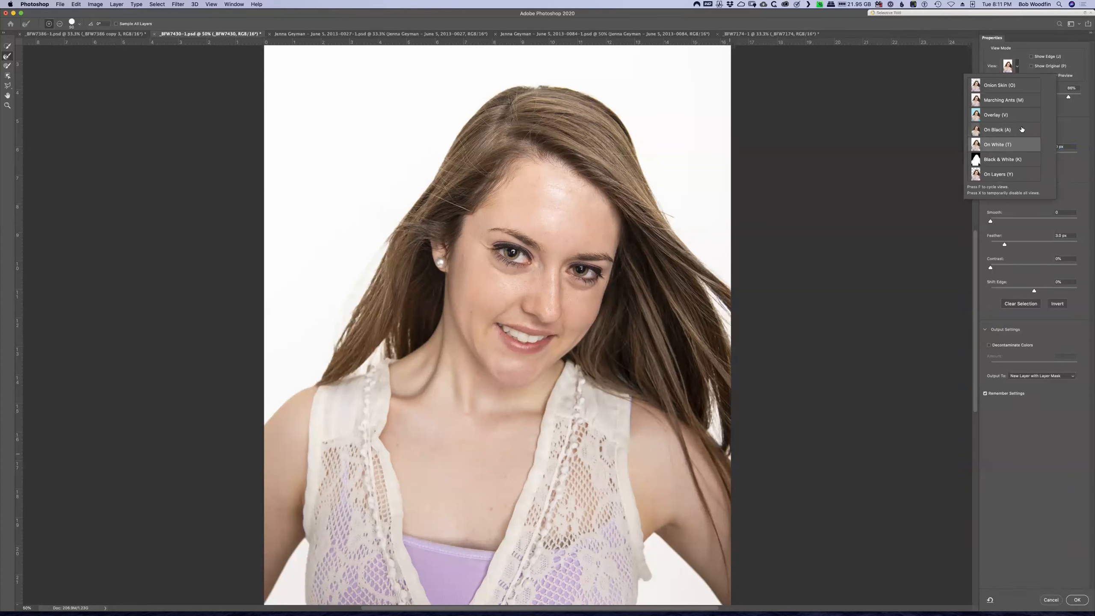
Brush over the wispy strands on both sides of the hair at a reduced On White preview opacity, and raise the opacity again
{"action": "left_click", "coordinate": [1069, 97]}
{"action": "left_click_drag", "start_coordinate": [1068, 97], "coordinate": [1025, 99]}
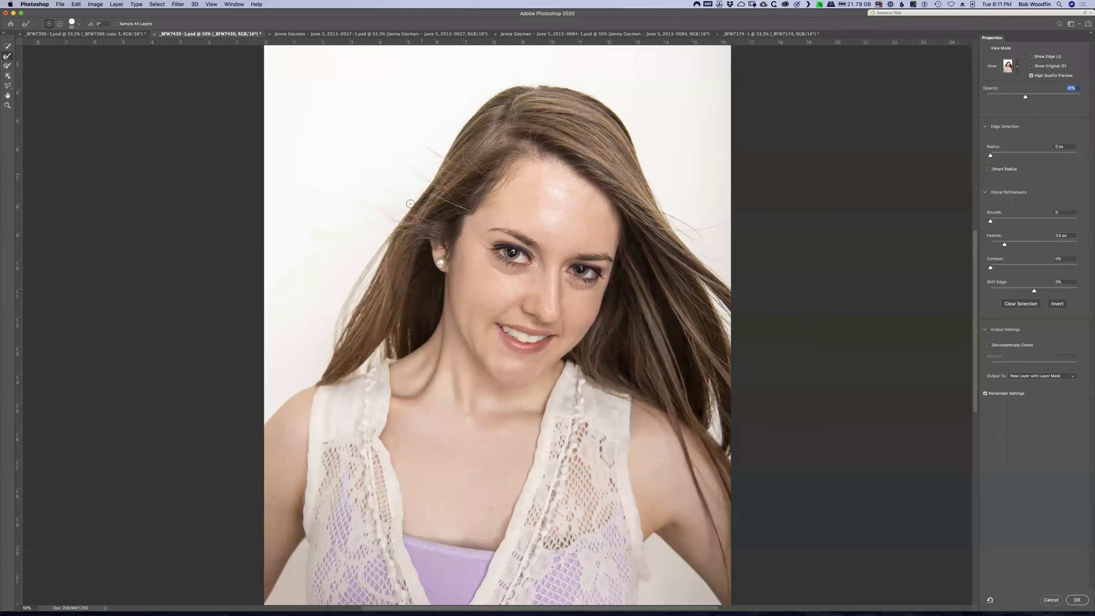
{"action": "left_click_drag", "start_coordinate": [392, 207], "coordinate": [402, 215]}
{"action": "left_click_drag", "start_coordinate": [709, 259], "coordinate": [717, 242]}
{"action": "left_click_drag", "start_coordinate": [1026, 97], "coordinate": [1071, 104]}
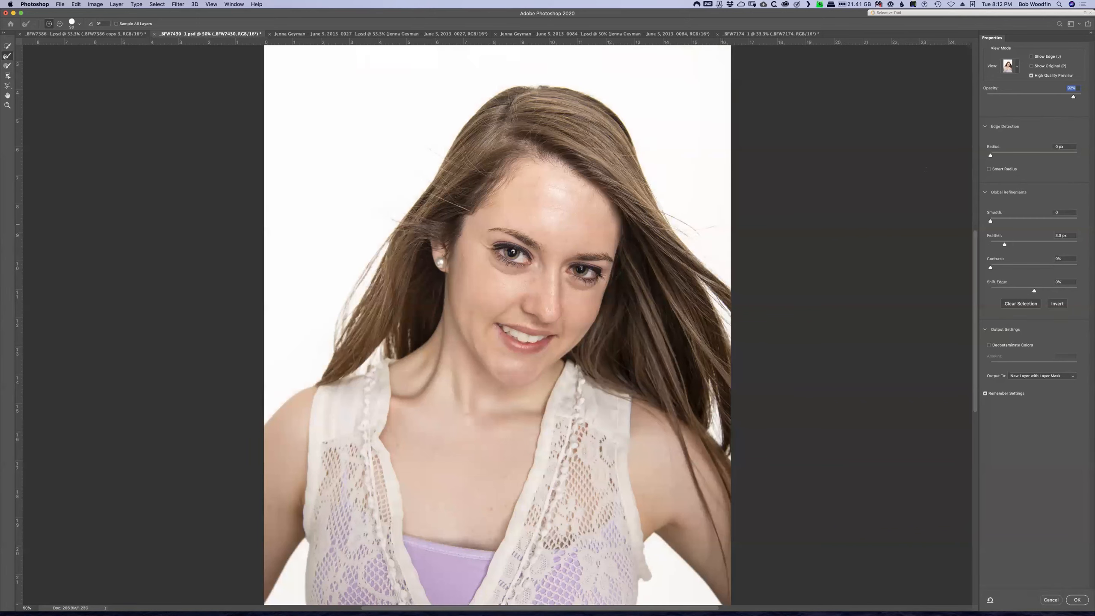
Preview the cutout On Black and subtract the pale haze along the hair's left edge, from ear level to the shoulder, with the Brush tool
{"action": "left_click", "coordinate": [1009, 68]}
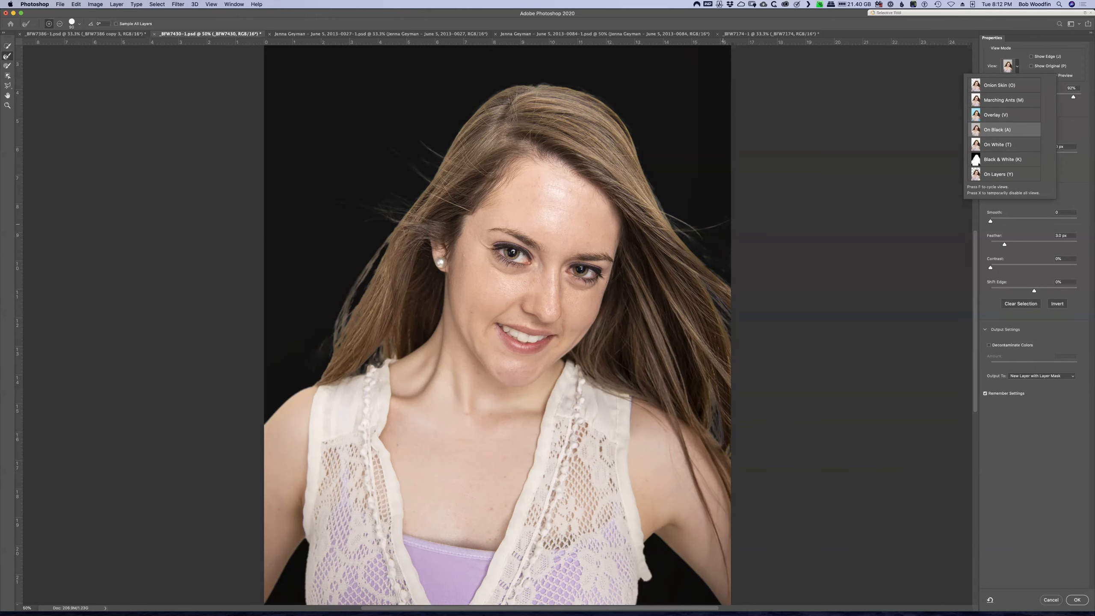
{"action": "left_click", "coordinate": [7, 66]}
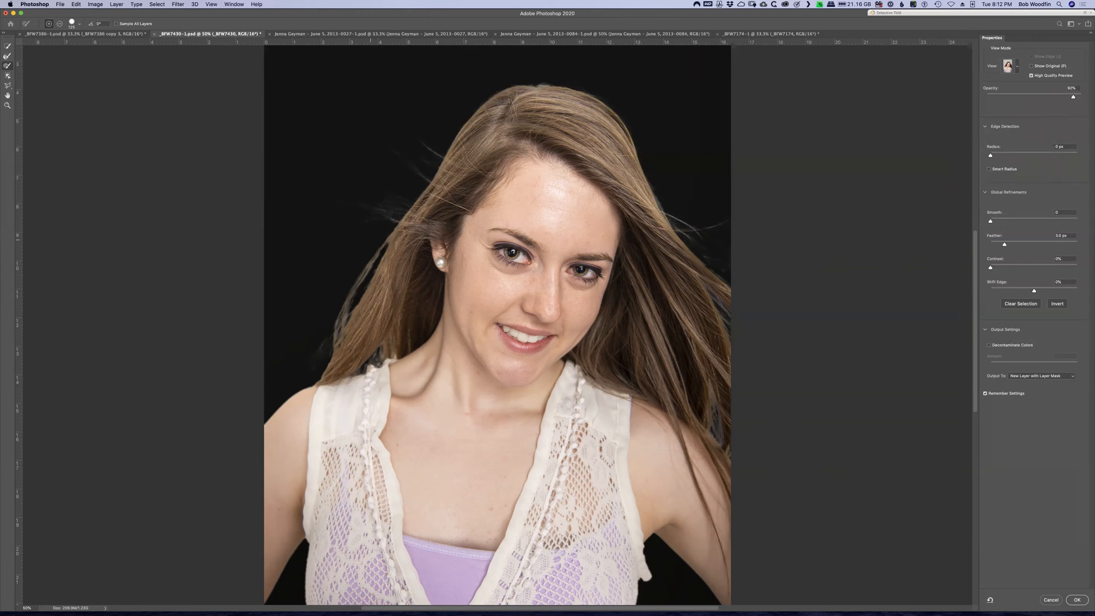
{"action": "key", "text": "alt"}
{"action": "left_click_drag", "start_coordinate": [387, 235], "coordinate": [323, 344]}
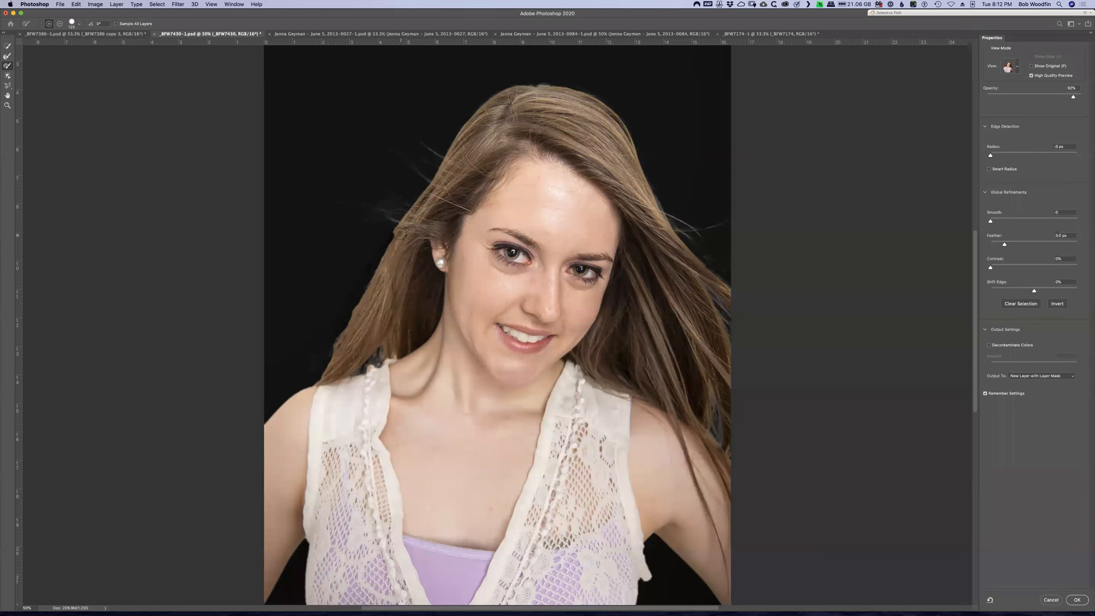
Recover natural strands along the hair's left edge with the Refine Edge Brush, beside the ear and above the shoulder
{"action": "left_click", "coordinate": [8, 57]}
{"action": "left_click_drag", "start_coordinate": [388, 245], "coordinate": [383, 254]}
{"action": "left_click_drag", "start_coordinate": [353, 310], "coordinate": [333, 353]}
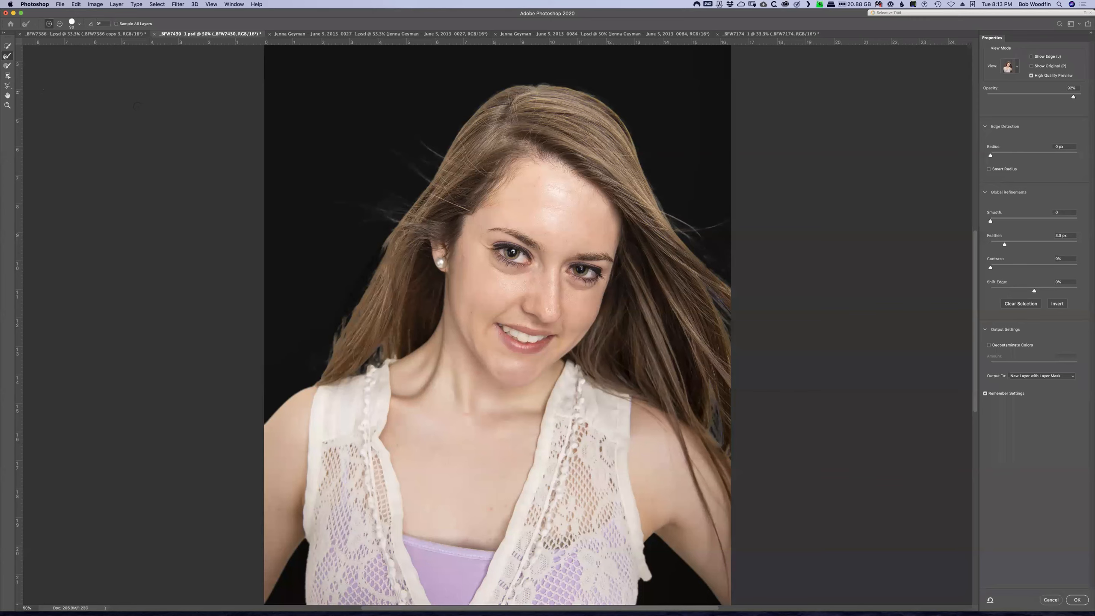
{"action": "key", "text": "b"}
{"action": "key", "text": "alt"}
{"action": "key", "text": "alt"}
Enable Smart Radius with a larger edge detection radius and refine the gap in the hair's lower right edge
{"action": "left_click", "coordinate": [989, 169]}
{"action": "left_click_drag", "start_coordinate": [991, 155], "coordinate": [1018, 157]}
{"action": "left_click_drag", "start_coordinate": [714, 391], "coordinate": [713, 409]}
{"action": "key", "text": "z"}
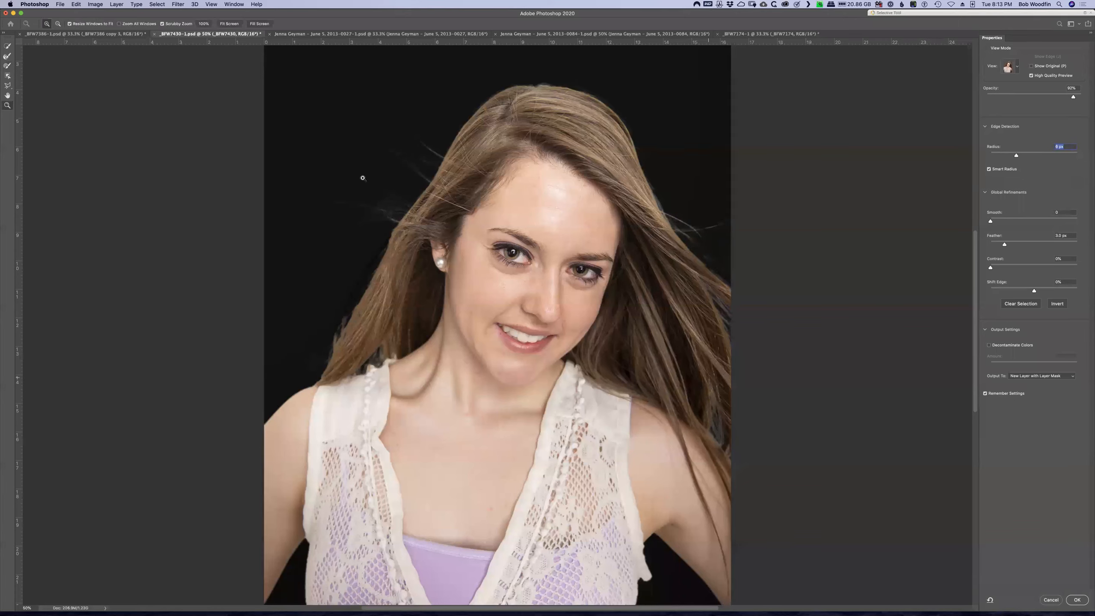
{"action": "left_click", "coordinate": [7, 56]}
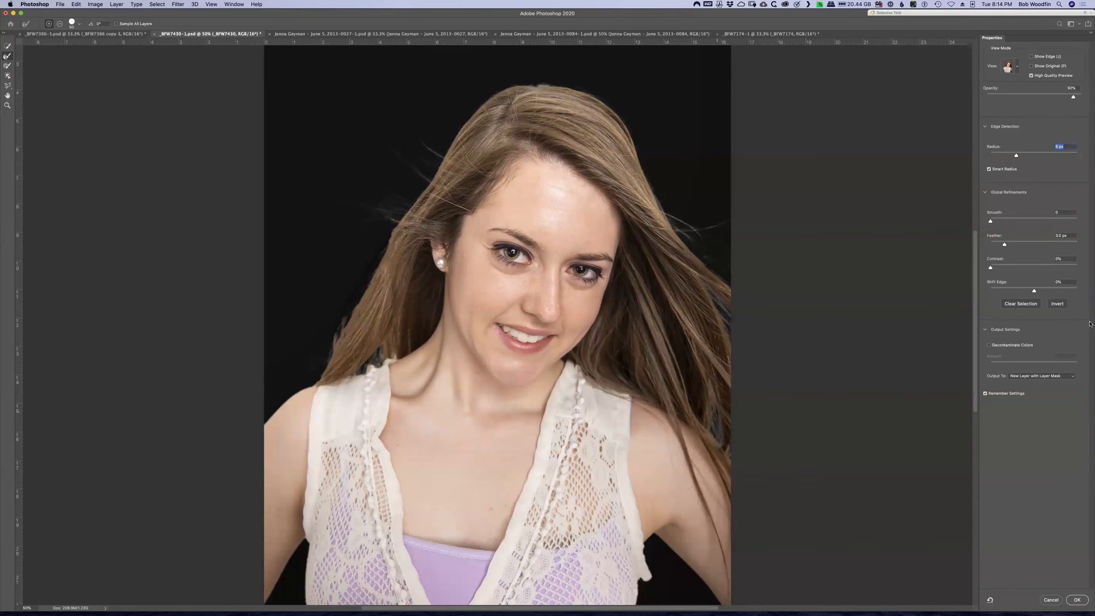
Preview the cutout On Layers and output the refined selection as a new layer with a layer mask
{"action": "left_click", "coordinate": [1016, 66]}
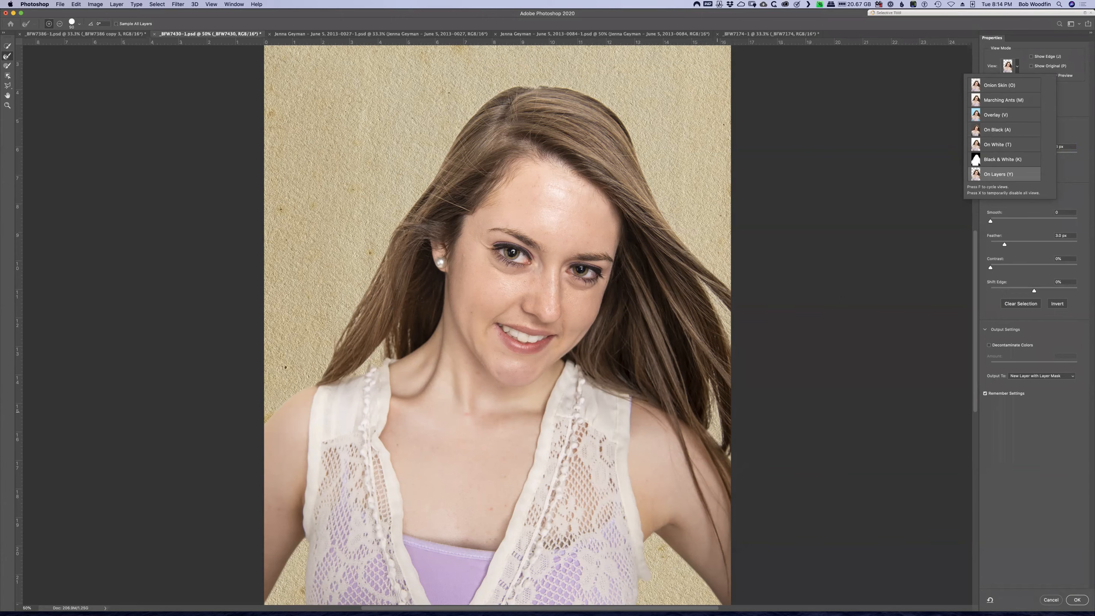
{"action": "left_click", "coordinate": [370, 358]}
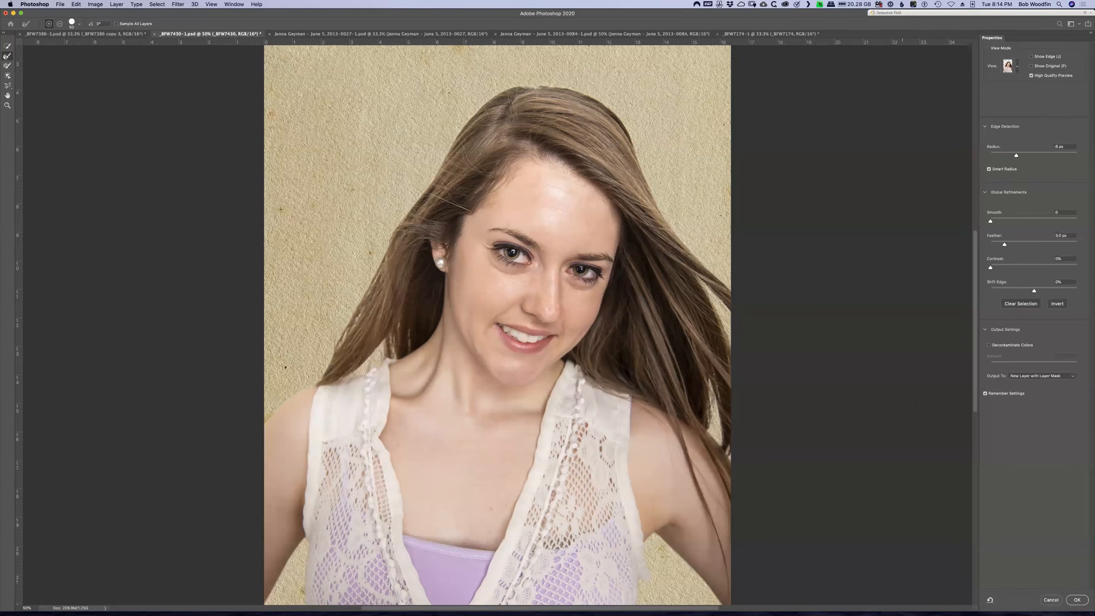
{"action": "left_click", "coordinate": [1077, 600]}
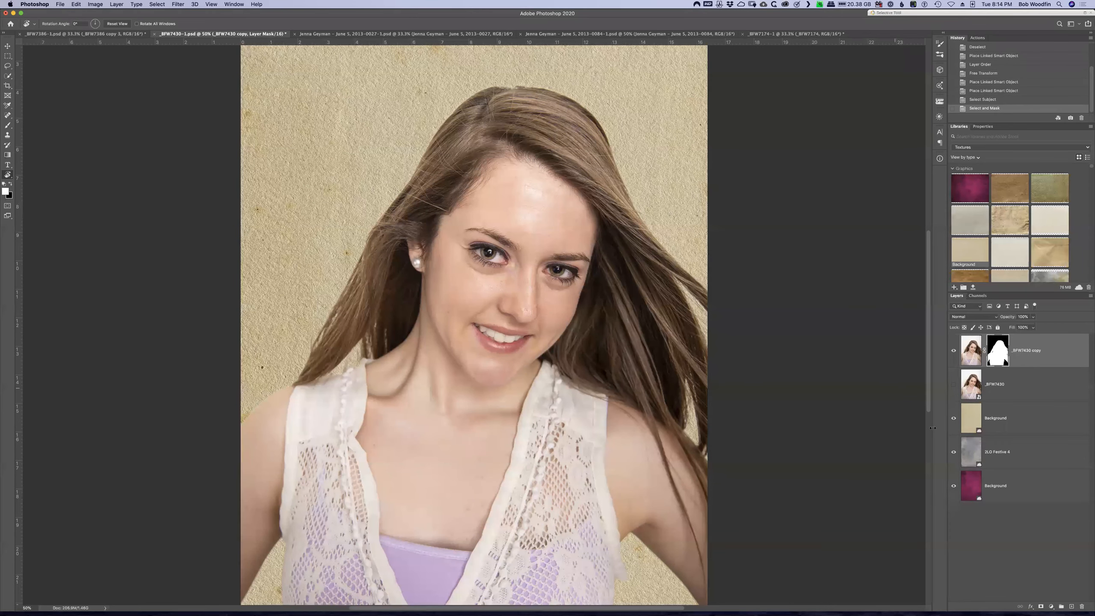
Hide the tan texture, duplicate the masked cutout layer with the original hidden, and apply the duplicate's layer mask
{"action": "left_click", "coordinate": [953, 418]}
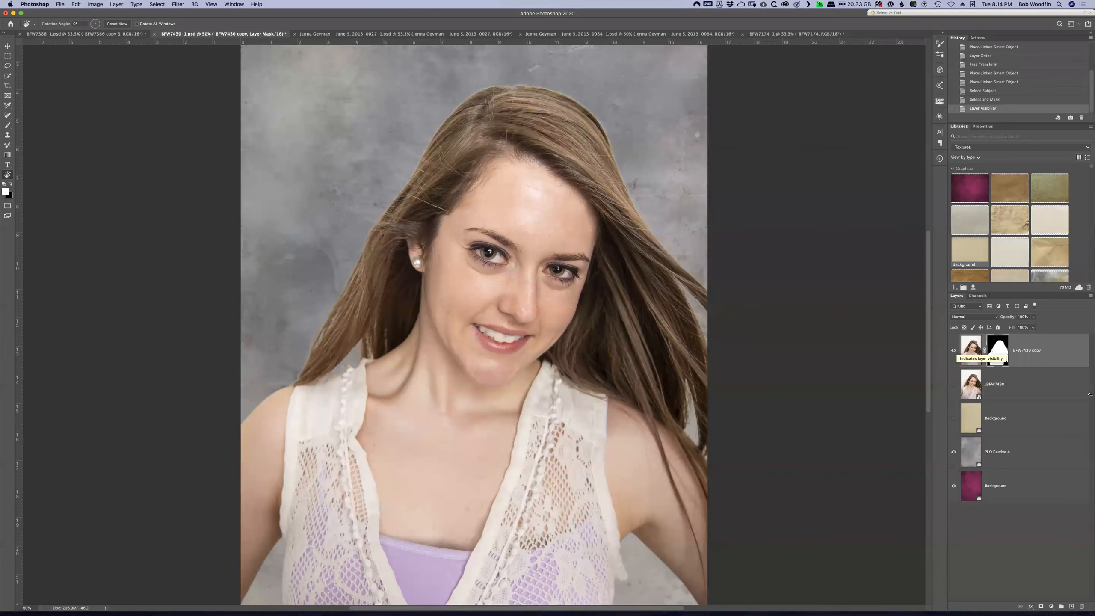
{"action": "key", "text": "super+2"}
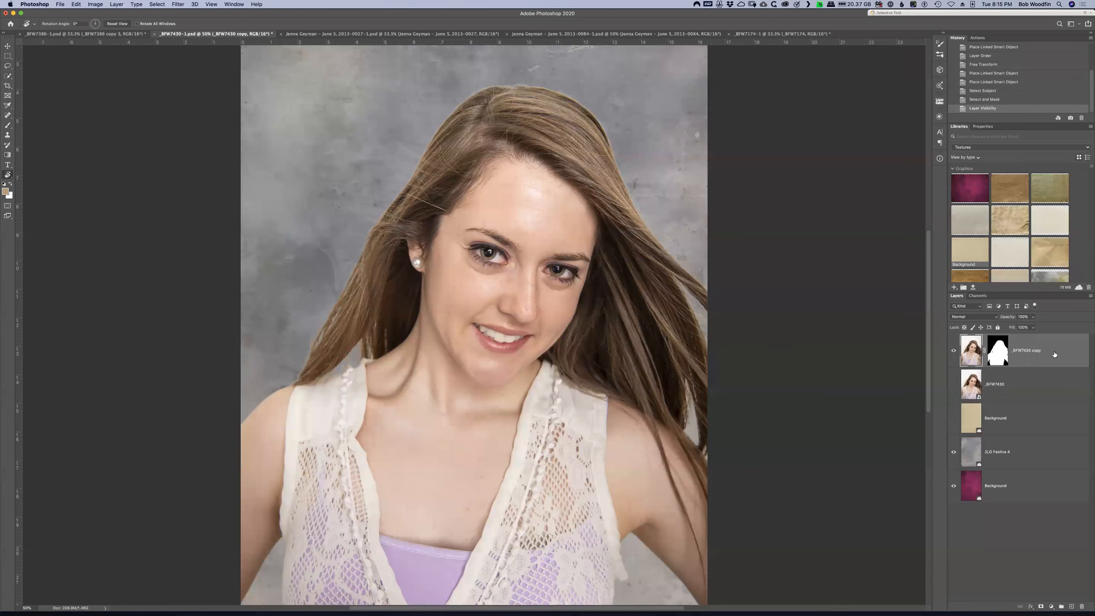
{"action": "key", "text": "super+j"}
{"action": "left_click", "coordinate": [953, 384]}
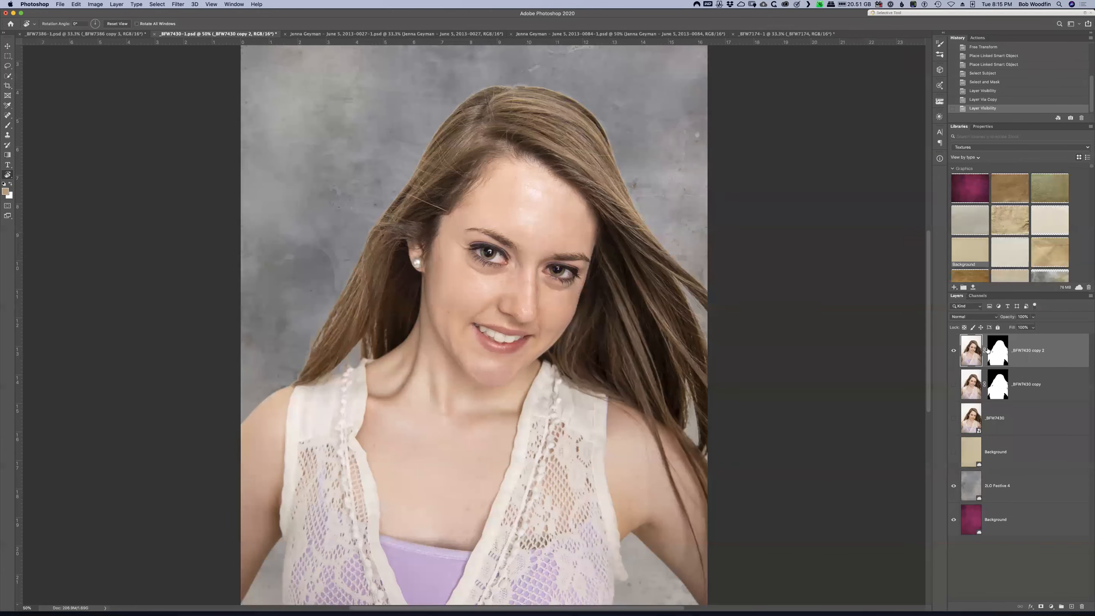
{"action": "right_click", "coordinate": [997, 354]}
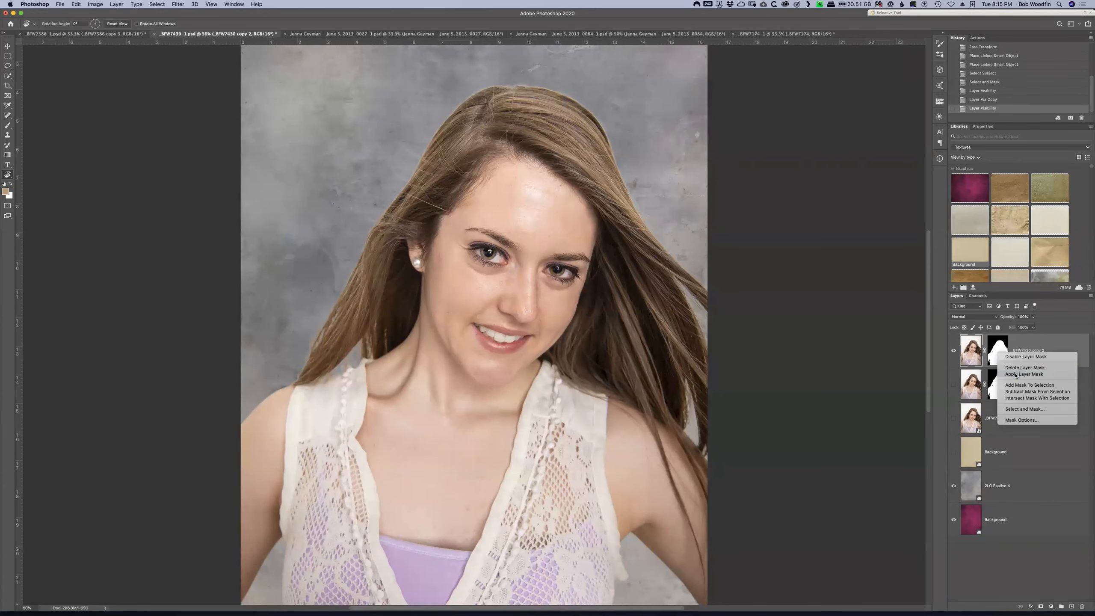
{"action": "left_click", "coordinate": [1024, 374]}
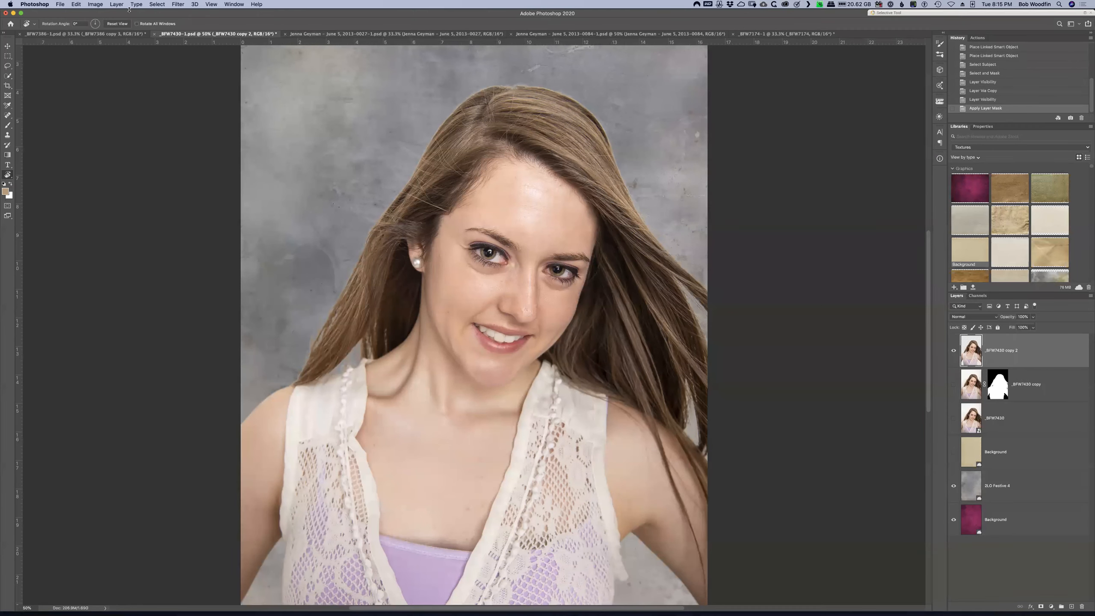
Try the Defringe matting command twice on the duplicate cutout, reverting to the applied-mask history state each time
{"action": "left_click", "coordinate": [116, 4]}
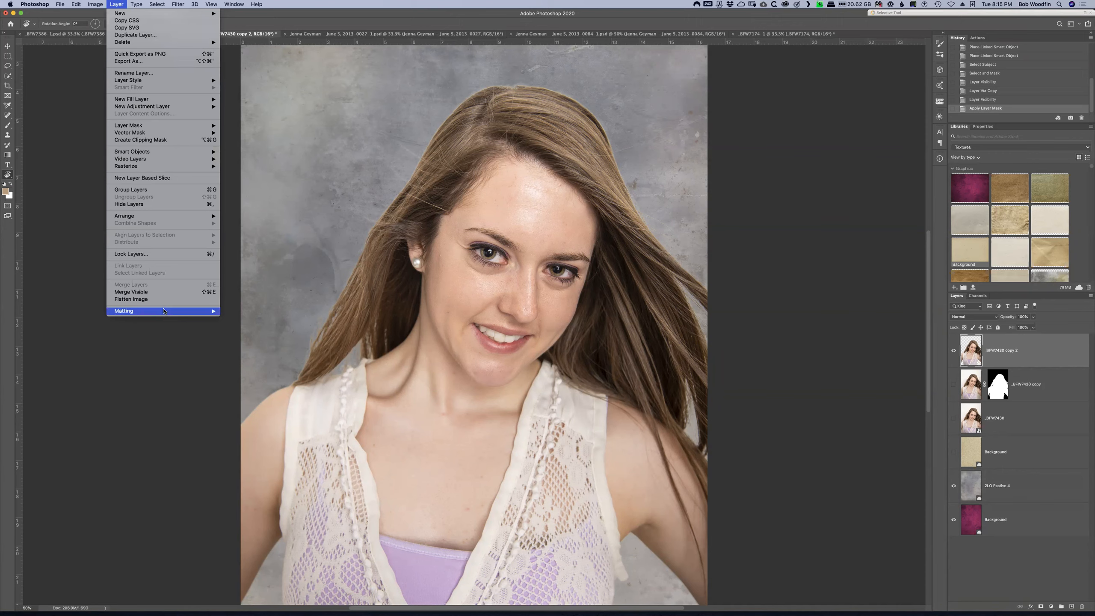
{"action": "mouse_move", "coordinate": [194, 311]}
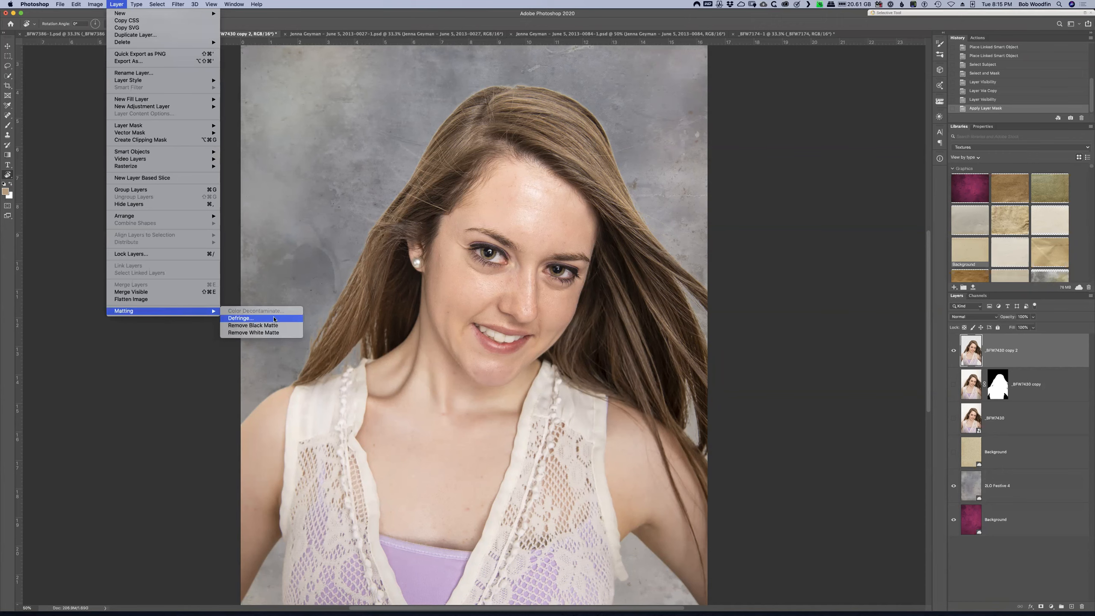
{"action": "left_click", "coordinate": [270, 320]}
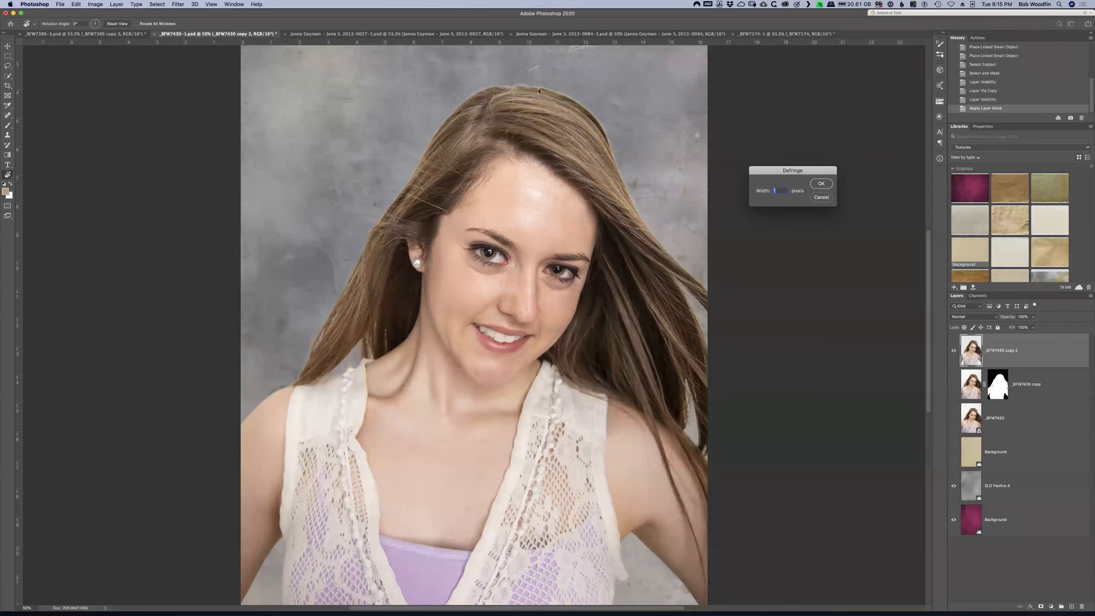
{"action": "left_click", "coordinate": [821, 183]}
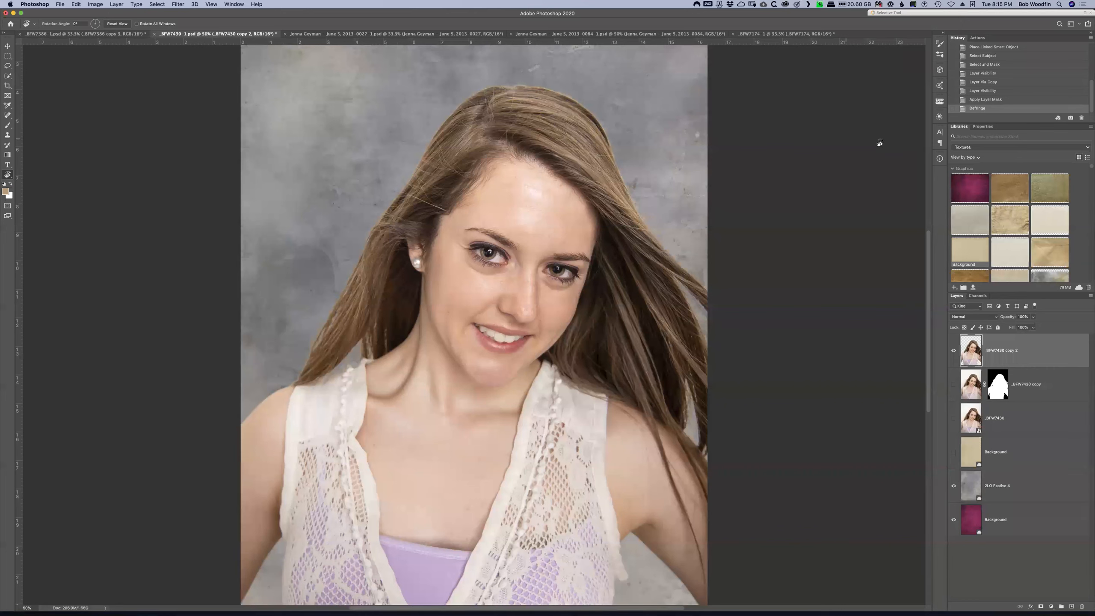
{"action": "left_click", "coordinate": [996, 100]}
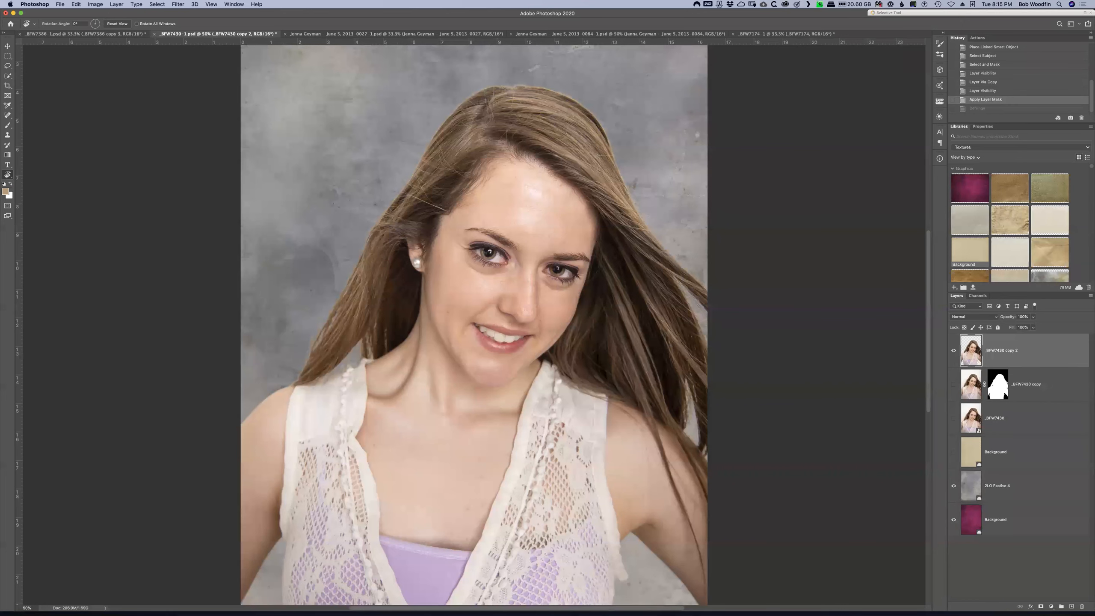
{"action": "left_click", "coordinate": [117, 4]}
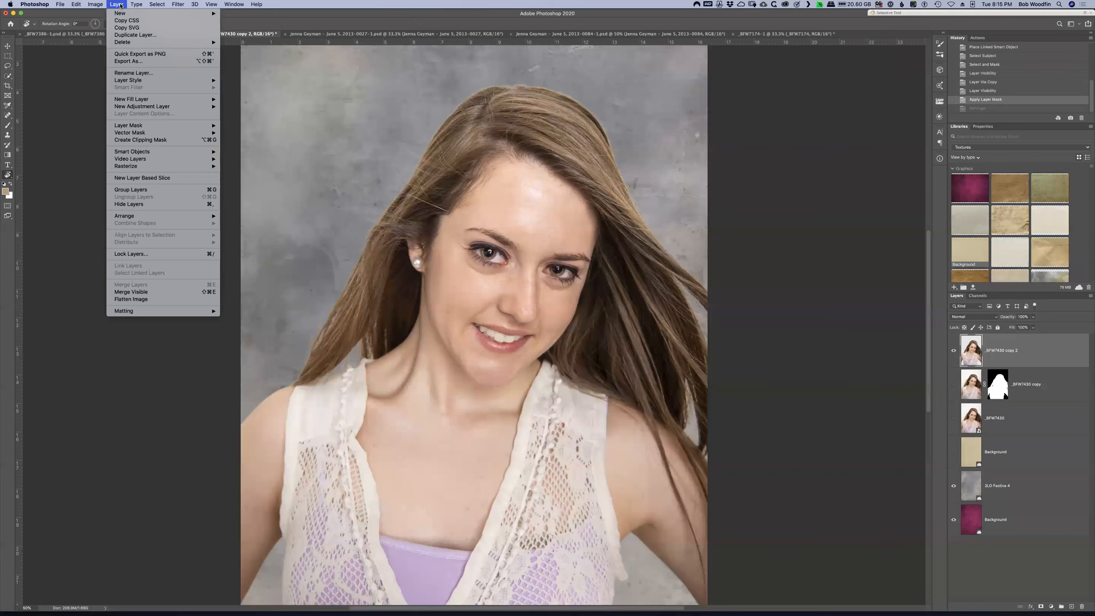
{"action": "mouse_move", "coordinate": [148, 311]}
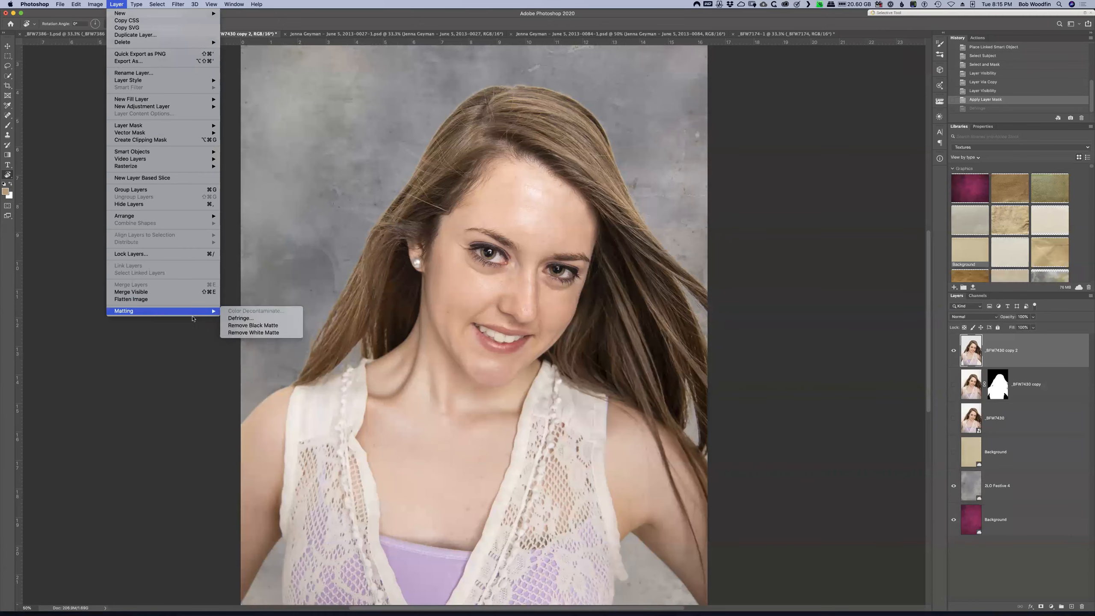
{"action": "left_click", "coordinate": [235, 312]}
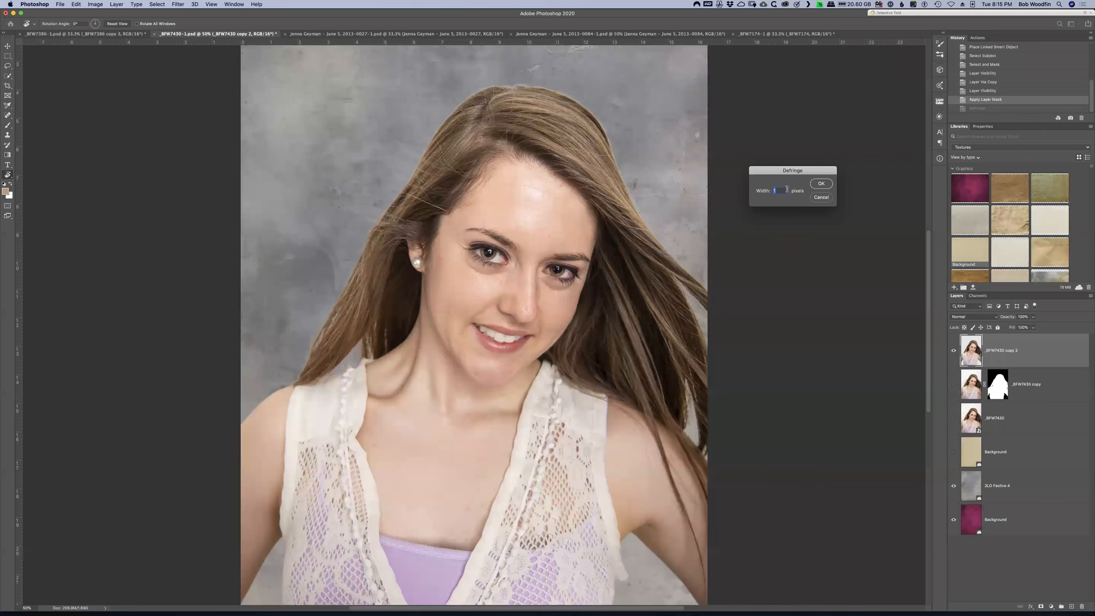
{"action": "left_click", "coordinate": [821, 185]}
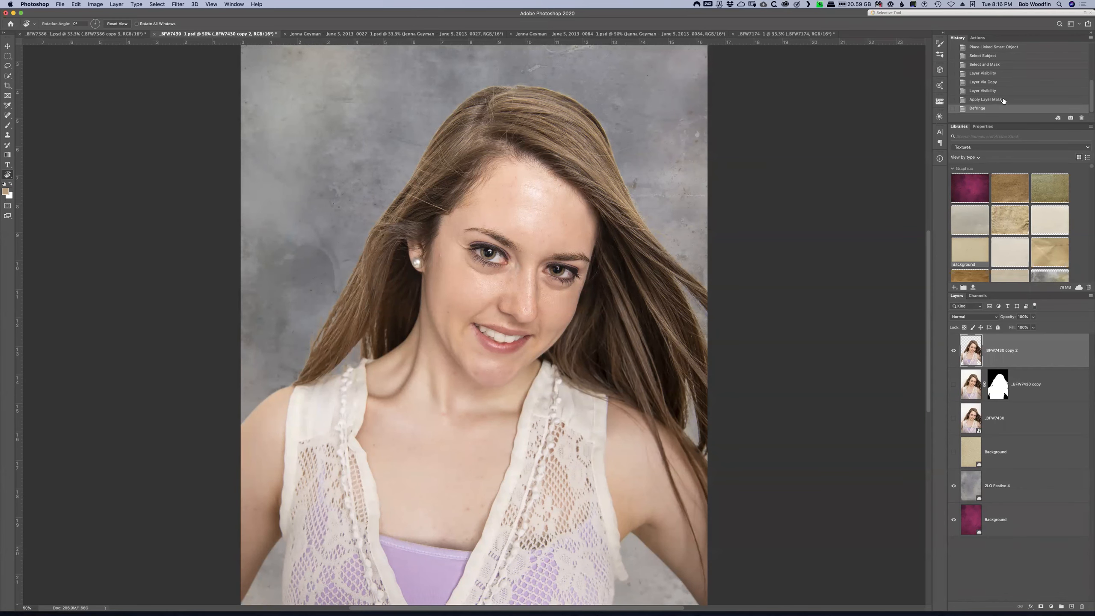
{"action": "left_click", "coordinate": [987, 100]}
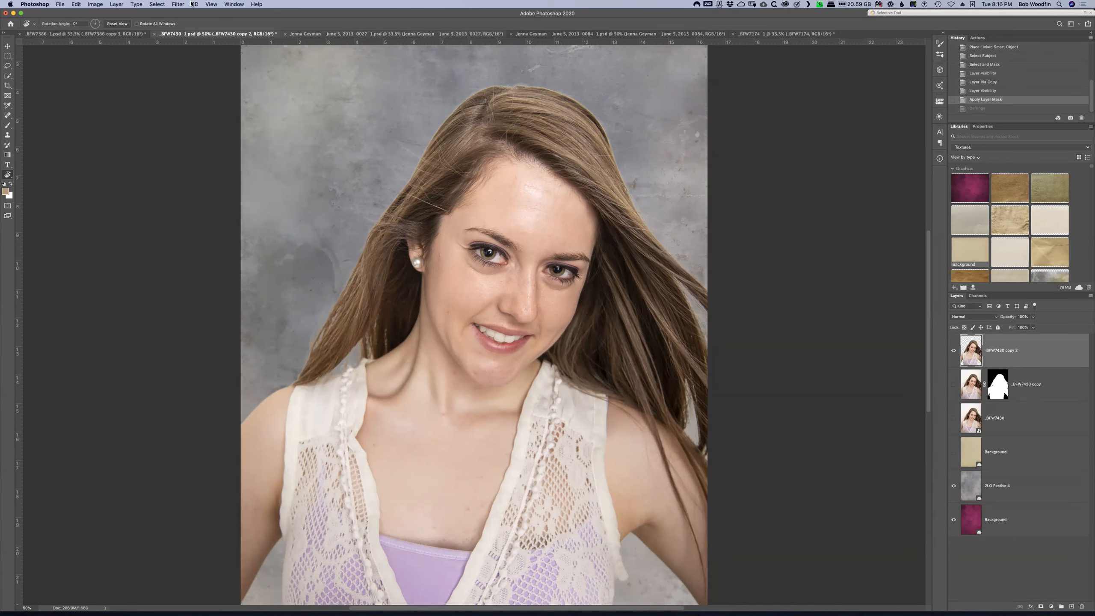
Remove the white matte from the edges of the duplicate cutout layer
{"action": "left_click", "coordinate": [115, 5]}
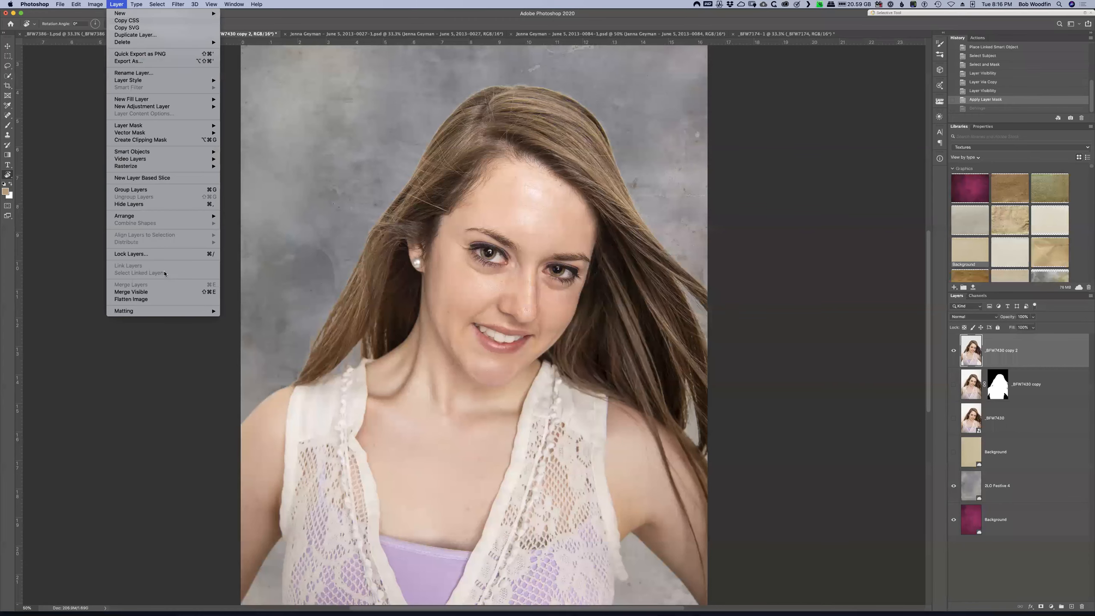
{"action": "mouse_move", "coordinate": [194, 311]}
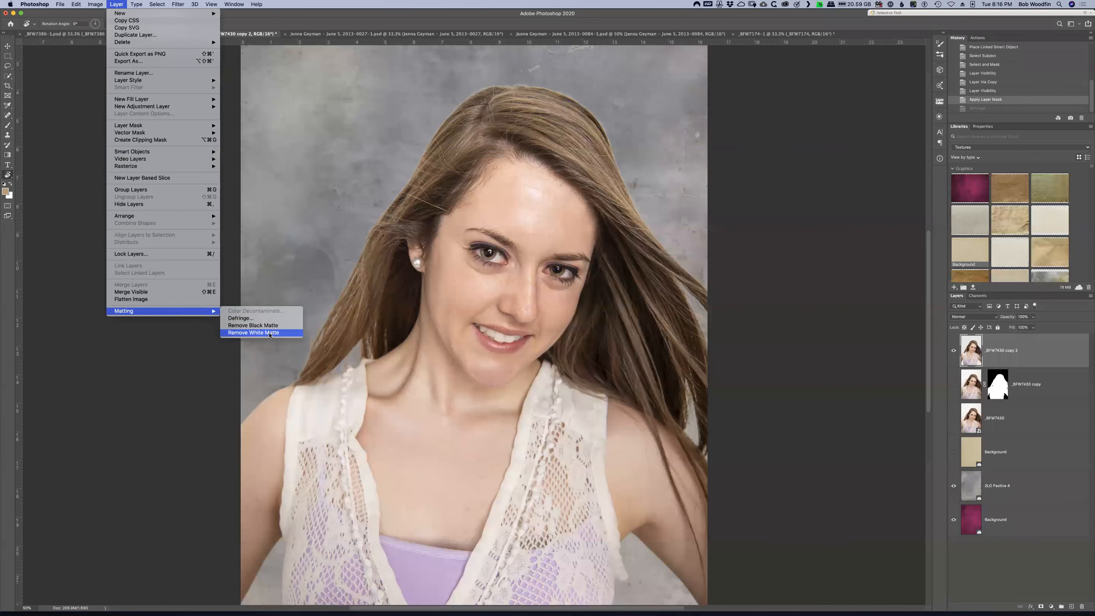
{"action": "left_click", "coordinate": [269, 333]}
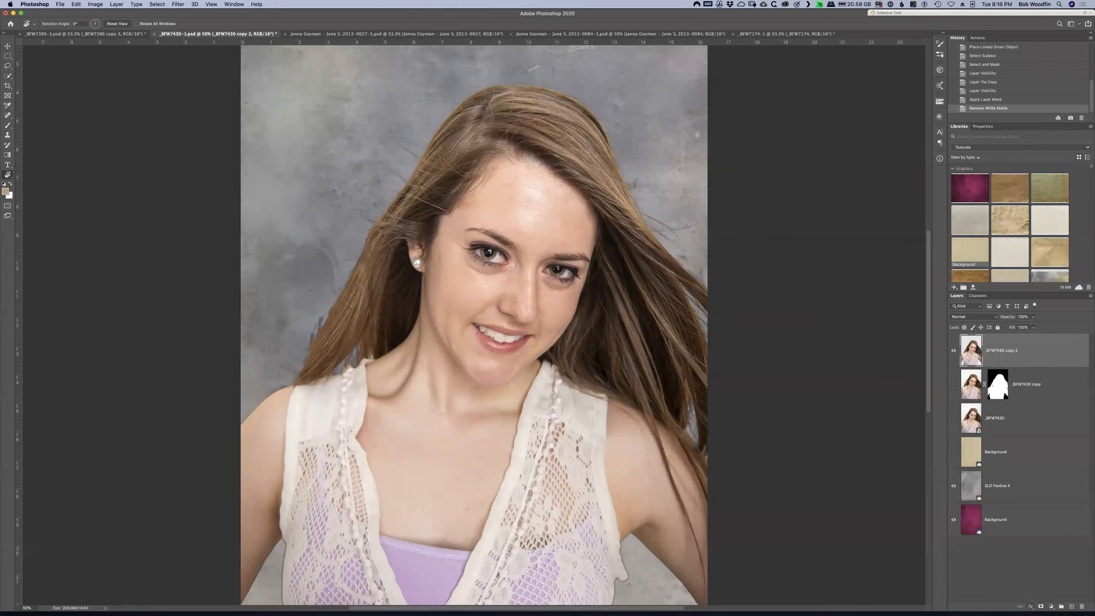
Add a layer mask to the duplicate cutout and paint black with a resized brush over the dark fringe beside the hair's lower left edge
{"action": "left_click", "coordinate": [1041, 607]}
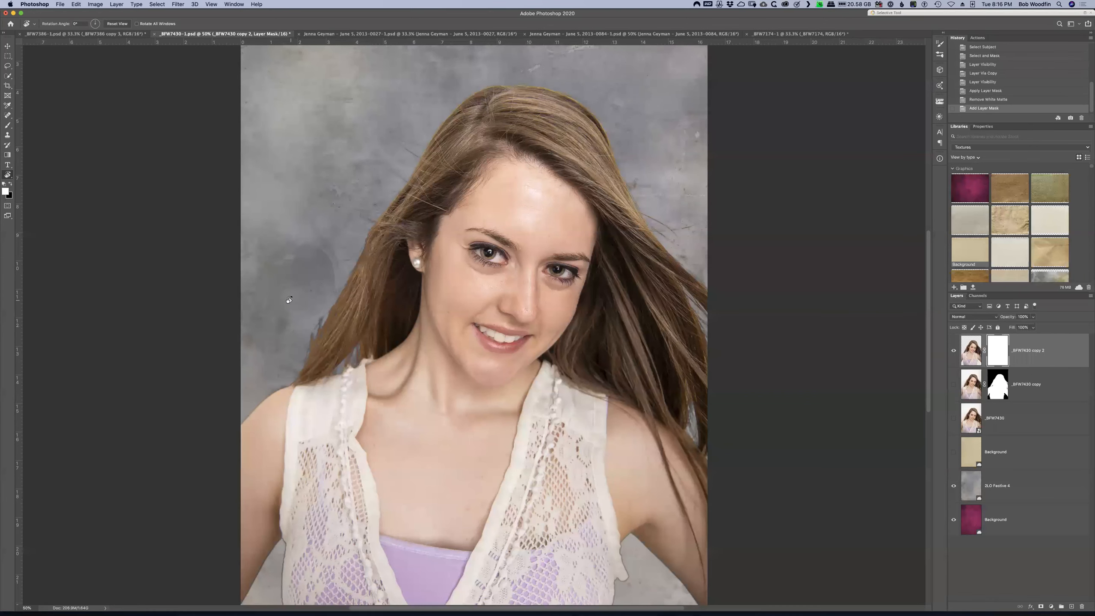
{"action": "key", "text": "b"}
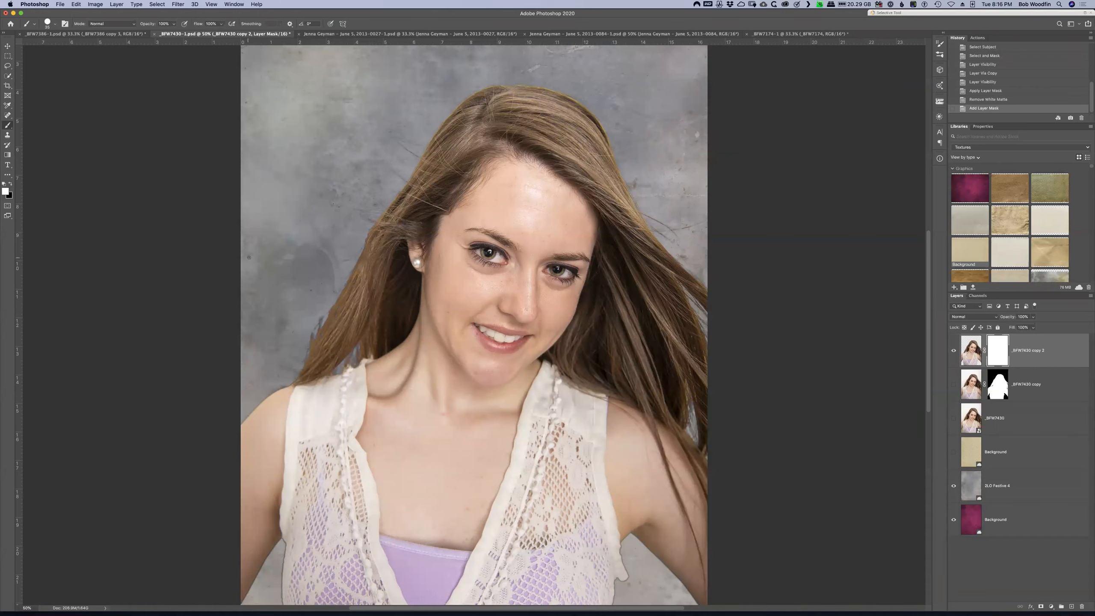
{"action": "key", "text": "x"}
{"action": "key", "text": "bracketright"}
{"action": "key", "text": "bracketright"}
{"action": "key", "text": "bracketright"}
{"action": "key", "text": "bracketright"}
{"action": "left_click_drag", "start_coordinate": [306, 332], "coordinate": [275, 287]}
{"action": "left_click_drag", "start_coordinate": [298, 143], "coordinate": [296, 203], "text": "ctrl+alt"}
{"action": "left_click_drag", "start_coordinate": [299, 257], "coordinate": [327, 56], "text": "ctrl+alt"}
{"action": "left_click_drag", "start_coordinate": [294, 336], "coordinate": [304, 339]}
{"action": "left_click", "coordinate": [304, 349]}
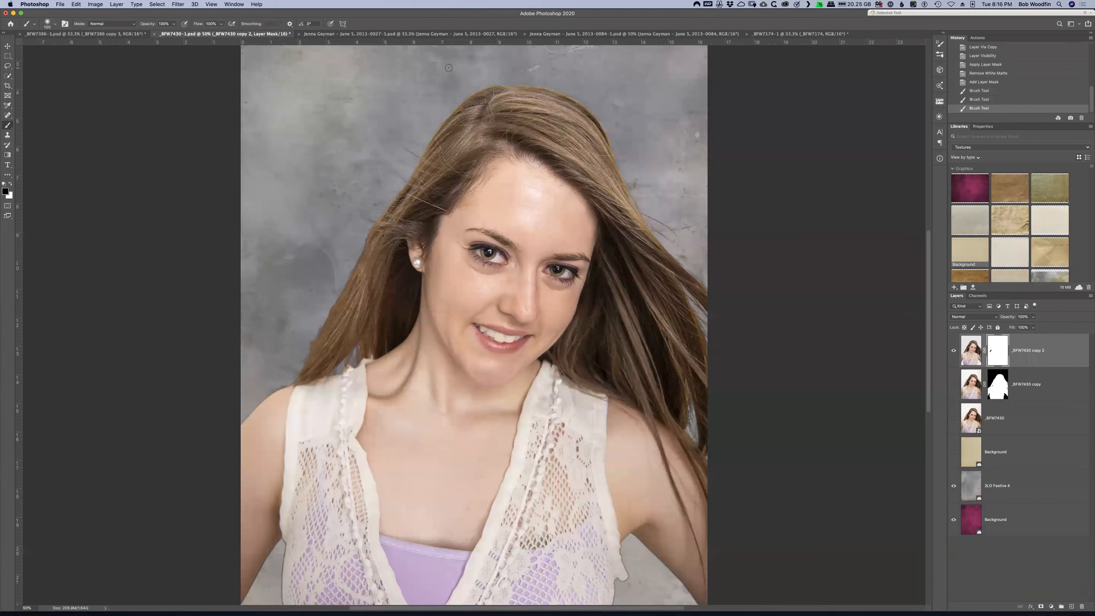
Mask out the stray edge remnants just above the top of the head with black brush dabs
{"action": "left_click", "coordinate": [552, 81]}
{"action": "left_click", "coordinate": [547, 89]}
{"action": "left_click", "coordinate": [548, 86]}
Load the painted layer mask as a selection and compare the cutout with the mask disabled and enabled
{"action": "left_click", "coordinate": [998, 351], "text": "super"}
{"action": "right_click", "coordinate": [998, 352]}
{"action": "left_click", "coordinate": [1008, 355]}
{"action": "right_click", "coordinate": [1000, 356]}
{"action": "left_click", "coordinate": [1006, 354]}
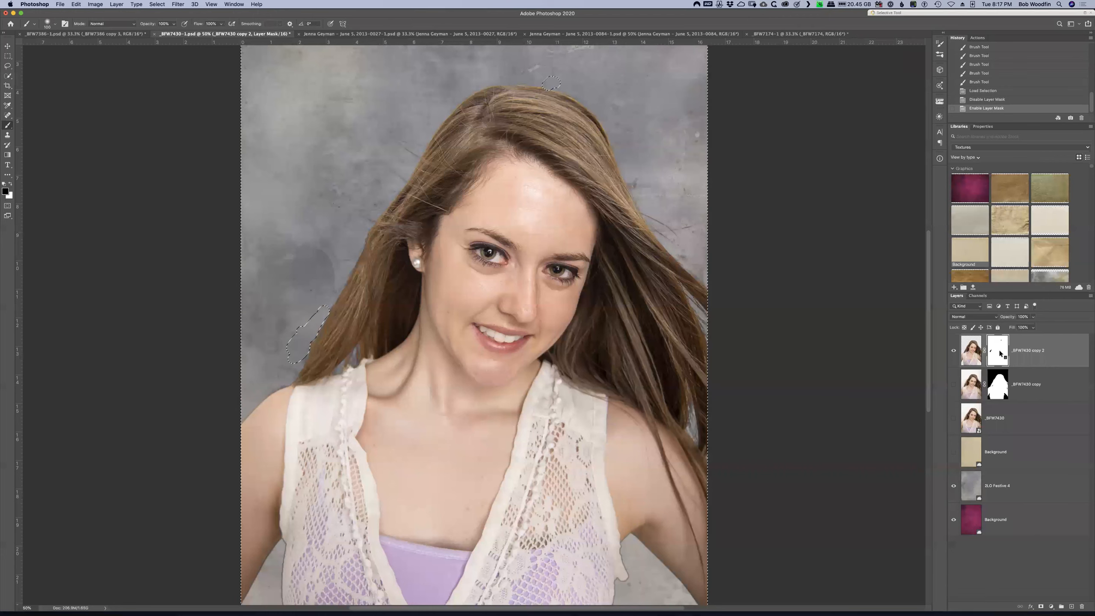
Apply the painted layer mask, create a new mask from the active selection, and undo a trial selection of the layer's outline
{"action": "right_click", "coordinate": [999, 350]}
{"action": "left_click", "coordinate": [1026, 371]}
{"action": "left_click", "coordinate": [1040, 606]}
{"action": "left_click", "coordinate": [975, 355], "text": "super"}
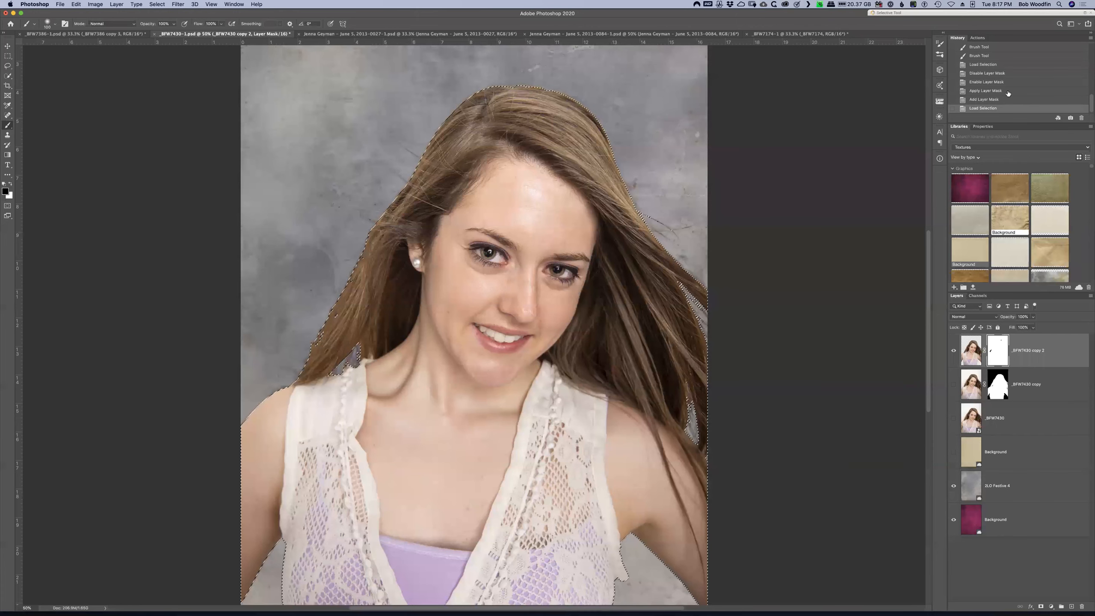
{"action": "key", "text": "super+z"}
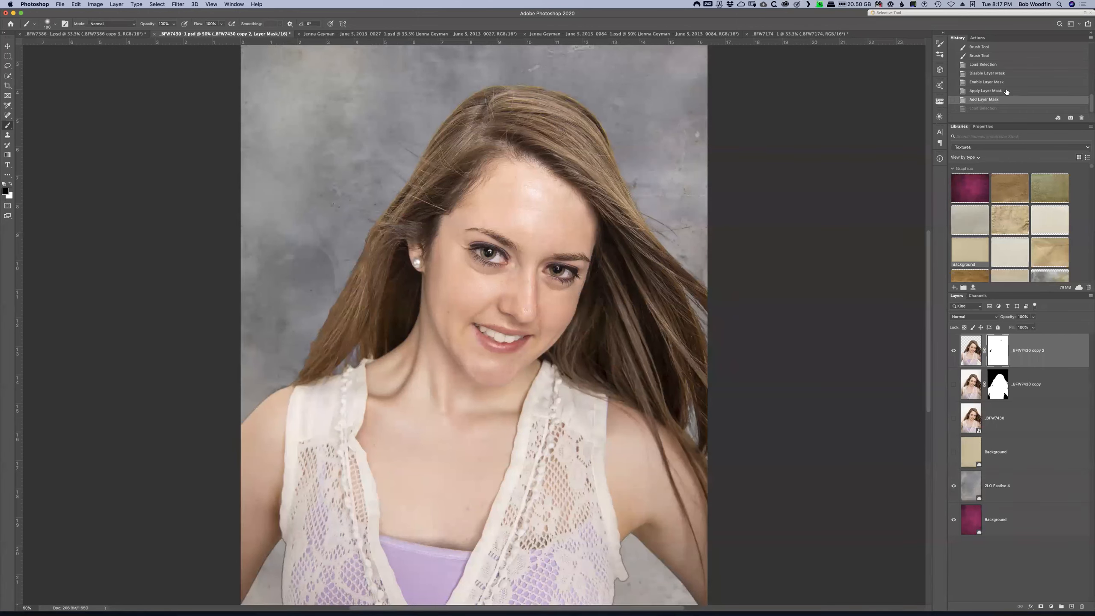
Return to the state just after the mask was applied, deselect, and add a blank layer mask to _BFW7430 copy 2
{"action": "left_click", "coordinate": [1006, 92]}
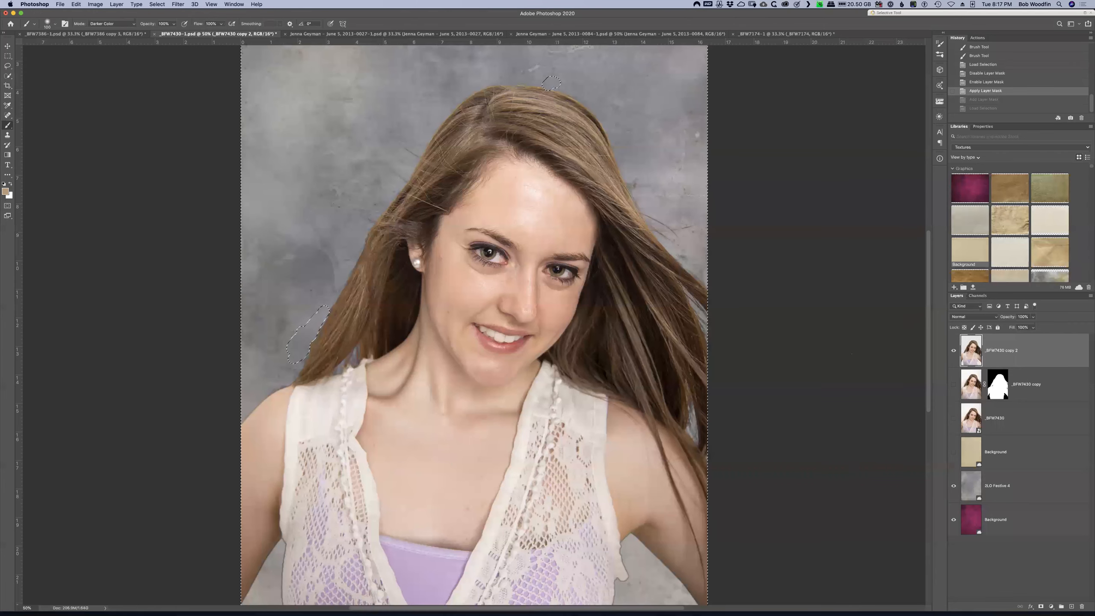
{"action": "key", "text": "super+d"}
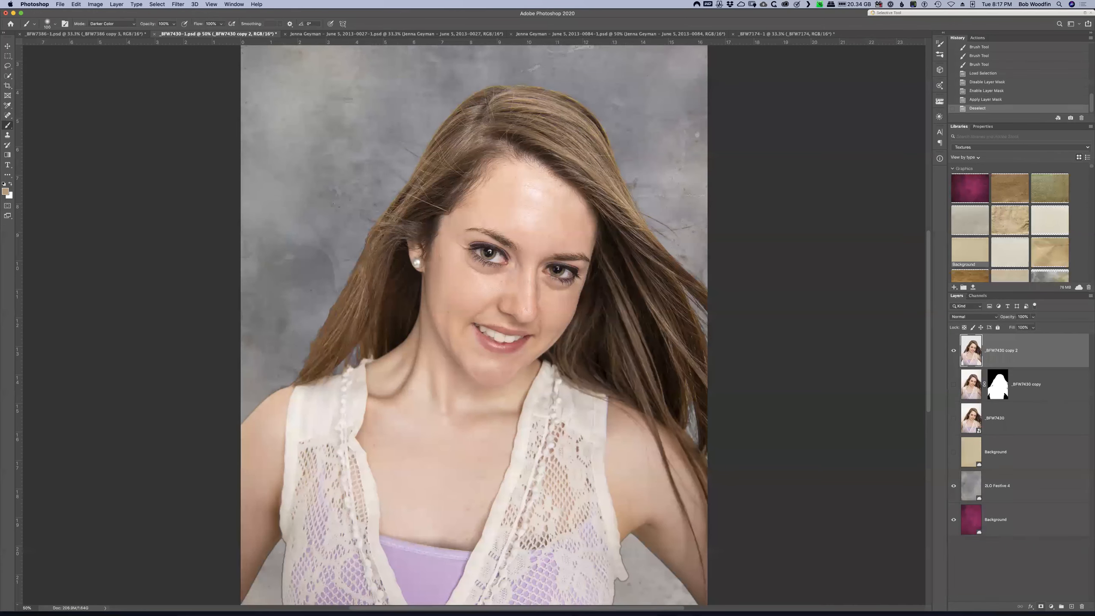
{"action": "left_click", "coordinate": [1041, 606]}
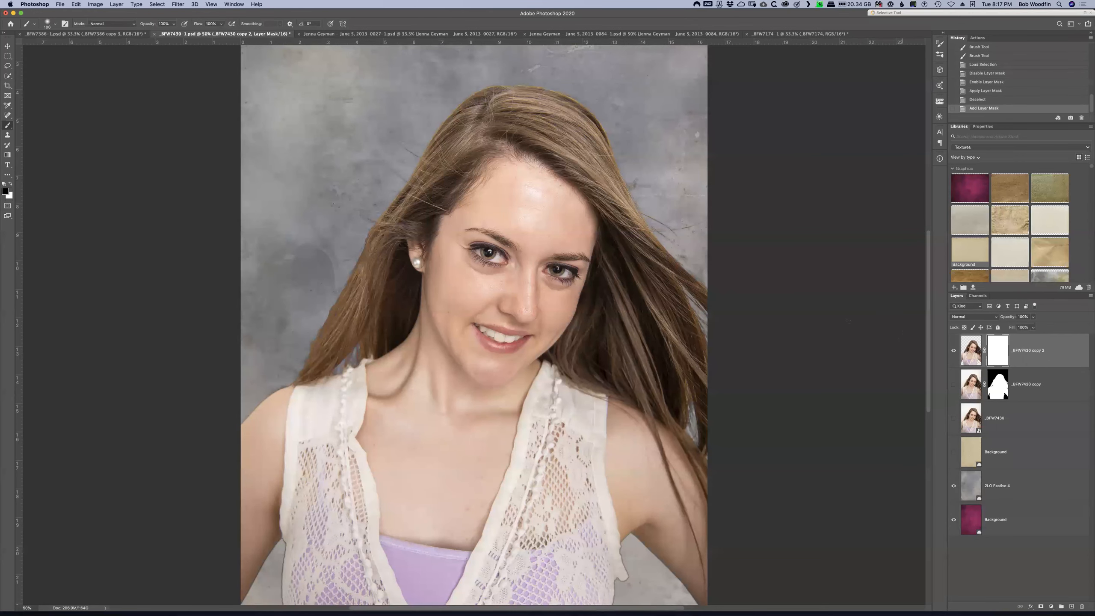
Load the outline of the _BFW7430 copy 2 cutout as a selection and contract it slightly
{"action": "left_click", "coordinate": [974, 356], "text": "super"}
{"action": "left_click", "coordinate": [157, 5]}
{"action": "mouse_move", "coordinate": [232, 113]}
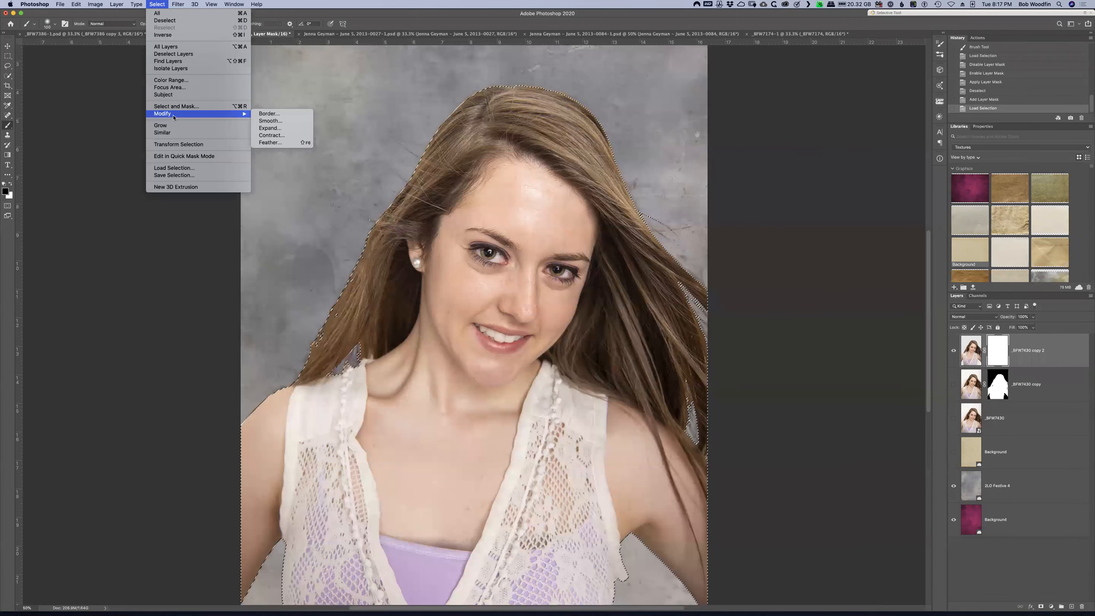
{"action": "left_click", "coordinate": [267, 137]}
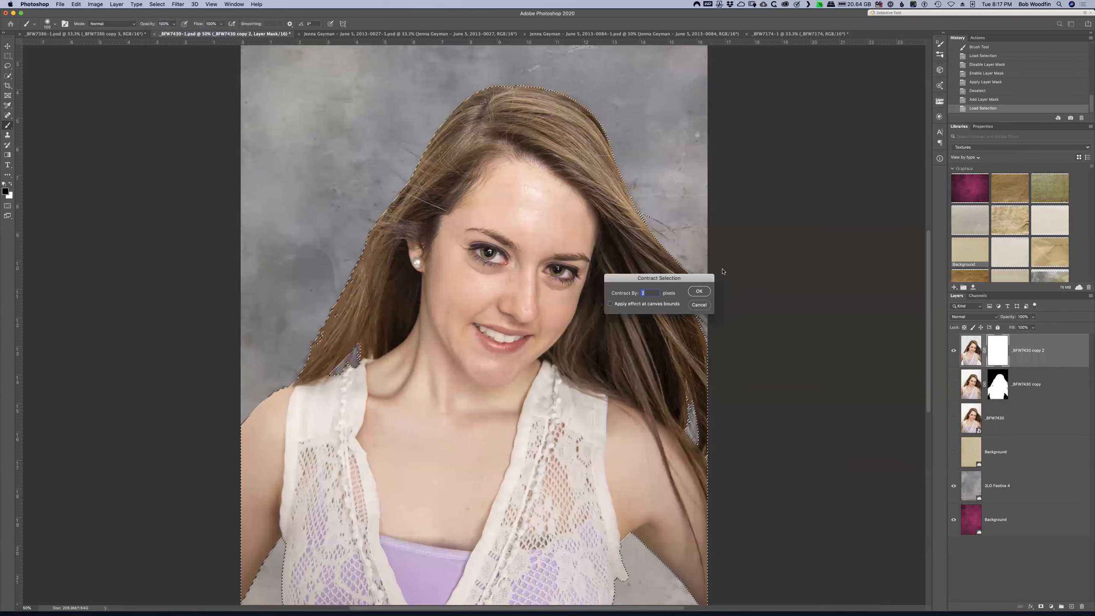
{"action": "left_click", "coordinate": [699, 293]}
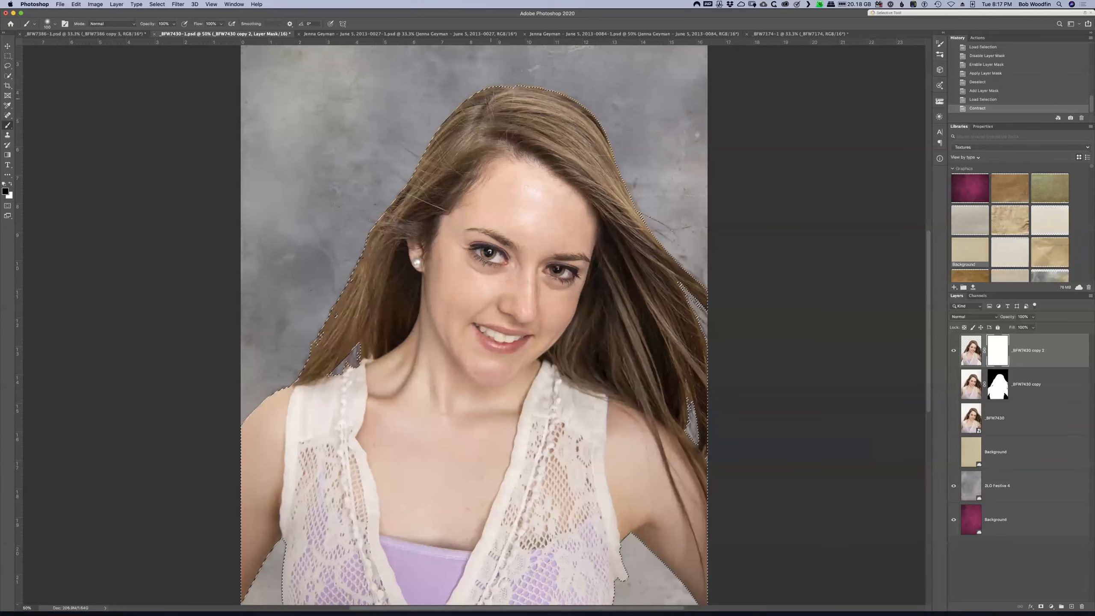
Invert the contracted selection and paint black on the layer mask along the hair edge across the top of the head
{"action": "key", "text": "super+plus"}
{"action": "key", "text": "super+plus"}
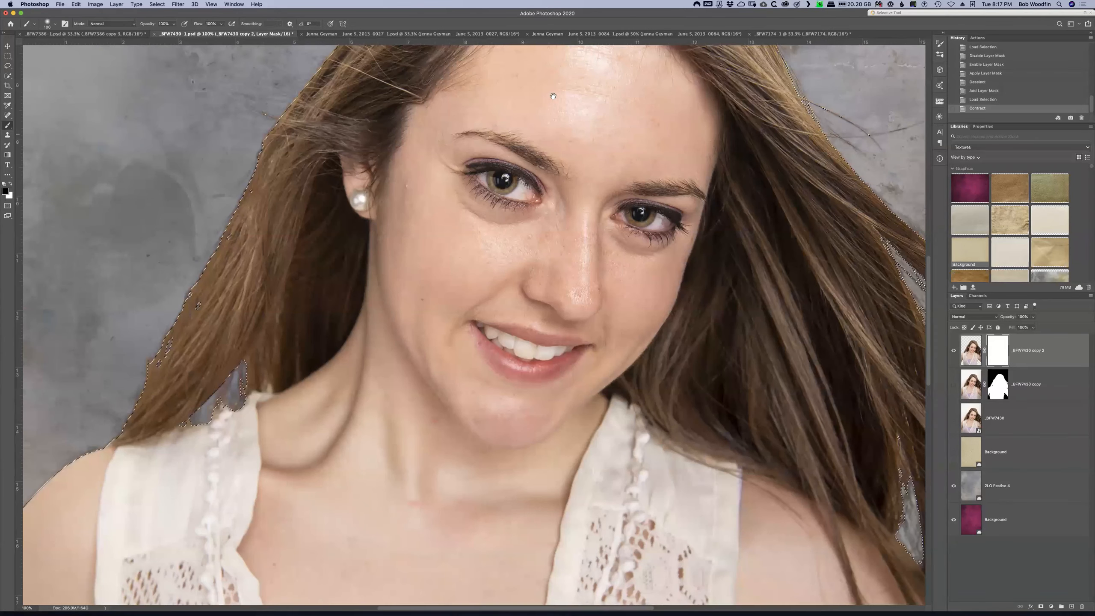
{"action": "scroll", "coordinate": [491, 102], "scroll_direction": "up", "scroll_amount": 5}
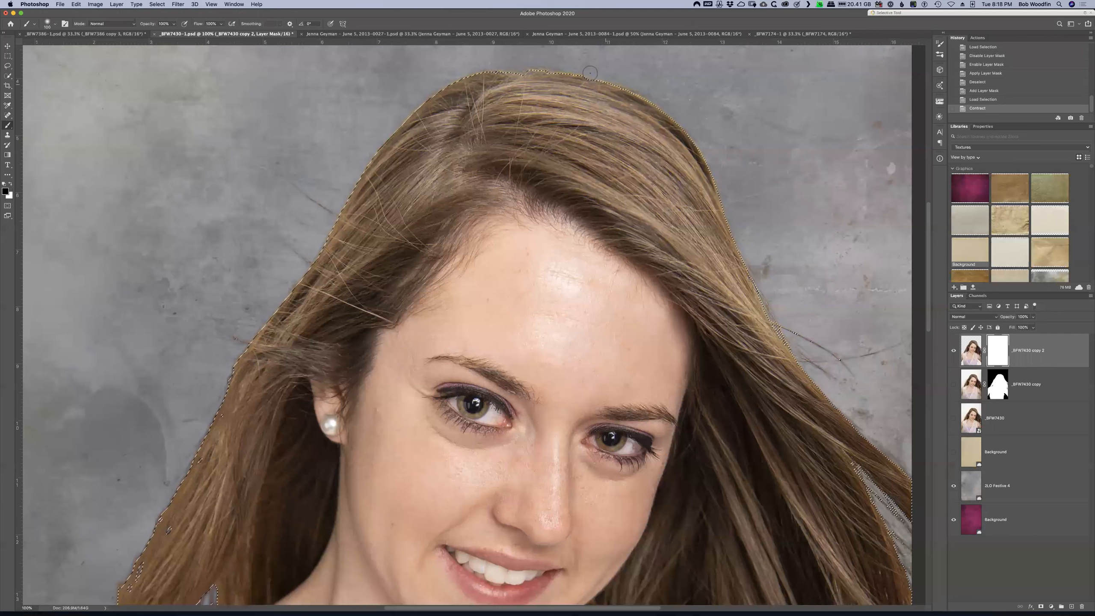
{"action": "left_click", "coordinate": [158, 5]}
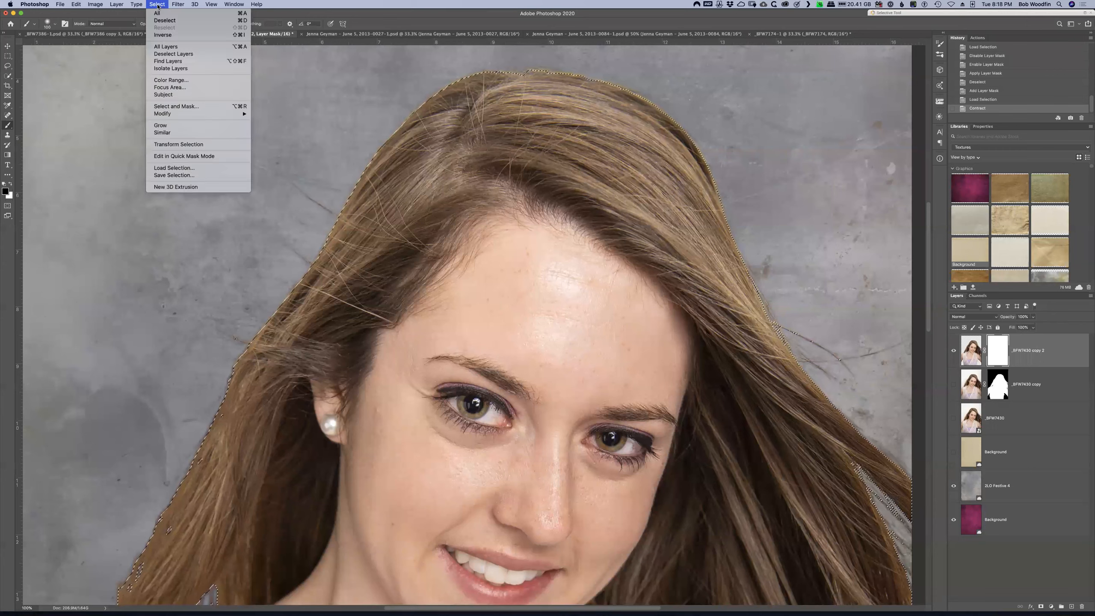
{"action": "left_click", "coordinate": [163, 36]}
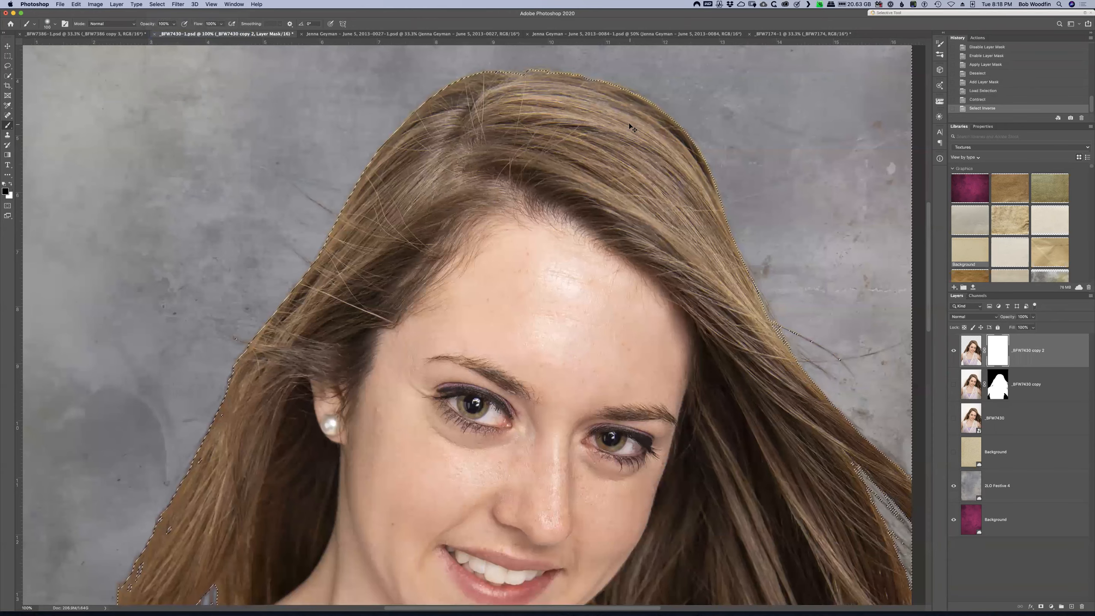
{"action": "key", "text": "super+minus"}
{"action": "key", "text": "super+minus"}
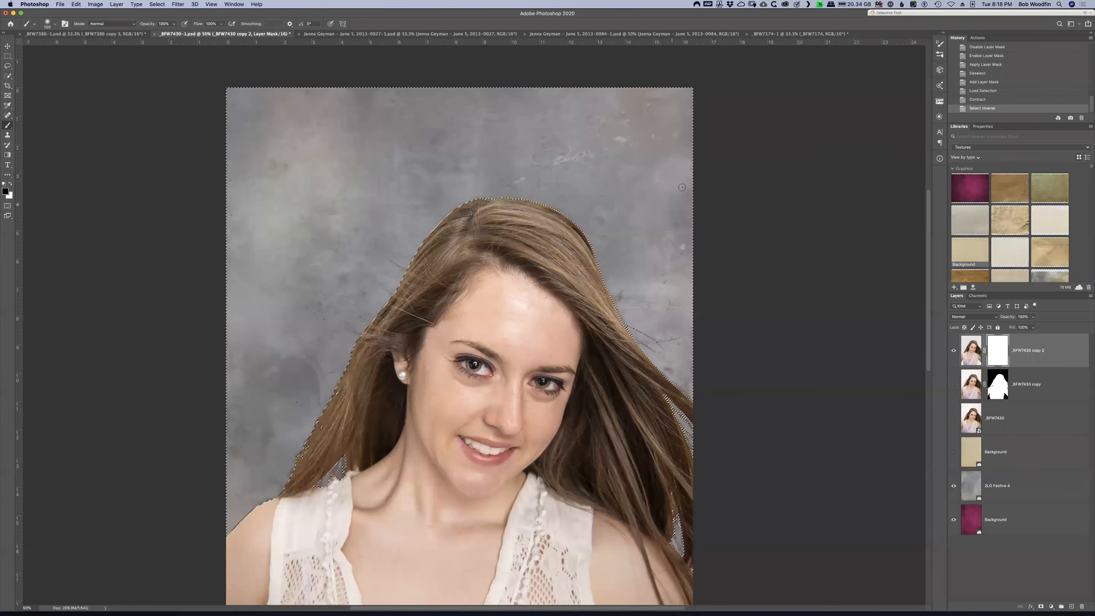
{"action": "key", "text": "super+plus"}
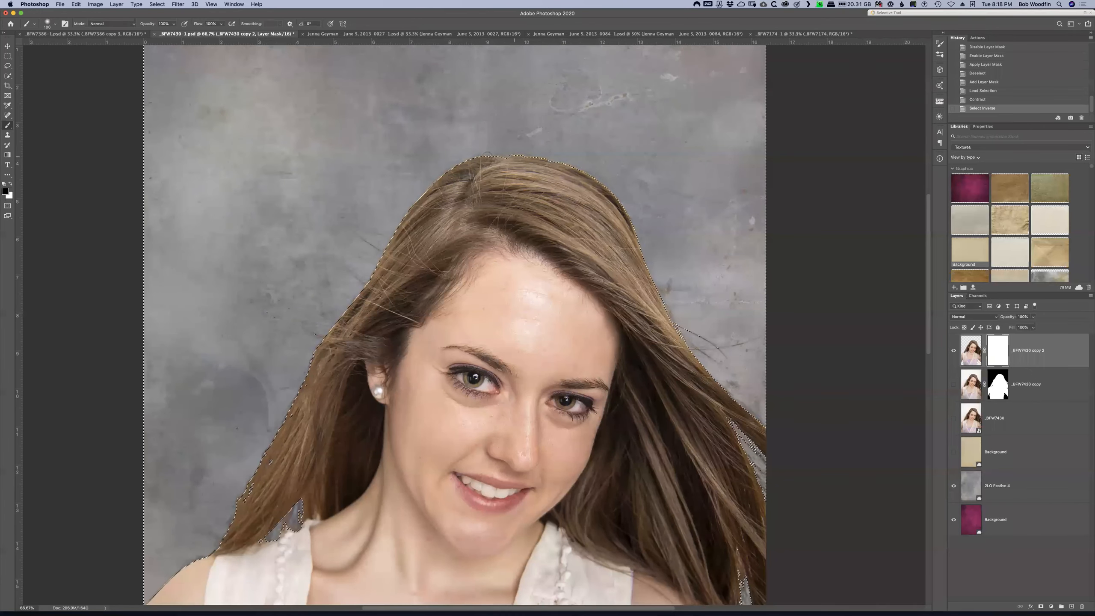
{"action": "left_click_drag", "start_coordinate": [431, 182], "coordinate": [609, 186]}
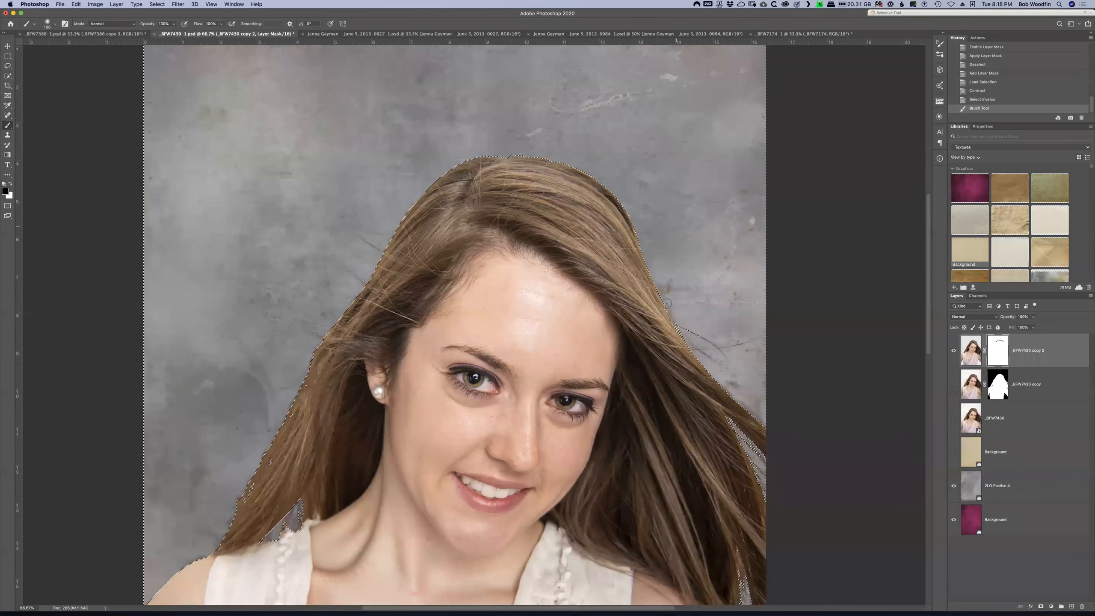
Deselect and compare the cutout's hair edge with the layer mask disabled and enabled
{"action": "key", "text": "super+d"}
{"action": "key", "text": "super+minus"}
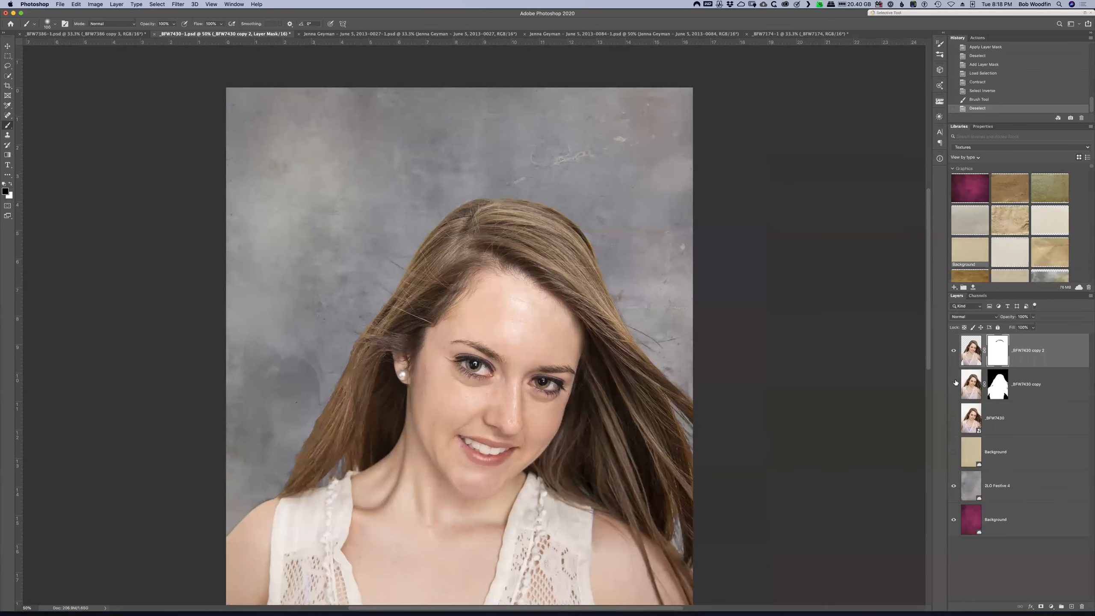
{"action": "left_click", "coordinate": [1002, 351], "text": "shift"}
{"action": "left_click", "coordinate": [1001, 350], "text": "shift"}
{"action": "scroll", "coordinate": [459, 345], "scroll_direction": "down", "scroll_amount": 5}
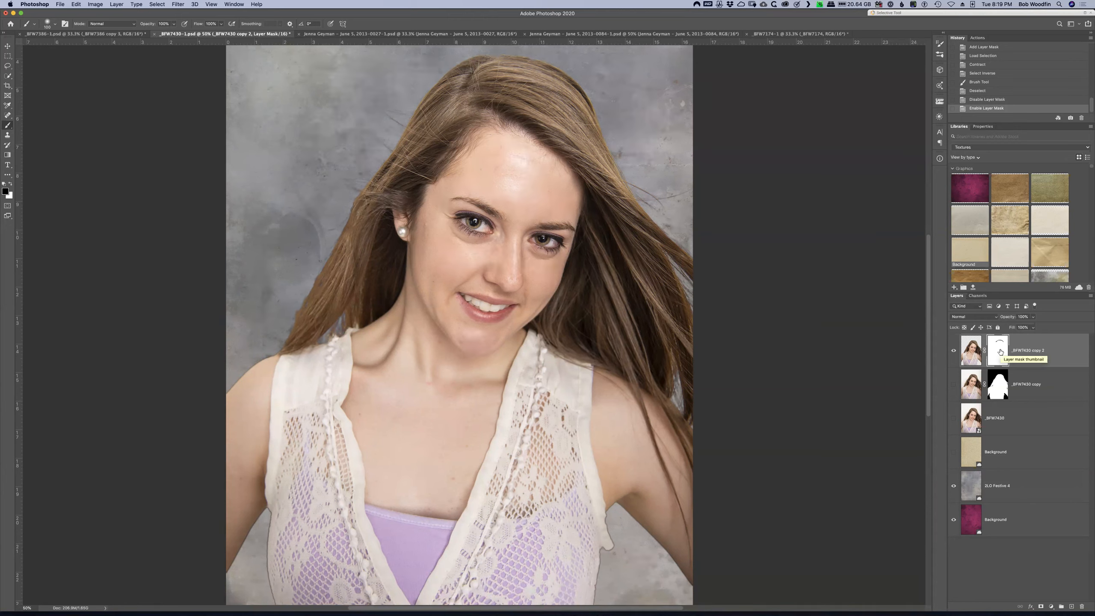
Restore the inverted selection, paint the mask along the shoulder and both lower blouse edges with an enlarged brush, and deselect
{"action": "left_click", "coordinate": [984, 82]}
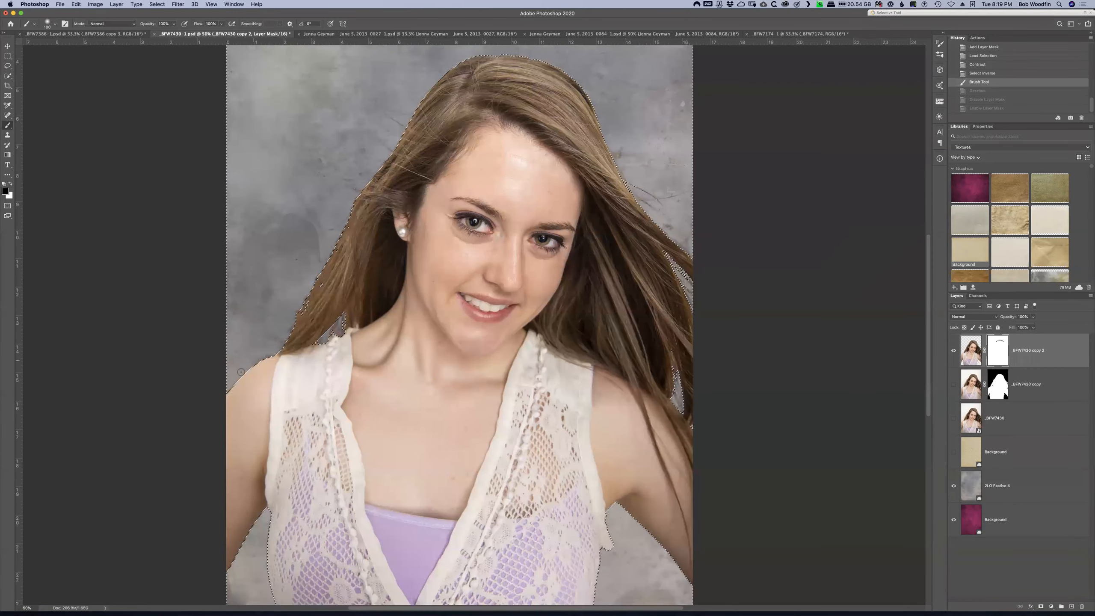
{"action": "left_click_drag", "start_coordinate": [228, 402], "coordinate": [226, 405]}
{"action": "mouse_move", "coordinate": [270, 547]}
{"action": "left_mouse_down"}
{"action": "mouse_move", "coordinate": [263, 513]}
{"action": "mouse_move", "coordinate": [246, 540]}
{"action": "mouse_move", "coordinate": [268, 518]}
{"action": "mouse_move", "coordinate": [265, 604]}
{"action": "mouse_move", "coordinate": [268, 584]}
{"action": "left_mouse_up"}
{"action": "key", "text": "]"}
{"action": "key", "text": "]"}
{"action": "key", "text": "]"}
{"action": "key", "text": "]"}
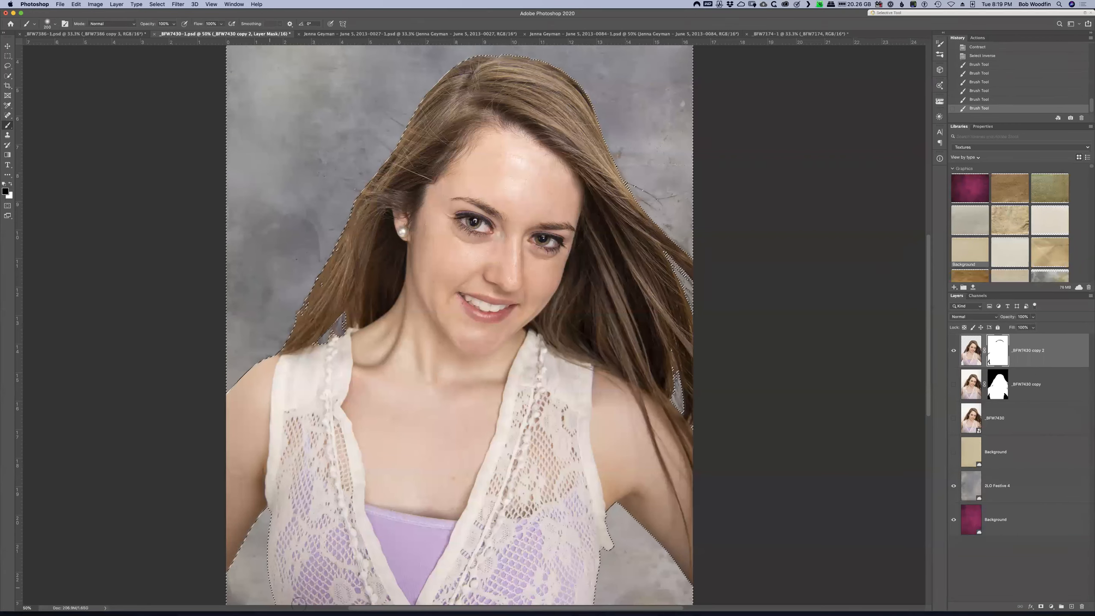
{"action": "mouse_move", "coordinate": [589, 531]}
{"action": "left_mouse_down"}
{"action": "mouse_move", "coordinate": [604, 519]}
{"action": "mouse_move", "coordinate": [611, 534]}
{"action": "mouse_move", "coordinate": [594, 595]}
{"action": "left_mouse_up"}
{"action": "key", "text": "super+d"}
In the document ending in 0084-1.psd, place the magenta Background texture, enlarge it to cover the canvas, and move it beneath the portrait layer
{"action": "left_click", "coordinate": [610, 34]}
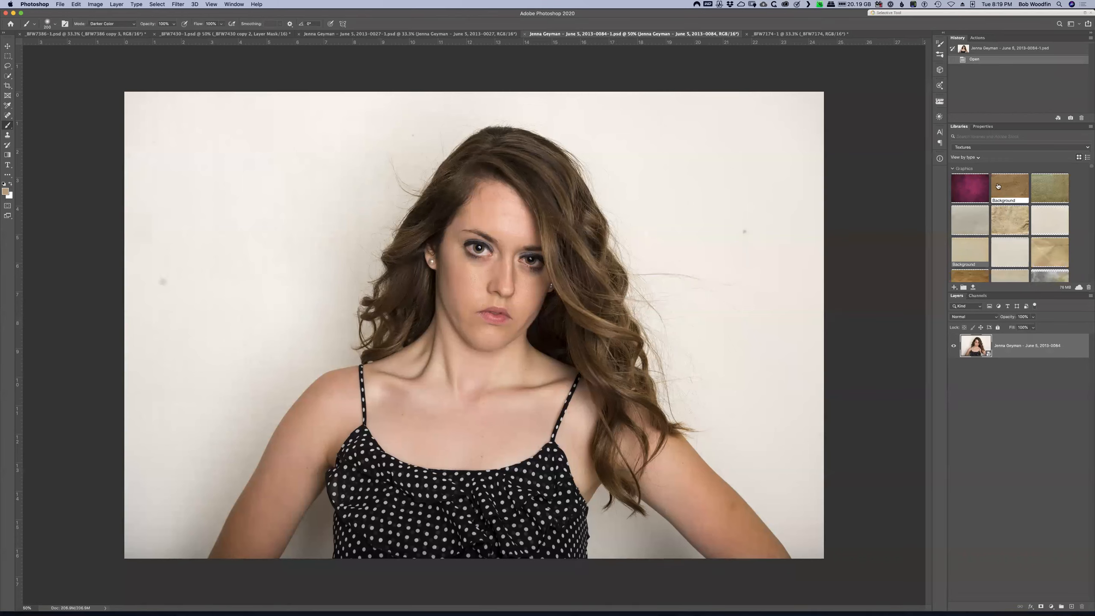
{"action": "left_click_drag", "start_coordinate": [967, 190], "coordinate": [1025, 340]}
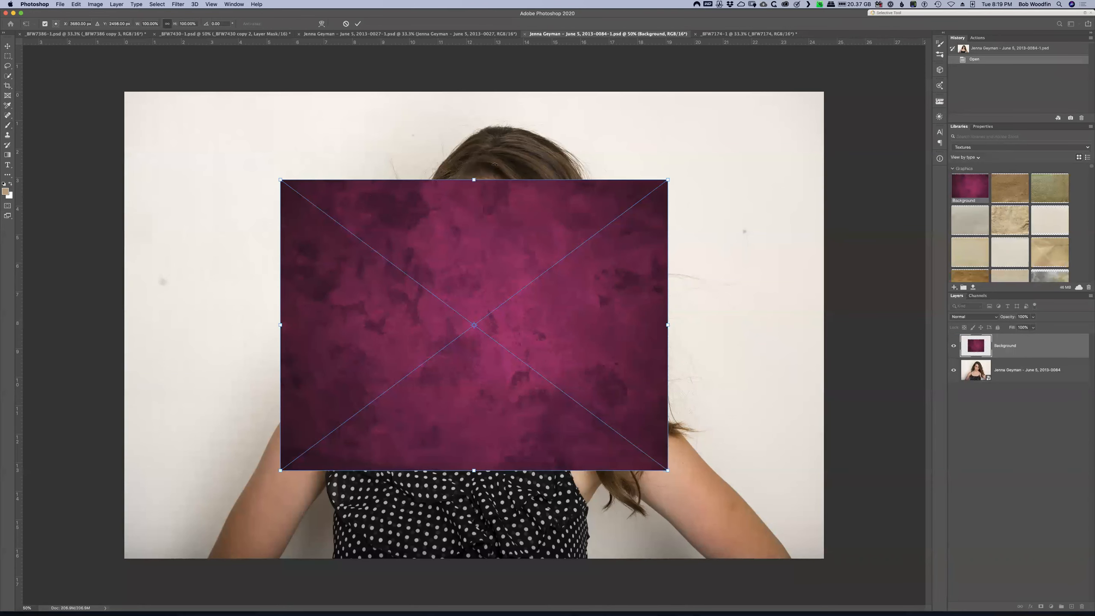
{"action": "left_click_drag", "start_coordinate": [474, 178], "coordinate": [503, 54]}
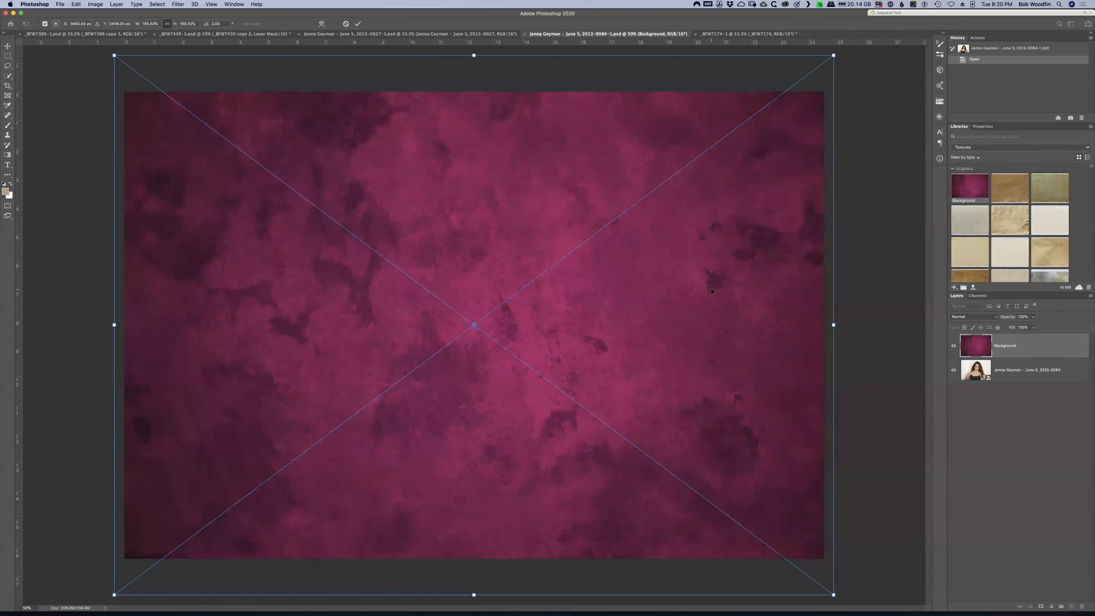
{"action": "key", "text": "Return"}
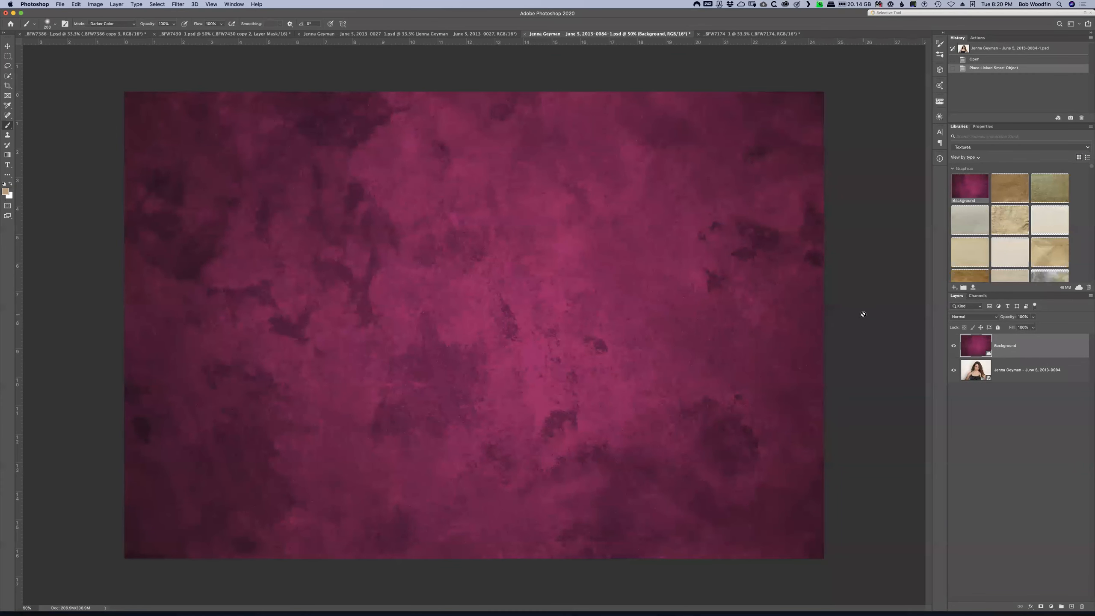
{"action": "left_click_drag", "start_coordinate": [1034, 358], "coordinate": [1043, 385]}
{"action": "left_click", "coordinate": [1041, 372]}
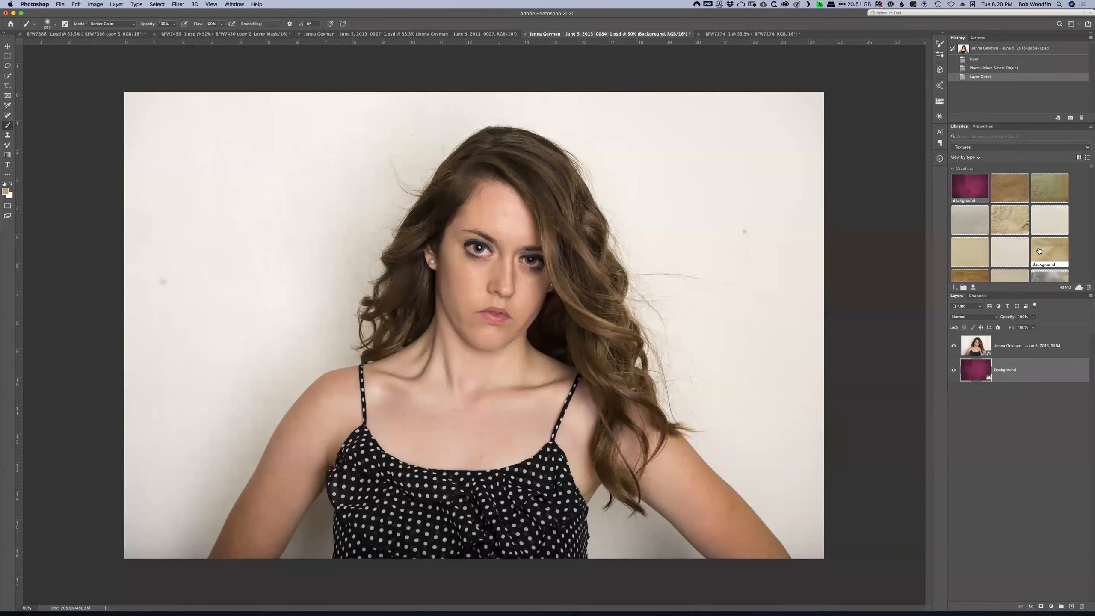
Place the 2LO Festive 6 texture between the portrait and the magenta backdrop and enlarge it to cover the whole canvas
{"action": "scroll", "coordinate": [1039, 249], "scroll_direction": "down", "scroll_amount": 2}
{"action": "scroll", "coordinate": [1039, 250], "scroll_direction": "down", "scroll_amount": 2}
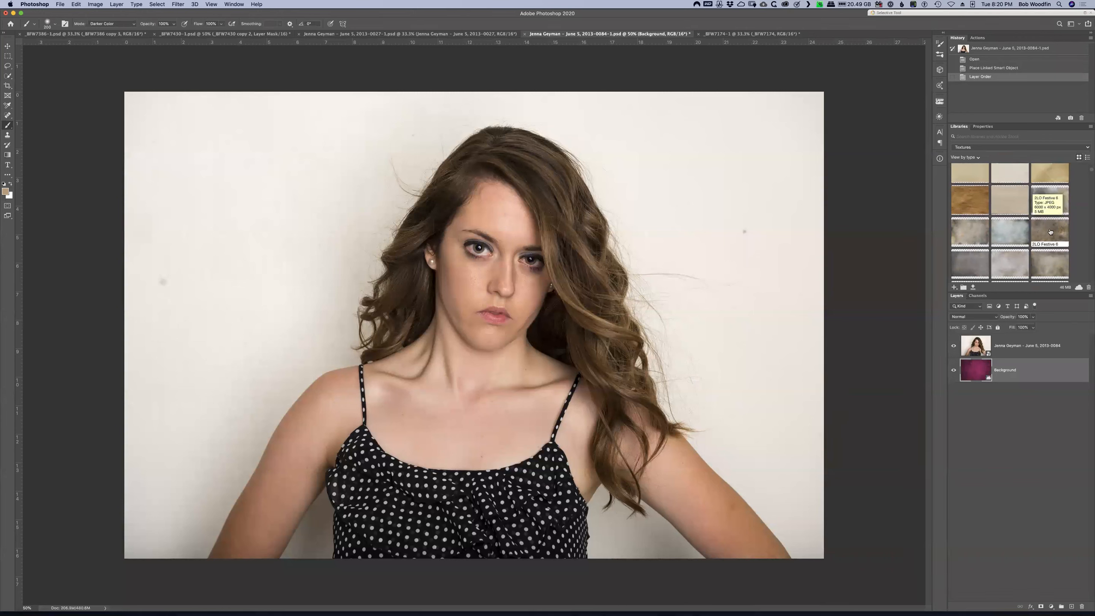
{"action": "left_click_drag", "start_coordinate": [1026, 324], "coordinate": [1020, 360]}
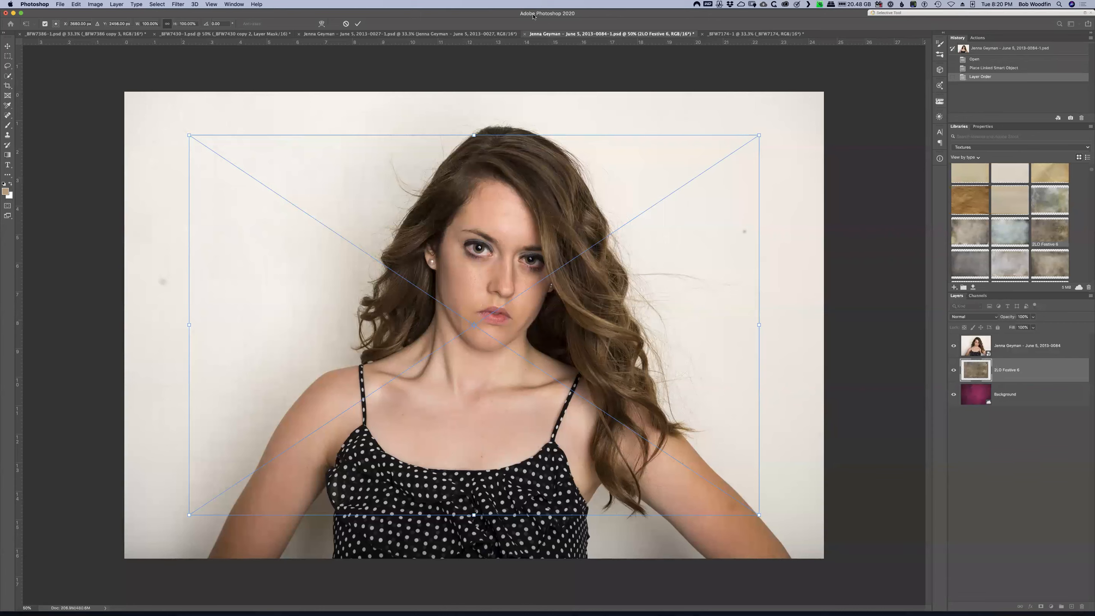
{"action": "left_click_drag", "start_coordinate": [474, 135], "coordinate": [489, 64]}
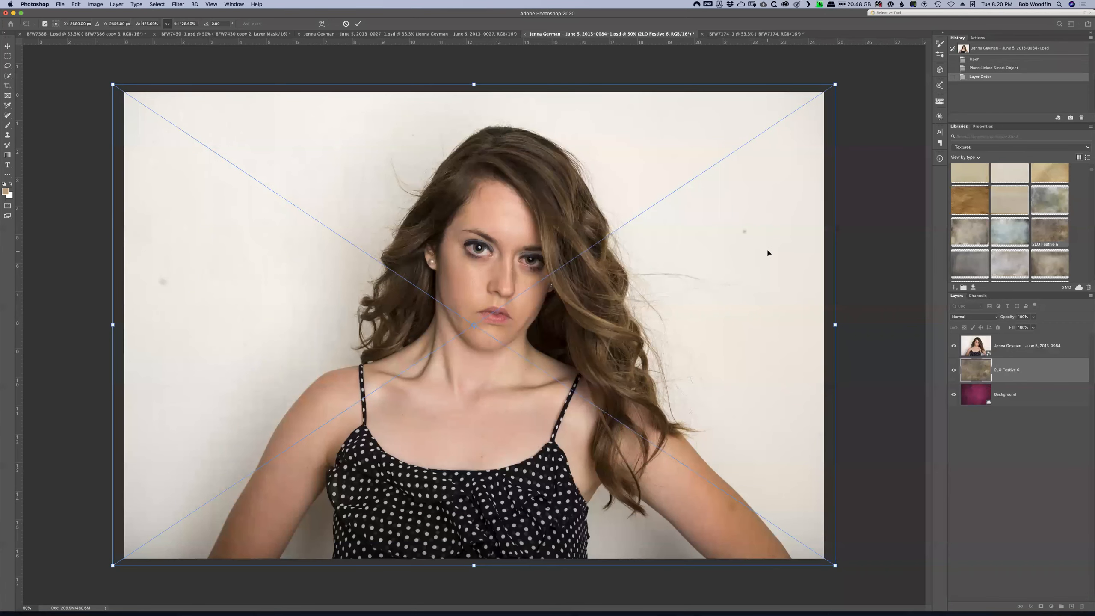
{"action": "key", "text": "Return"}
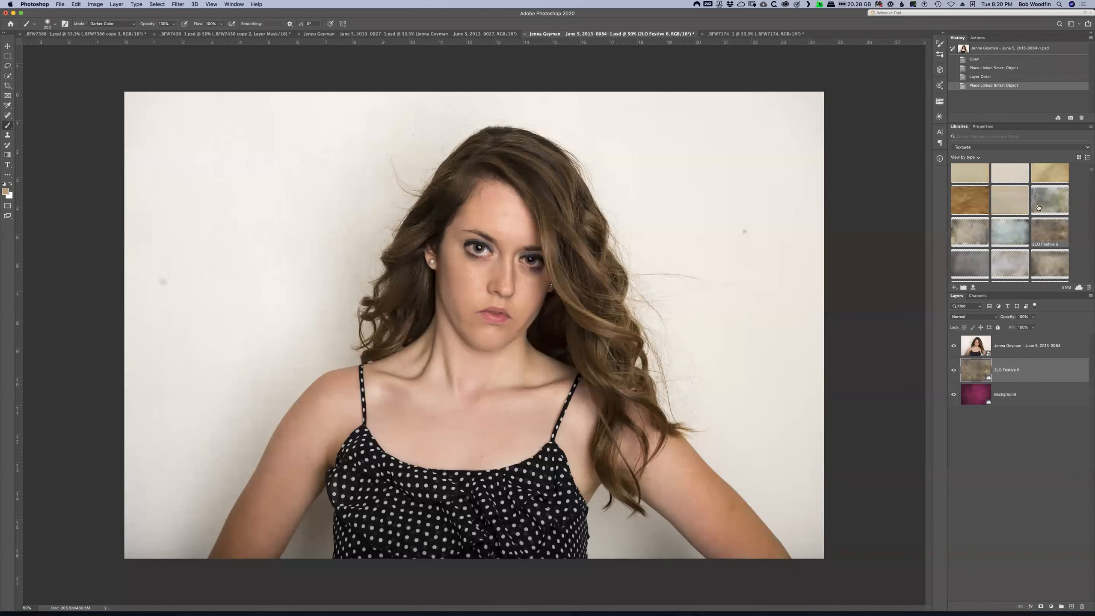
Place the pale cream Background texture directly beneath the portrait layer and enlarge it to cover the canvas
{"action": "scroll", "coordinate": [1035, 216], "scroll_direction": "up", "scroll_amount": 5}
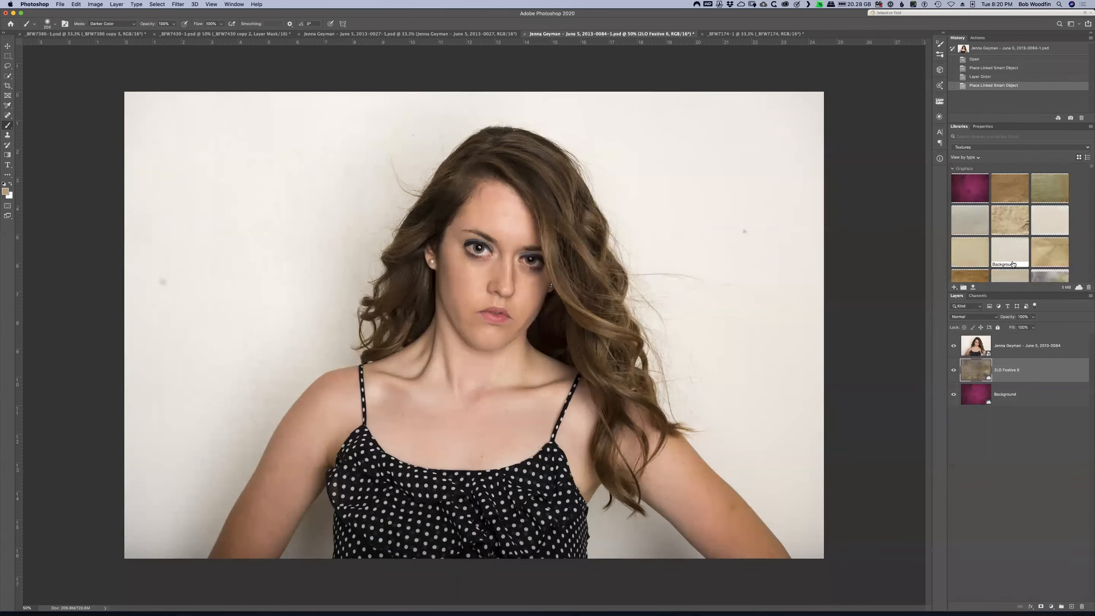
{"action": "left_click_drag", "start_coordinate": [1016, 257], "coordinate": [1026, 363]}
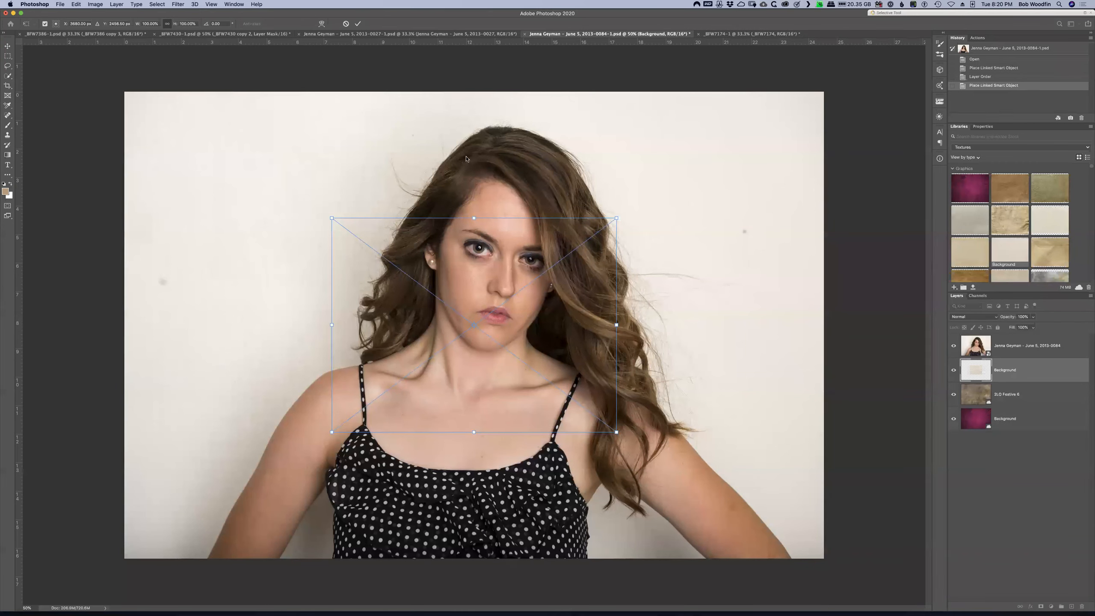
{"action": "left_click_drag", "start_coordinate": [476, 218], "coordinate": [508, 43]}
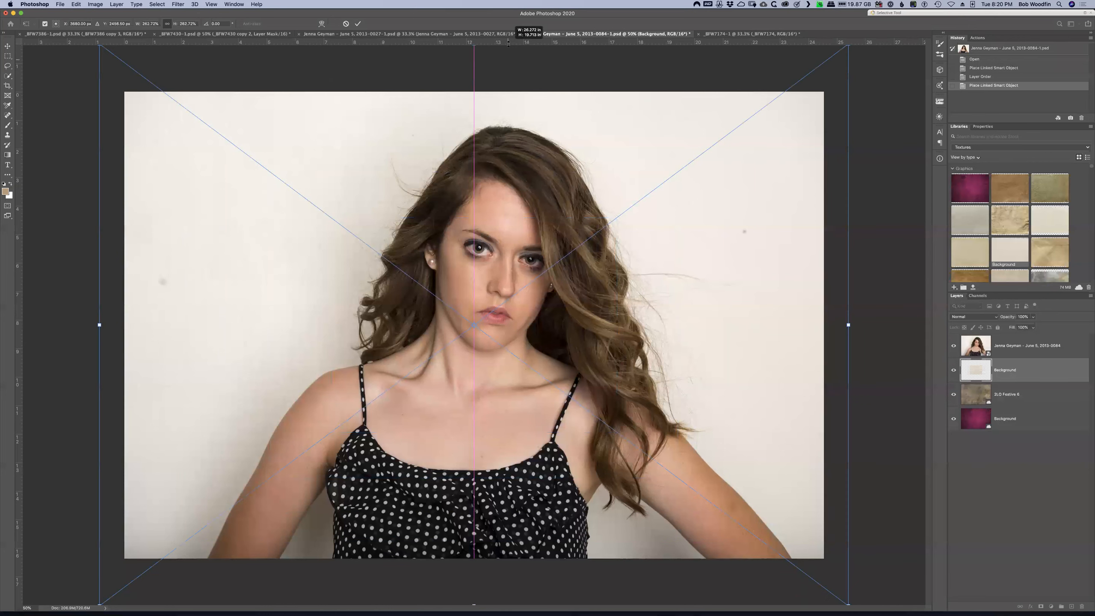
{"action": "key", "text": "Return"}
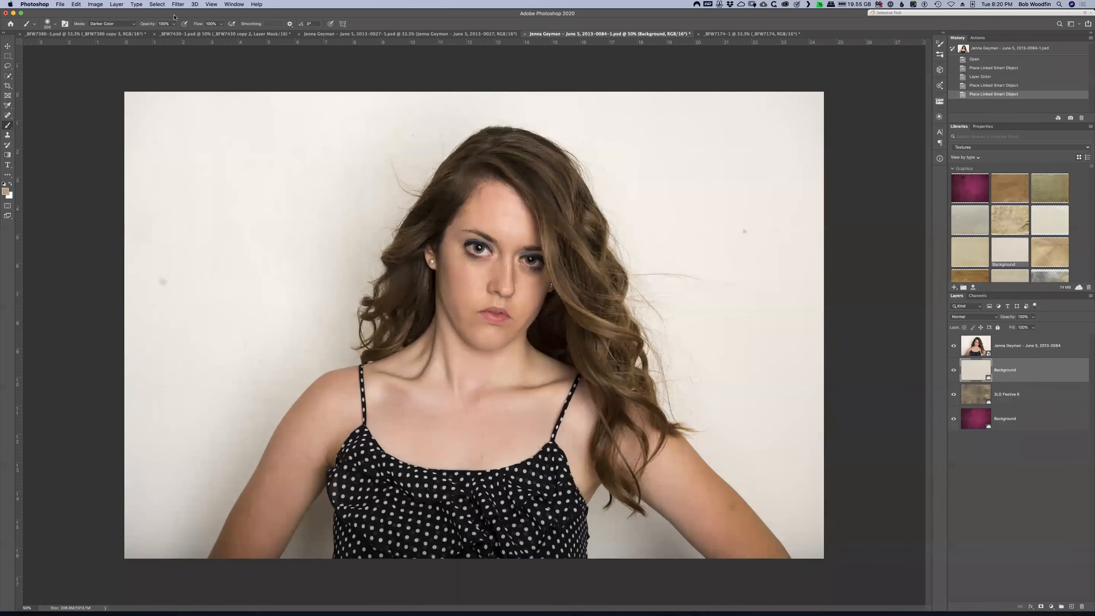
{"action": "left_click", "coordinate": [157, 4]}
{"action": "left_click", "coordinate": [172, 96]}
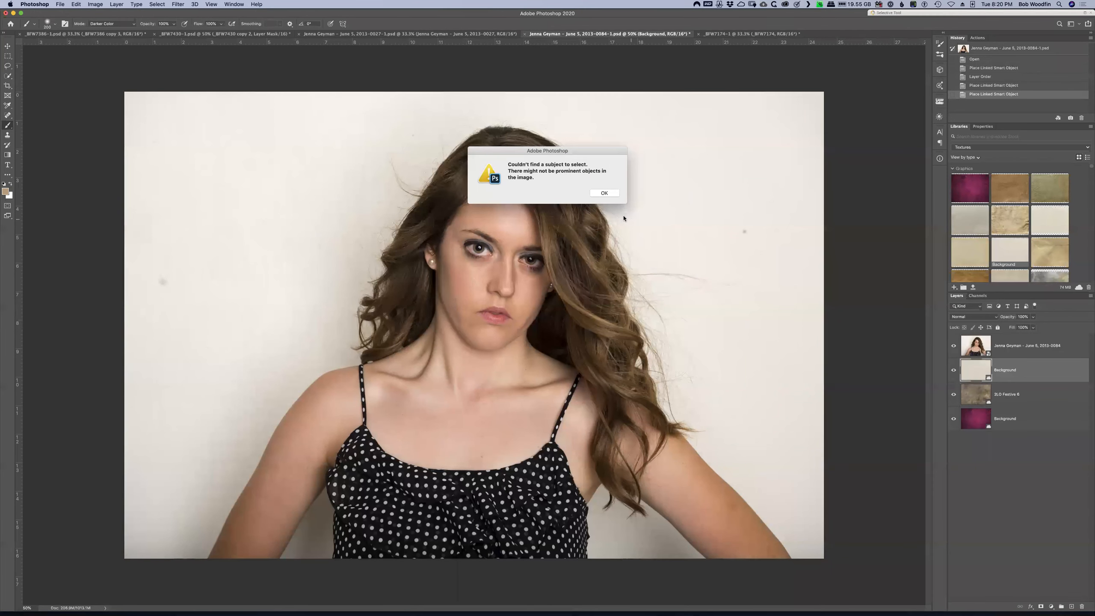
{"action": "left_click", "coordinate": [600, 194]}
Use Select Subject on the original portrait layer and open the resulting selection in Select and Mask
{"action": "left_click", "coordinate": [1039, 353]}
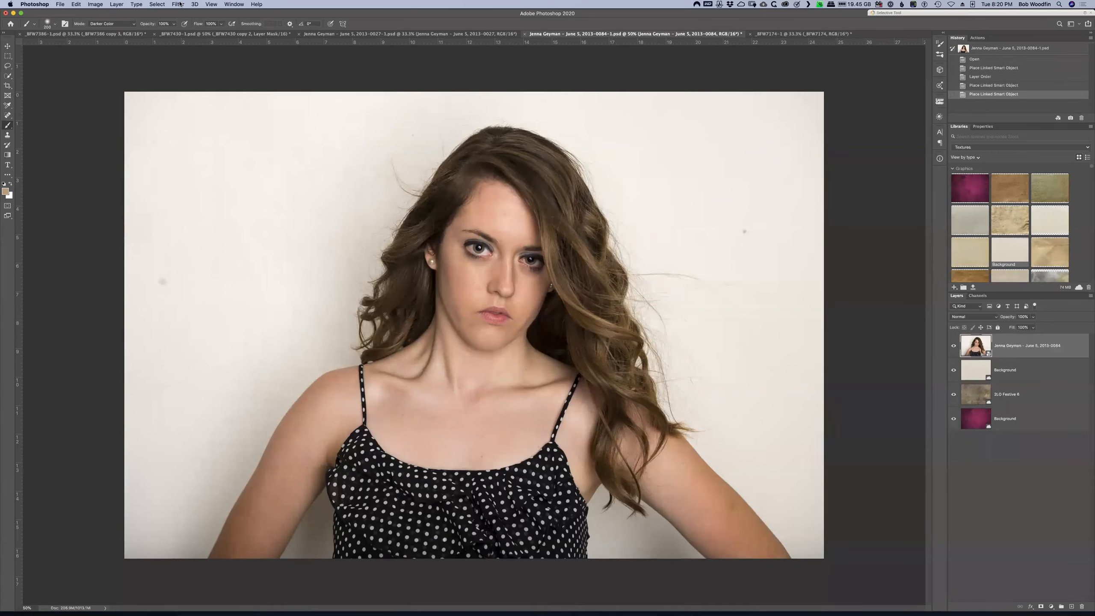
{"action": "left_click", "coordinate": [158, 5]}
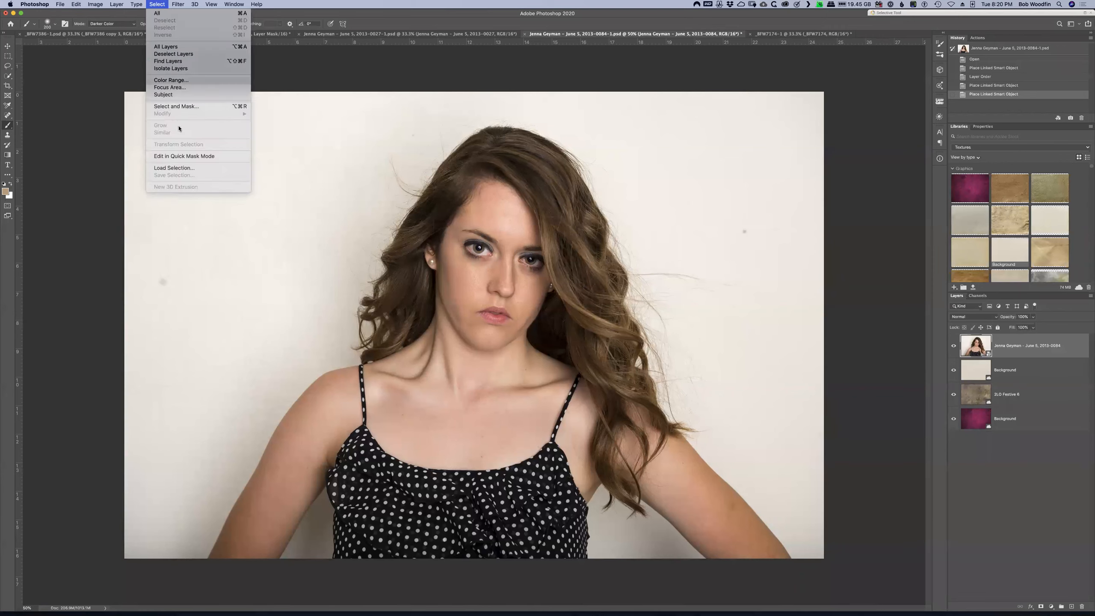
{"action": "left_click", "coordinate": [176, 95]}
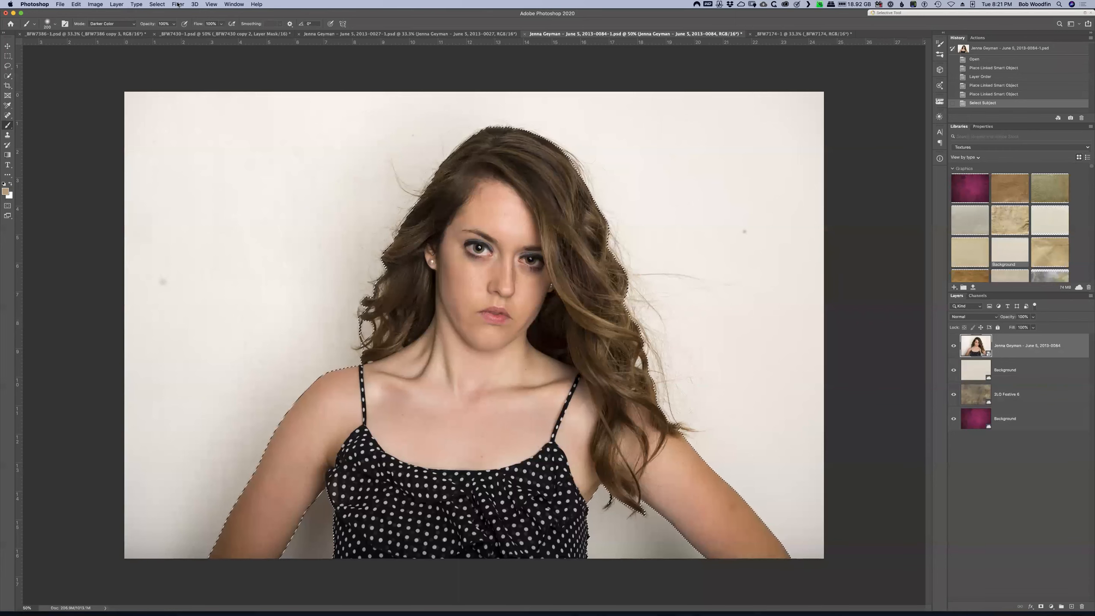
{"action": "left_click", "coordinate": [155, 4]}
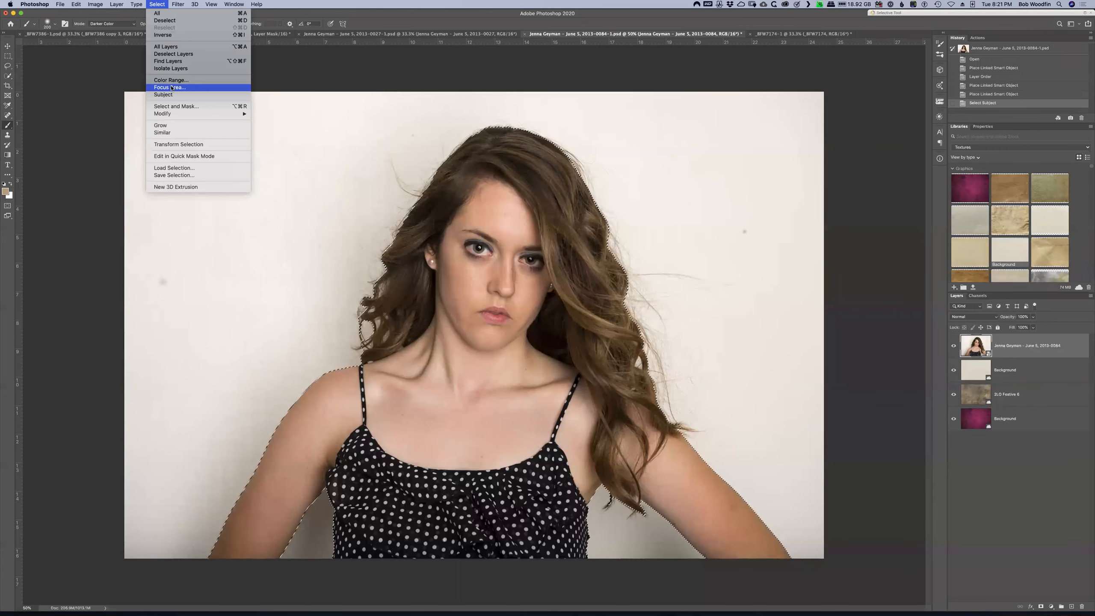
{"action": "left_click", "coordinate": [180, 107]}
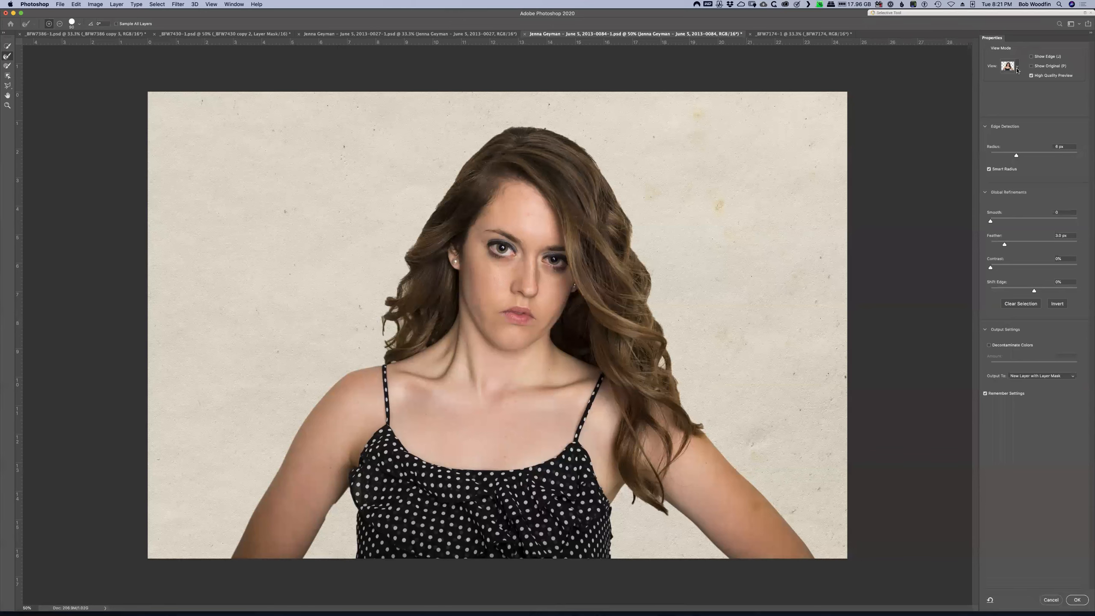
Inspect the cutout with Show Edge on and off, and with the On White view at several preview opacities
{"action": "left_click", "coordinate": [1031, 56]}
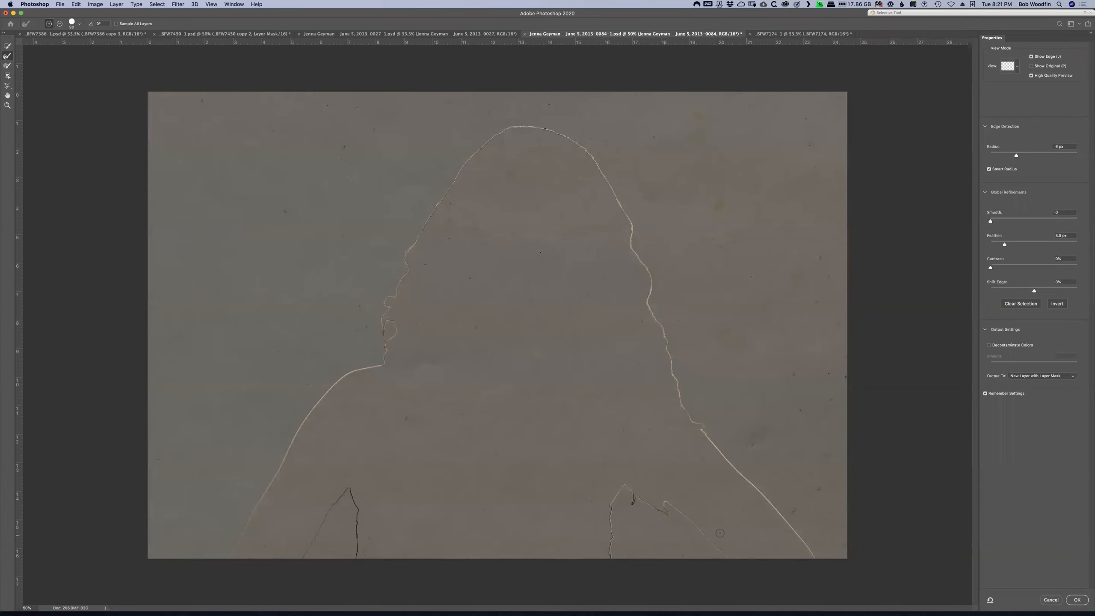
{"action": "left_click", "coordinate": [1032, 57]}
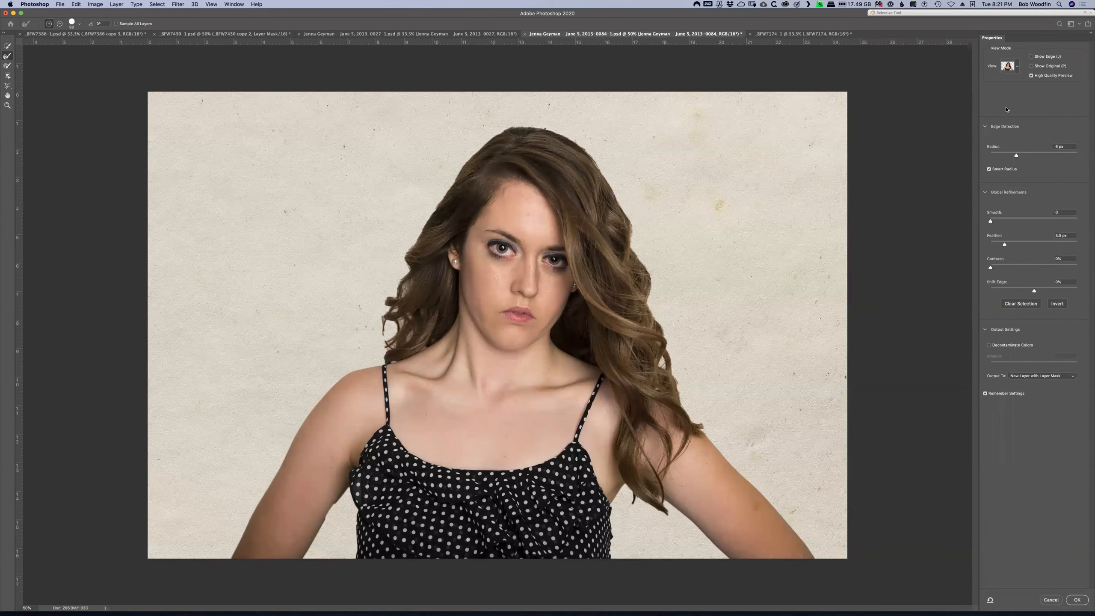
{"action": "left_click", "coordinate": [1019, 67]}
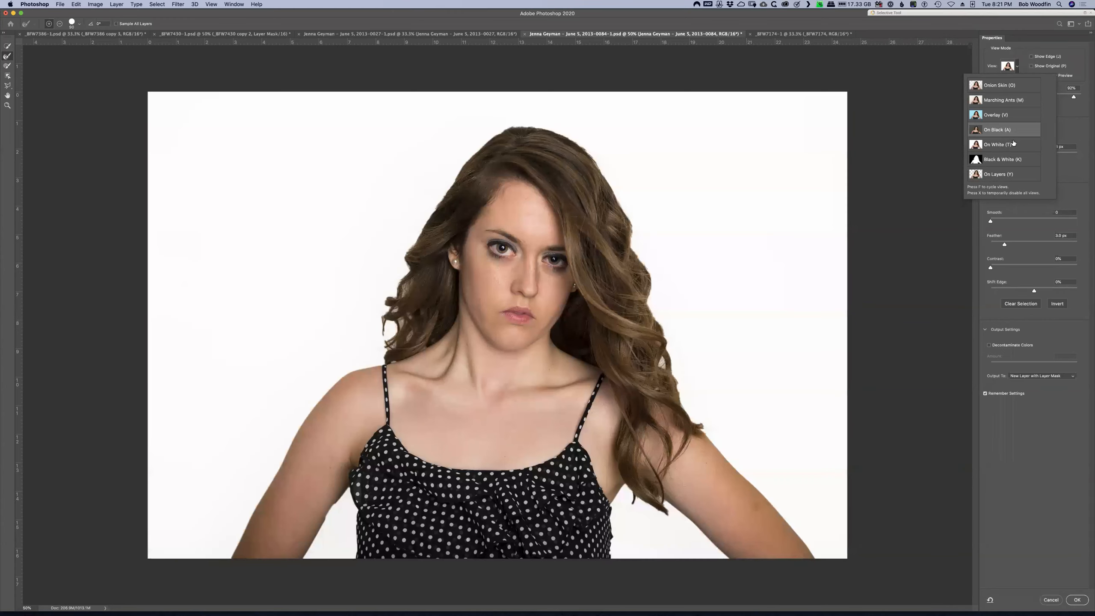
{"action": "left_click", "coordinate": [1013, 144]}
{"action": "left_click_drag", "start_coordinate": [1074, 97], "coordinate": [1002, 97]}
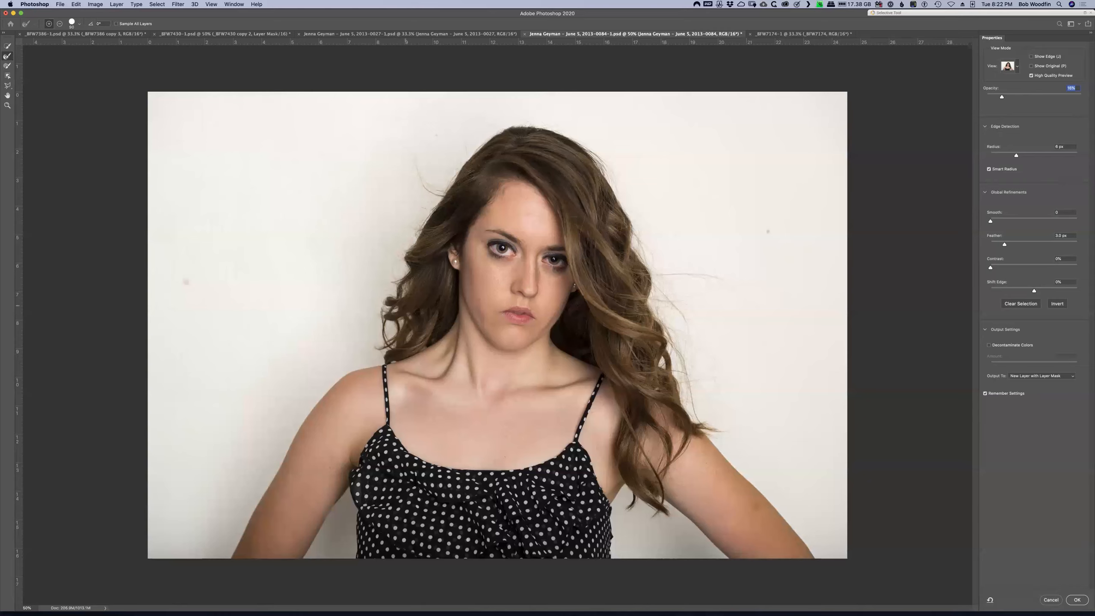
{"action": "left_click_drag", "start_coordinate": [1002, 99], "coordinate": [1030, 98]}
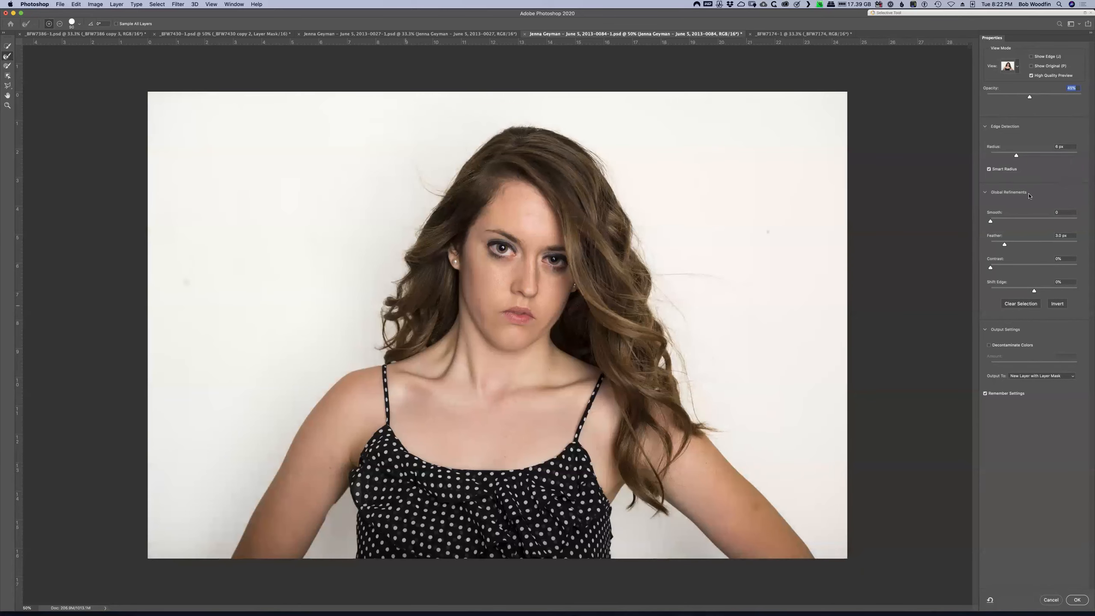
{"action": "left_click_drag", "start_coordinate": [1029, 98], "coordinate": [1056, 99]}
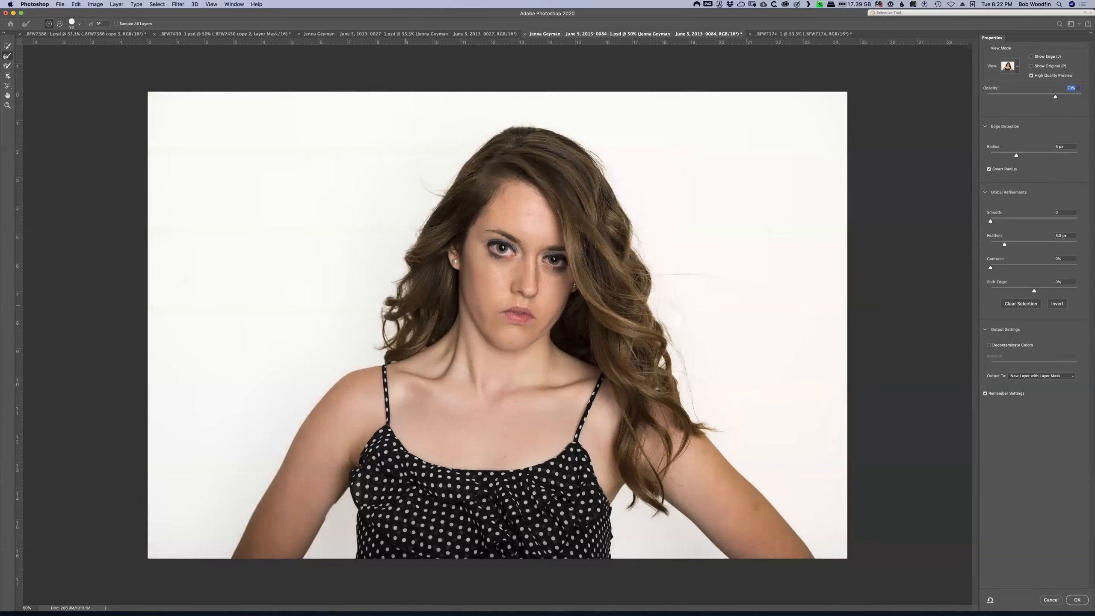
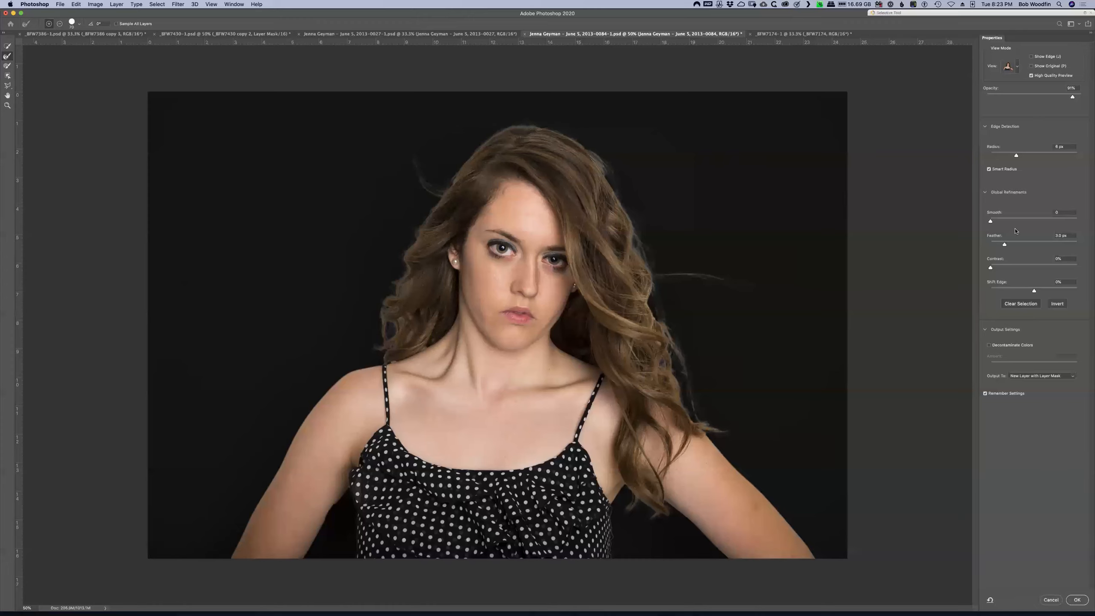
Output the selection to a new layer with a layer mask, and hide the pale cream and 2LO Festive 6 textures
{"action": "left_click", "coordinate": [1064, 603]}
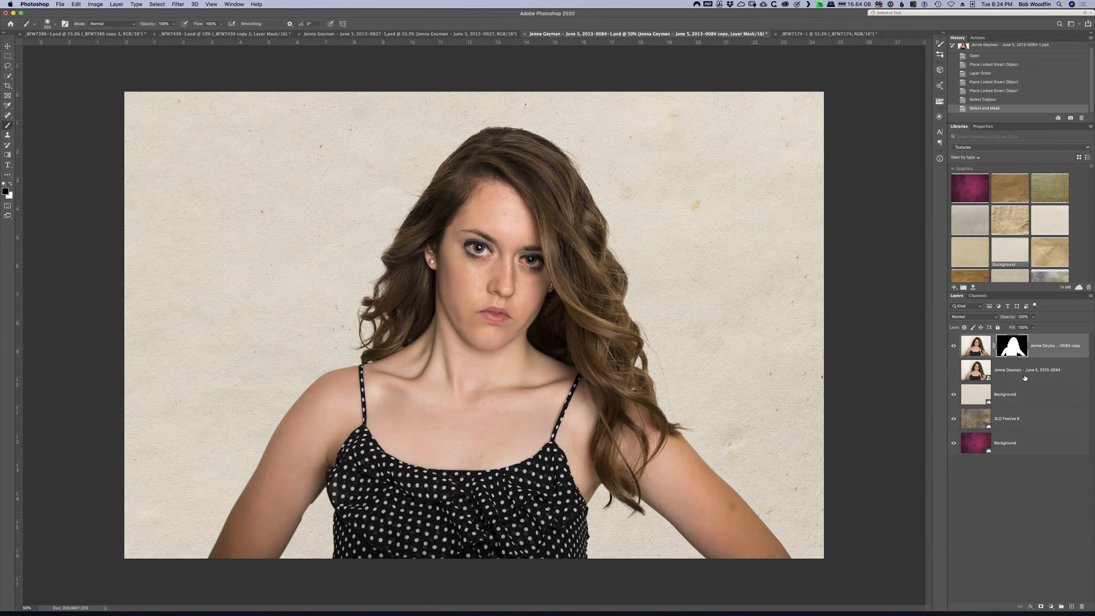
{"action": "left_click", "coordinate": [953, 394]}
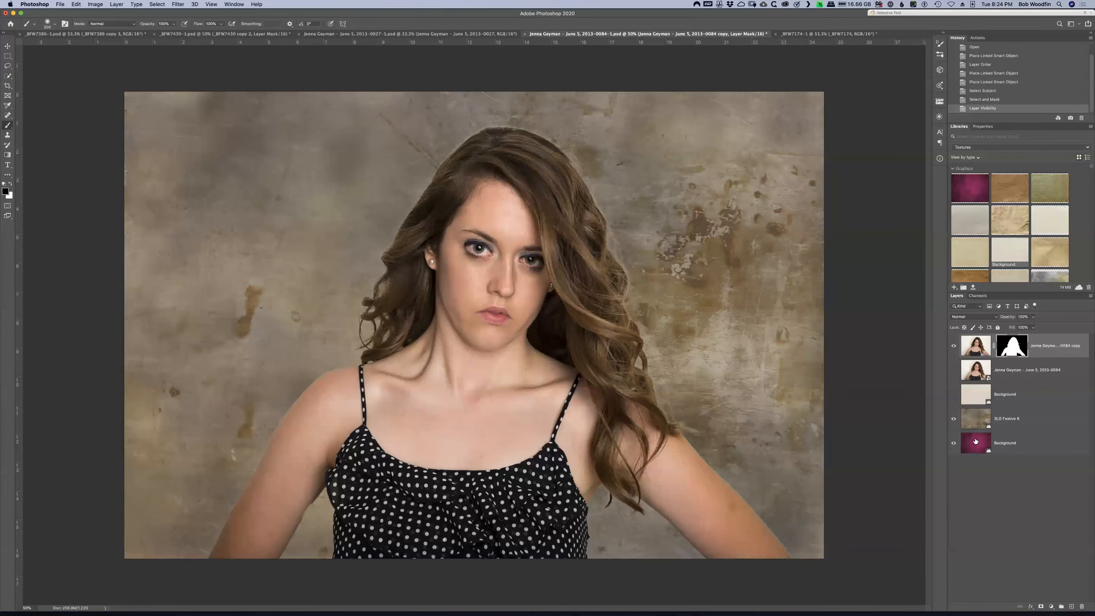
{"action": "left_click", "coordinate": [953, 420]}
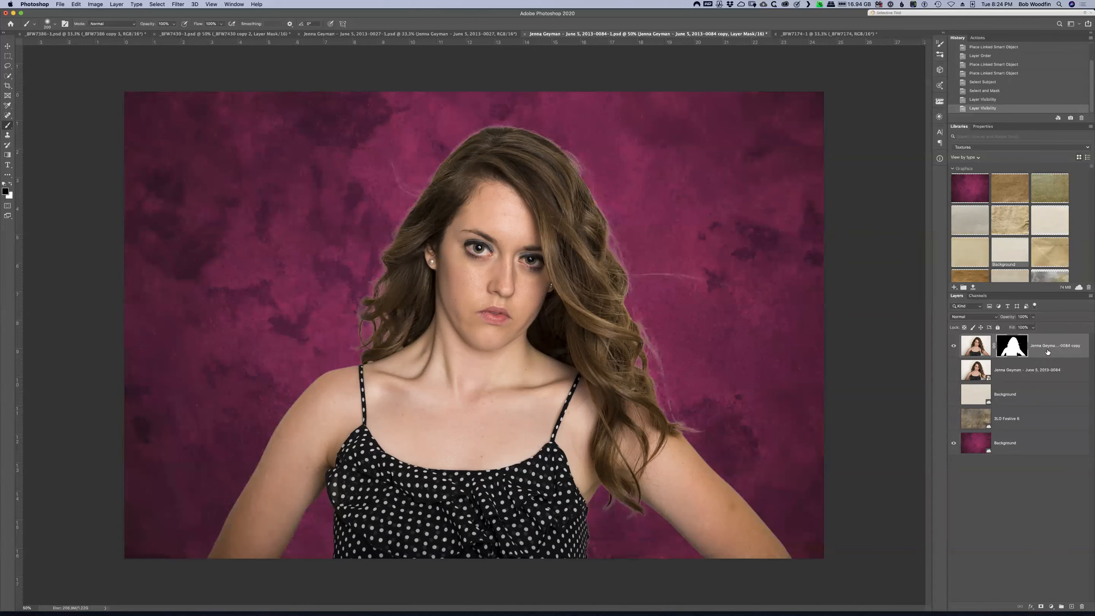
Duplicate the masked portrait layer, hide the masked layer beneath, and apply the duplicate's layer mask
{"action": "key", "text": "ctrl+j"}
{"action": "left_click", "coordinate": [953, 370]}
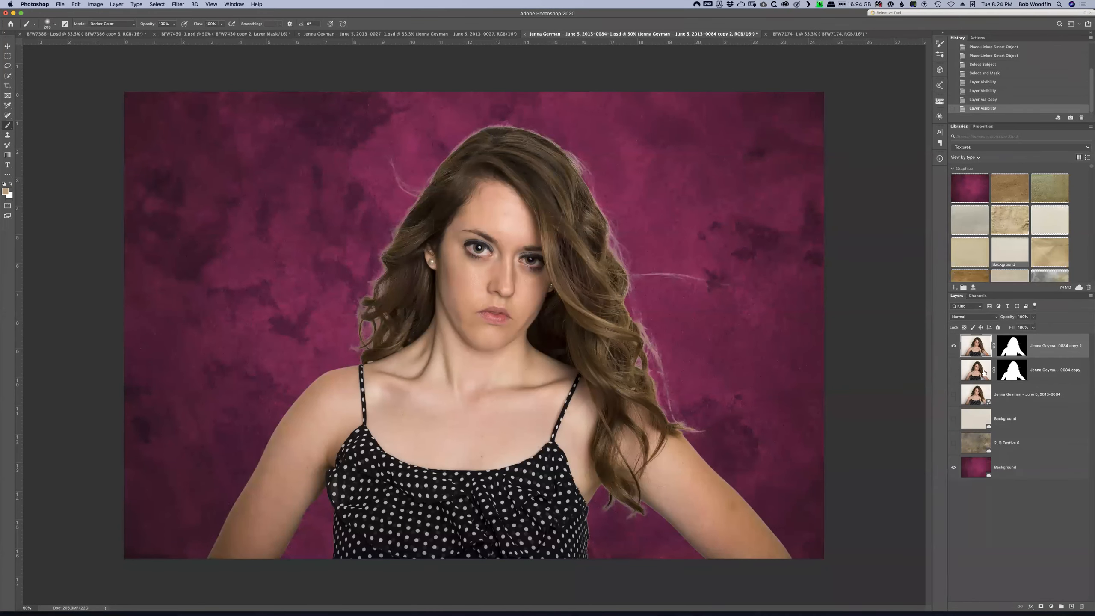
{"action": "right_click", "coordinate": [1014, 343]}
{"action": "left_click", "coordinate": [1027, 366]}
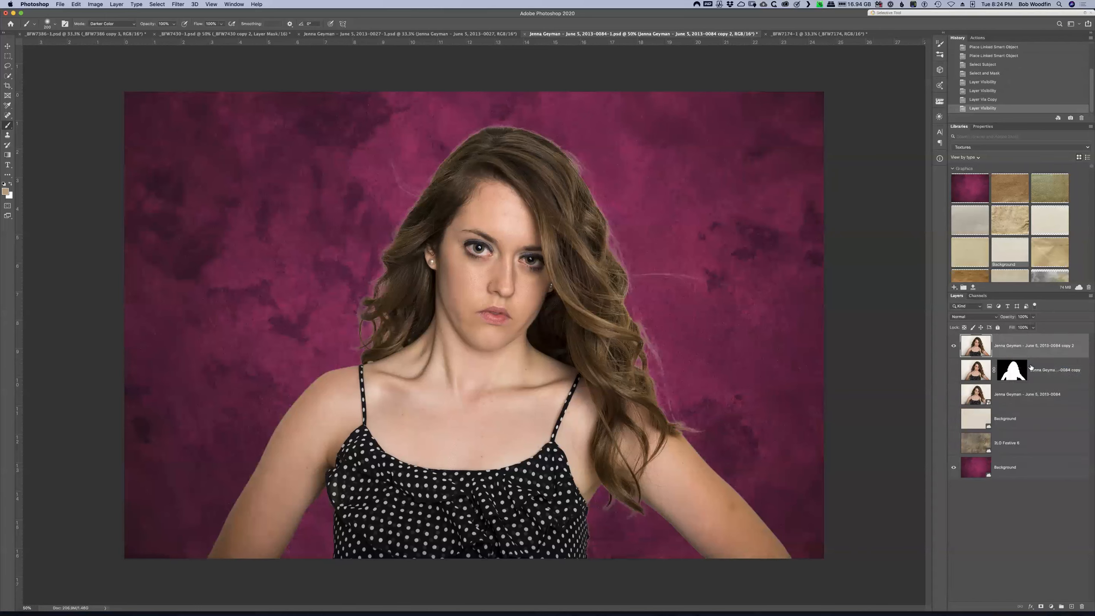
Try defringing the duplicate cutout with a width of 2 pixels, and undo it
{"action": "left_click", "coordinate": [95, 5]}
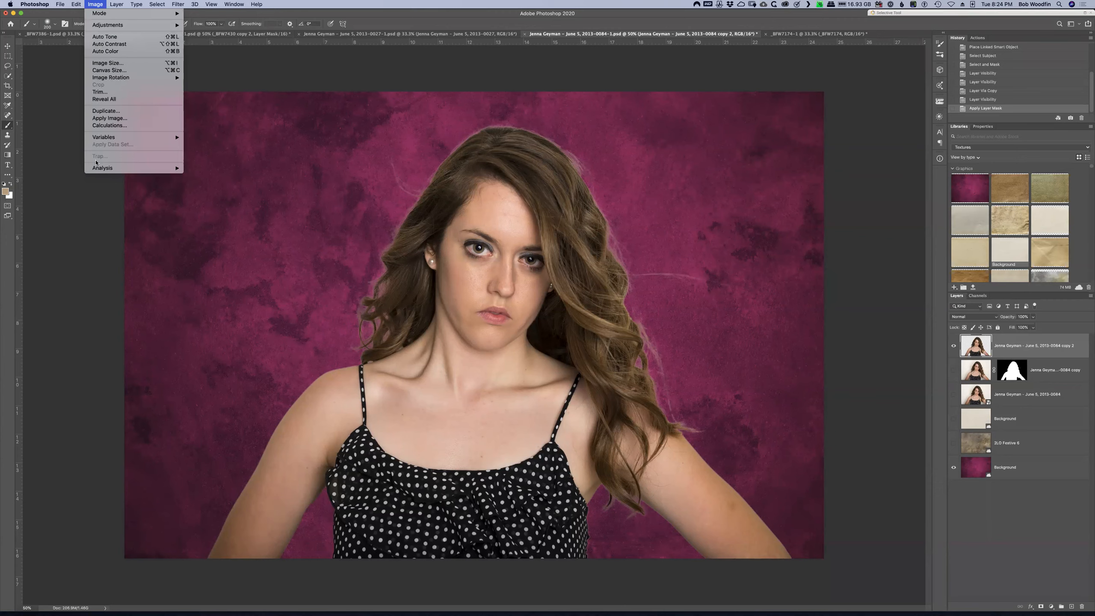
{"action": "mouse_move", "coordinate": [113, 4]}
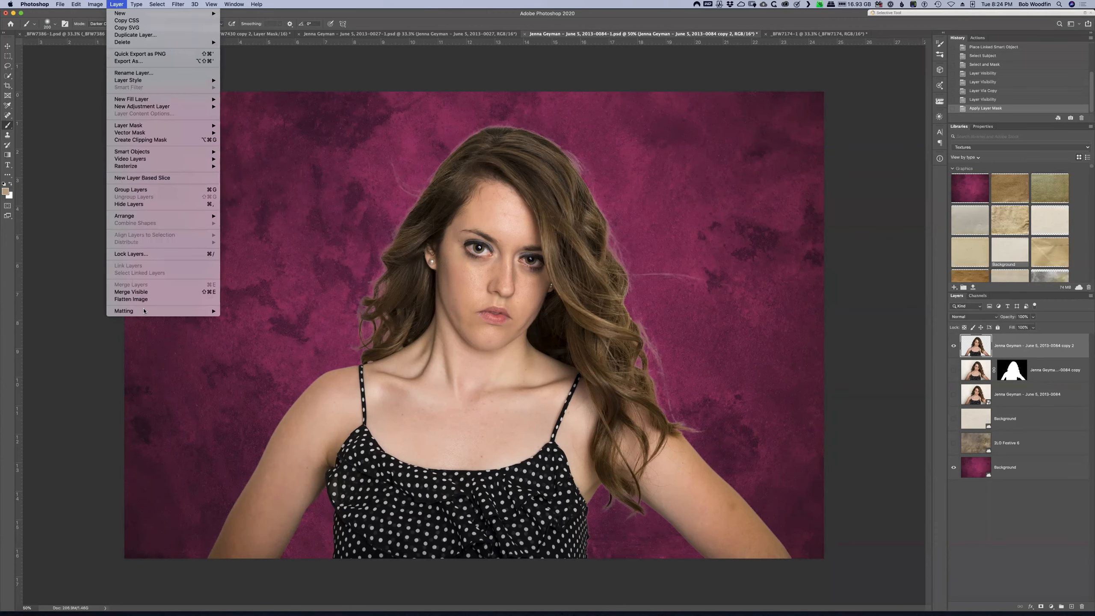
{"action": "mouse_move", "coordinate": [194, 311]}
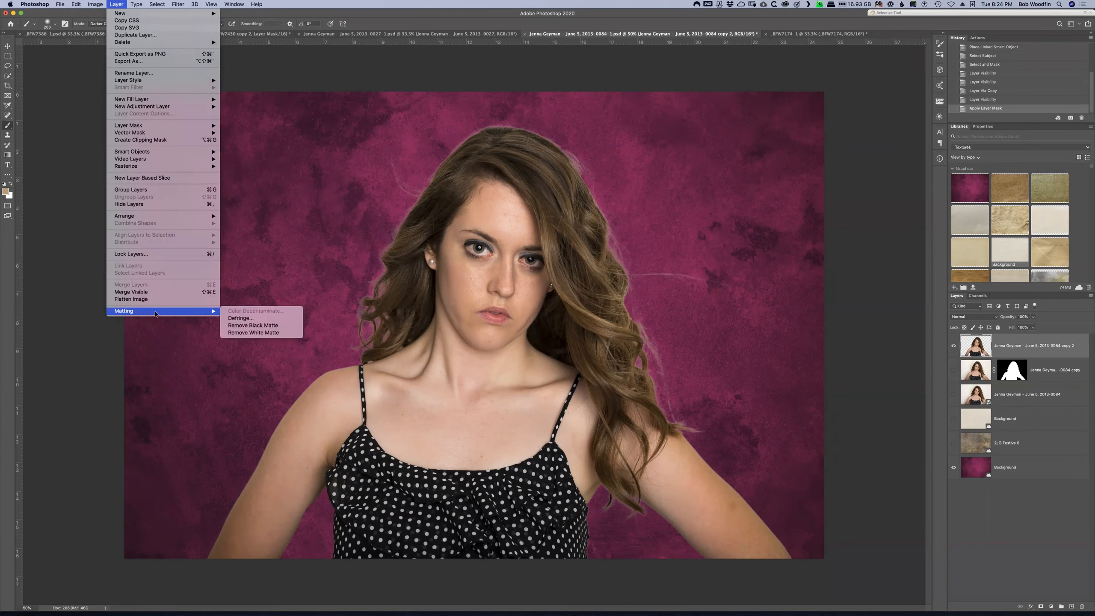
{"action": "left_click", "coordinate": [275, 319]}
{"action": "type", "text": "2"}
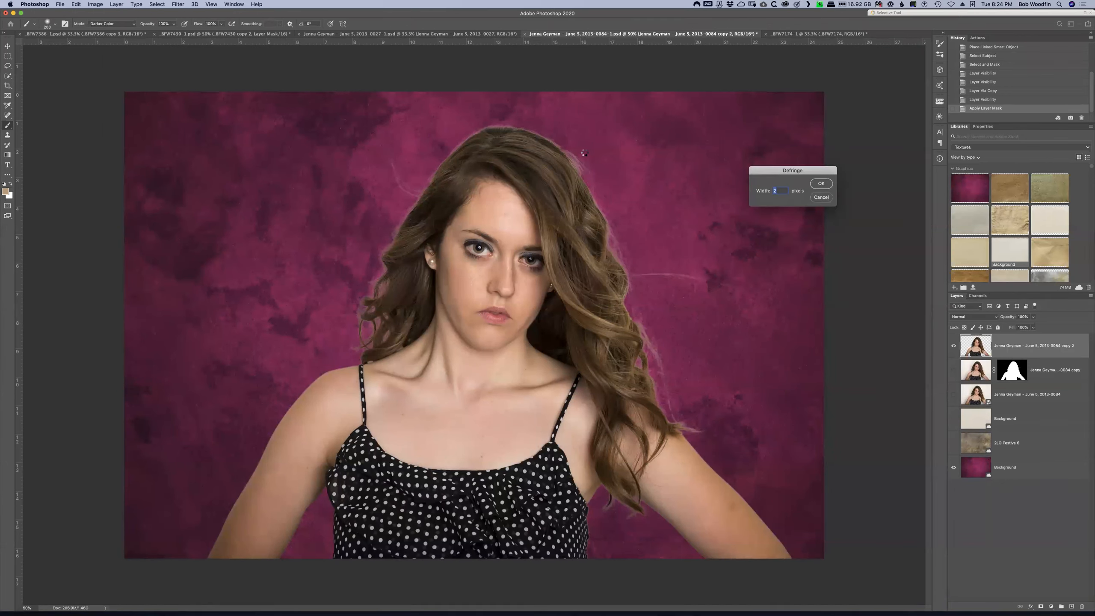
{"action": "key", "text": "Return"}
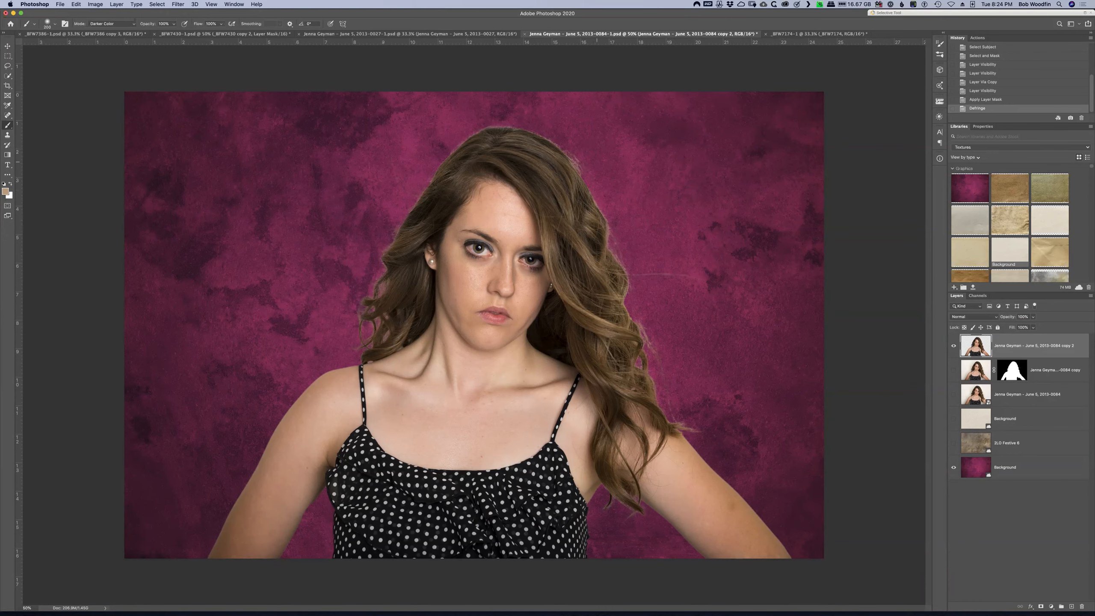
{"action": "key", "text": "super+z"}
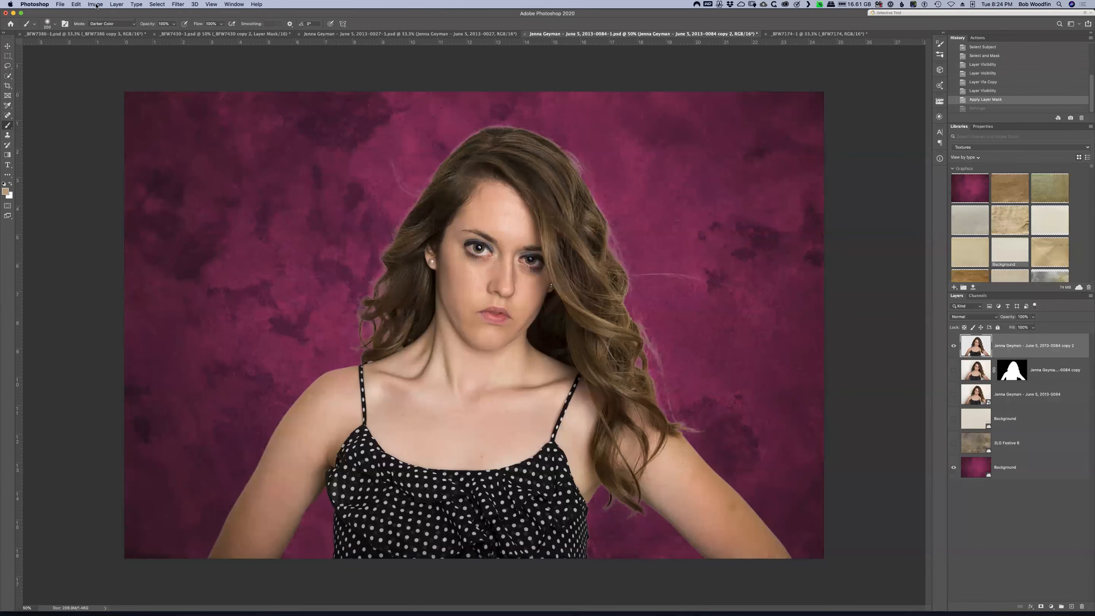
Remove the white matte from the duplicate cutout and undo the stray brush stroke
{"action": "left_click", "coordinate": [117, 4]}
{"action": "mouse_move", "coordinate": [172, 311]}
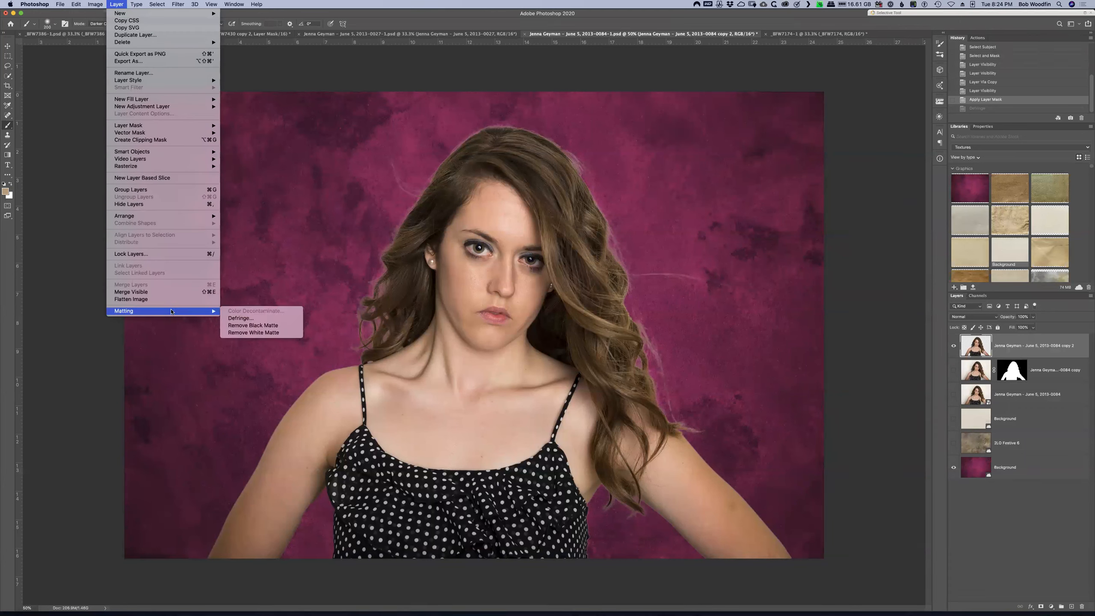
{"action": "left_click", "coordinate": [265, 333]}
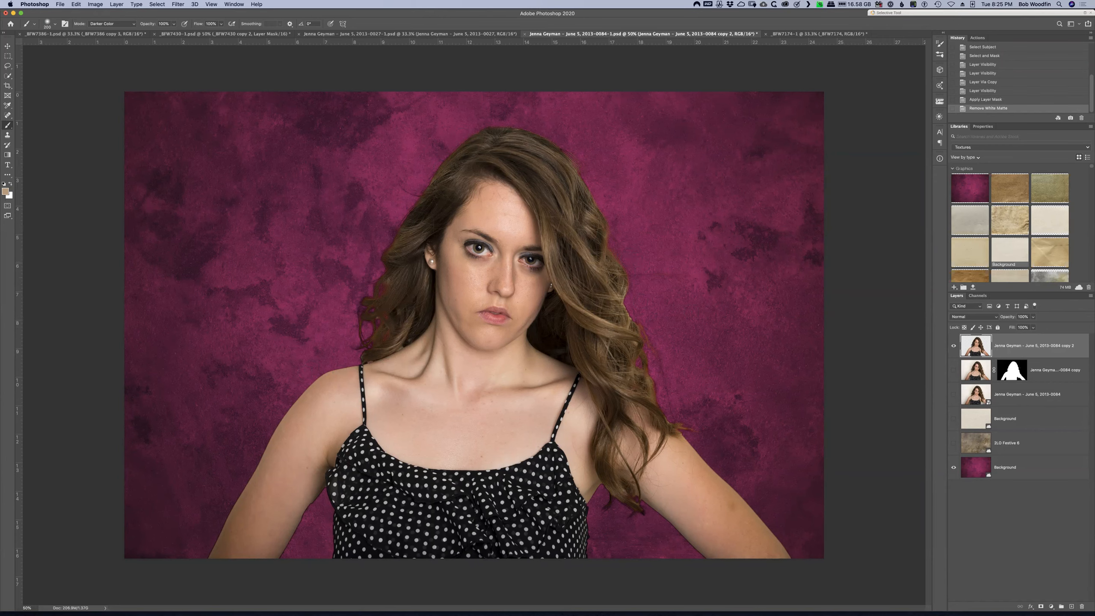
{"action": "left_click_drag", "start_coordinate": [630, 294], "coordinate": [634, 277]}
{"action": "key", "text": "super+z"}
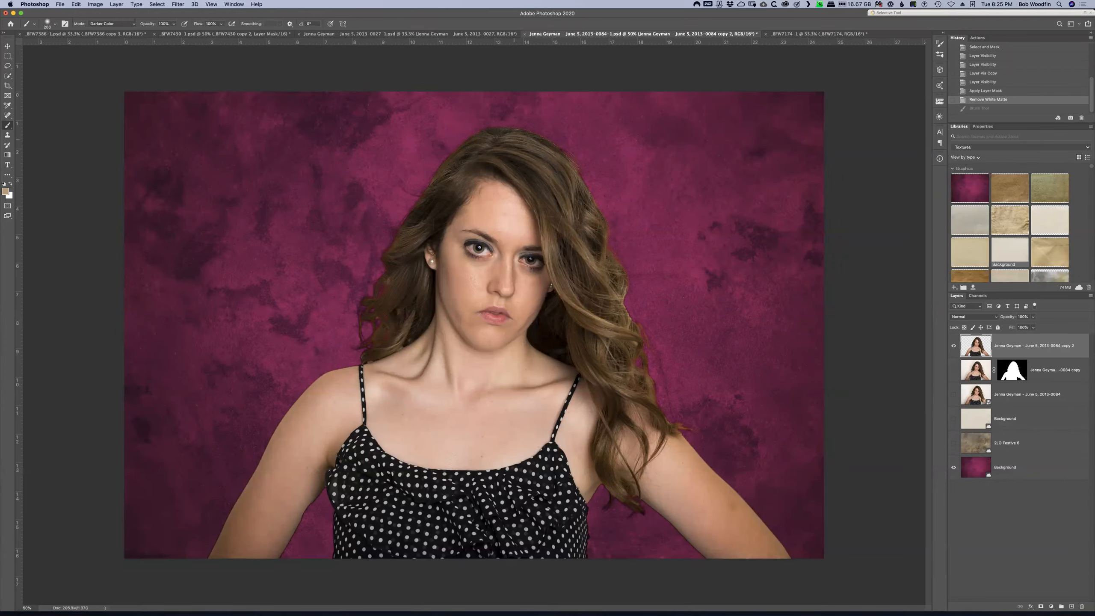
Show the masked portrait layer beneath the cleaned cutout and set the cutout's opacity to 99%
{"action": "left_click", "coordinate": [953, 370]}
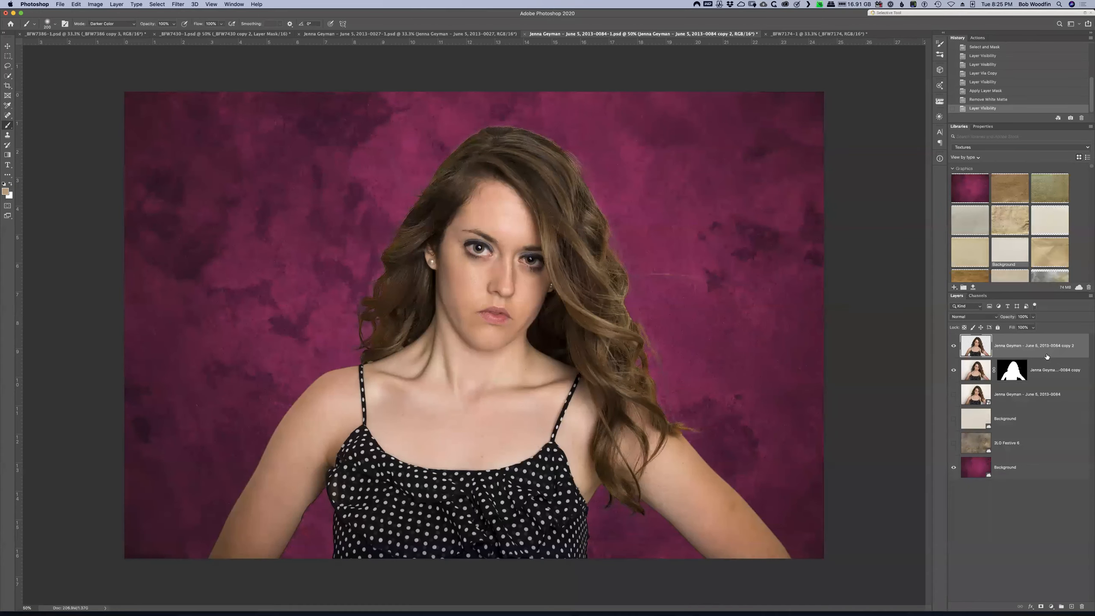
{"action": "mouse_move", "coordinate": [1011, 318]}
{"action": "left_mouse_down"}
{"action": "mouse_move", "coordinate": [1002, 319]}
{"action": "mouse_move", "coordinate": [1011, 318]}
{"action": "left_mouse_up"}
Reveal the 2LO Festive 6 texture and the pale cream Background texture in turn behind the portrait
{"action": "key", "text": "super+minus"}
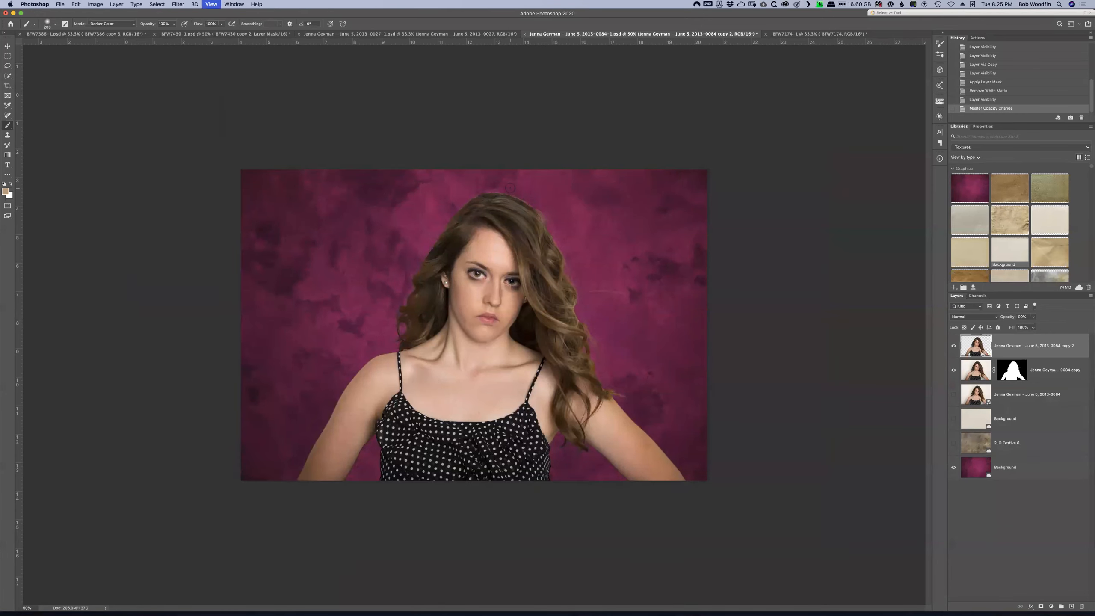
{"action": "left_click", "coordinate": [953, 443]}
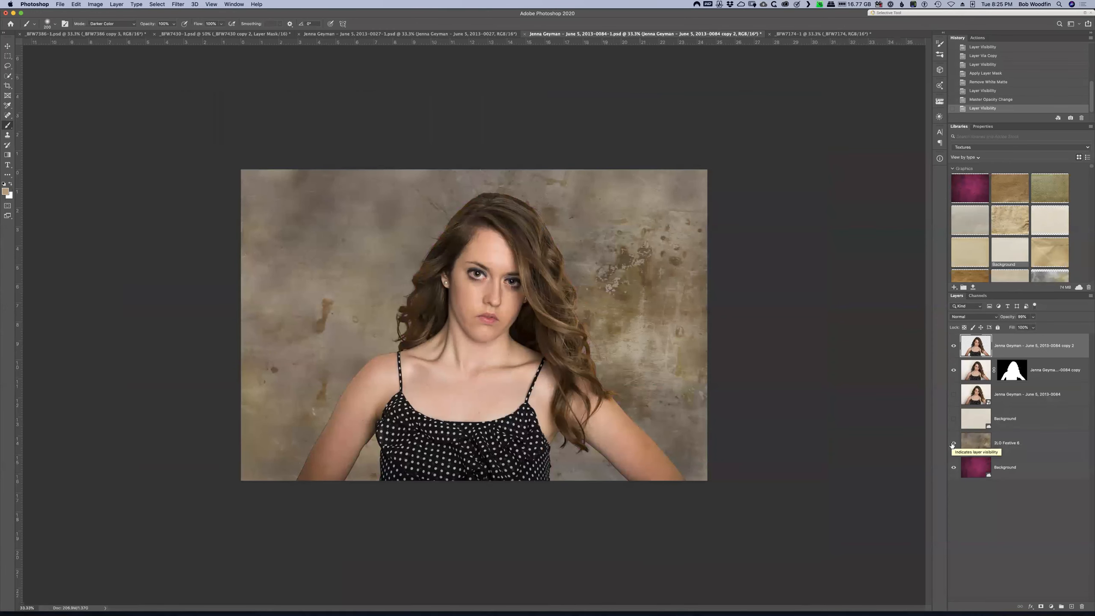
{"action": "left_click", "coordinate": [953, 419]}
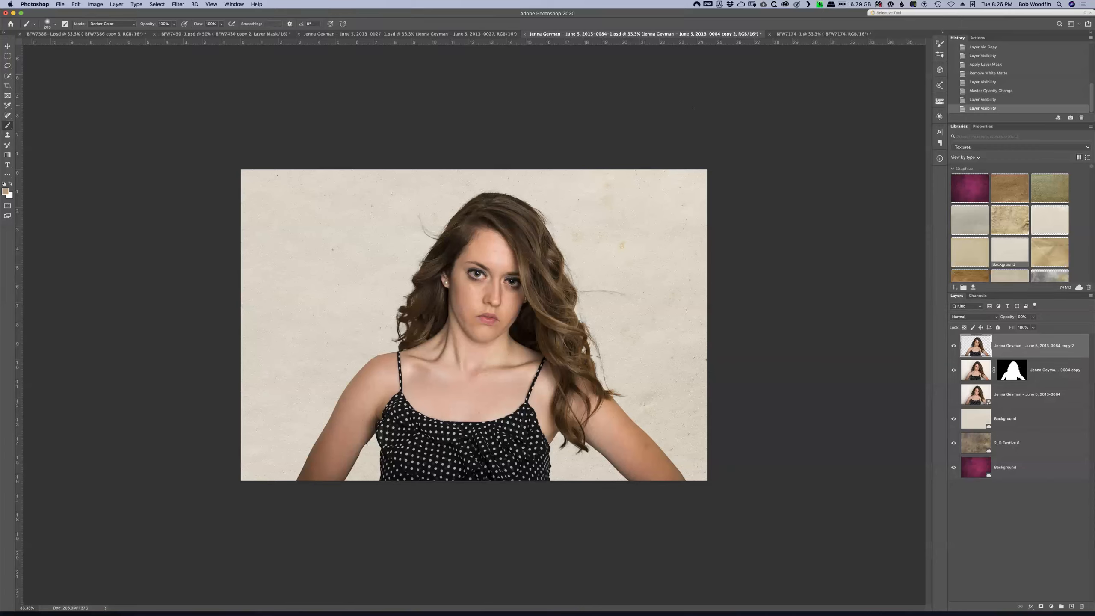
Switch to the _BFW7174-1 document and examine the woman's hair edges against the dark background up close
{"action": "left_click", "coordinate": [816, 35]}
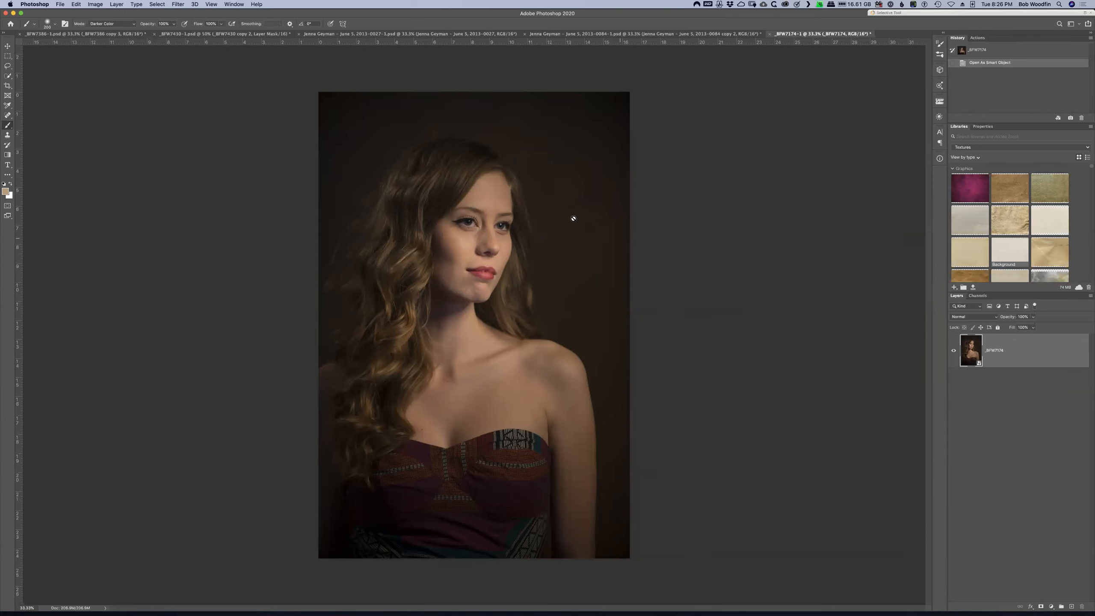
{"action": "key", "text": "z"}
{"action": "left_click_drag", "start_coordinate": [422, 183], "coordinate": [531, 114]}
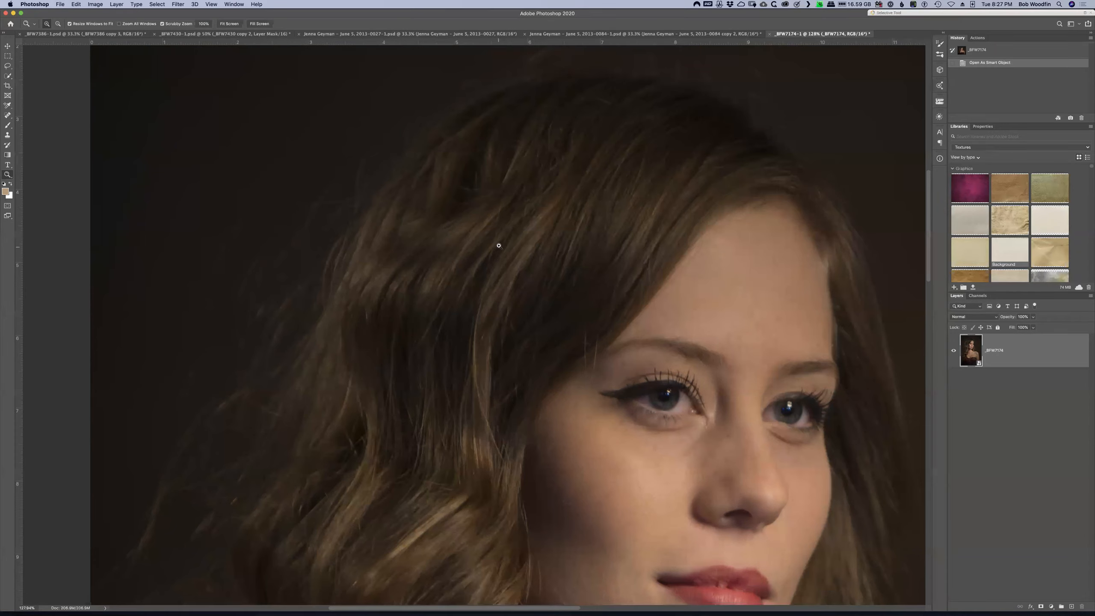
{"action": "scroll", "coordinate": [506, 222], "scroll_direction": "down", "scroll_amount": 3}
{"action": "scroll", "coordinate": [506, 222], "scroll_direction": "left", "scroll_amount": 1}
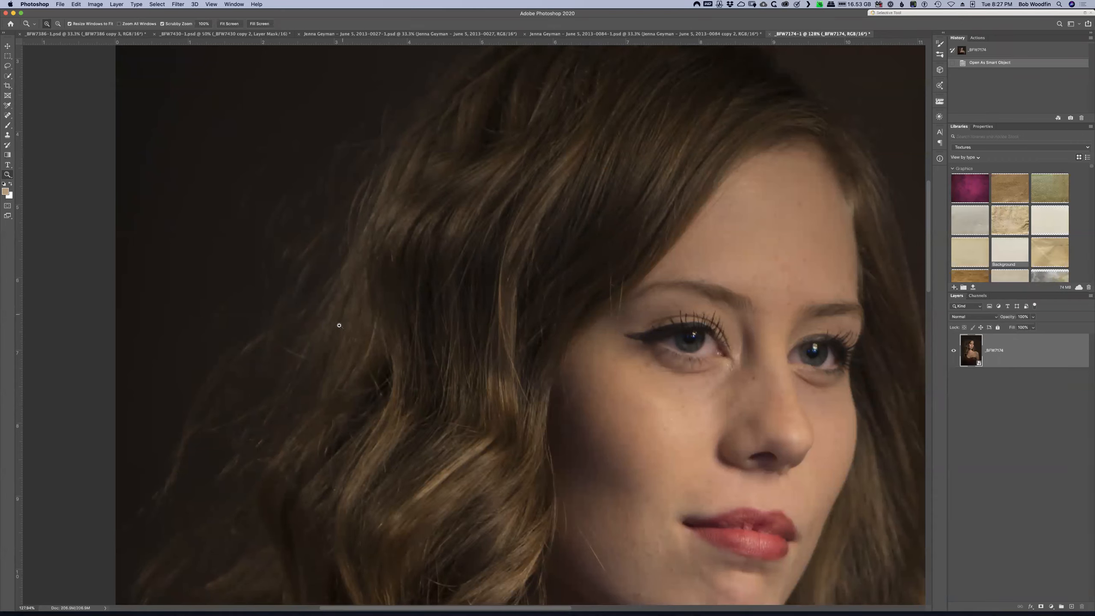
{"action": "left_click_drag", "start_coordinate": [267, 448], "coordinate": [289, 425]}
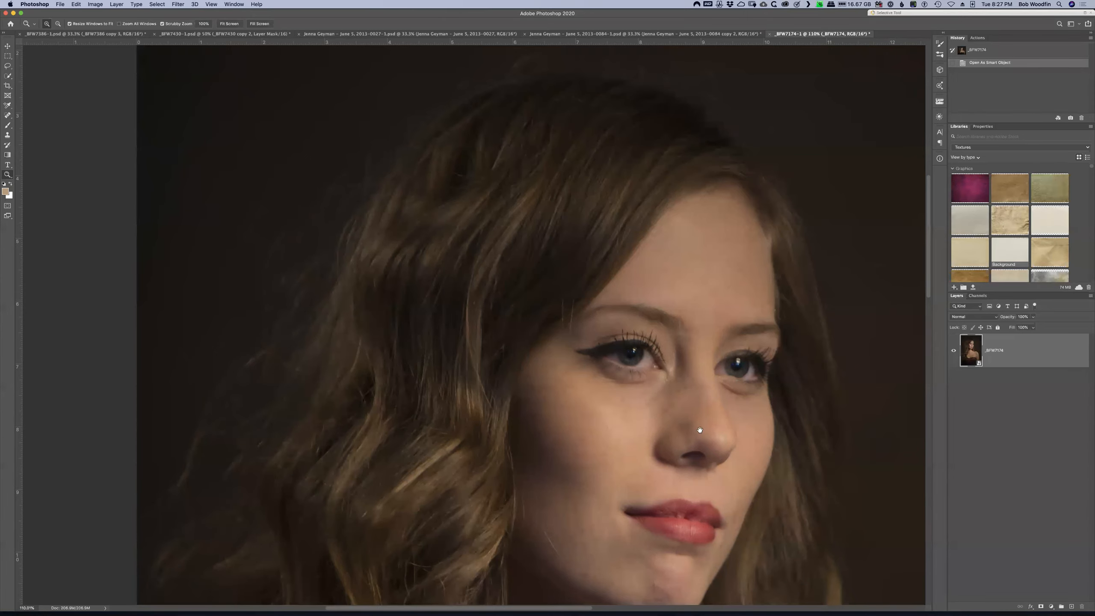
{"action": "scroll", "coordinate": [707, 276], "scroll_direction": "down", "scroll_amount": 10}
{"action": "scroll", "coordinate": [707, 276], "scroll_direction": "right", "scroll_amount": 5}
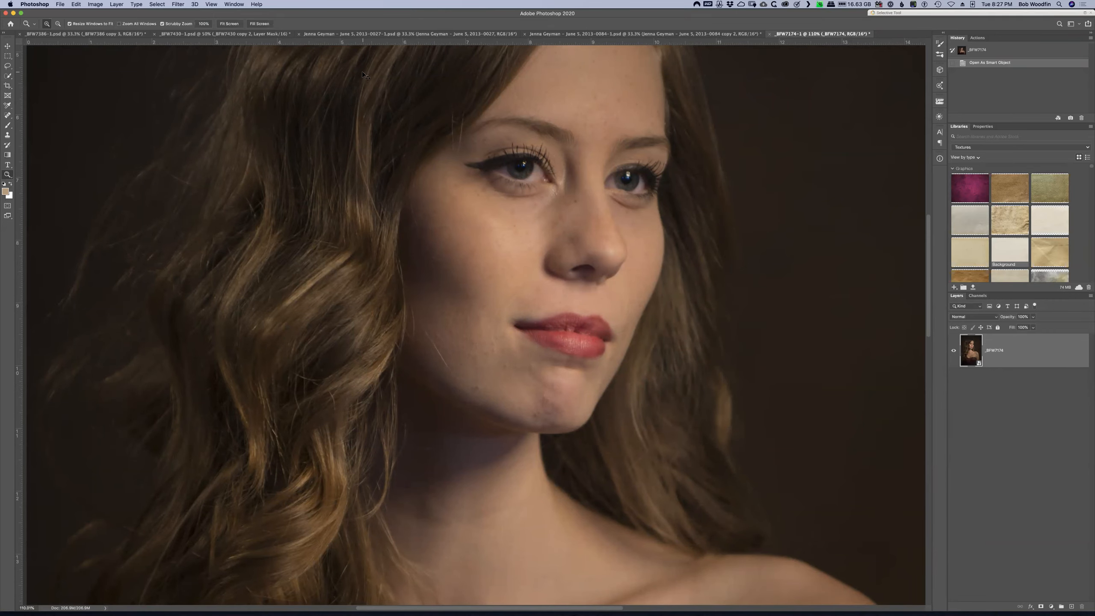
{"action": "key", "text": "super+minus"}
{"action": "key", "text": "super+minus"}
{"action": "key", "text": "super+minus"}
{"action": "key", "text": "super+minus"}
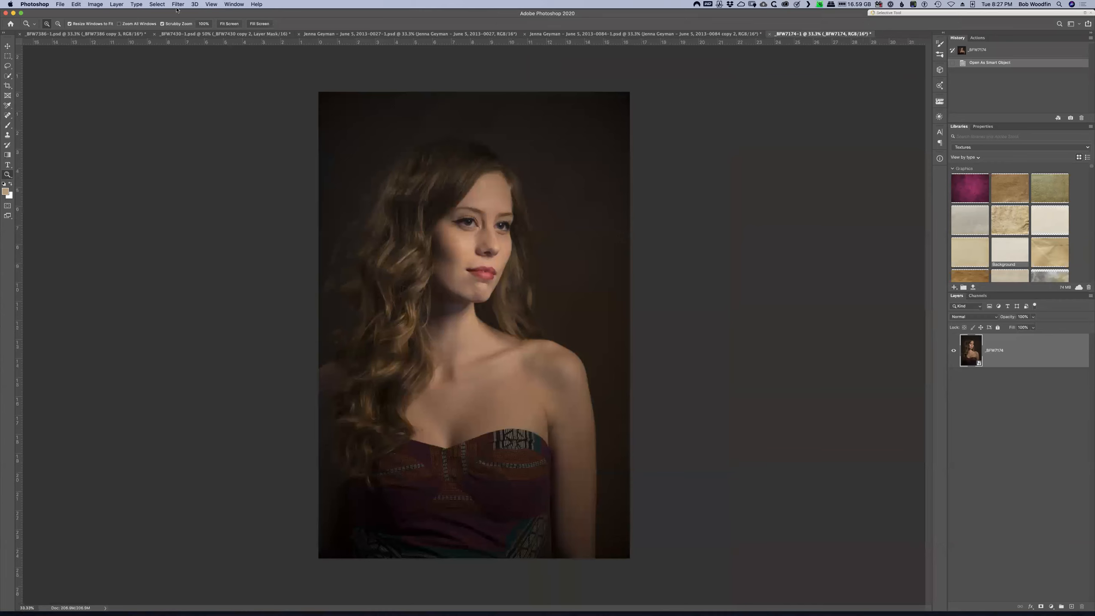
Select the woman in the dark portrait with Select Subject
{"action": "left_click", "coordinate": [160, 5]}
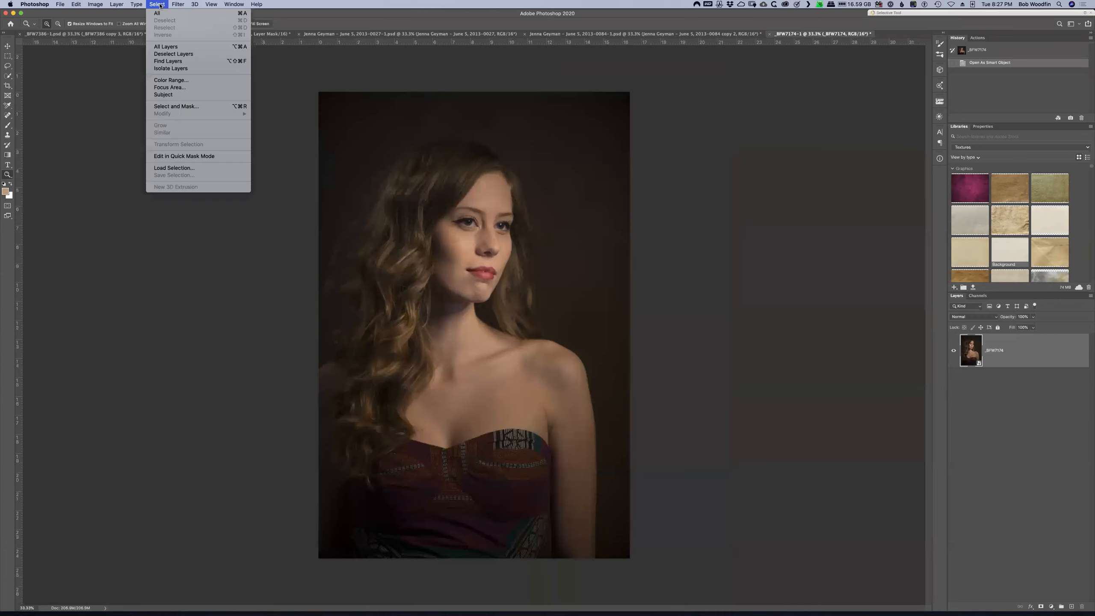
{"action": "left_click", "coordinate": [178, 96]}
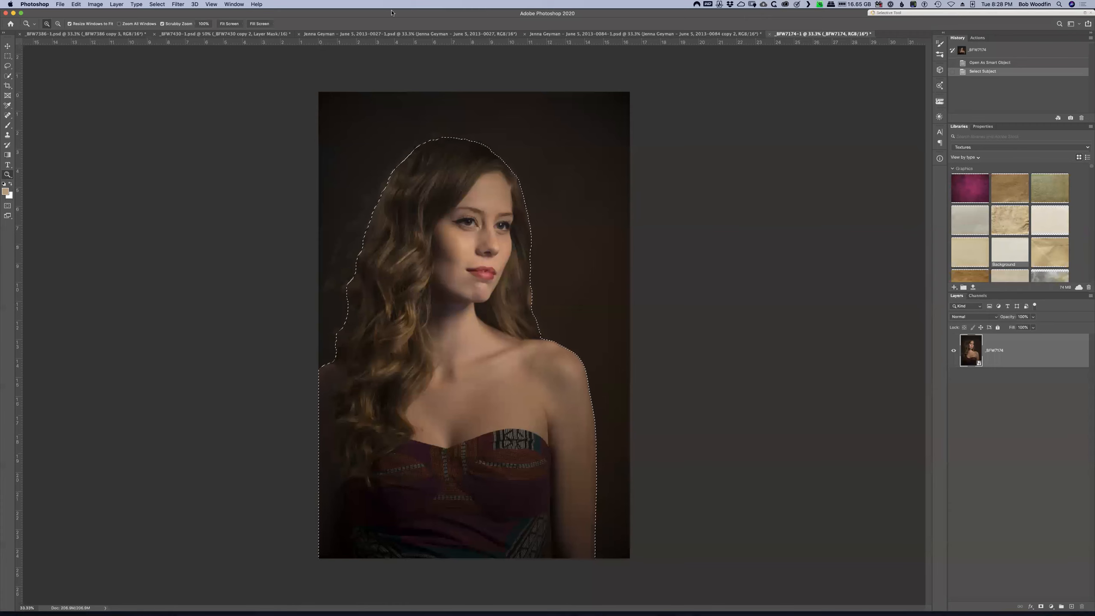
{"action": "left_click", "coordinate": [376, 35]}
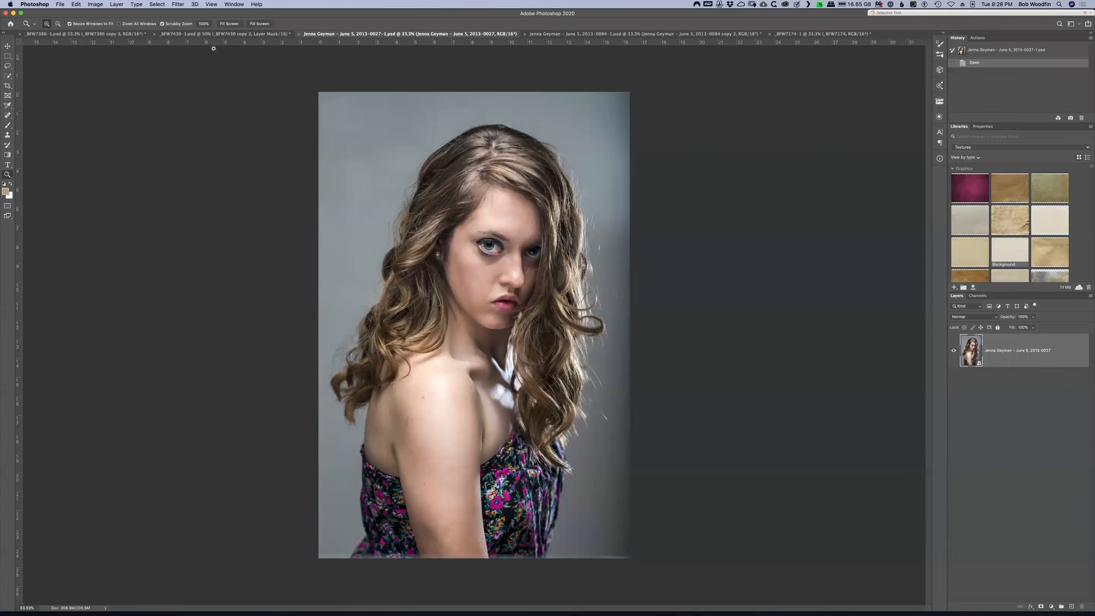
{"action": "left_click", "coordinate": [181, 34]}
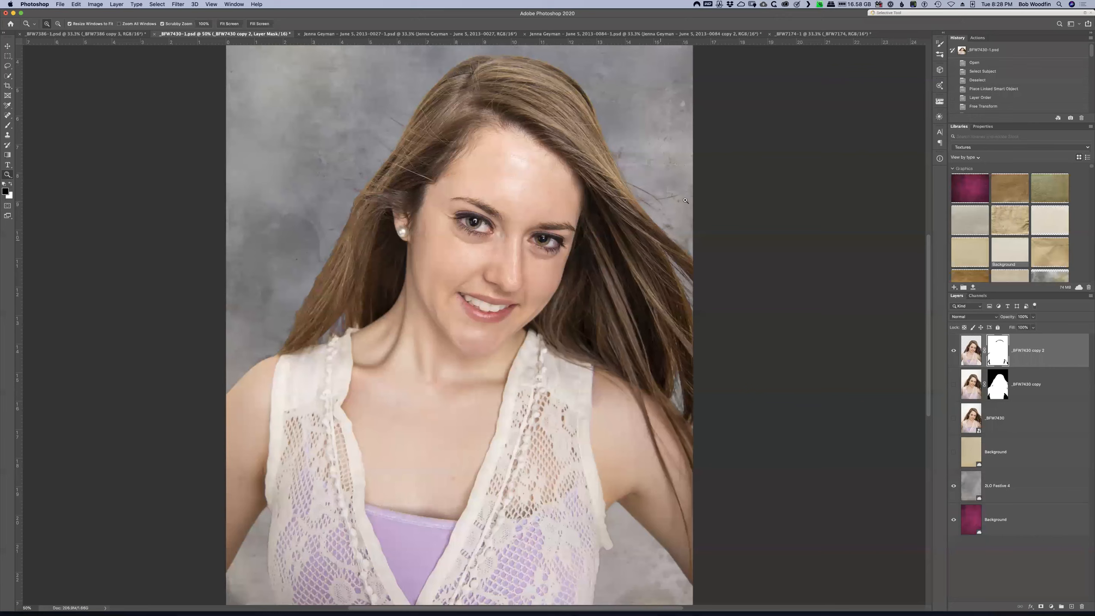
{"action": "left_click", "coordinate": [824, 34]}
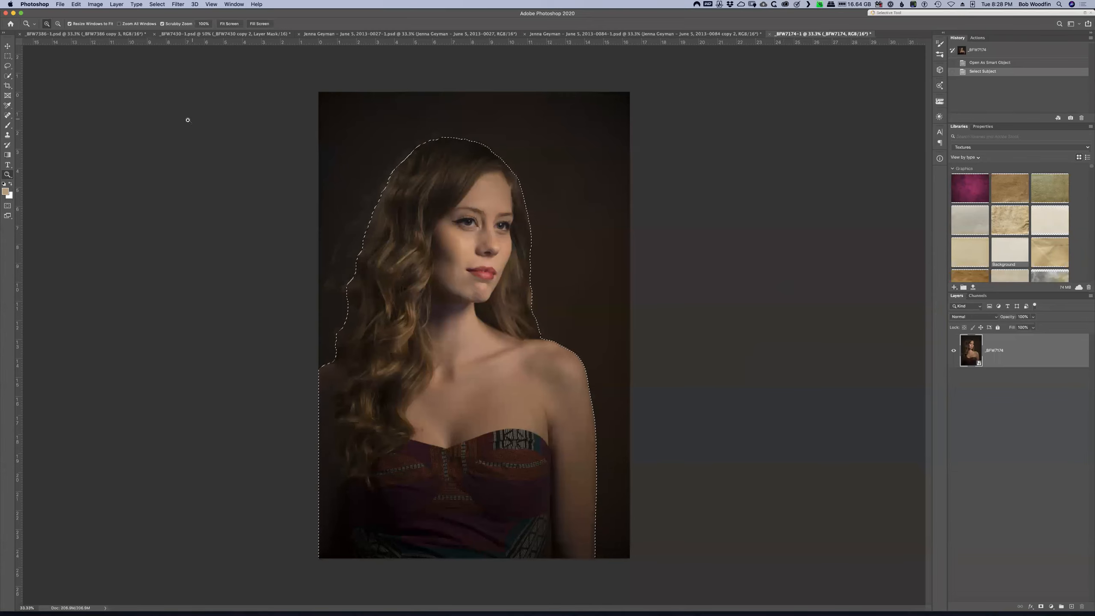
Deselect the woman in the dark portrait and close all open documents
{"action": "key", "text": "super+d"}
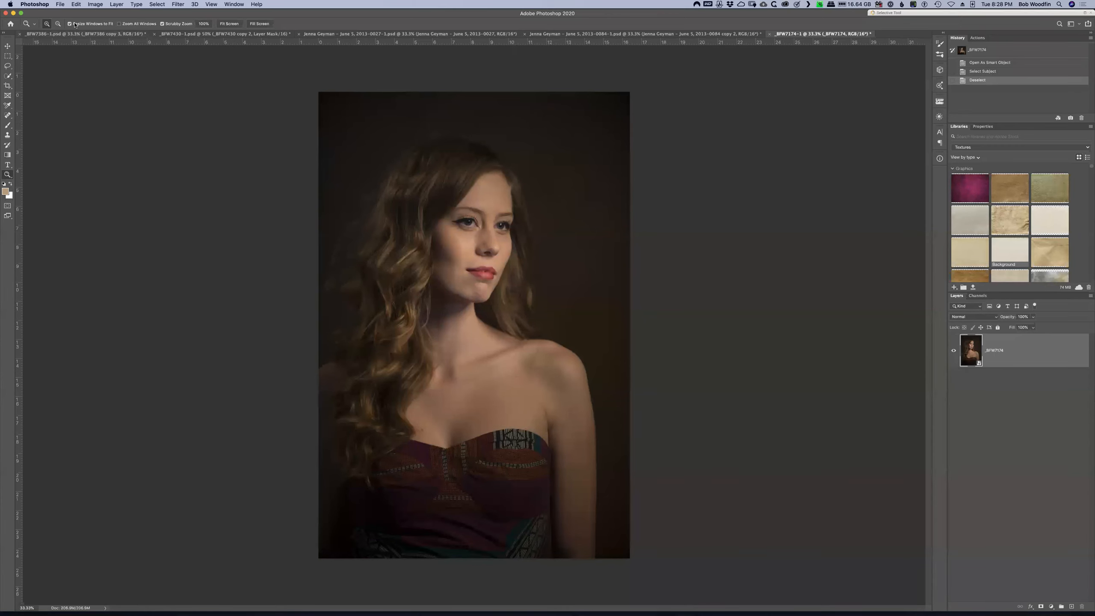
{"action": "left_click", "coordinate": [59, 6]}
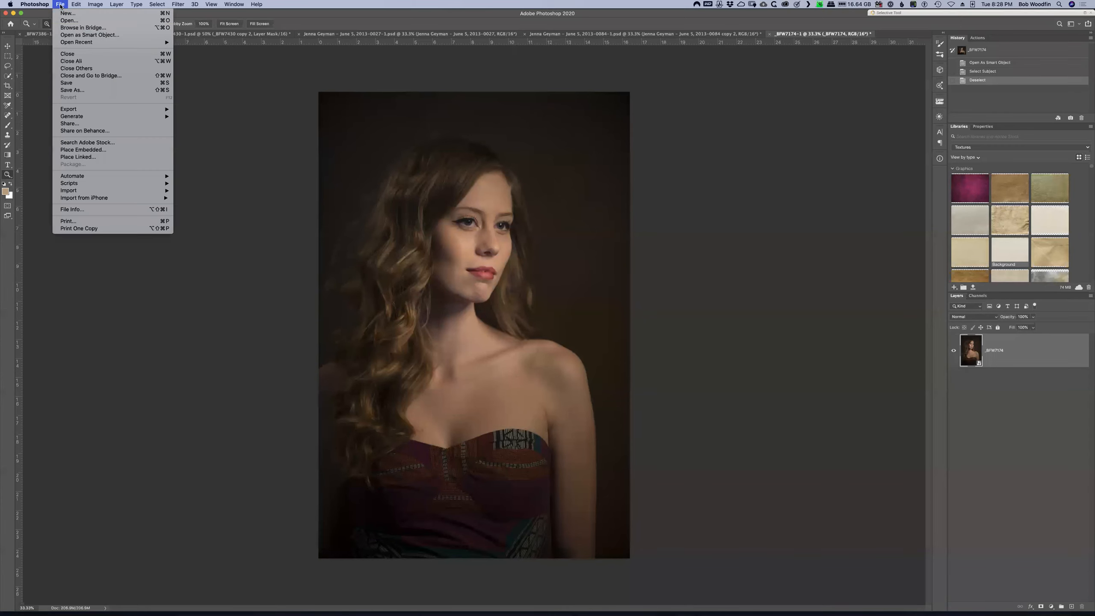
{"action": "left_click", "coordinate": [80, 61]}
{"action": "left_click", "coordinate": [519, 182]}
{"action": "left_click", "coordinate": [522, 195]}
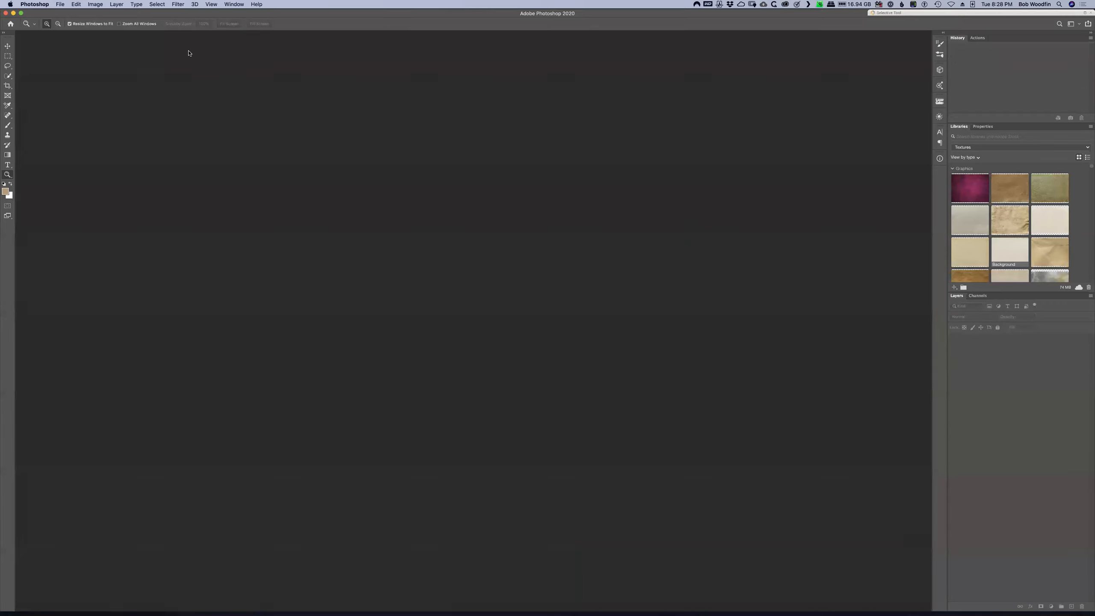
Switch to Finder and open the first five Select and Mask files plus Cathedral_Edited_040910.psd in Photoshop, opening _BFW3570.NEF as a smart object
{"action": "key", "text": "super+Tab"}
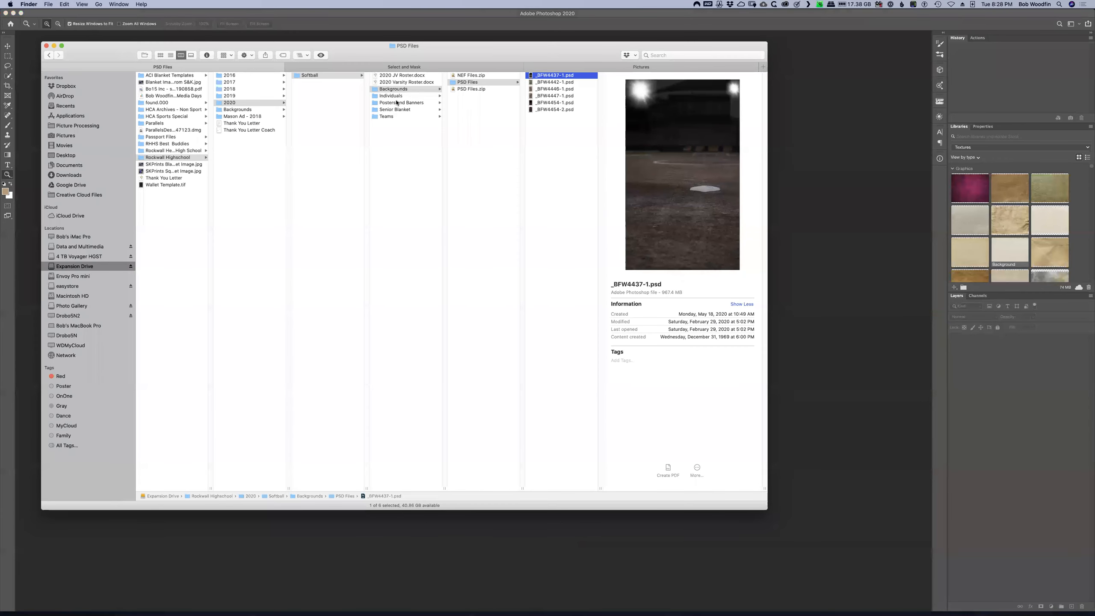
{"action": "left_click", "coordinate": [406, 70]}
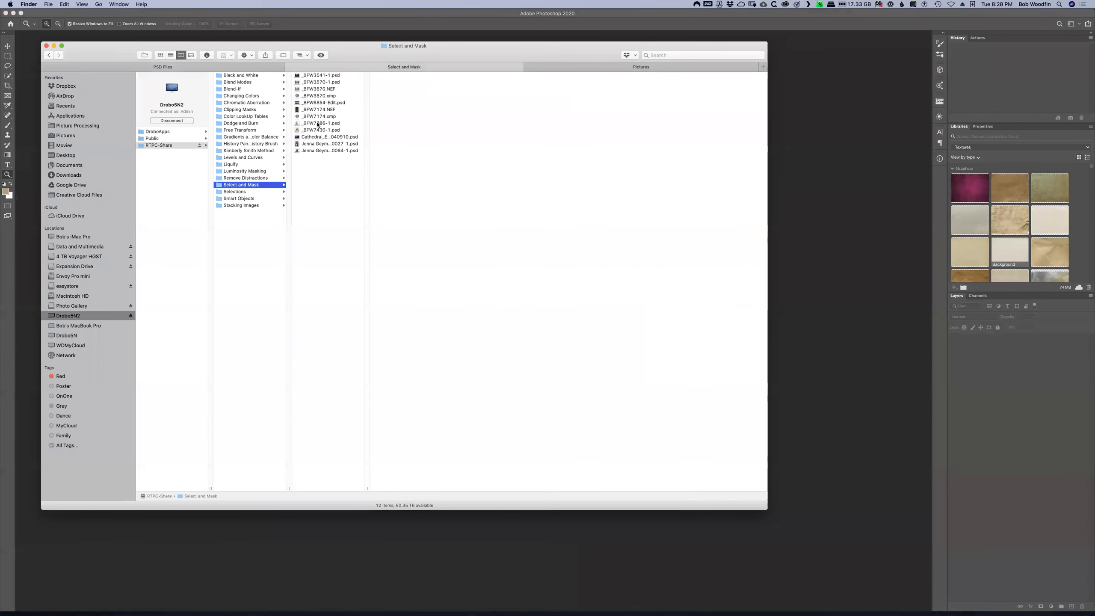
{"action": "left_click", "coordinate": [311, 75]}
{"action": "left_click", "coordinate": [317, 103], "text": "shift"}
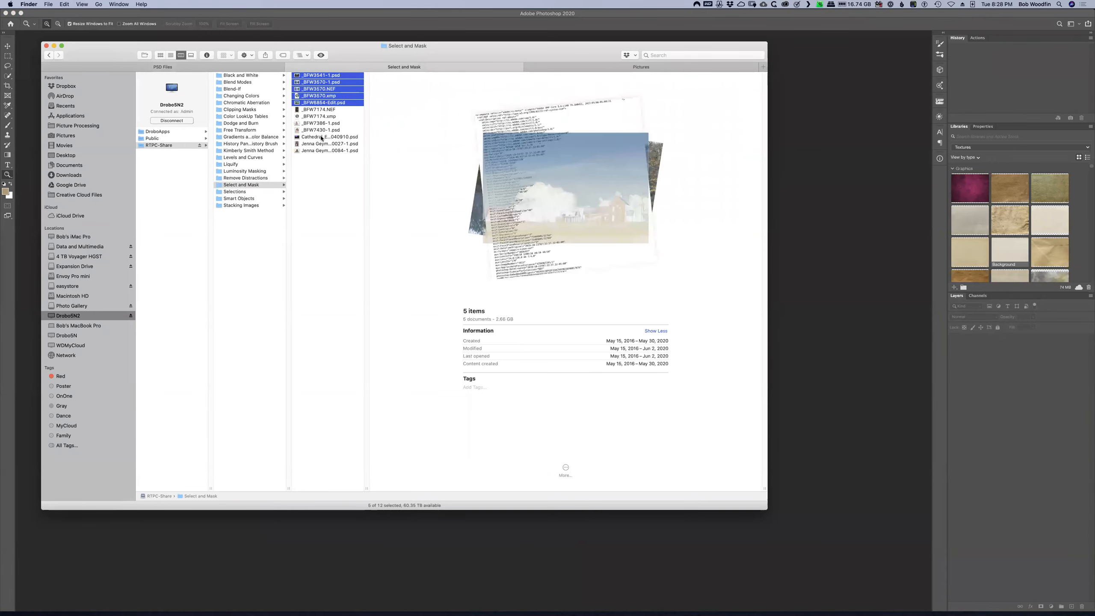
{"action": "left_click", "coordinate": [322, 138], "text": "super"}
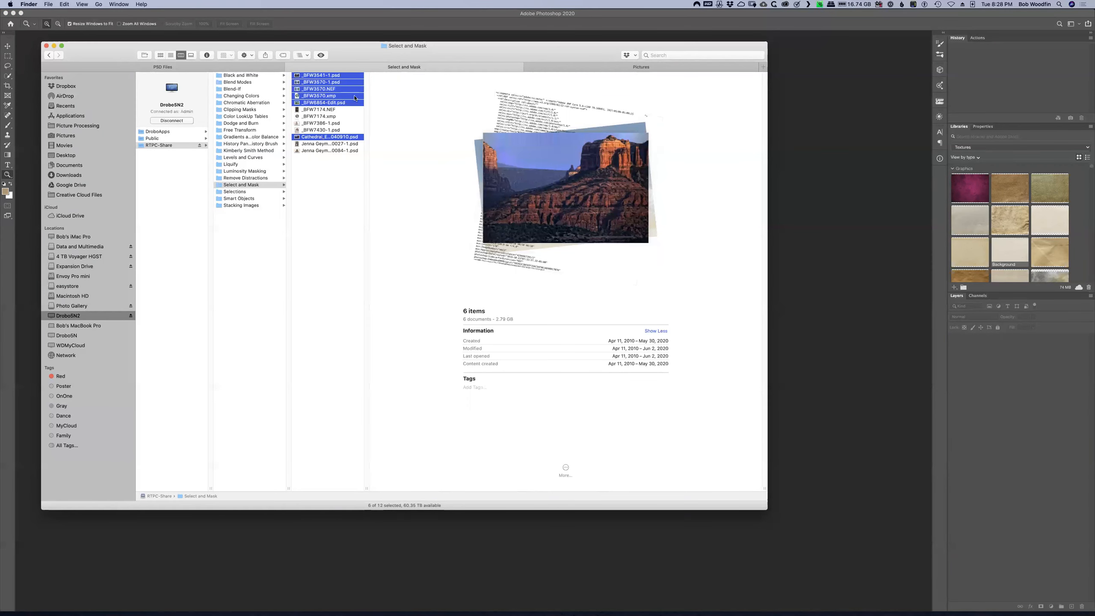
{"action": "left_click_drag", "start_coordinate": [392, 121], "coordinate": [841, 205]}
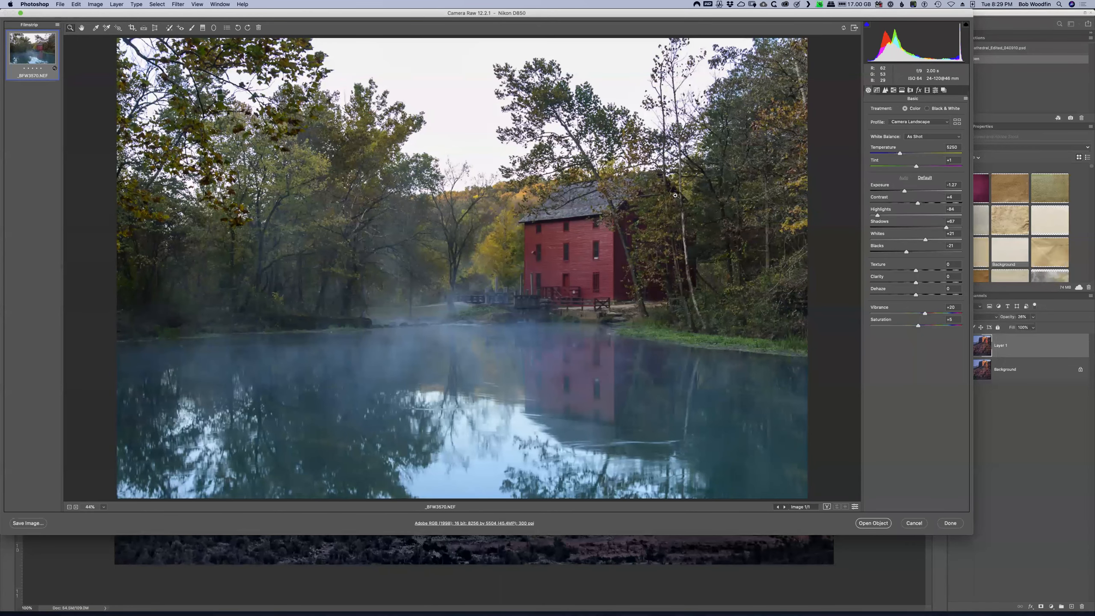
{"action": "left_click", "coordinate": [873, 523]}
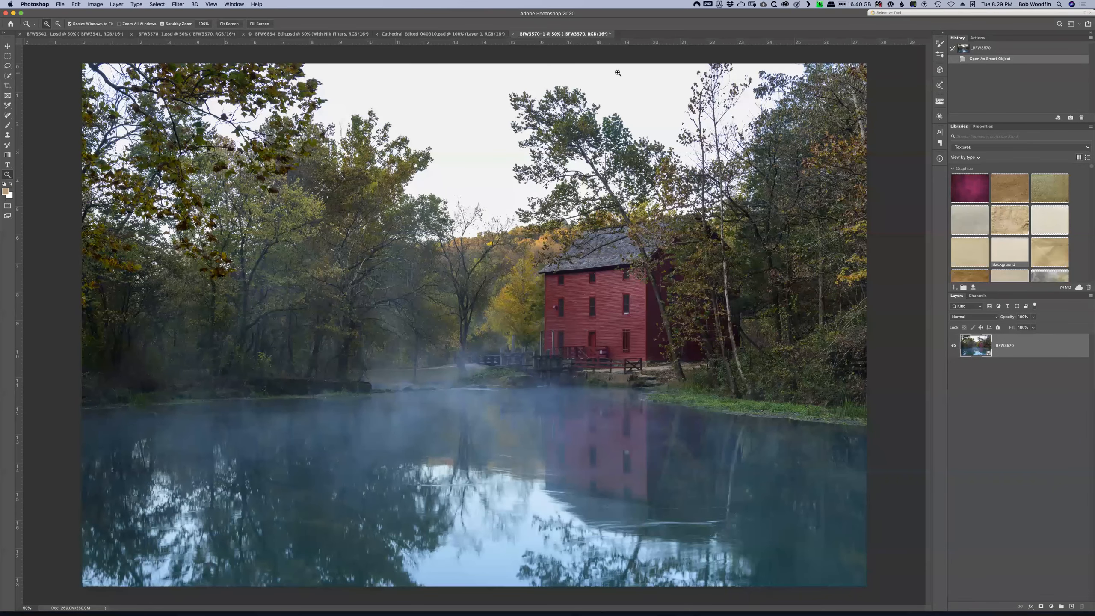
In Cathedral_Edited_040910.psd, select the sky with Quick Selection and subtract the distant hill near the left cliff
{"action": "left_click", "coordinate": [422, 34]}
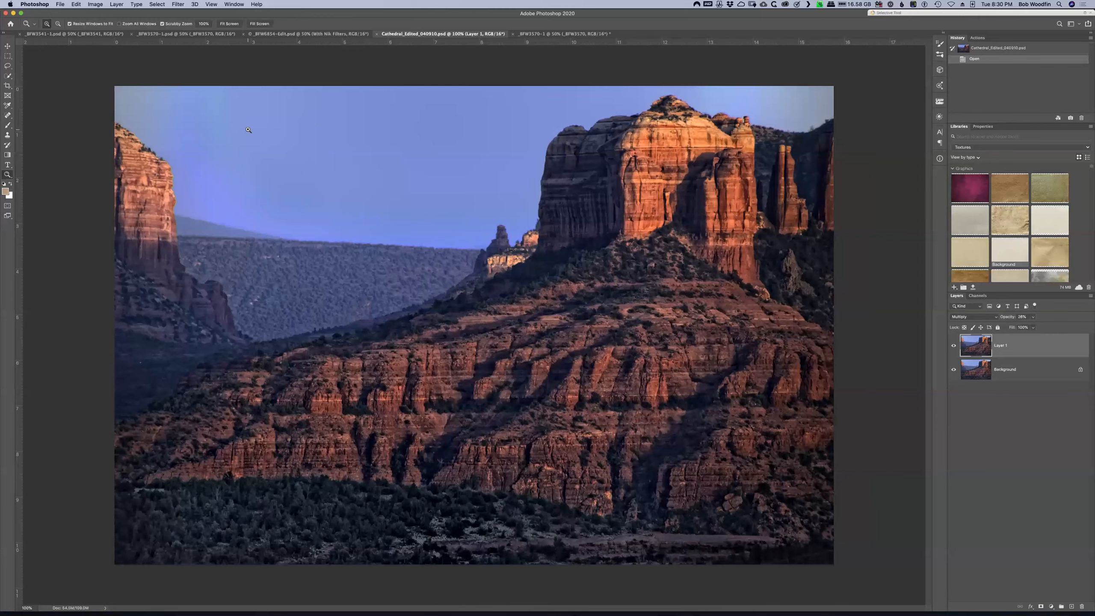
{"action": "key", "text": "w"}
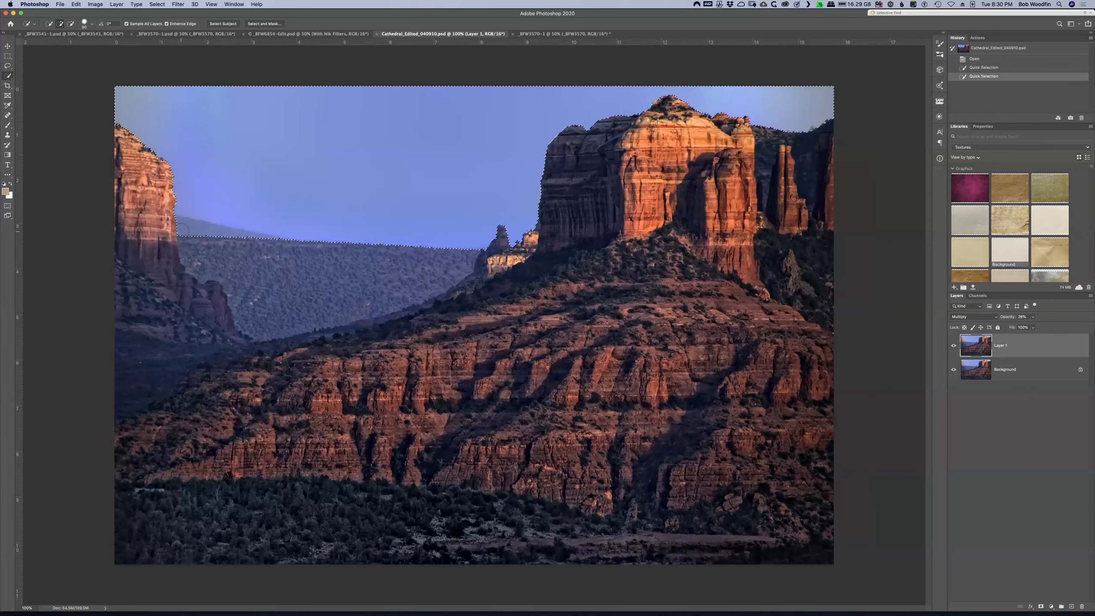
{"action": "key", "text": "alt"}
{"action": "left_click", "coordinate": [277, 249], "text": "alt"}
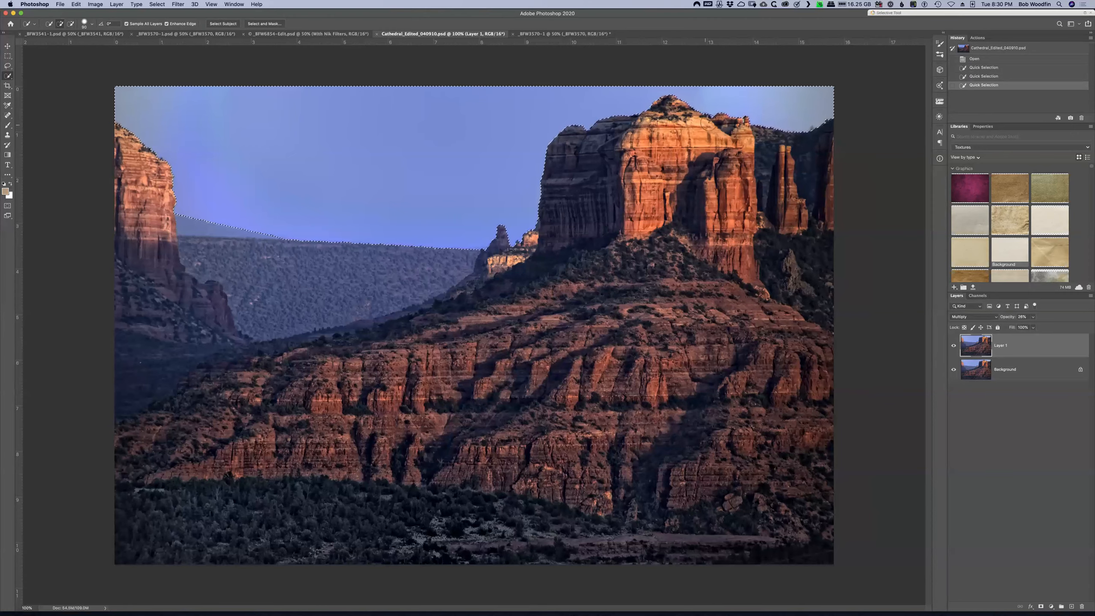
Add the missed sliver of sky between the small rock spires on the butte to the selection with the Lasso
{"action": "key", "text": "z"}
{"action": "left_click_drag", "start_coordinate": [763, 137], "coordinate": [740, 152]}
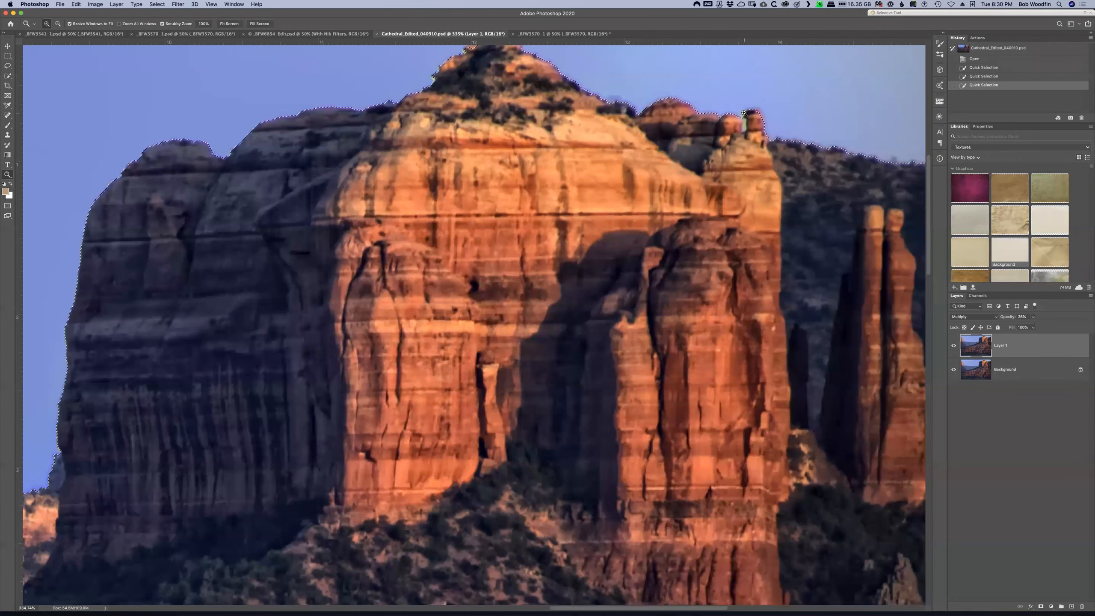
{"action": "key", "text": "l"}
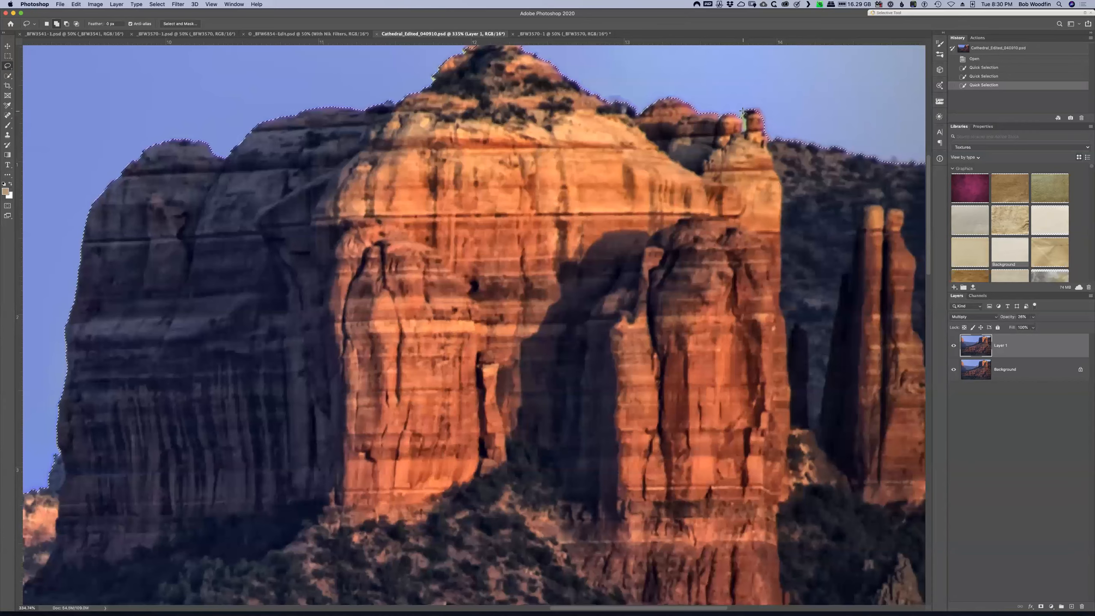
{"action": "left_click_drag", "start_coordinate": [743, 112], "coordinate": [745, 127]}
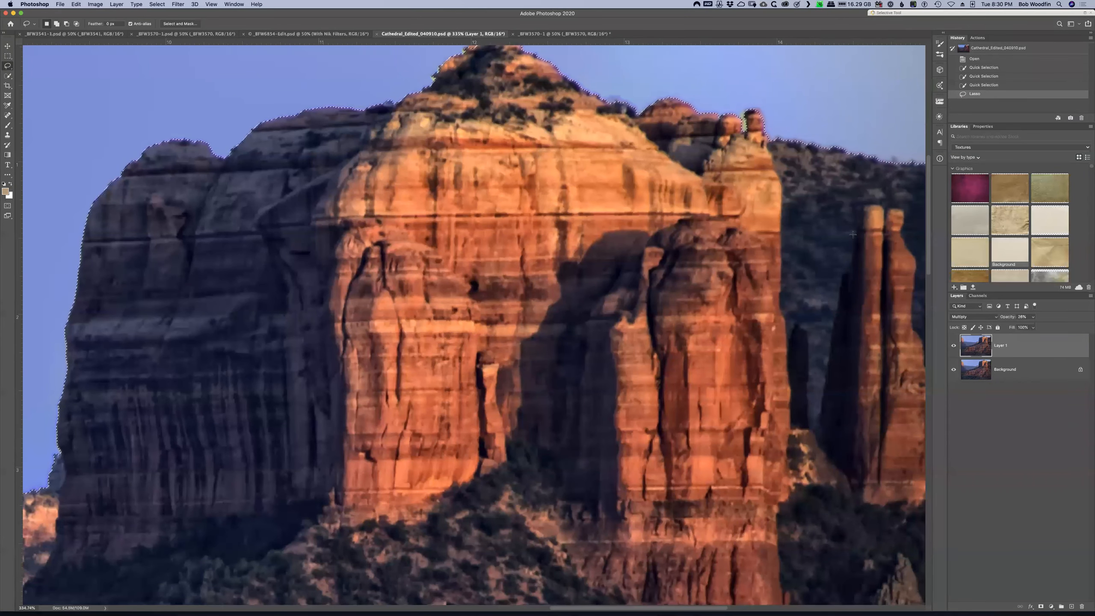
{"action": "left_click_drag", "start_coordinate": [862, 216], "coordinate": [618, 257]}
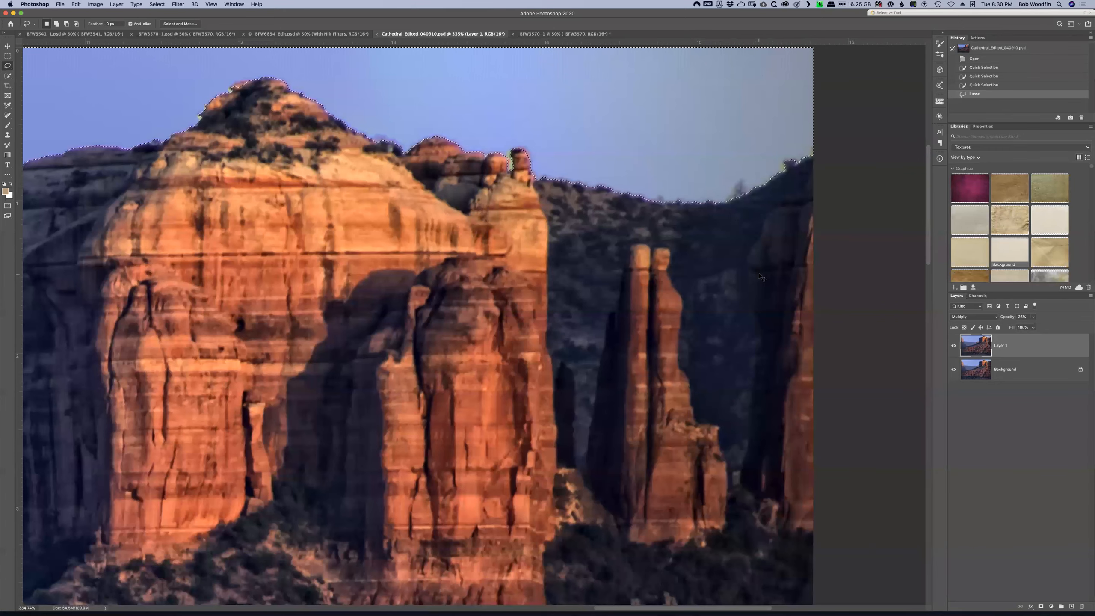
{"action": "key", "text": "super+minus"}
{"action": "key", "text": "super+minus"}
{"action": "key", "text": "super+minus"}
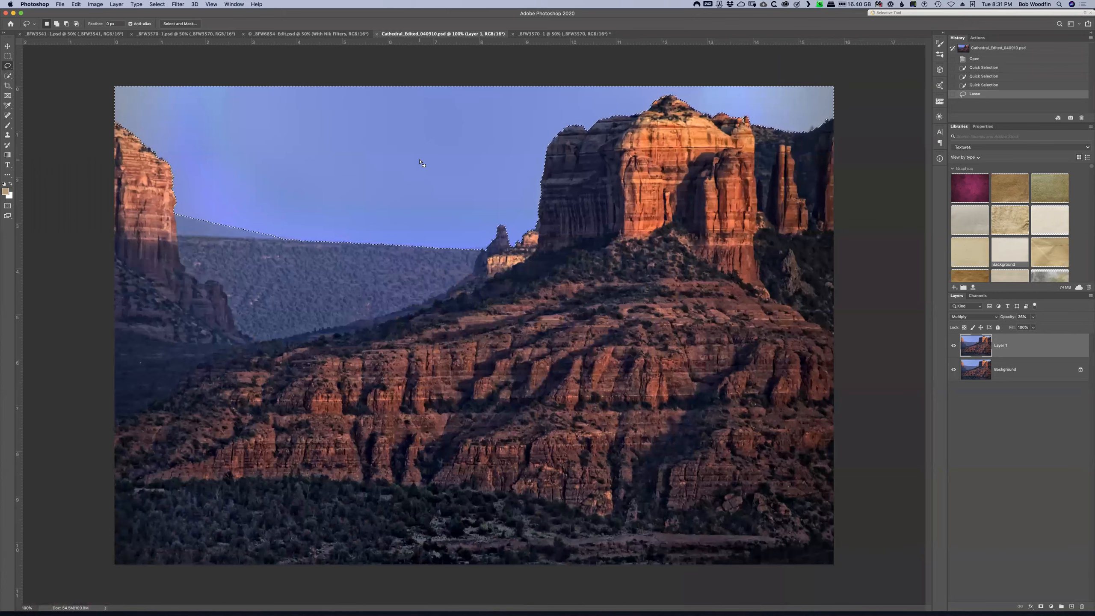
Invert the sky selection and save it as a new channel named Mask2, leaving nothing selected
{"action": "key", "text": "super+shift+i"}
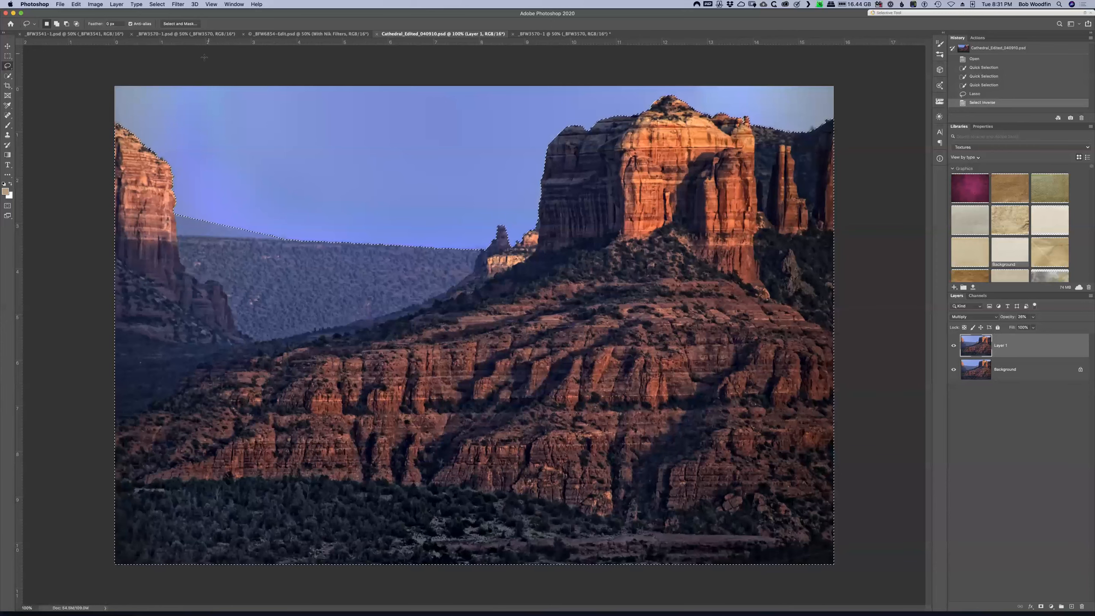
{"action": "left_click", "coordinate": [156, 5]}
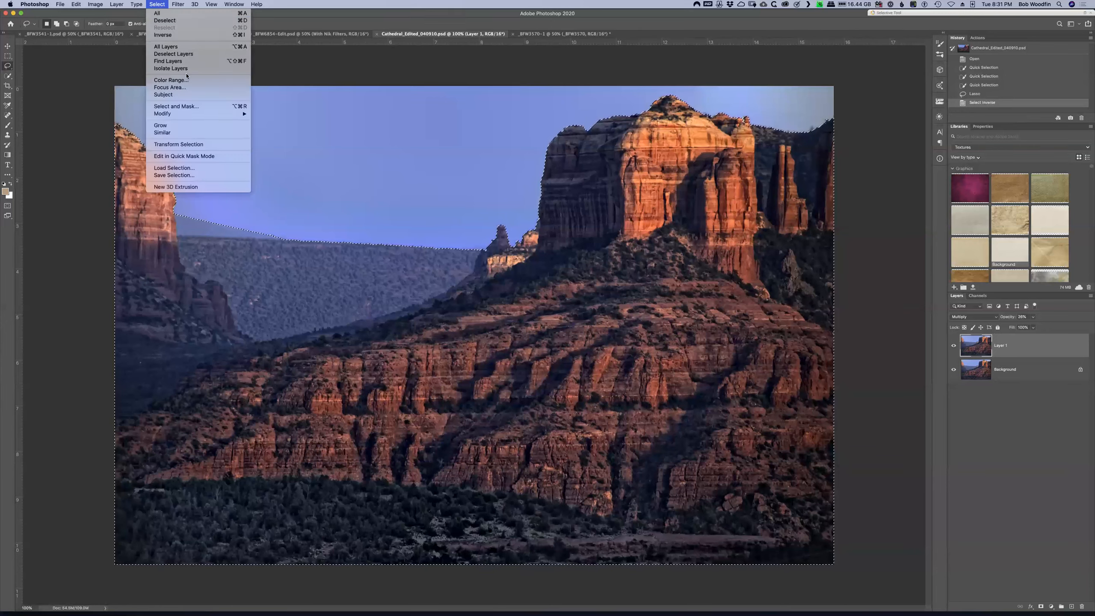
{"action": "left_click", "coordinate": [182, 175]}
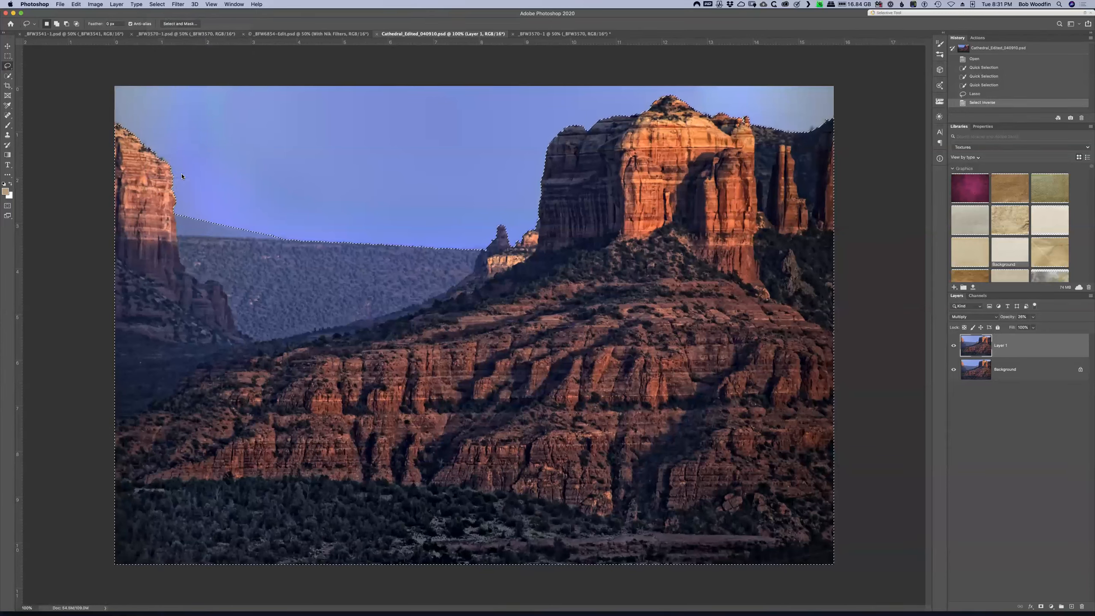
{"action": "type", "text": "Mask2"}
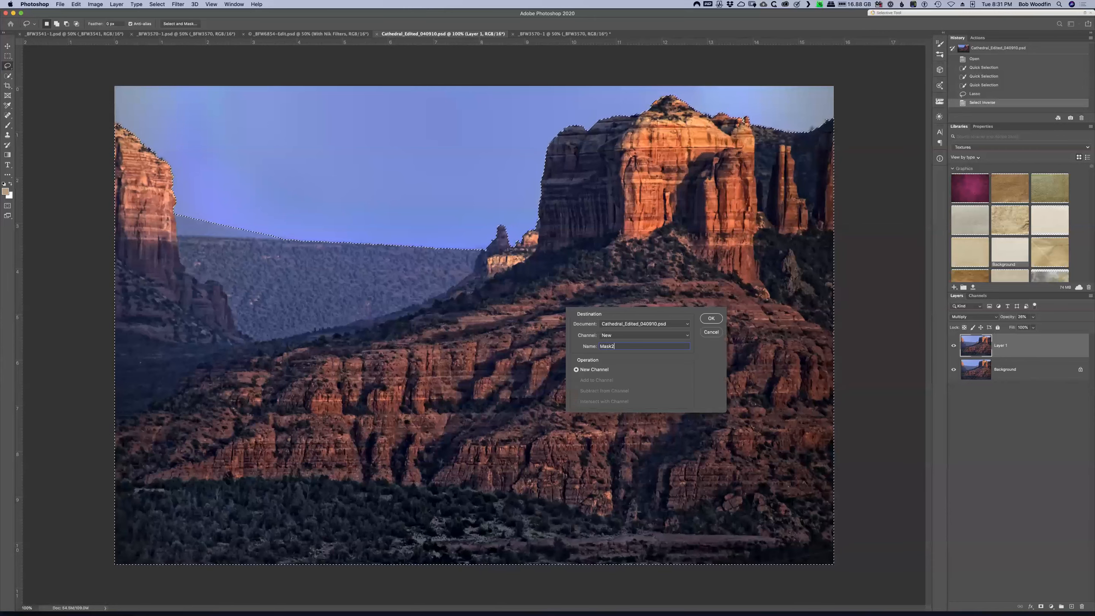
{"action": "key", "text": "Return"}
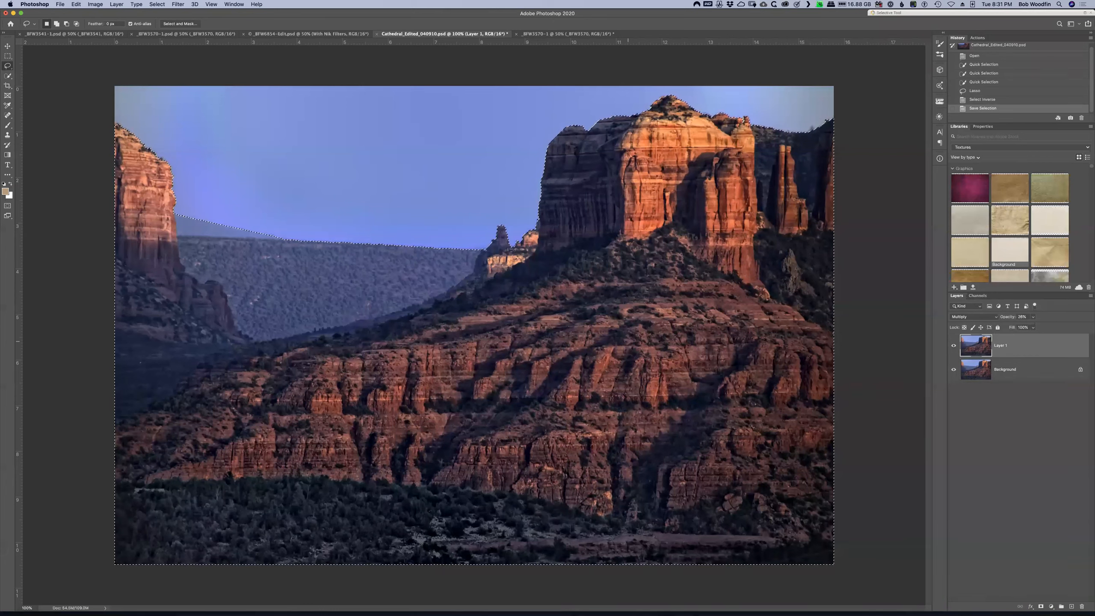
{"action": "key", "text": "super+d"}
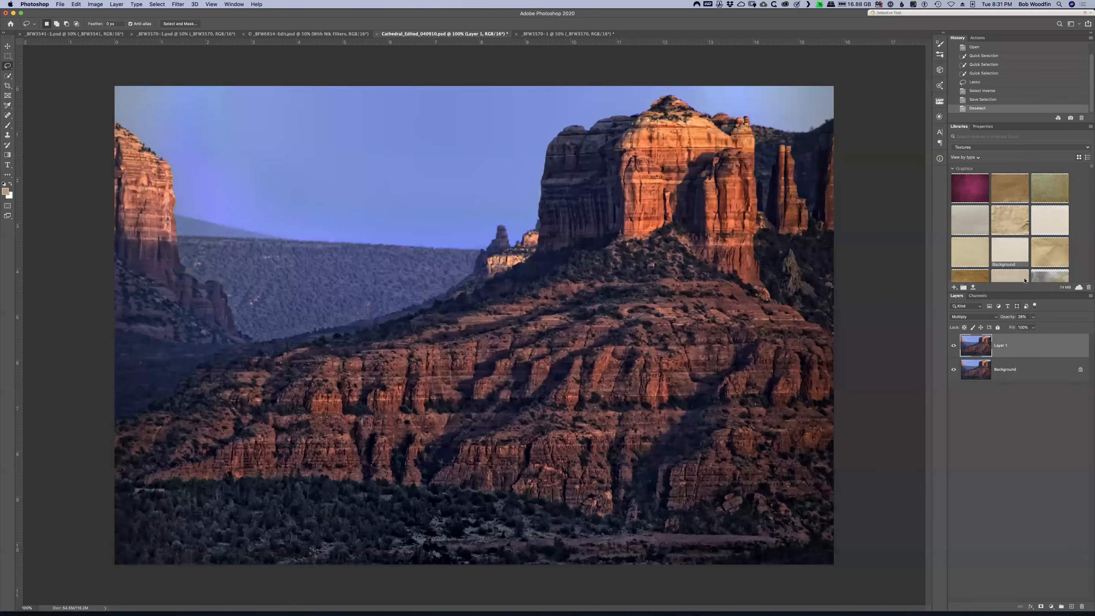
Place the KO Backgrounds cloud image from the sky graphics library between Layer 1 and the Background layer
{"action": "left_click", "coordinate": [996, 148]}
{"action": "left_click", "coordinate": [1000, 175]}
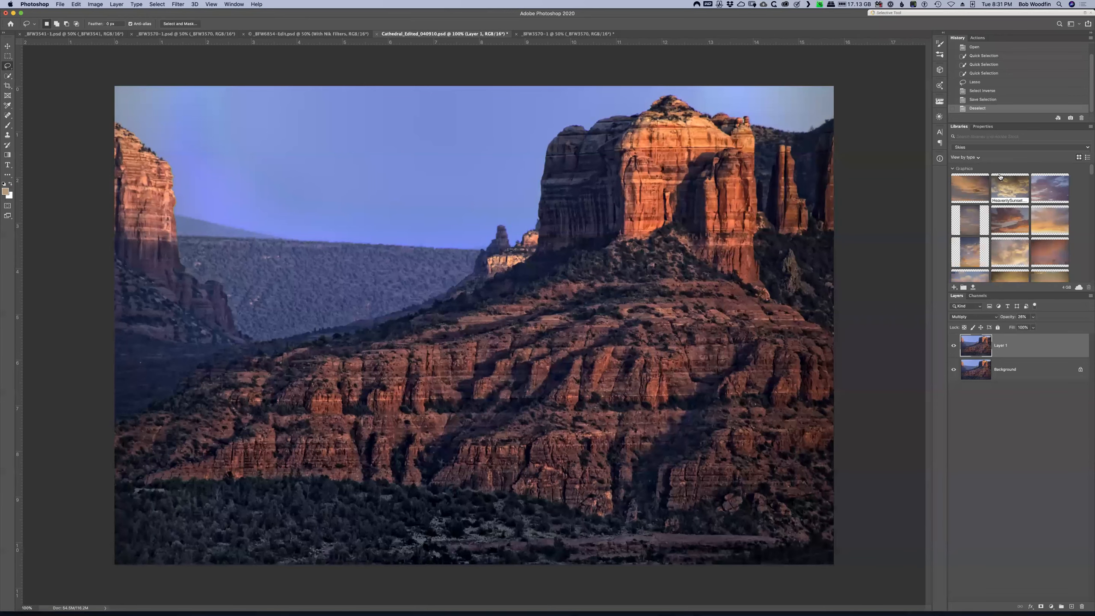
{"action": "scroll", "coordinate": [1043, 222], "scroll_direction": "down", "scroll_amount": 3}
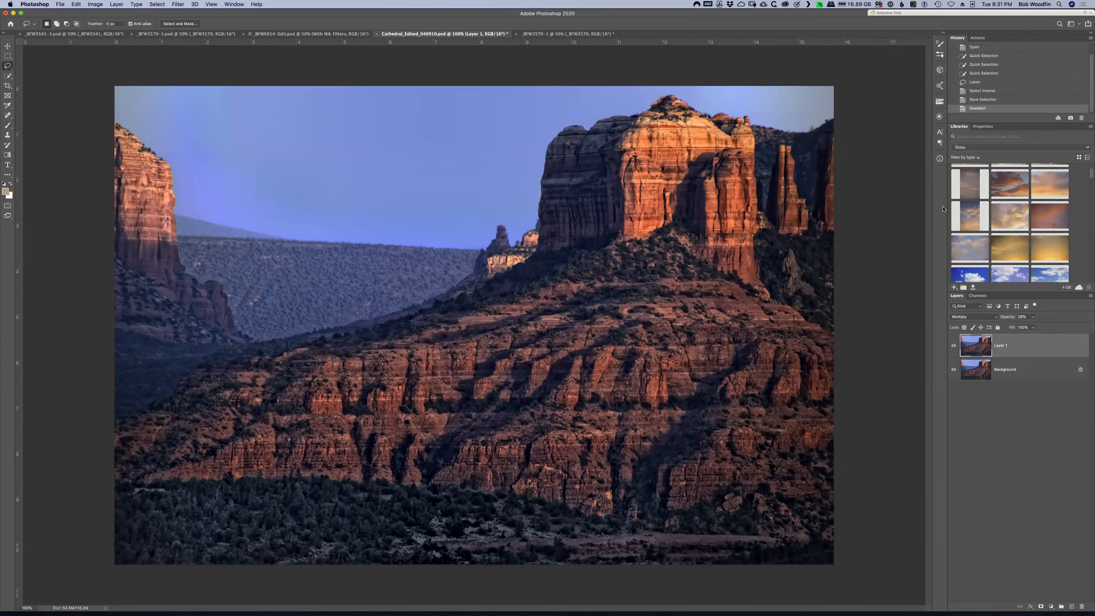
{"action": "scroll", "coordinate": [1031, 244], "scroll_direction": "down", "scroll_amount": 6}
{"action": "scroll", "coordinate": [1032, 244], "scroll_direction": "down", "scroll_amount": 2}
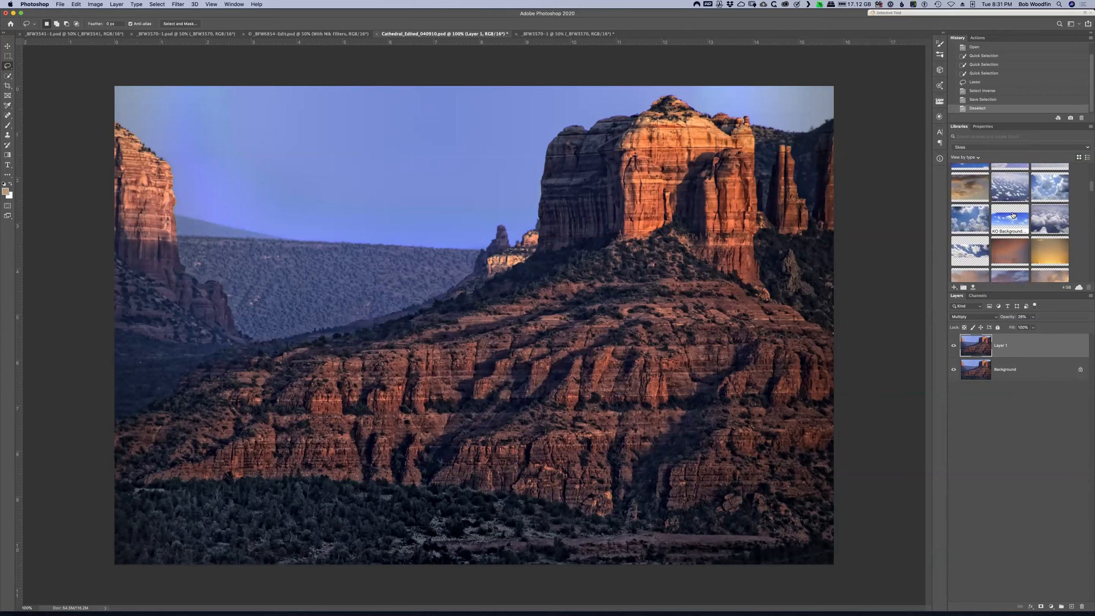
{"action": "left_click_drag", "start_coordinate": [1012, 220], "coordinate": [1021, 367]}
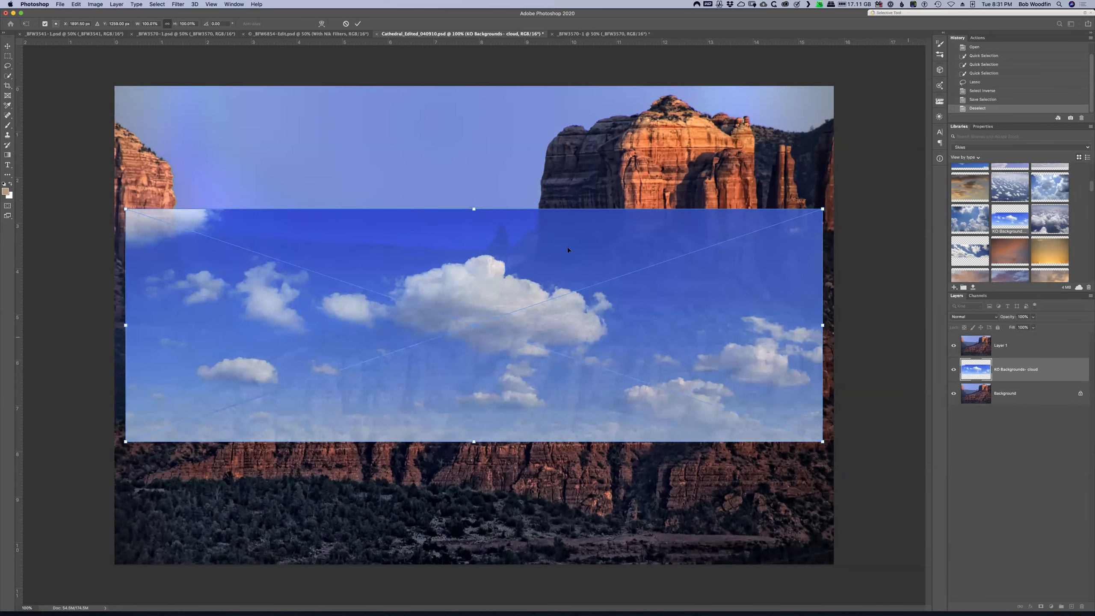
Move the cloud image up over the sky area and enlarge it to span the photo's full width
{"action": "left_click_drag", "start_coordinate": [501, 258], "coordinate": [505, 125]}
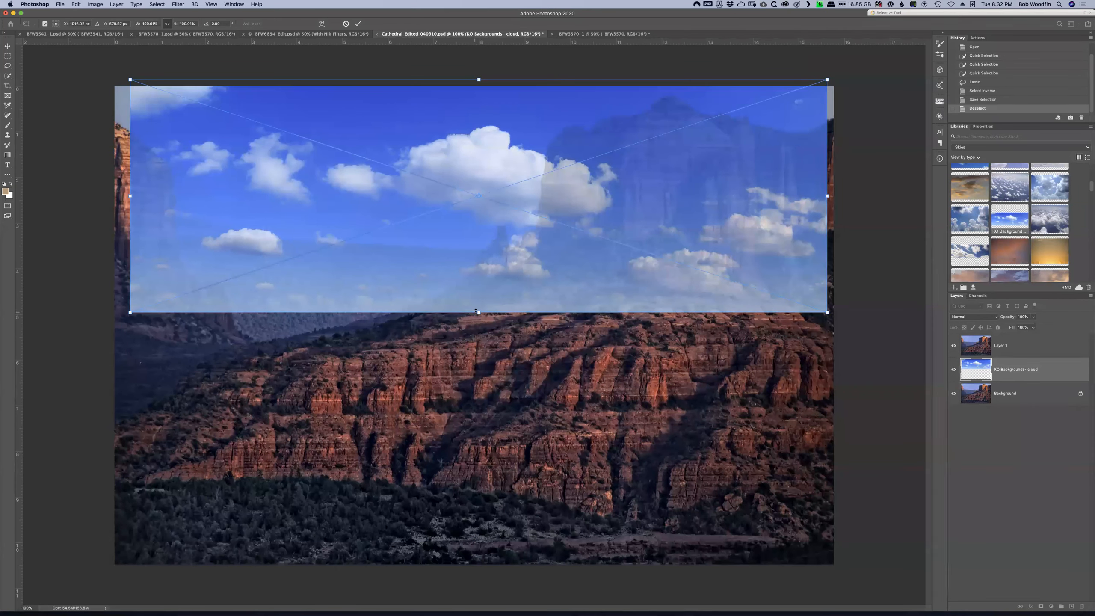
{"action": "left_click_drag", "start_coordinate": [478, 312], "coordinate": [478, 320]}
{"action": "key", "text": "Return"}
Unlock the Background layer and move the cloud layer beneath it to the bottom of the layer stack
{"action": "key", "text": "l"}
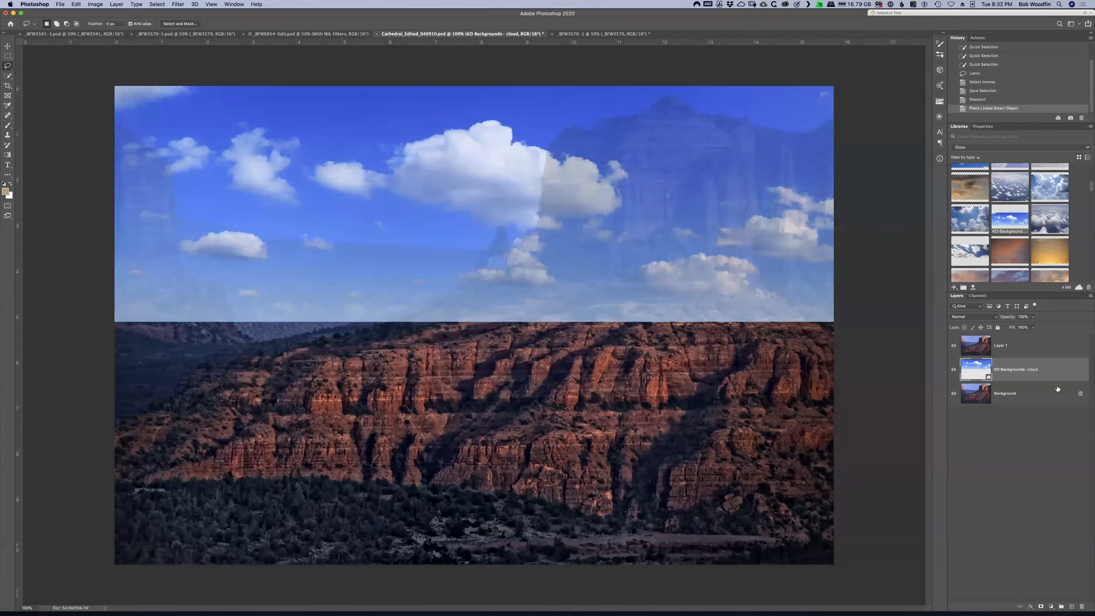
{"action": "left_click", "coordinate": [1081, 393]}
{"action": "left_click_drag", "start_coordinate": [1039, 369], "coordinate": [1039, 407]}
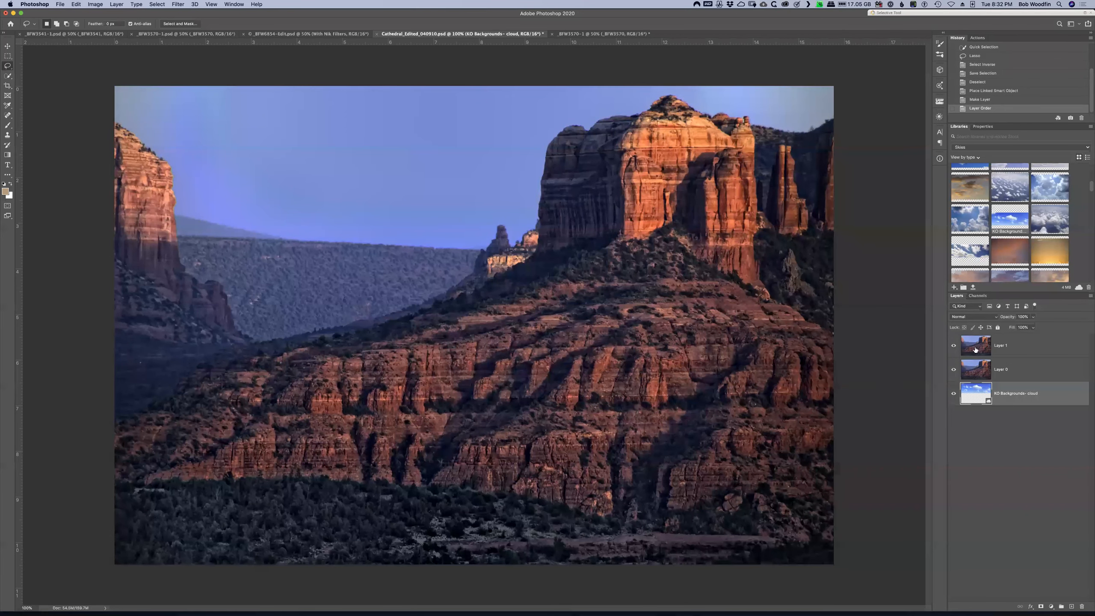
With Layer 1 active, load the saved Mask2 channel as a new selection around the rocks and land
{"action": "left_click", "coordinate": [1054, 343]}
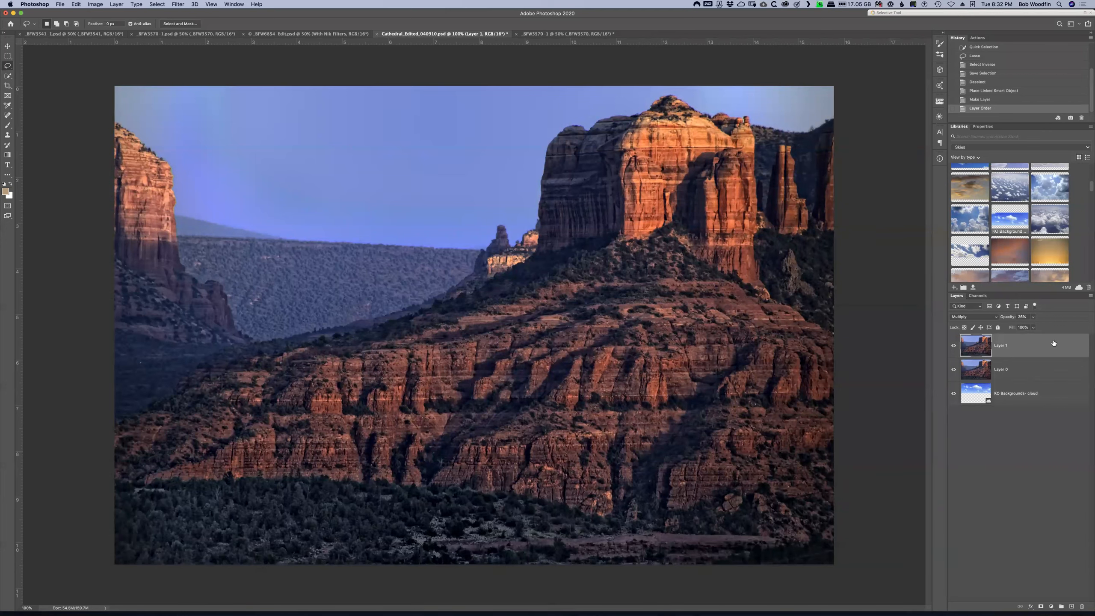
{"action": "left_click", "coordinate": [157, 5]}
{"action": "left_click", "coordinate": [189, 168]}
{"action": "left_click", "coordinate": [498, 232]}
{"action": "left_click", "coordinate": [504, 231]}
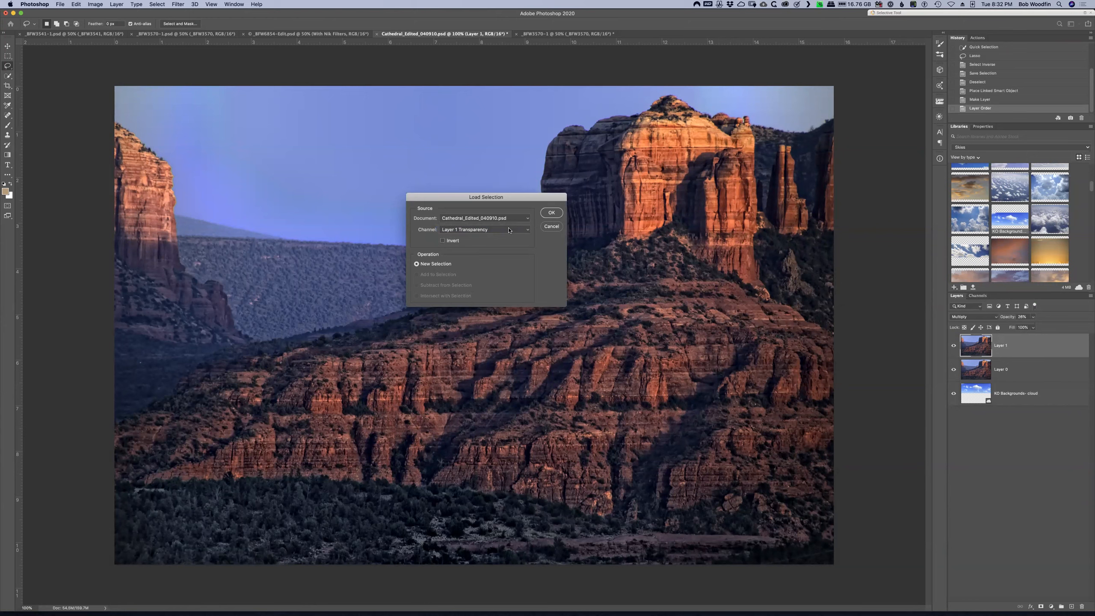
{"action": "left_click", "coordinate": [508, 230]}
{"action": "left_click", "coordinate": [500, 240]}
{"action": "left_click", "coordinate": [554, 214]}
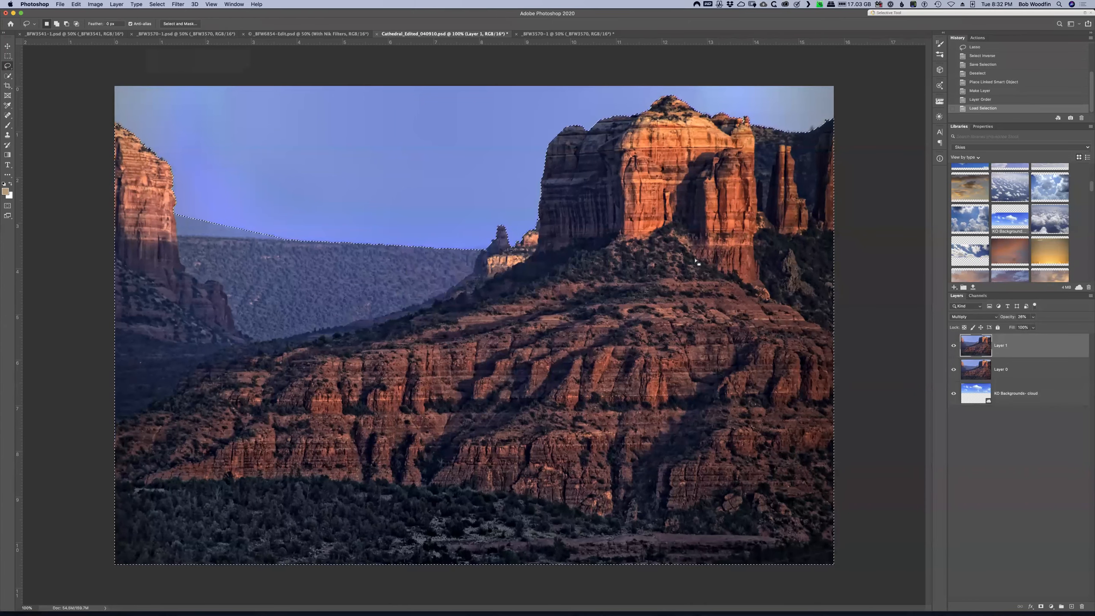
{"action": "left_click", "coordinate": [177, 24]}
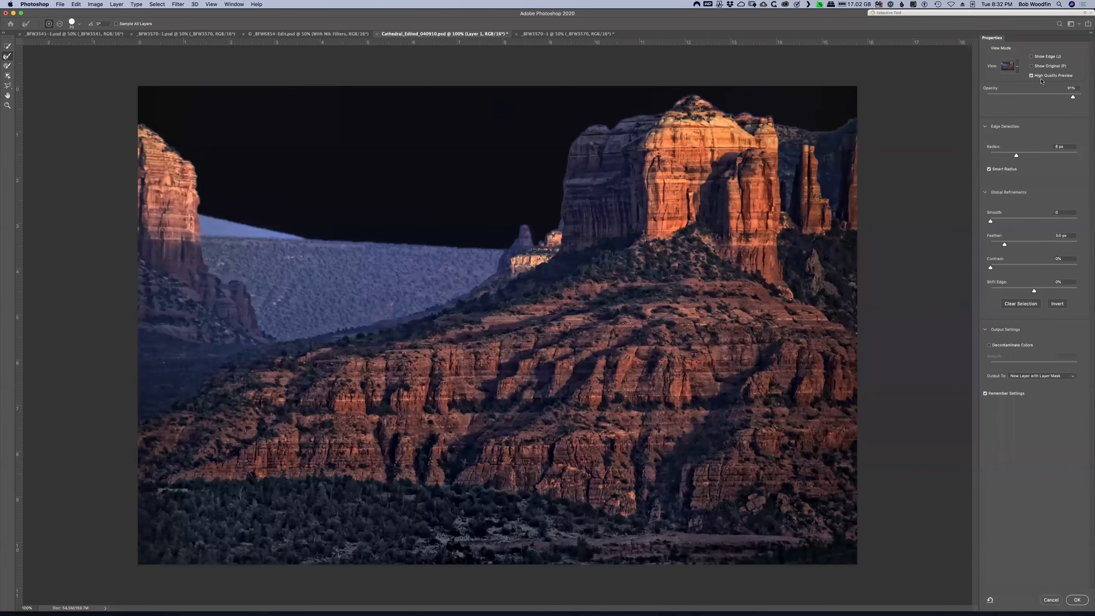
{"action": "left_click", "coordinate": [1018, 69]}
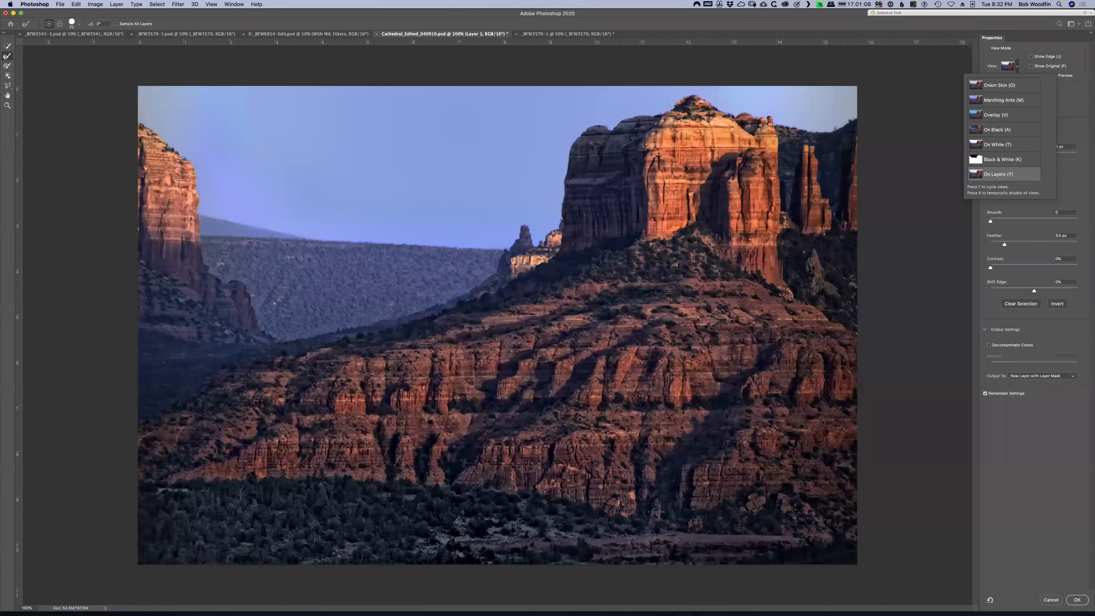
{"action": "left_click", "coordinate": [1017, 68]}
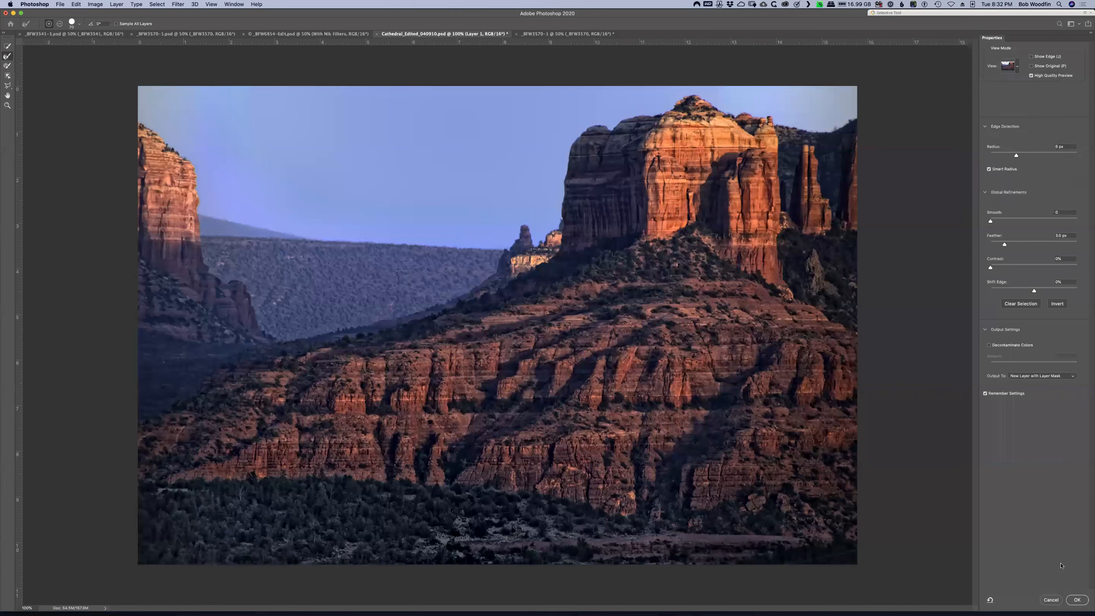
{"action": "left_click", "coordinate": [1051, 600]}
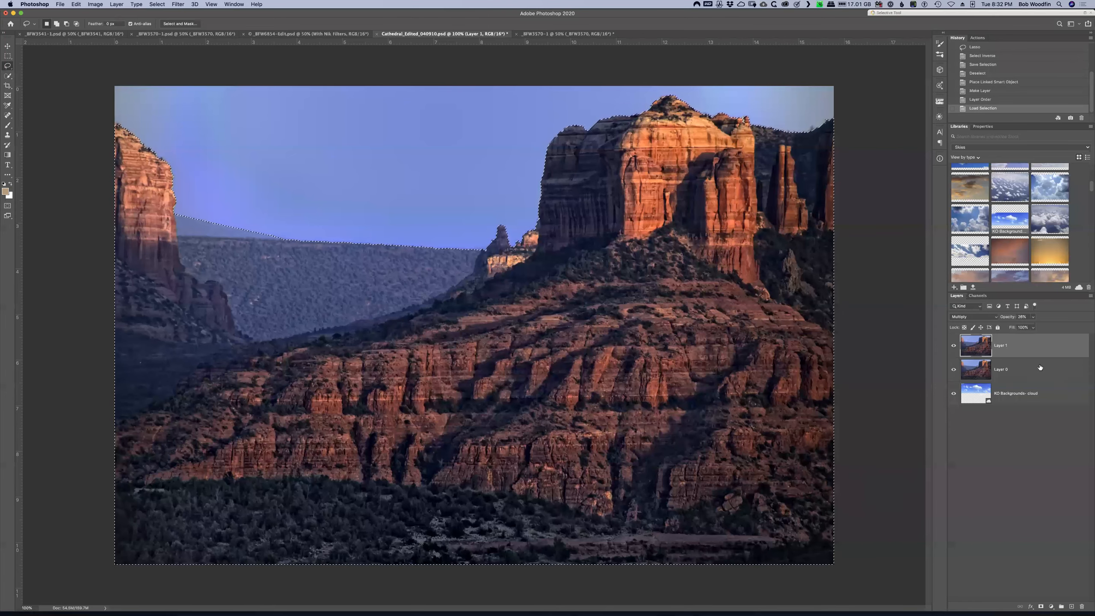
Group Layer 1 and Layer 0, and place a duplicate of the group directly beneath the original
{"action": "left_click", "coordinate": [1040, 367], "text": "shift"}
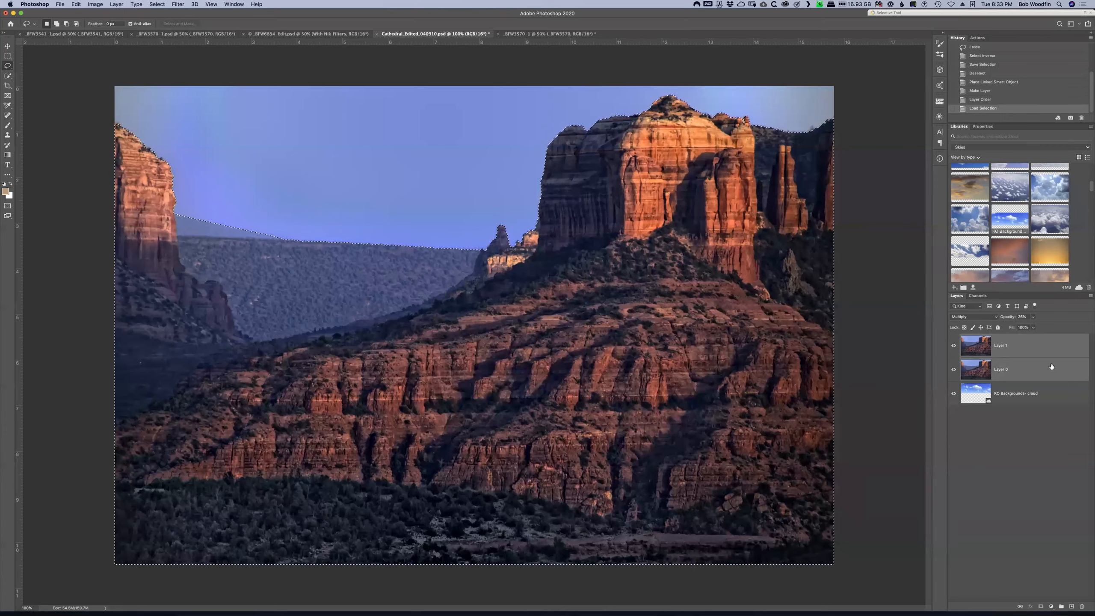
{"action": "key", "text": "super+g"}
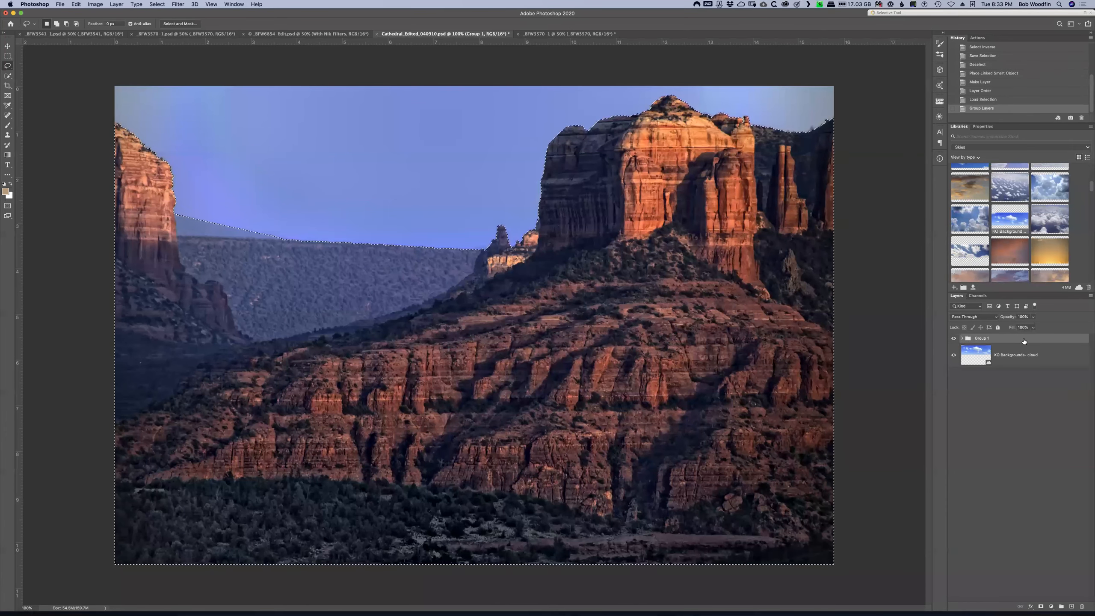
{"action": "left_click_drag", "start_coordinate": [1030, 341], "coordinate": [1018, 348]}
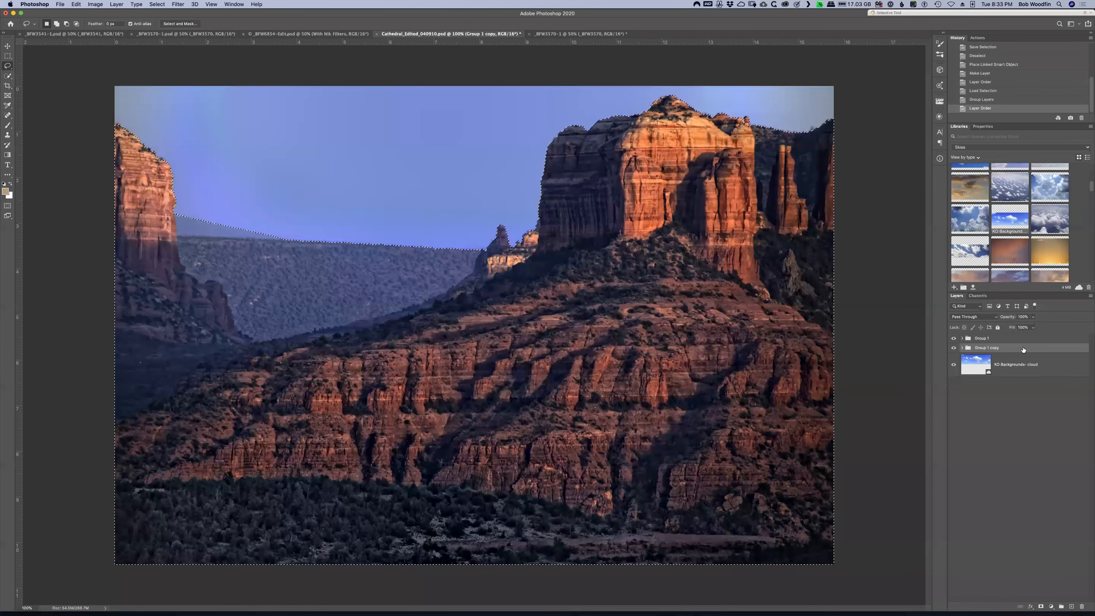
Merge Group 1 into a single layer and ungroup the Group 1 copy
{"action": "right_click", "coordinate": [1014, 340]}
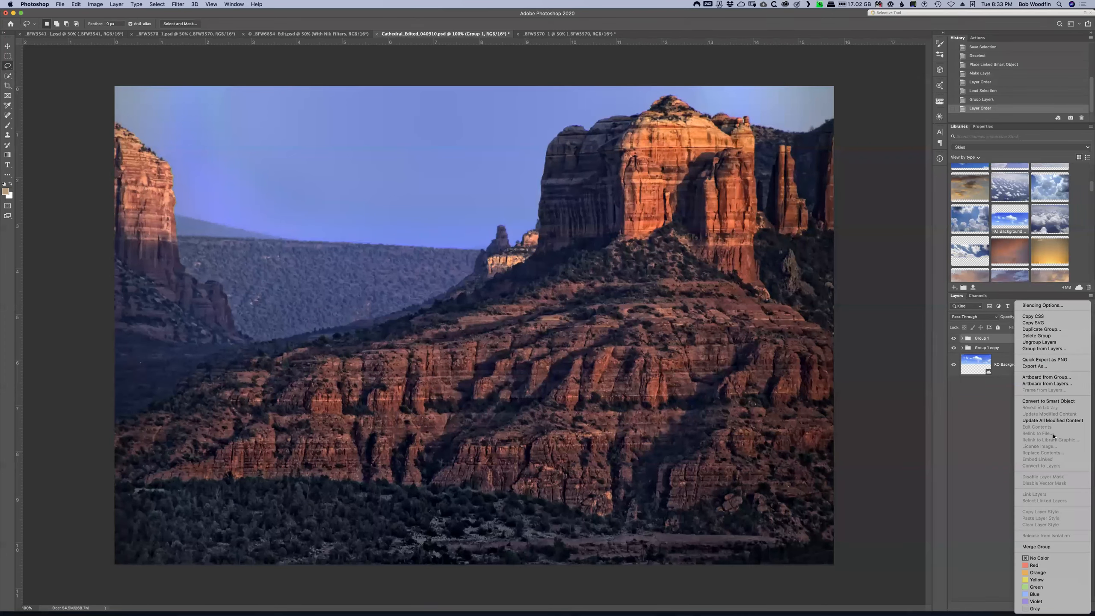
{"action": "left_click", "coordinate": [1052, 547]}
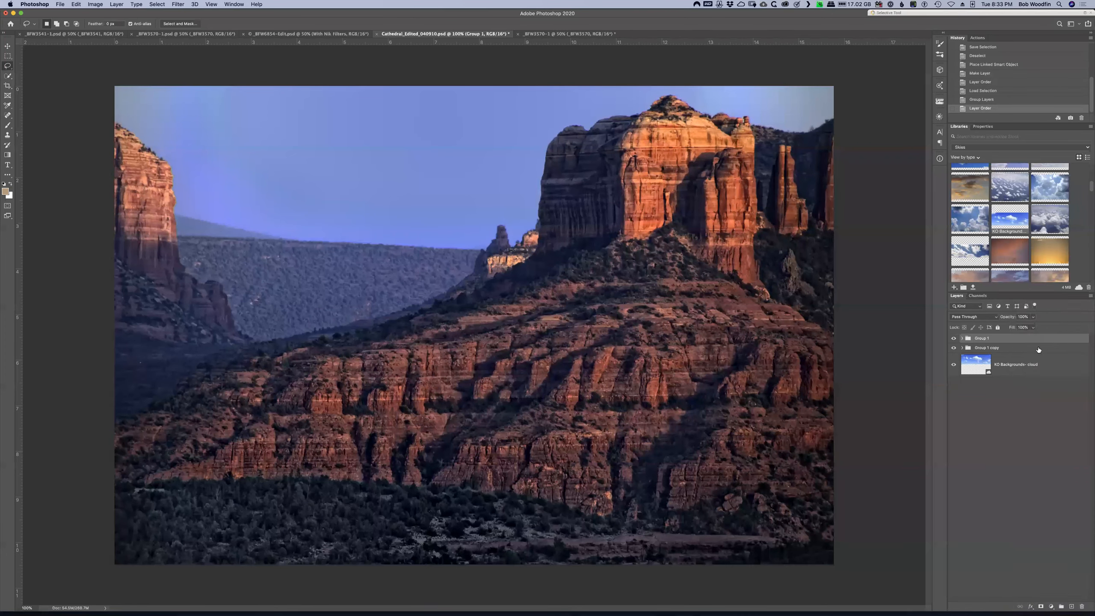
{"action": "right_click", "coordinate": [1020, 362]}
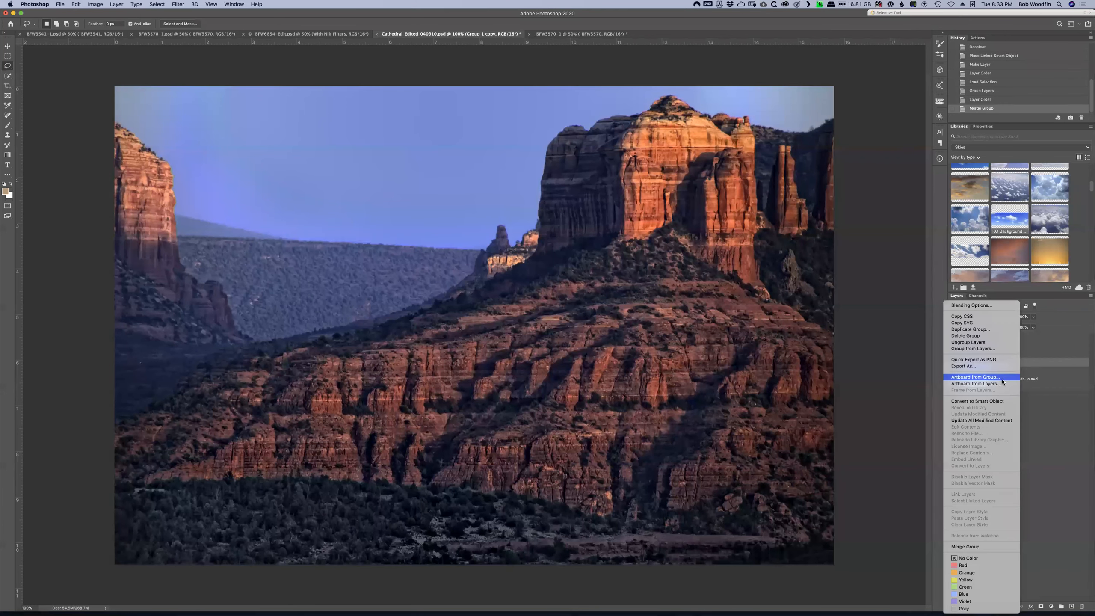
{"action": "left_click", "coordinate": [974, 342]}
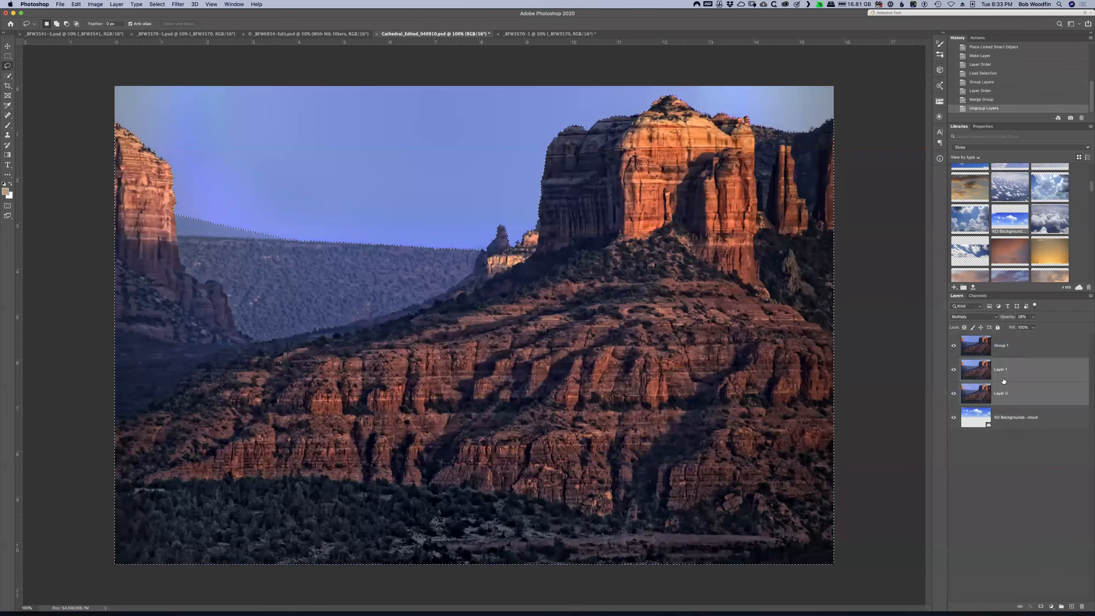
Hide Layer 1 and Layer 0, and open Group 1's selection in Select and Mask with the On Layers view
{"action": "left_click", "coordinate": [1032, 344]}
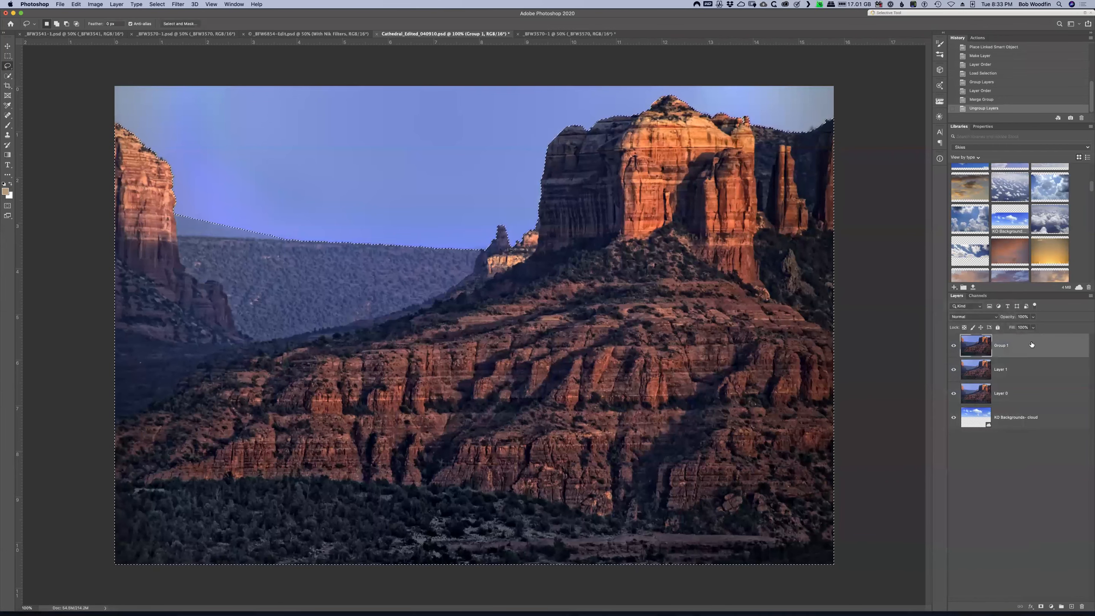
{"action": "left_click_drag", "start_coordinate": [954, 369], "coordinate": [954, 393]}
{"action": "left_click", "coordinate": [160, 6]}
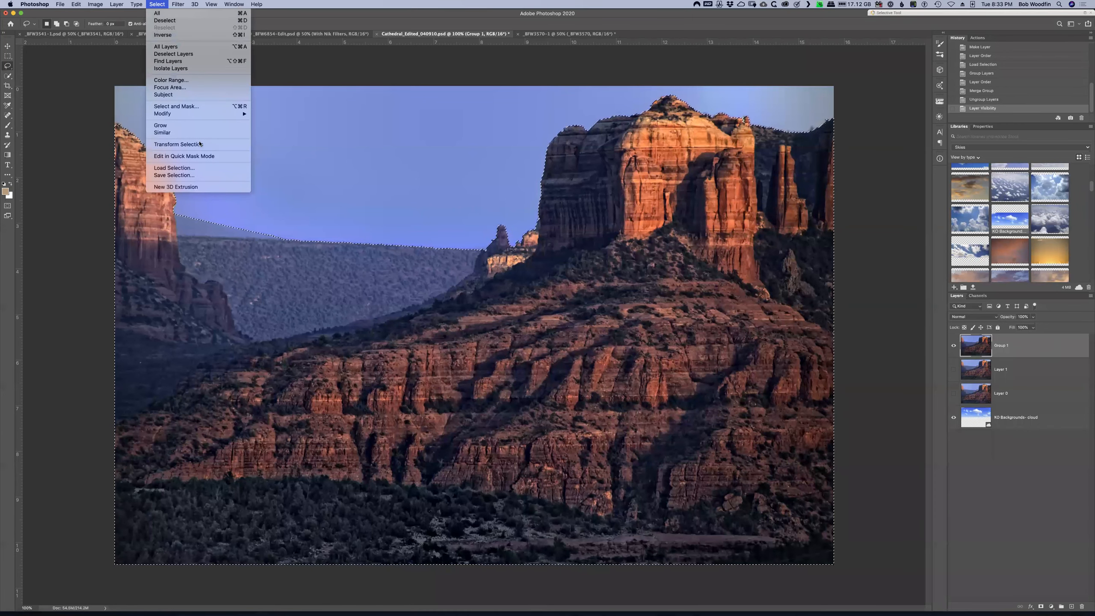
{"action": "left_click", "coordinate": [228, 106]}
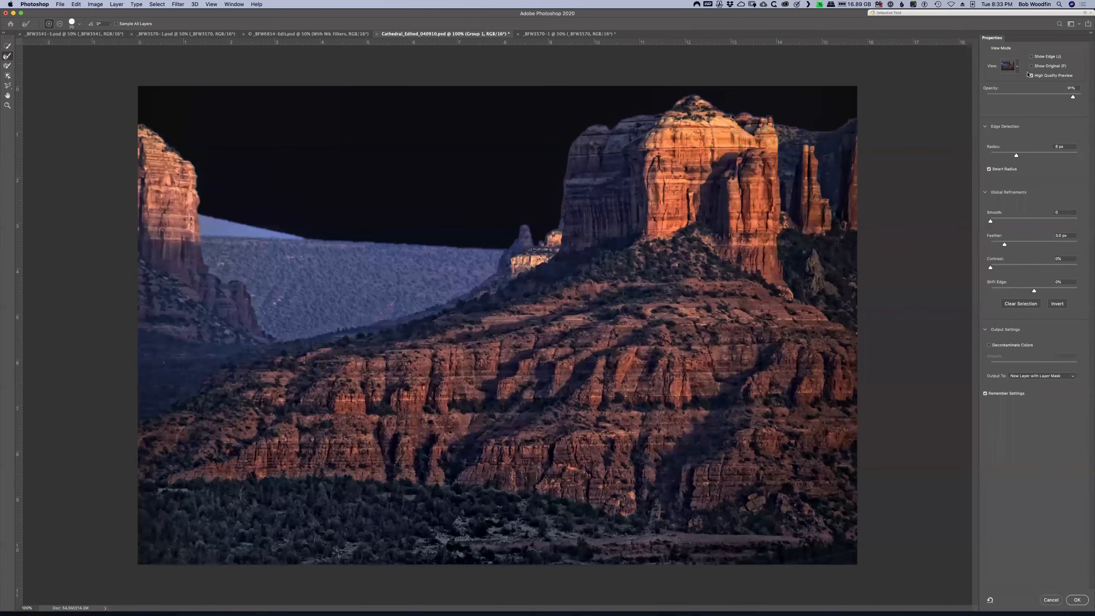
{"action": "left_click", "coordinate": [1018, 67]}
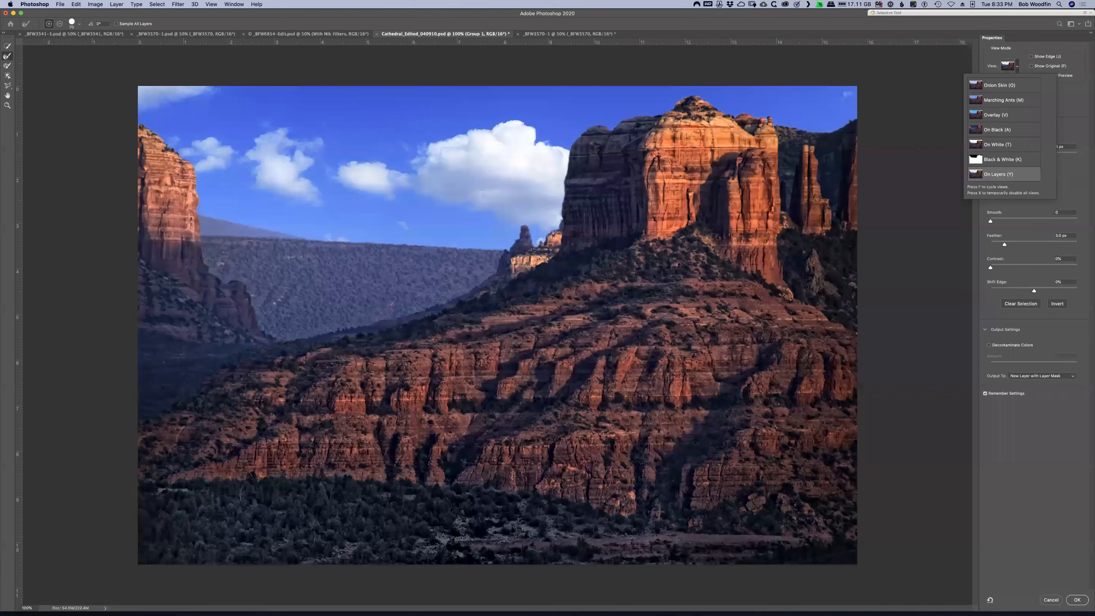
{"action": "left_click", "coordinate": [920, 149]}
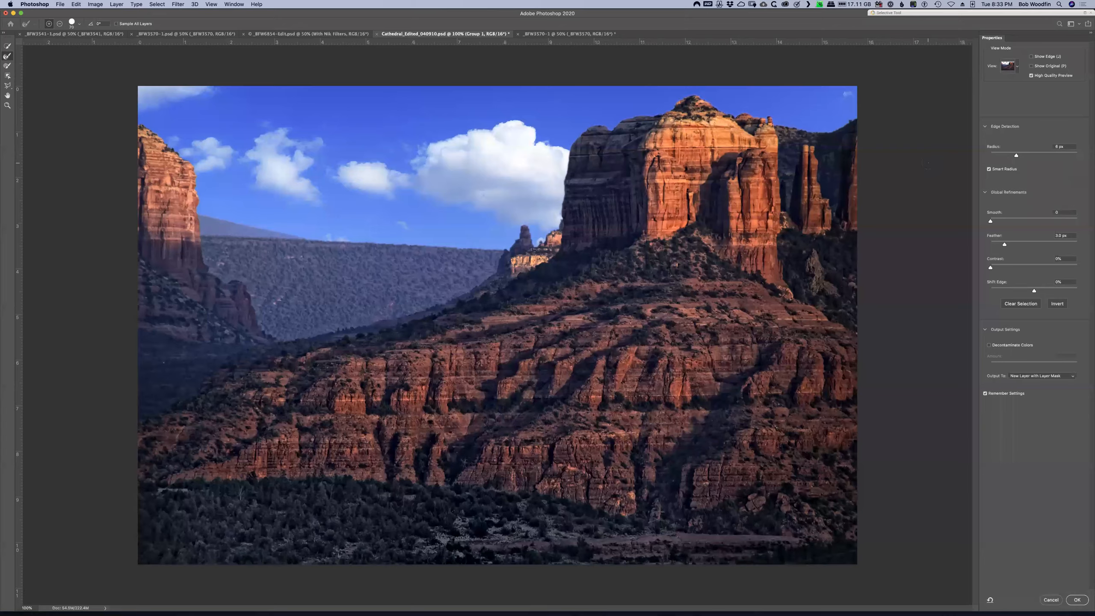
Examine the mask edge at 300% along the cliff tops, distant mesa and far rock tower against the clouds
{"action": "key", "text": "super+equal"}
{"action": "key", "text": "super+equal"}
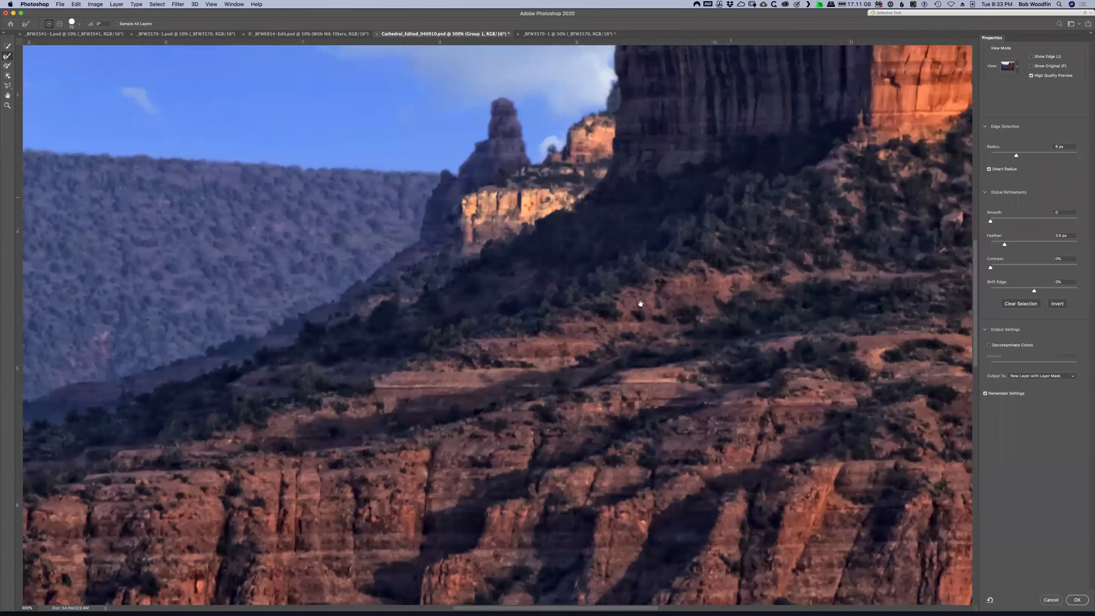
{"action": "left_click_drag", "start_coordinate": [640, 304], "coordinate": [602, 365]}
{"action": "left_click_drag", "start_coordinate": [682, 147], "coordinate": [524, 388]}
{"action": "left_click_drag", "start_coordinate": [766, 211], "coordinate": [487, 160]}
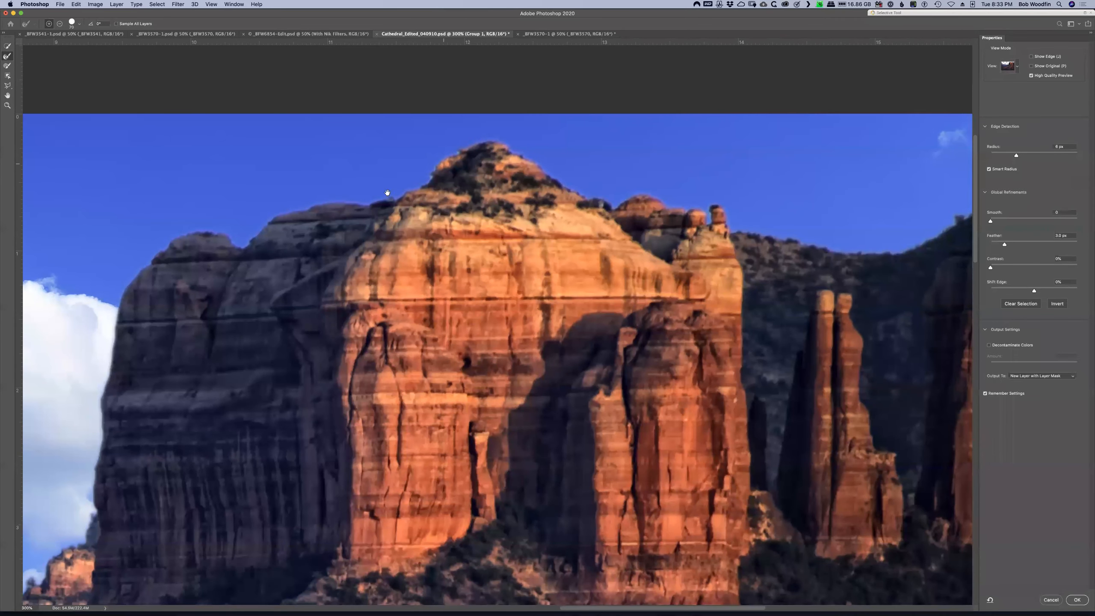
{"action": "scroll", "coordinate": [789, 276], "scroll_direction": "right", "scroll_amount": 5}
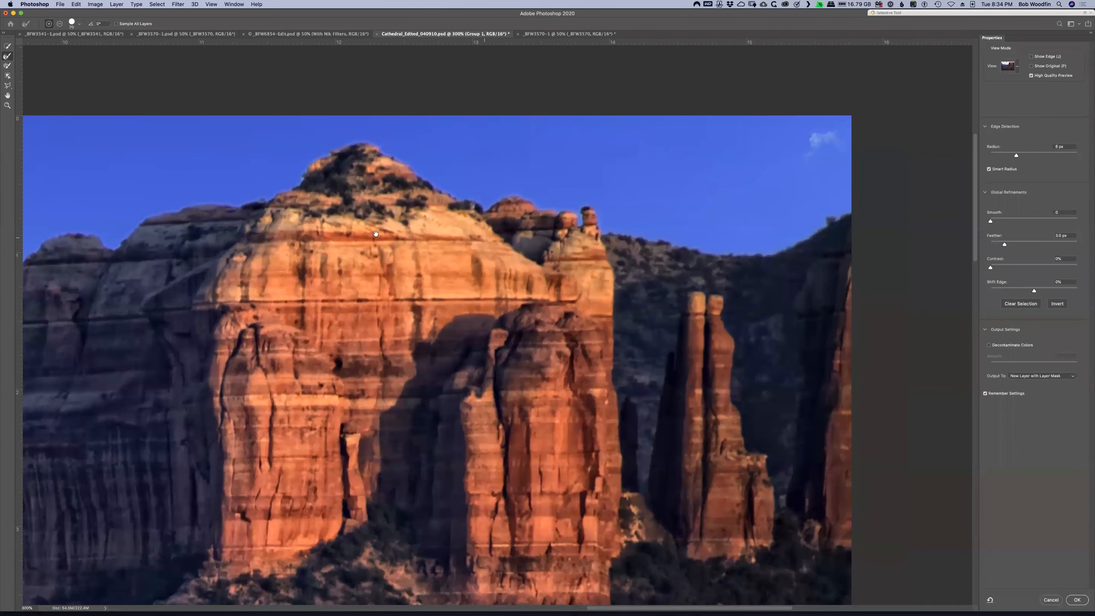
{"action": "scroll", "coordinate": [442, 265], "scroll_direction": "left", "scroll_amount": 5}
{"action": "scroll", "coordinate": [334, 303], "scroll_direction": "left", "scroll_amount": 2}
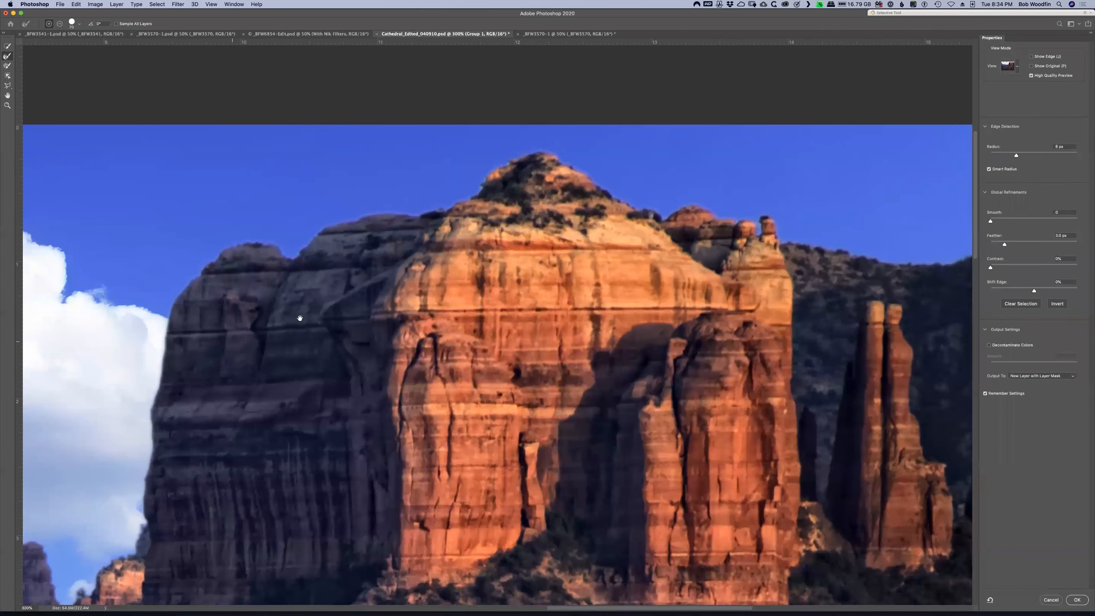
{"action": "scroll", "coordinate": [501, 208], "scroll_direction": "left", "scroll_amount": 10}
{"action": "scroll", "coordinate": [501, 208], "scroll_direction": "down", "scroll_amount": 5}
{"action": "scroll", "coordinate": [390, 504], "scroll_direction": "left", "scroll_amount": 20}
{"action": "scroll", "coordinate": [390, 505], "scroll_direction": "down", "scroll_amount": 3}
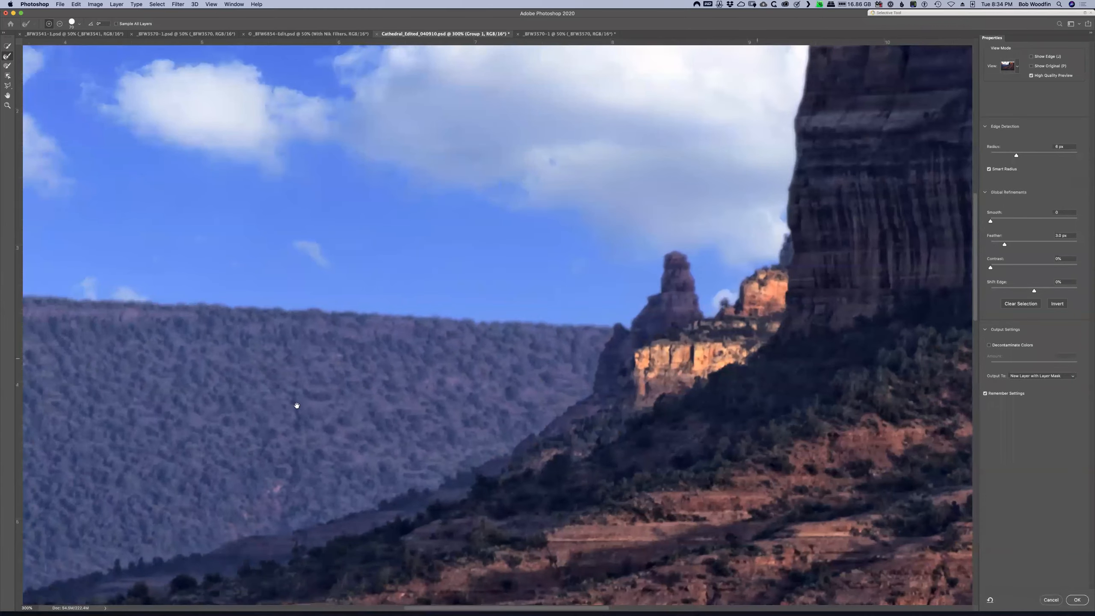
{"action": "scroll", "coordinate": [298, 157], "scroll_direction": "left", "scroll_amount": 4}
{"action": "scroll", "coordinate": [298, 157], "scroll_direction": "up", "scroll_amount": 4}
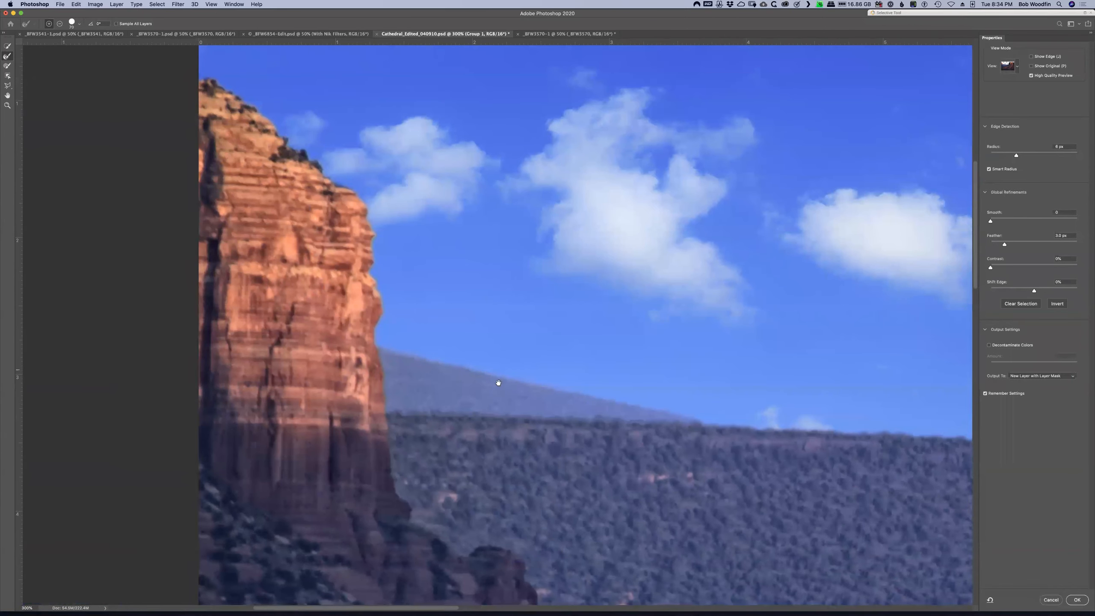
{"action": "scroll", "coordinate": [648, 313], "scroll_direction": "right", "scroll_amount": 8}
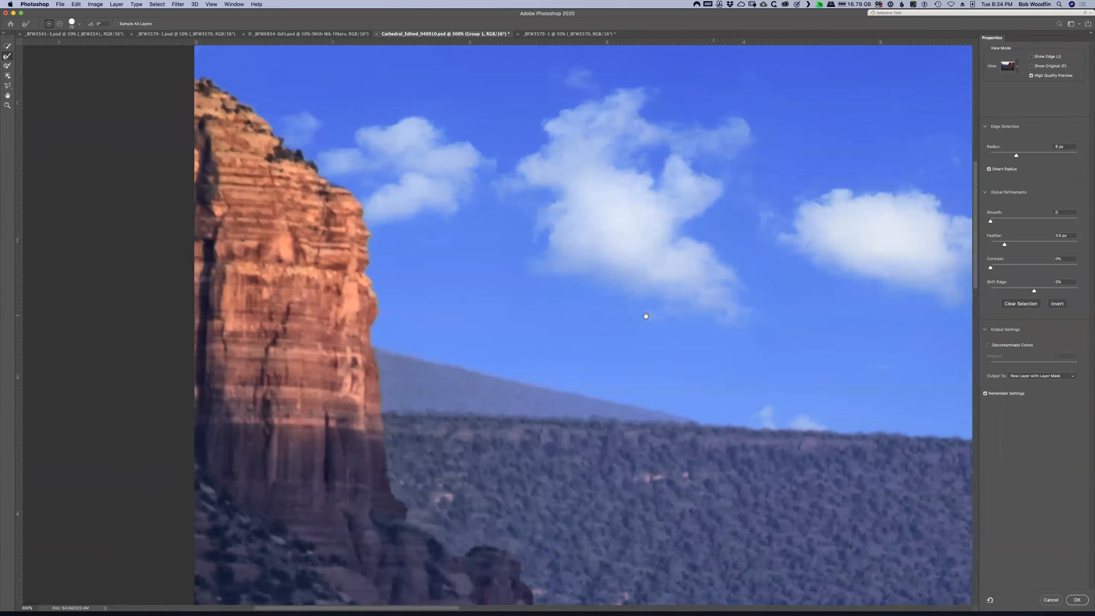
{"action": "scroll", "coordinate": [889, 332], "scroll_direction": "right", "scroll_amount": 7}
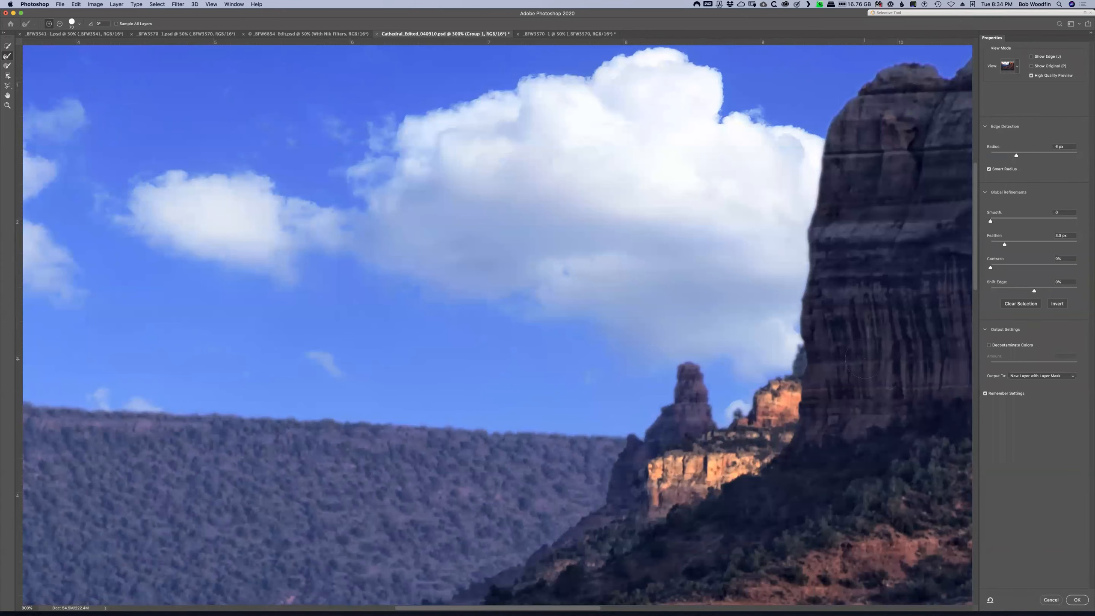
Return the preview to 100% and output the selection of Group 1 as a new layer with a layer mask
{"action": "key", "text": "super+1"}
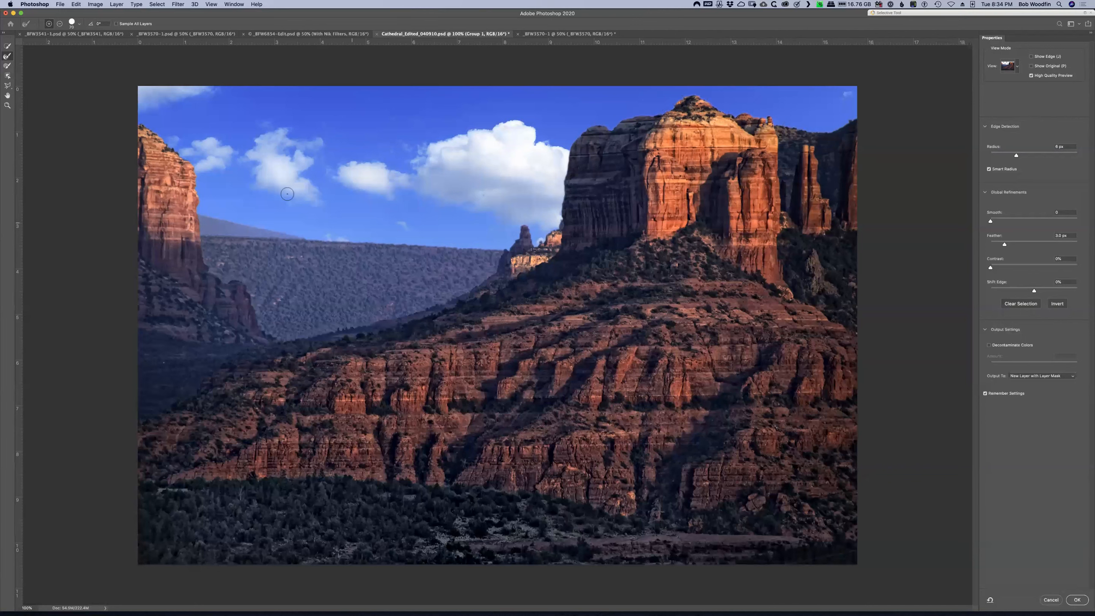
{"action": "left_click", "coordinate": [1078, 600]}
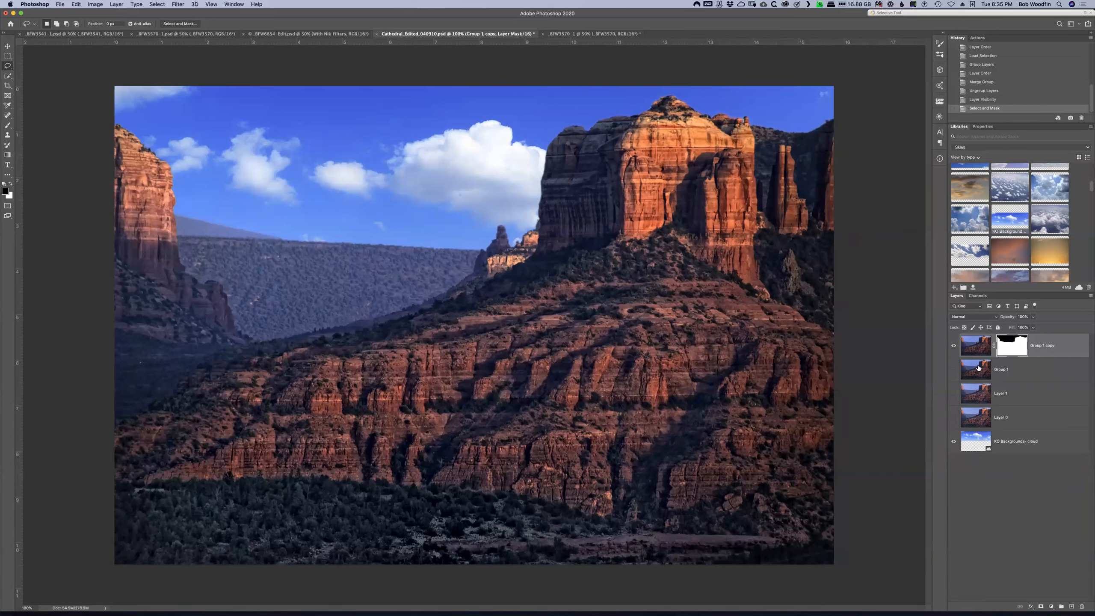
Hide the masked Group 1 copy and the KO Backgrounds cloud layer, and show the merged Group 1 layer
{"action": "left_click", "coordinate": [953, 345]}
{"action": "left_click", "coordinate": [953, 370]}
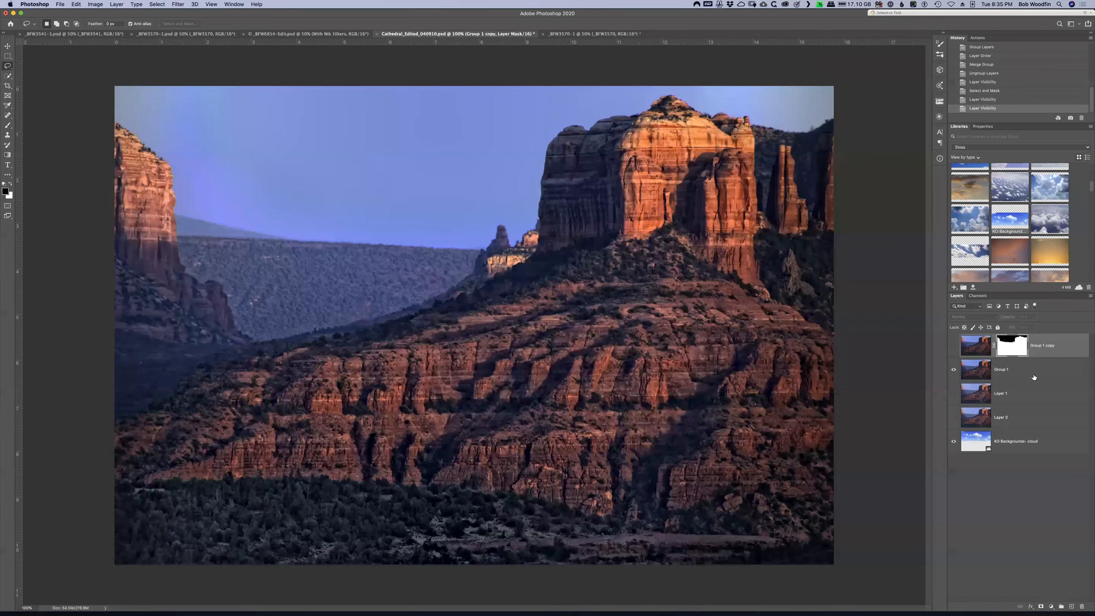
{"action": "left_click", "coordinate": [954, 441]}
Convert the merged Group 1 layer to a smart object
{"action": "right_click", "coordinate": [1034, 369]}
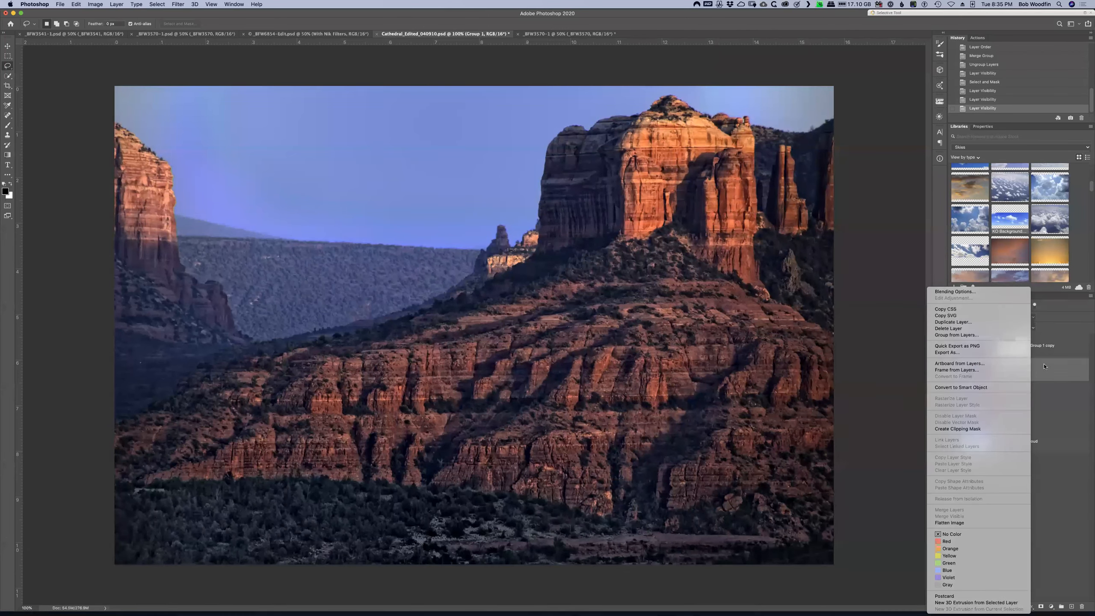
{"action": "right_click", "coordinate": [1045, 366]}
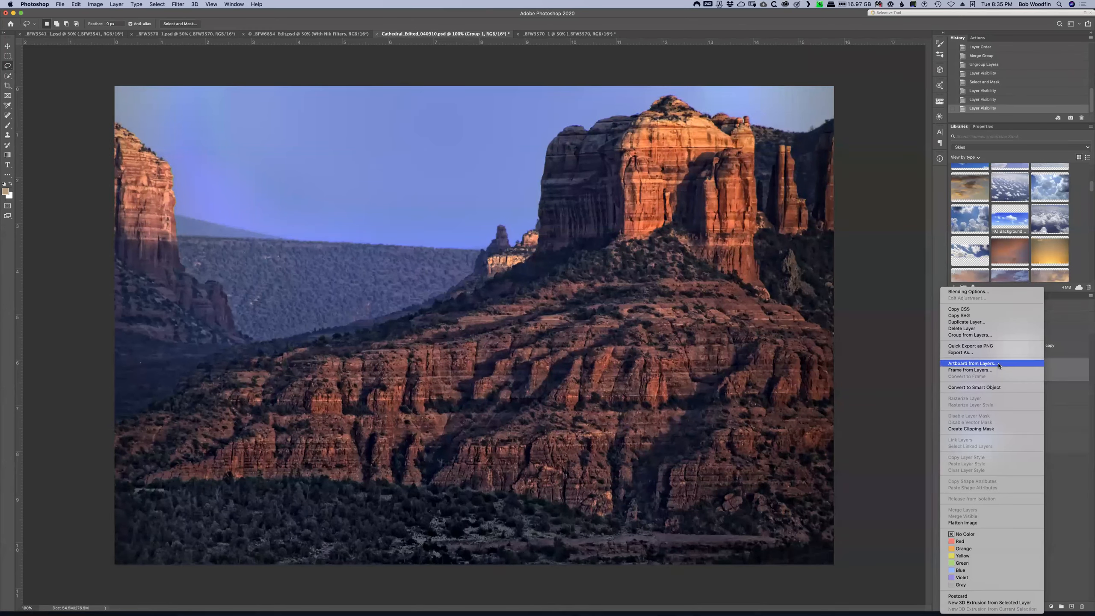
{"action": "left_click", "coordinate": [1007, 386]}
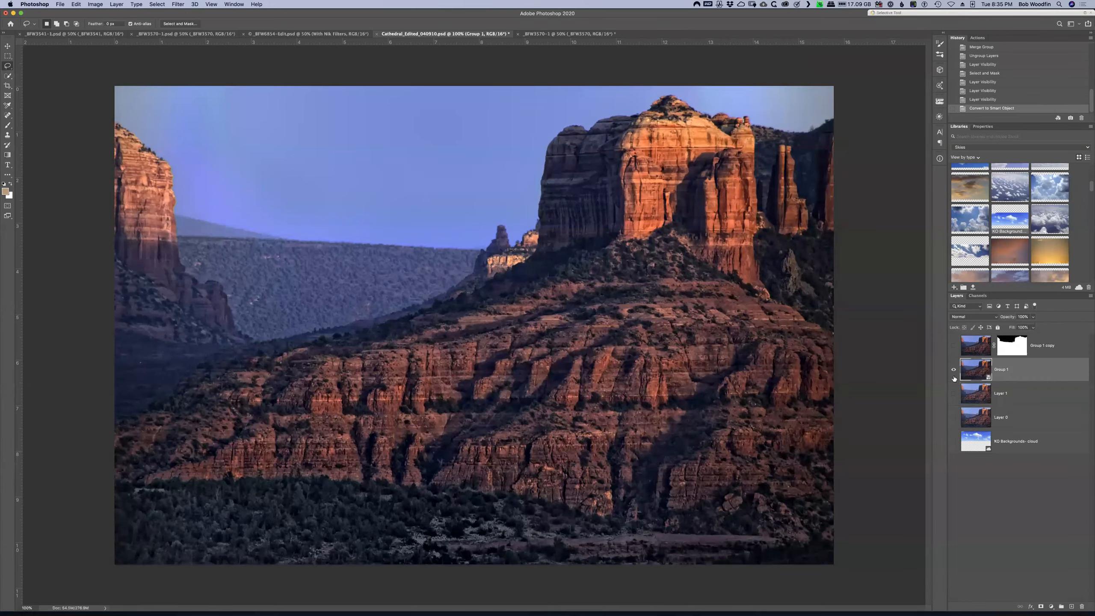
Open the Group 1 smart object in the Skylum Luminar 4 filter
{"action": "left_click", "coordinate": [178, 3]}
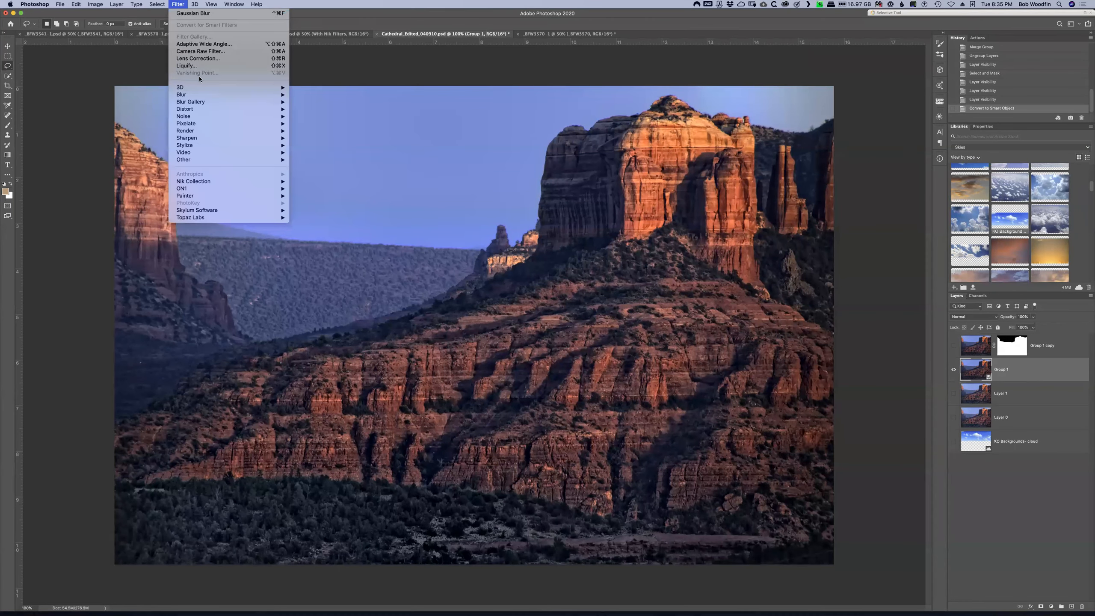
{"action": "mouse_move", "coordinate": [259, 210]}
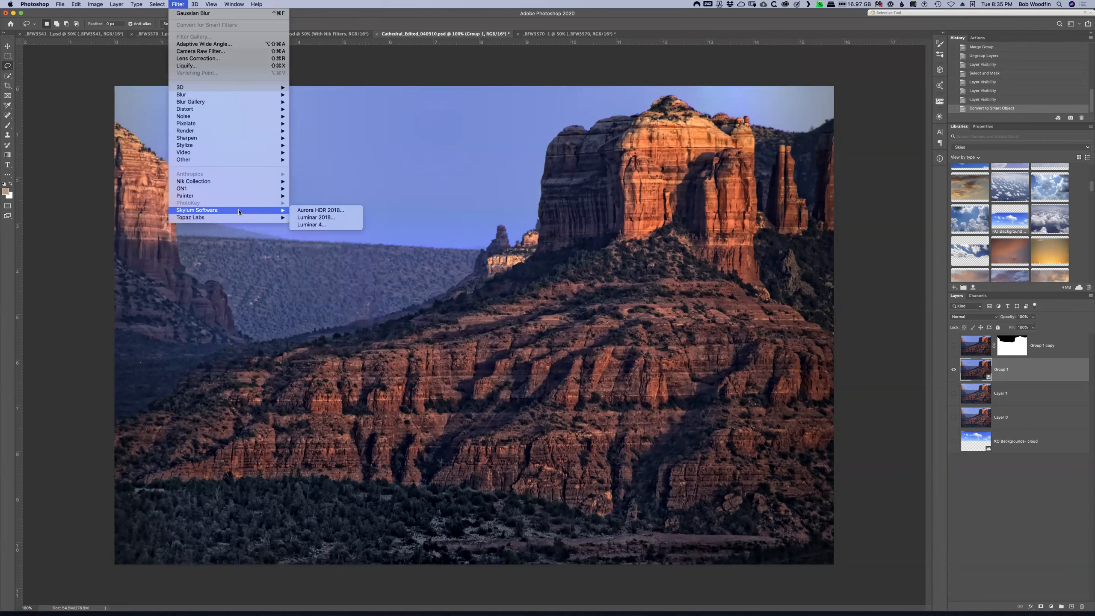
{"action": "left_click", "coordinate": [330, 225]}
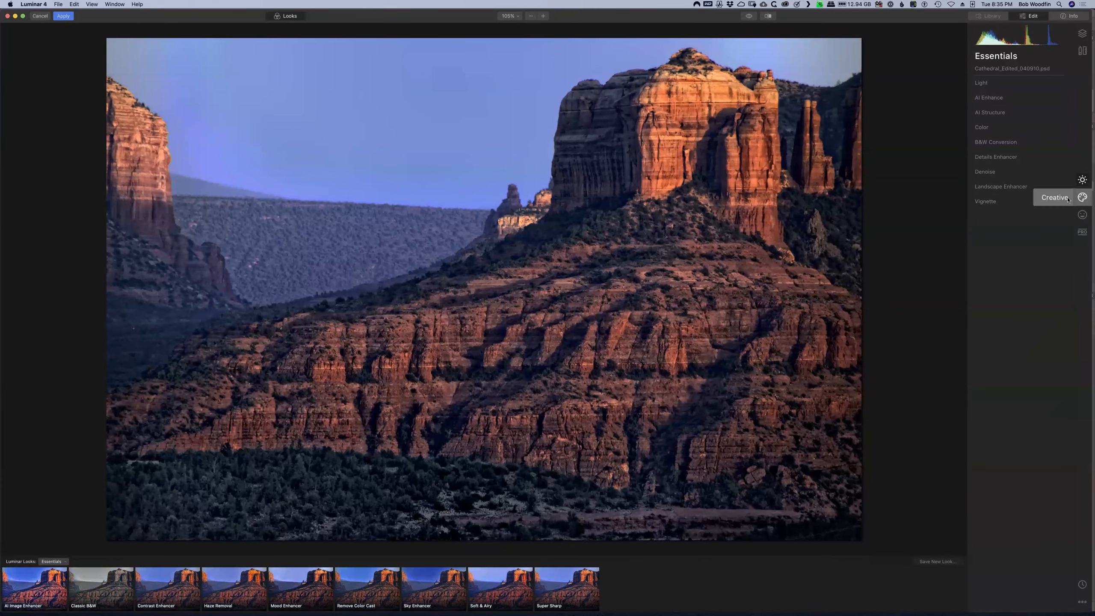
Replace the sky with Dramatic Sunset 4 using the creative AI Sky Replacement filter
{"action": "left_click", "coordinate": [1083, 197]}
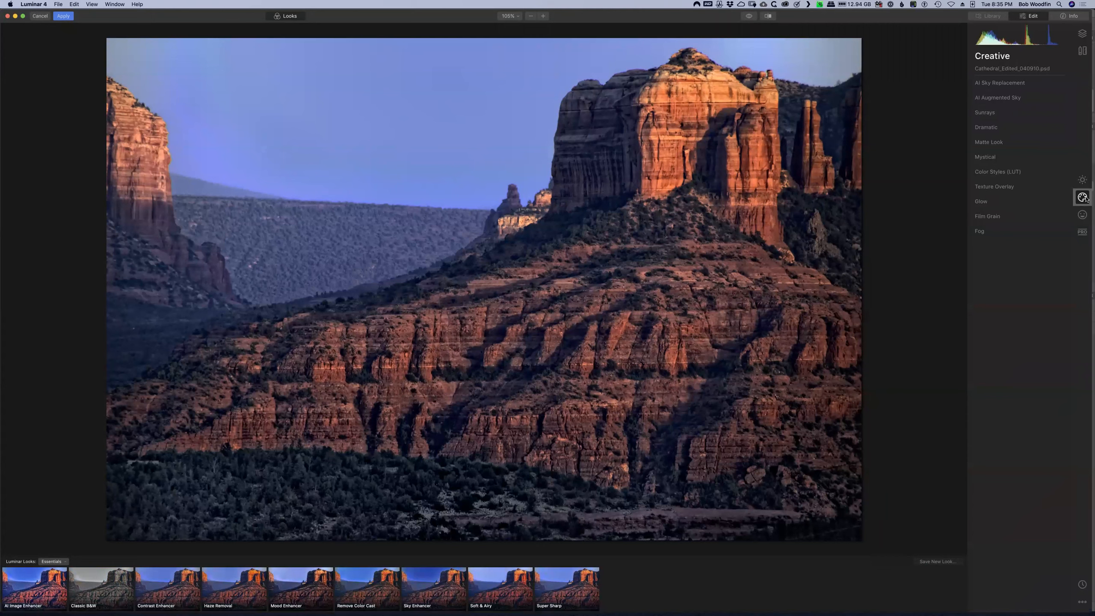
{"action": "left_click", "coordinate": [1002, 83]}
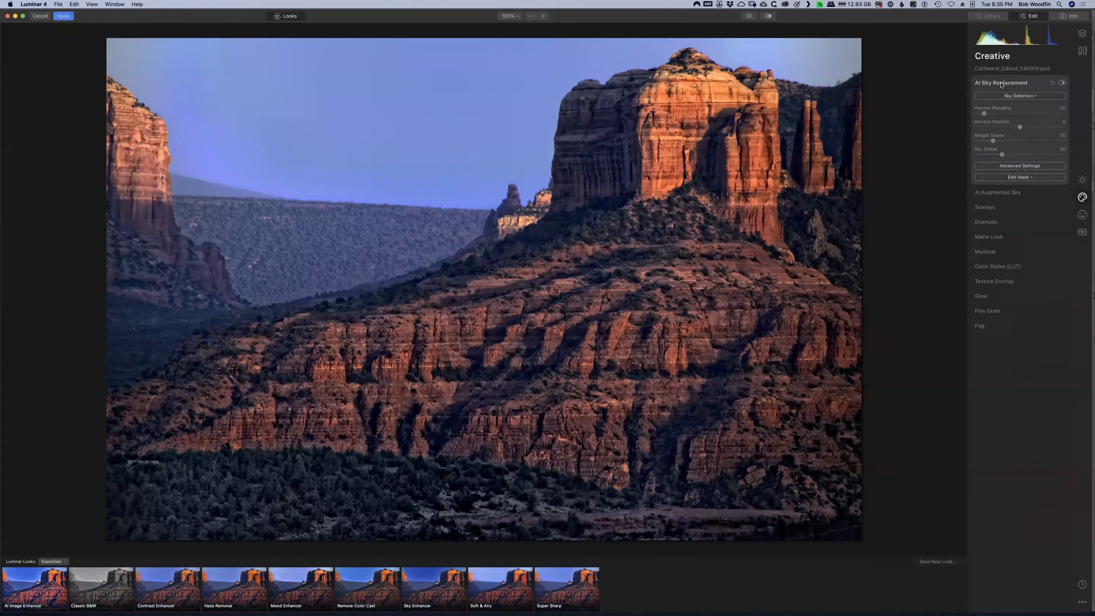
{"action": "left_click", "coordinate": [1017, 95]}
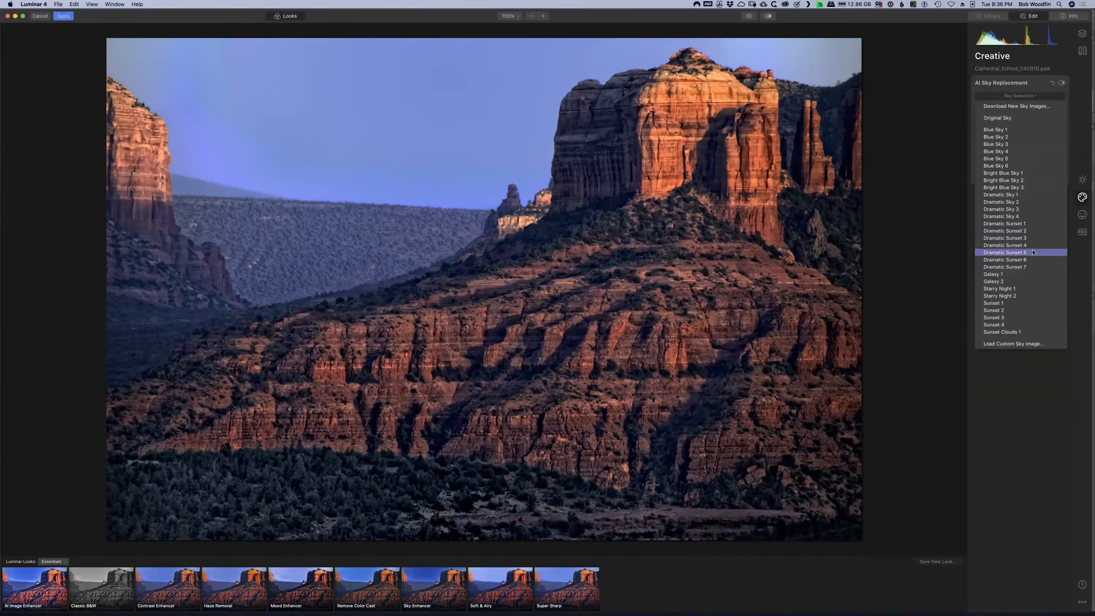
{"action": "left_click", "coordinate": [1009, 246]}
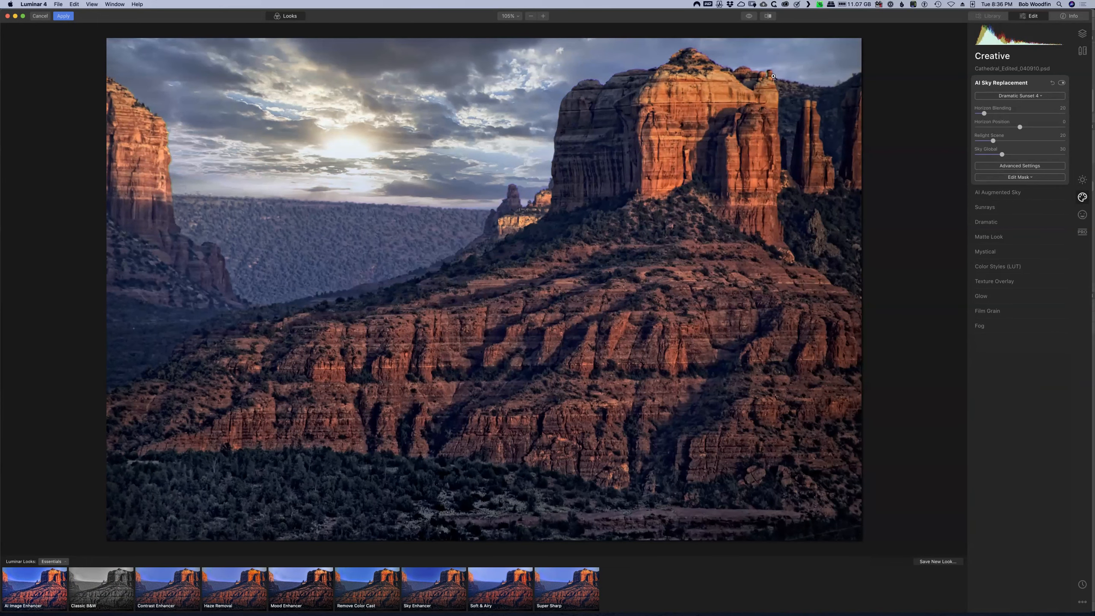
Examine the replaced sky's edges at 300% along the main cliff top, small rock tower, distant mesa and far cliff
{"action": "left_click", "coordinate": [771, 76]}
{"action": "left_click", "coordinate": [733, 81]}
{"action": "left_click", "coordinate": [734, 81]}
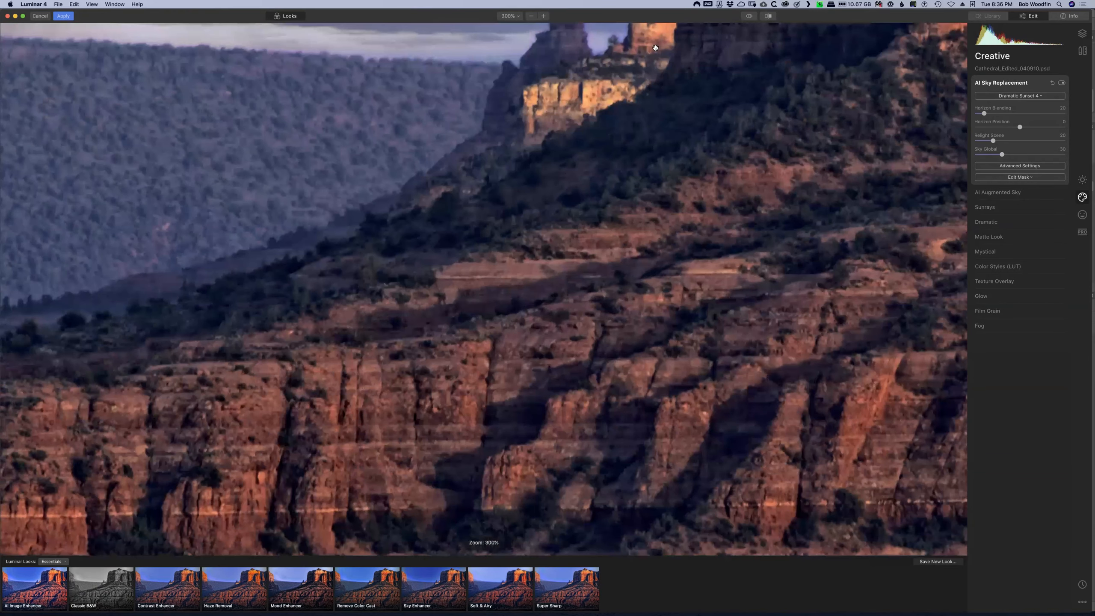
{"action": "scroll", "coordinate": [624, 126], "scroll_direction": "up", "scroll_amount": 10}
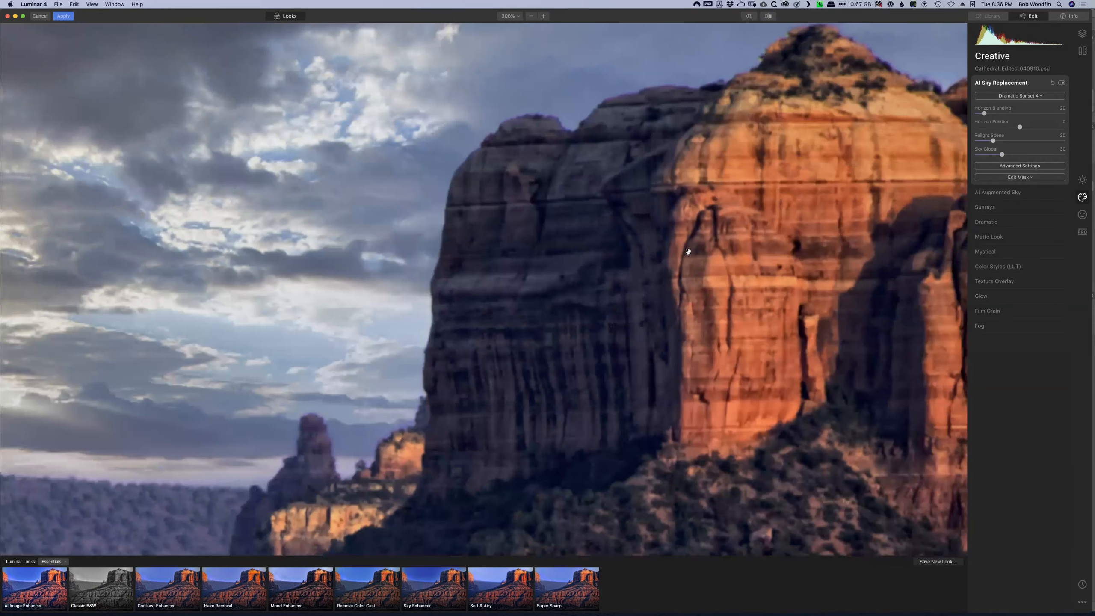
{"action": "left_click_drag", "start_coordinate": [754, 186], "coordinate": [560, 224]}
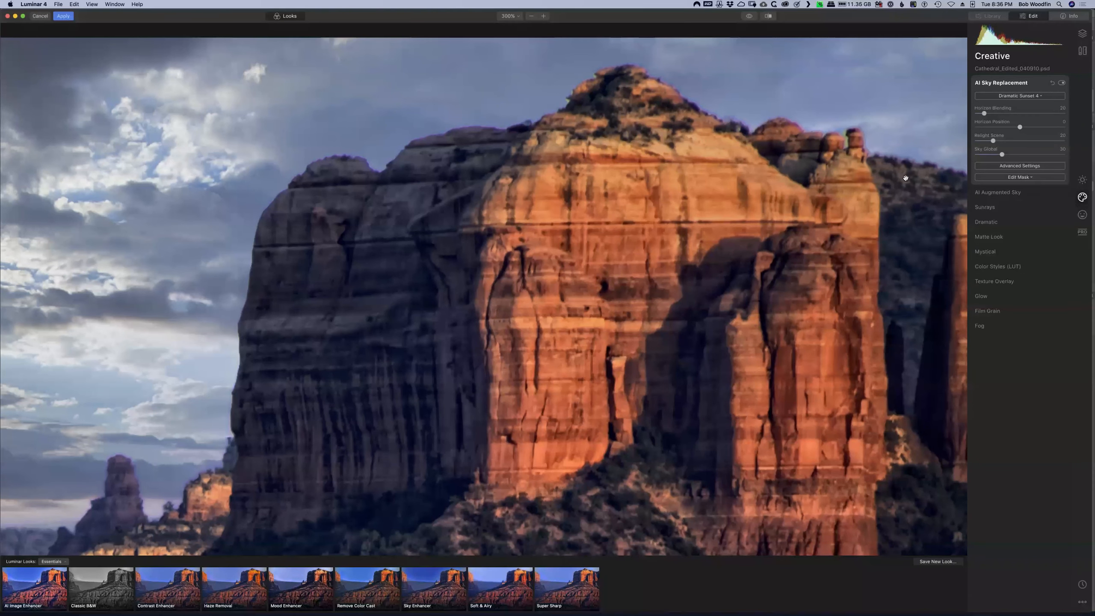
{"action": "left_click_drag", "start_coordinate": [903, 181], "coordinate": [615, 186]}
{"action": "left_click_drag", "start_coordinate": [57, 398], "coordinate": [1034, 176]}
{"action": "left_click_drag", "start_coordinate": [142, 196], "coordinate": [548, 215]}
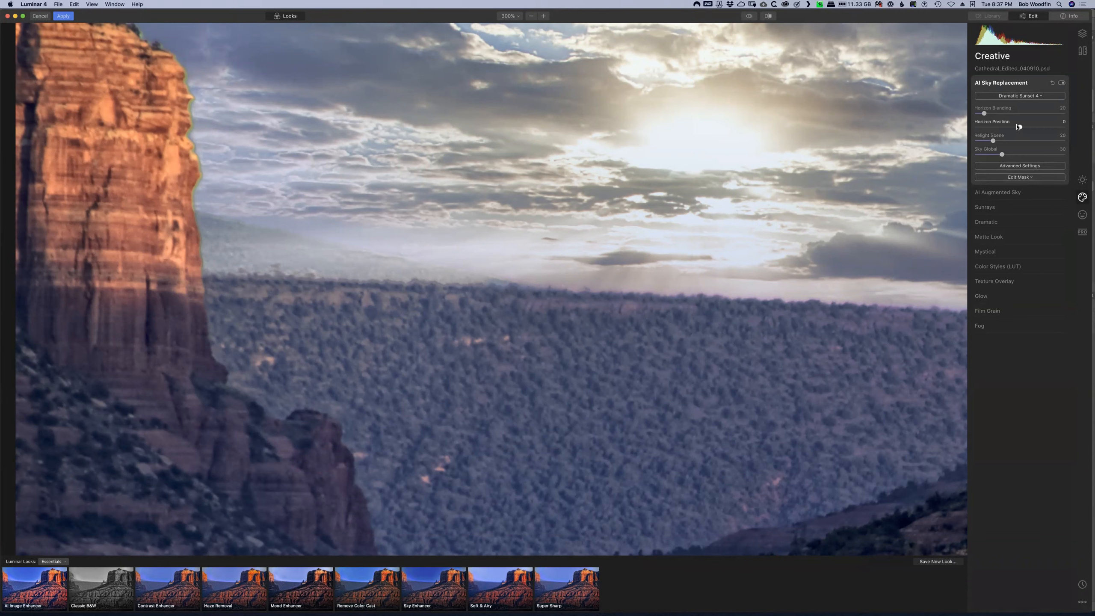
Set the replaced sky's Horizon Position to 2 and Relight Scene to 31, checking the whole image at 100%
{"action": "mouse_move", "coordinate": [1022, 126]}
{"action": "left_mouse_down"}
{"action": "mouse_move", "coordinate": [1033, 128]}
{"action": "mouse_move", "coordinate": [995, 141]}
{"action": "mouse_move", "coordinate": [1034, 143]}
{"action": "left_mouse_up"}
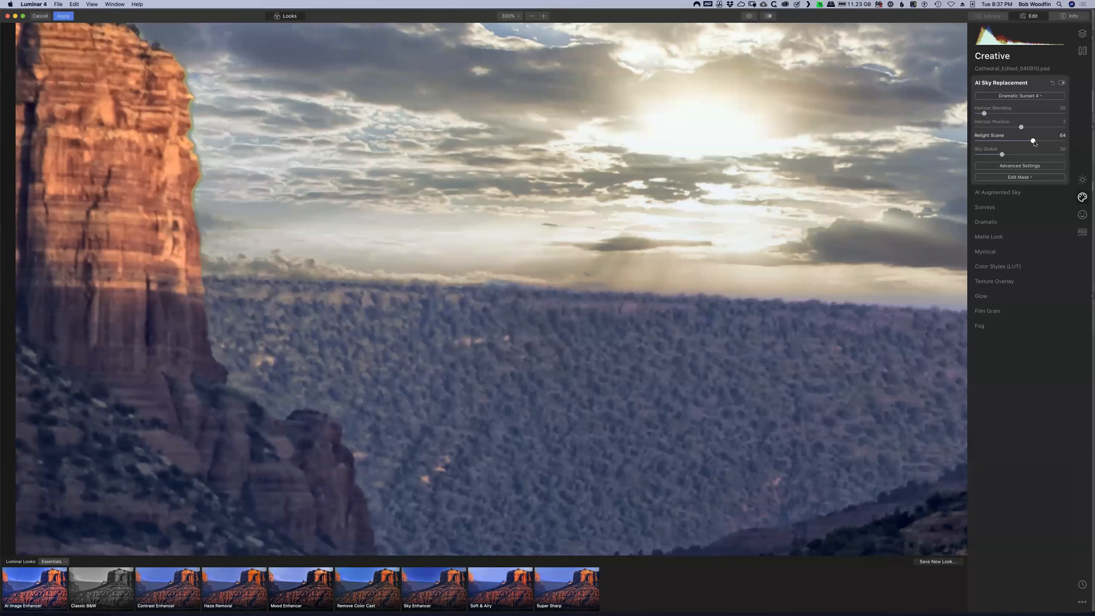
{"action": "key", "text": "super+minus"}
{"action": "key", "text": "super+minus"}
{"action": "key", "text": "super+minus"}
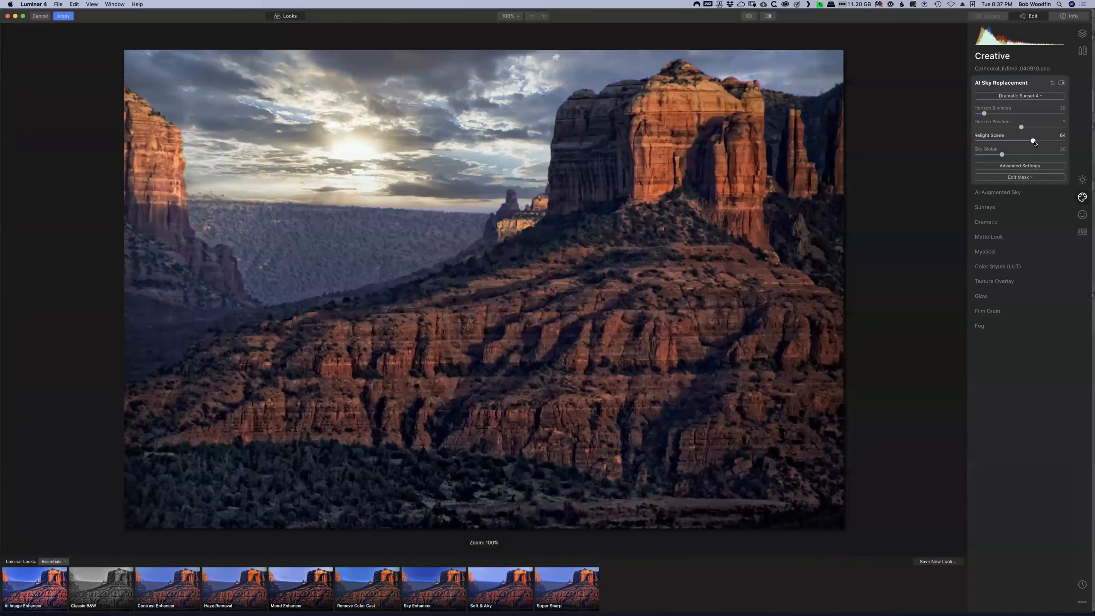
{"action": "left_click_drag", "start_coordinate": [1033, 143], "coordinate": [1003, 143]}
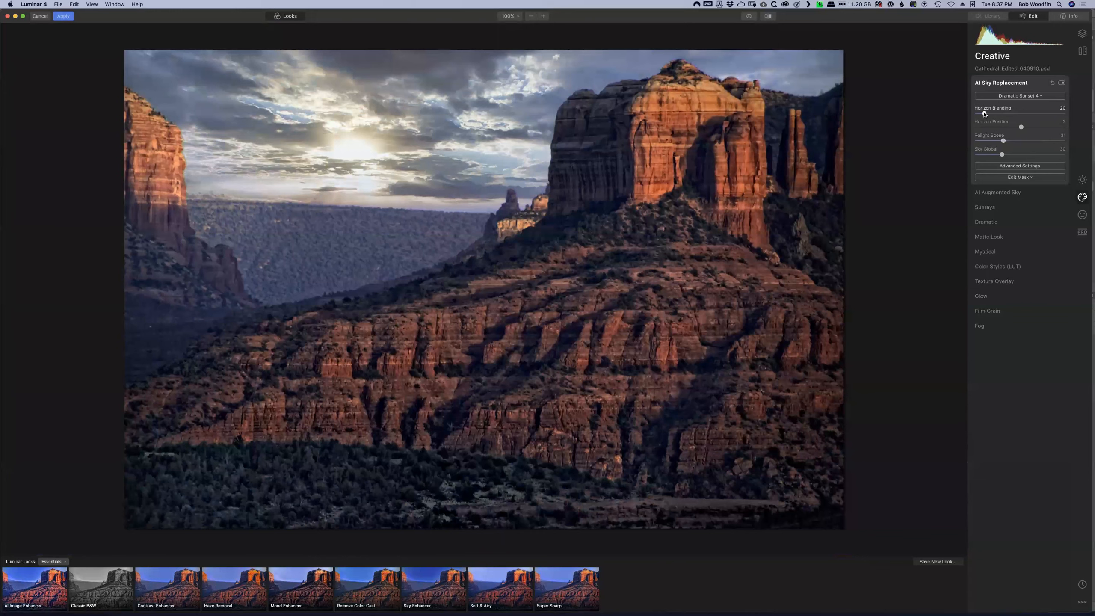
Set the sky replacement's Horizon Blending to 57 and Sky Global to about 82
{"action": "left_click_drag", "start_coordinate": [984, 114], "coordinate": [1046, 113]}
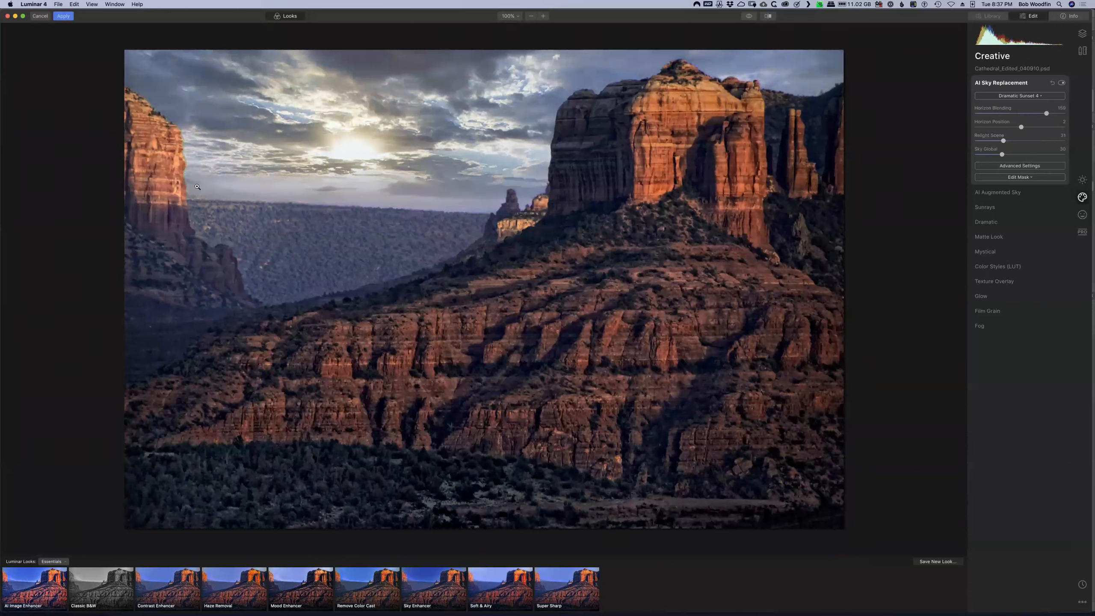
{"action": "left_click_drag", "start_coordinate": [1046, 113], "coordinate": [1001, 113]}
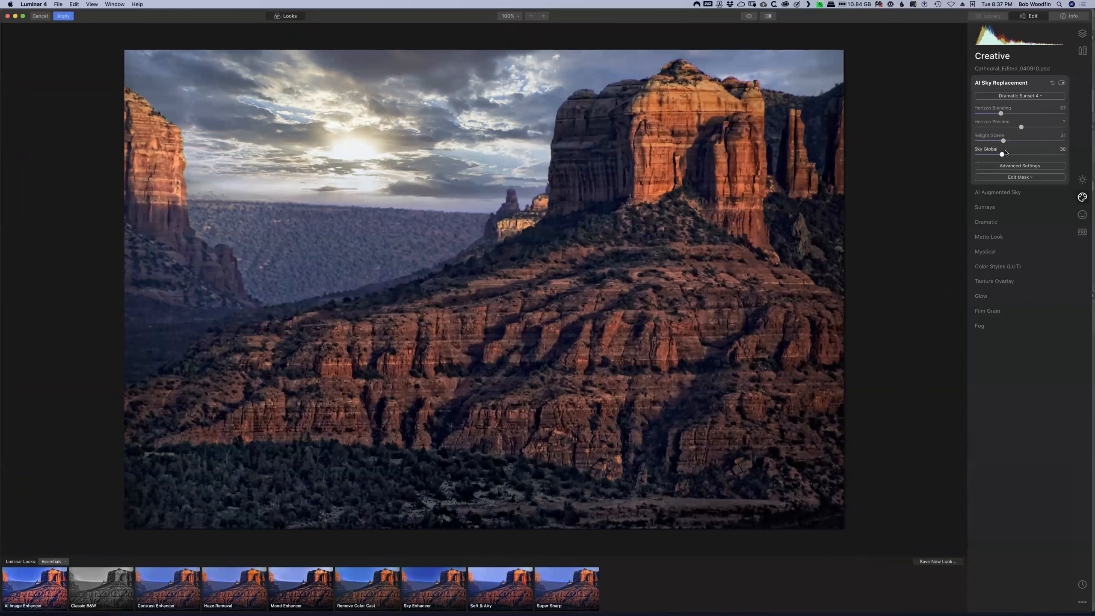
{"action": "left_click_drag", "start_coordinate": [1002, 156], "coordinate": [1049, 155]}
In the advanced sky replacement settings, set Close Gaps to 47 and Sky Local to 65
{"action": "left_click", "coordinate": [1034, 165]}
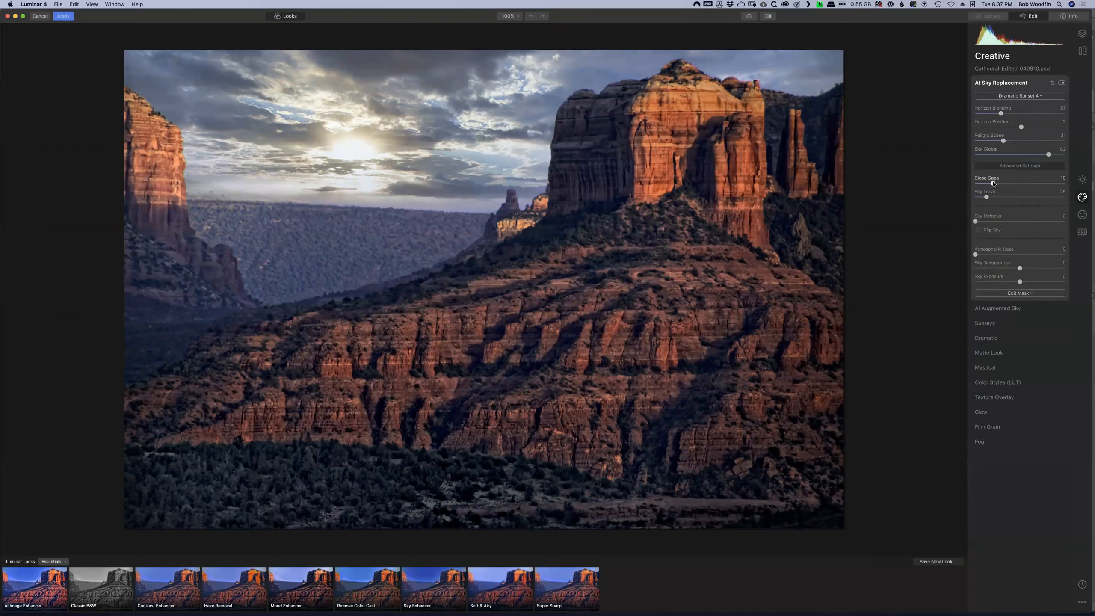
{"action": "left_click_drag", "start_coordinate": [992, 184], "coordinate": [1048, 186]}
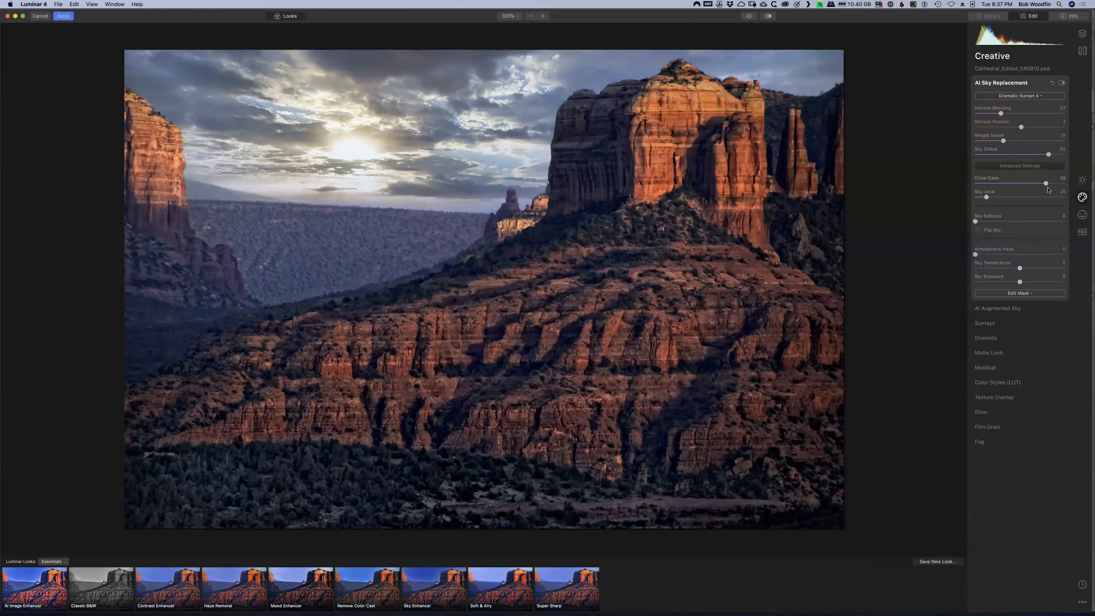
{"action": "left_click_drag", "start_coordinate": [1046, 183], "coordinate": [1060, 183]}
{"action": "left_click_drag", "start_coordinate": [987, 198], "coordinate": [956, 258]}
Set Sky Temperature to -71 and Sky Exposure to -50, and apply the Luminar 4 filter to Group 1
{"action": "left_click_drag", "start_coordinate": [1020, 268], "coordinate": [987, 276]}
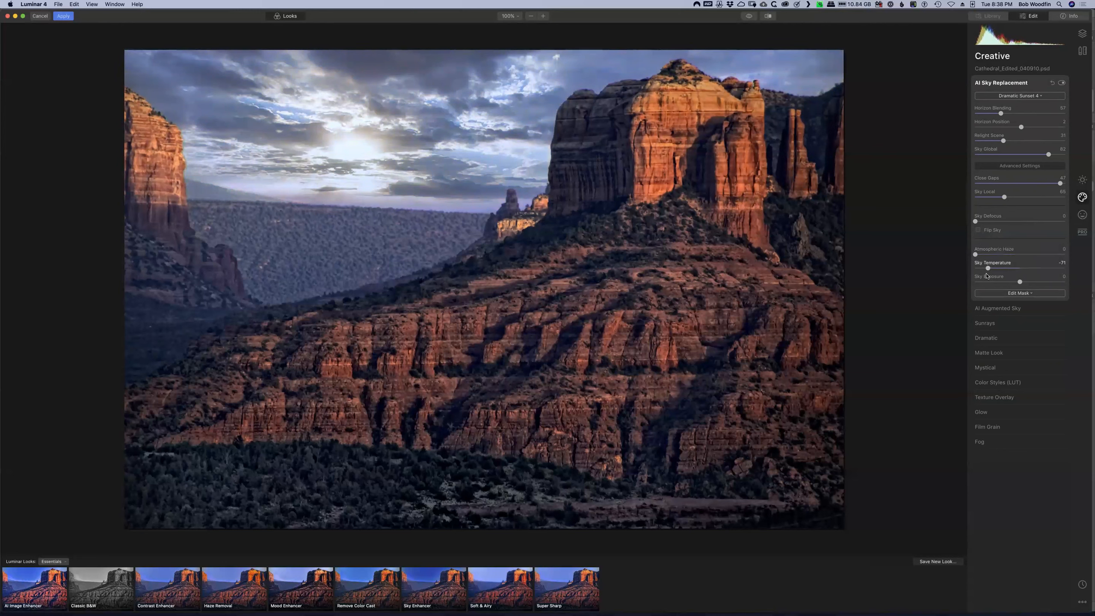
{"action": "left_click_drag", "start_coordinate": [1020, 283], "coordinate": [996, 284]}
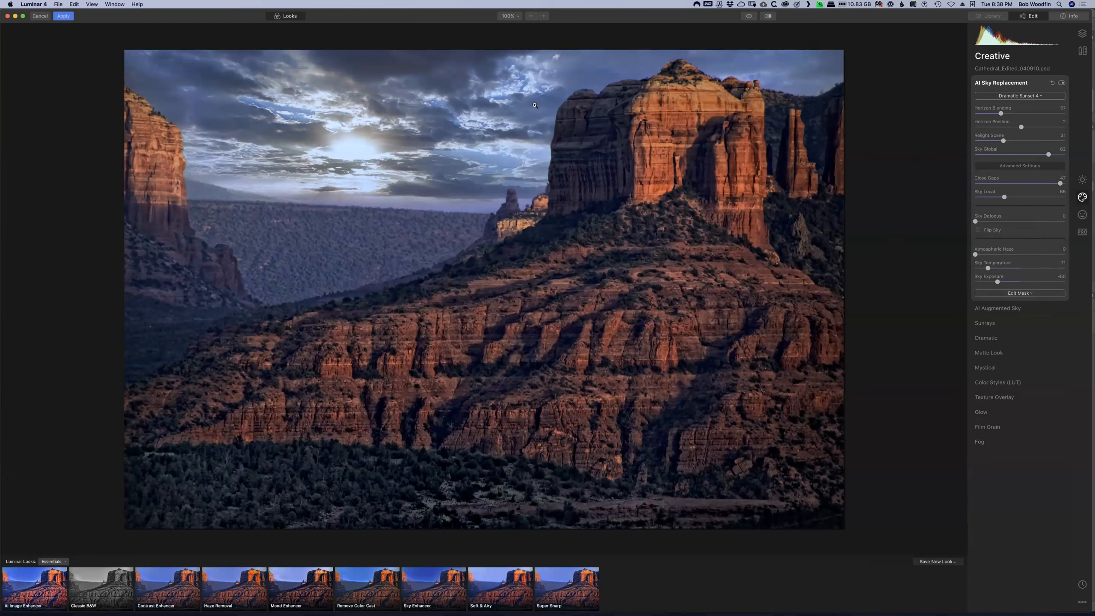
{"action": "left_click", "coordinate": [65, 17]}
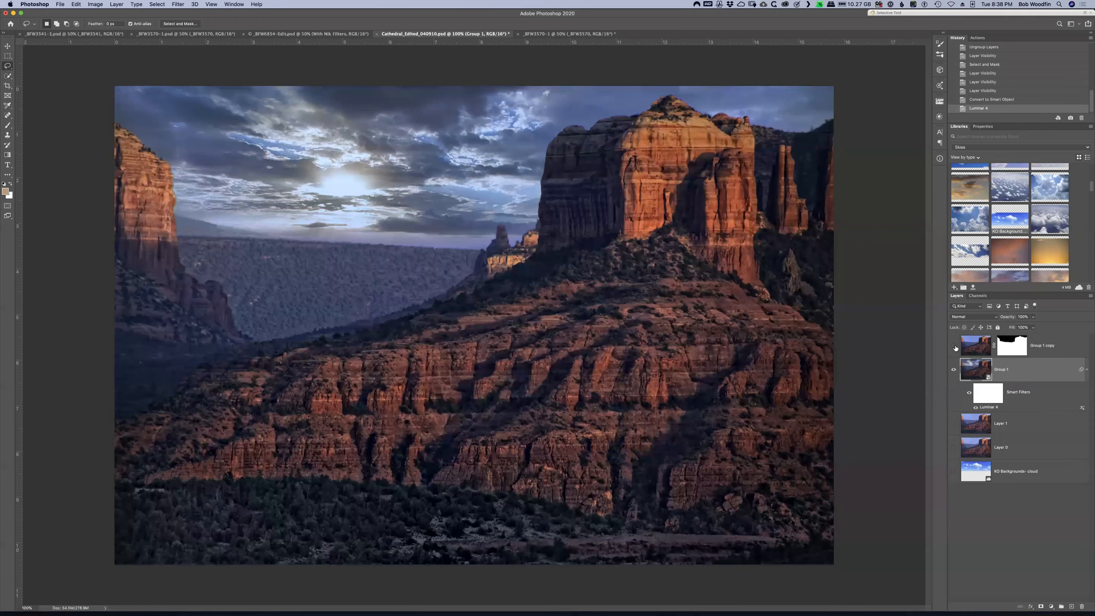
Place the KO Backgrounds cloud layer directly beneath the masked Group 1 copy, show both layers and group them
{"action": "left_click", "coordinate": [954, 347]}
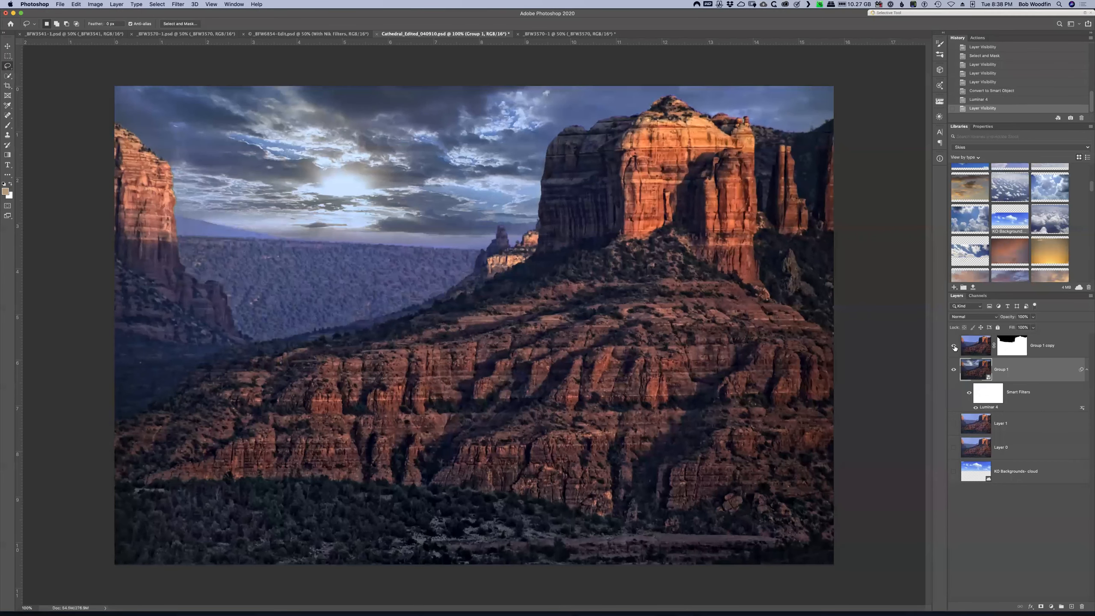
{"action": "left_click", "coordinate": [1062, 345]}
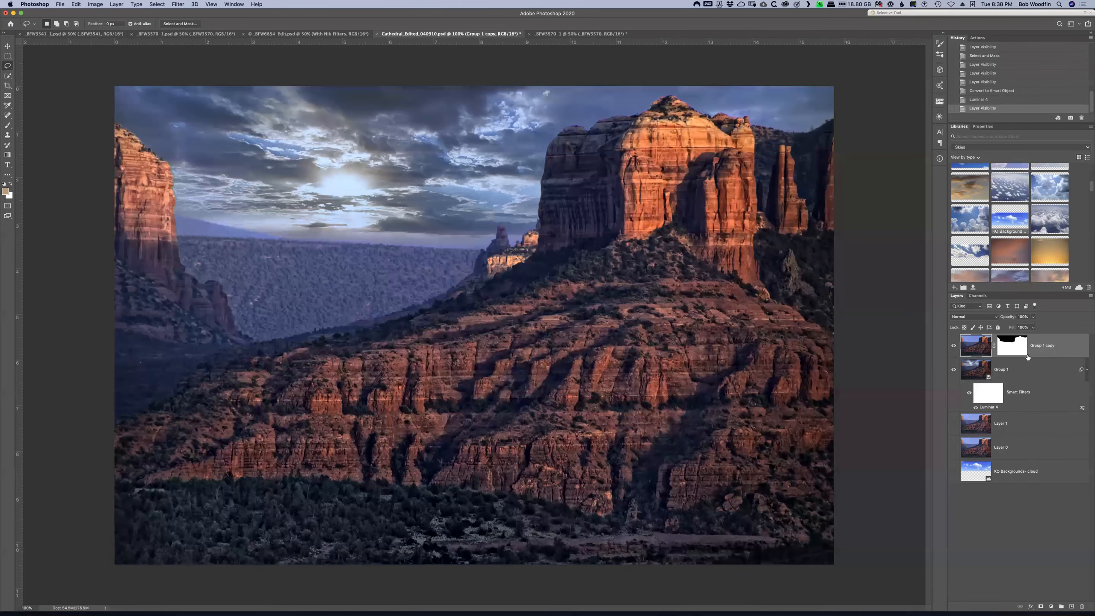
{"action": "left_click_drag", "start_coordinate": [1045, 405], "coordinate": [1041, 365]}
{"action": "left_click", "coordinate": [952, 369]}
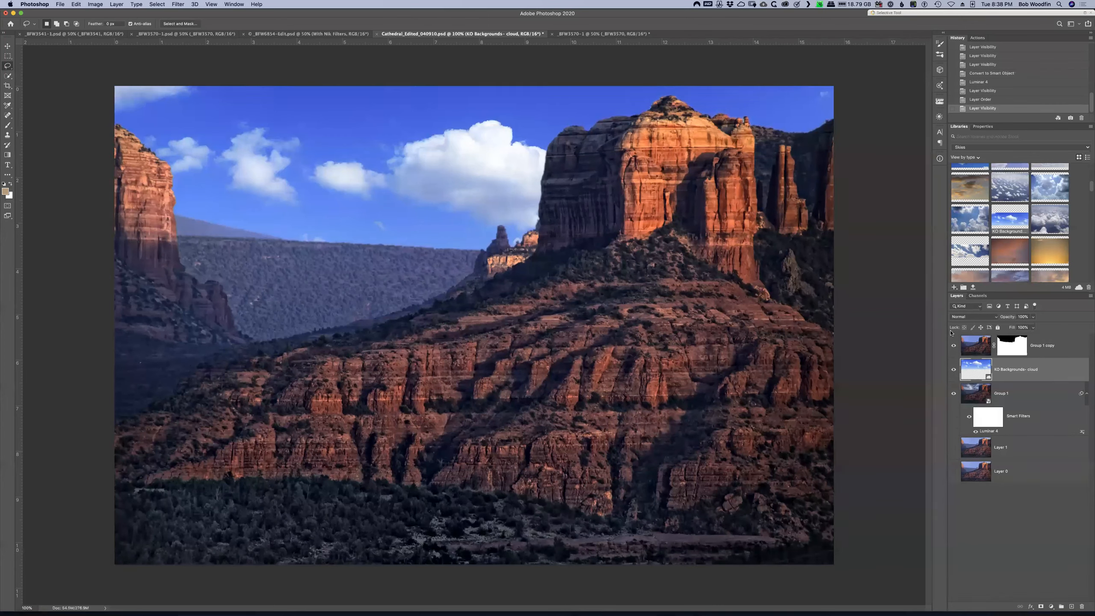
{"action": "left_click", "coordinate": [1062, 350], "text": "shift"}
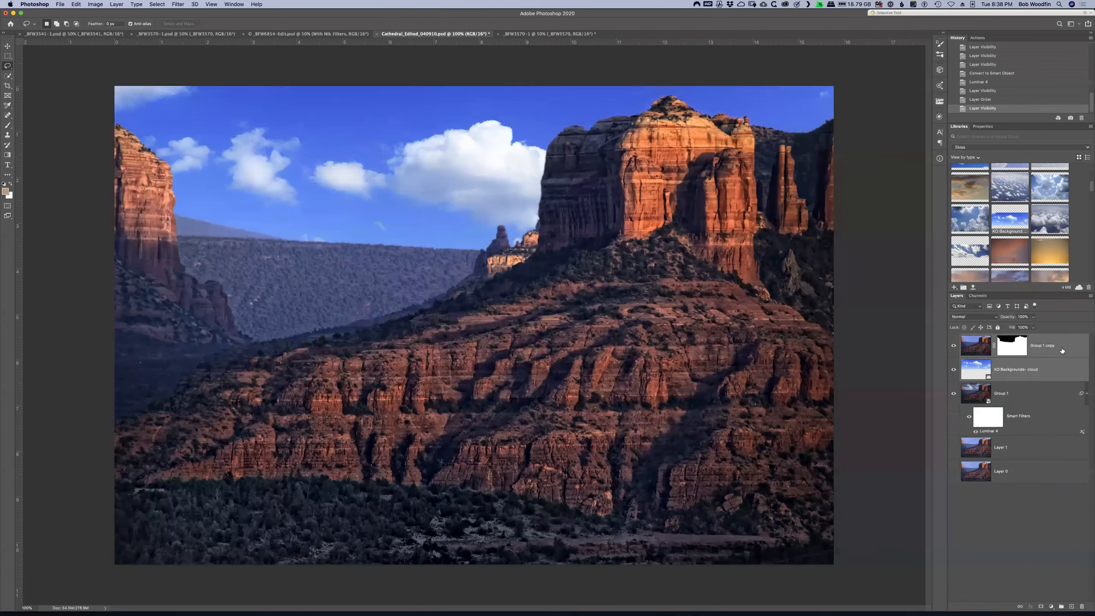
{"action": "key", "text": "super+g"}
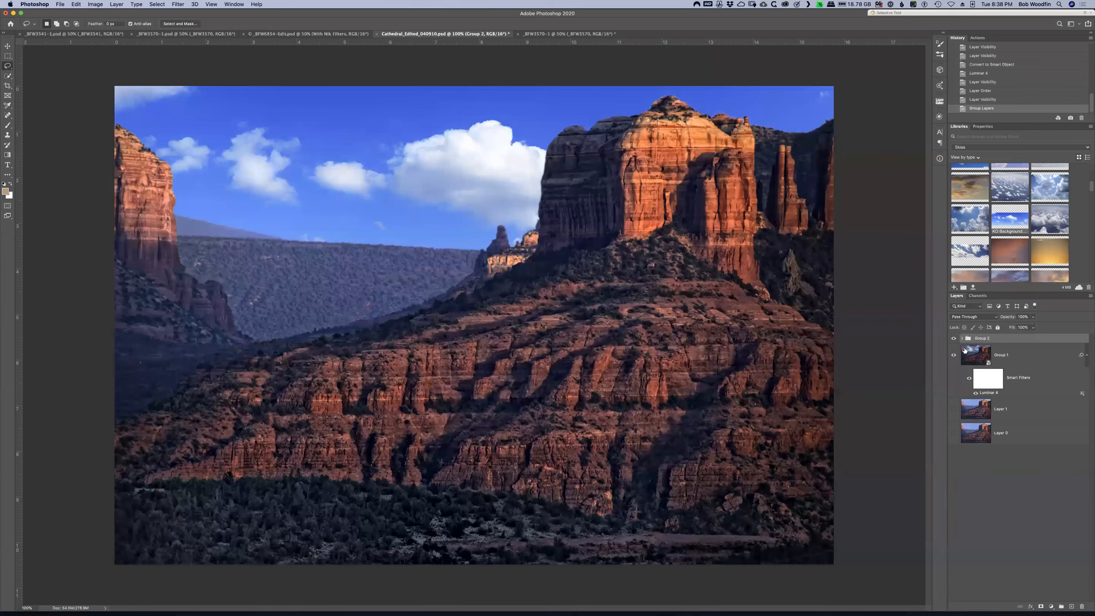
Compare the masked cloud composite with the Luminar sky by toggling Group 2's visibility, leaving the group shown
{"action": "left_click", "coordinate": [953, 339]}
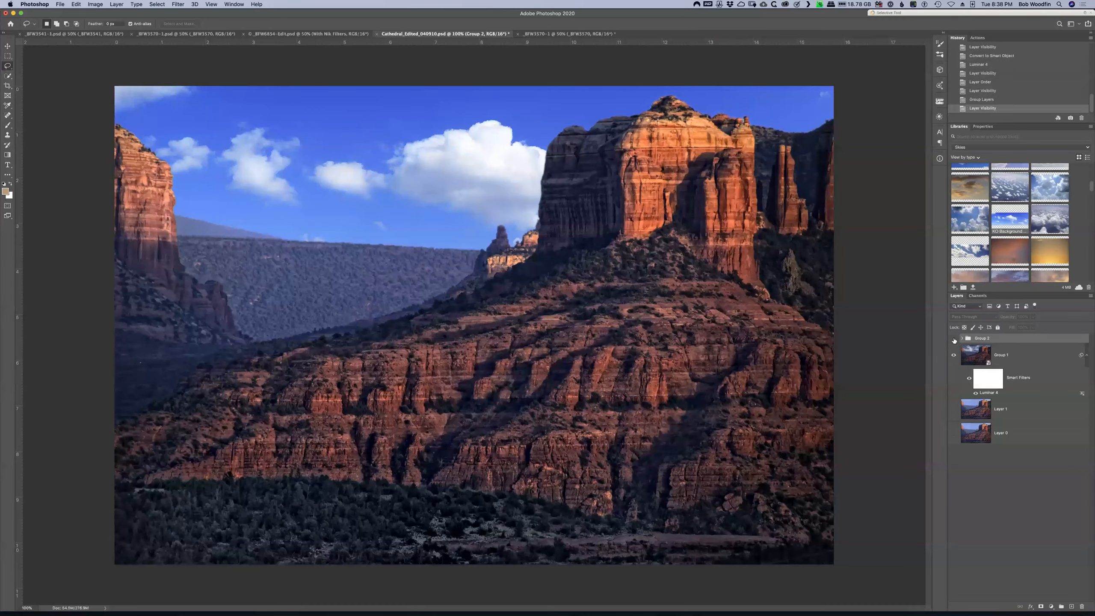
{"action": "left_click", "coordinate": [953, 339]}
{"action": "left_click", "coordinate": [953, 340]}
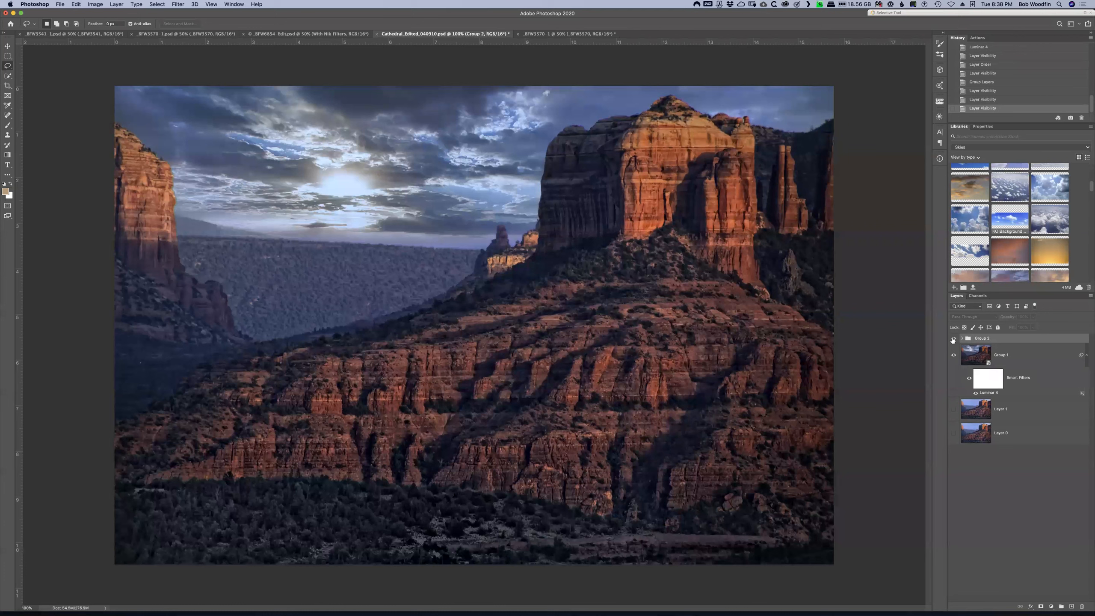
{"action": "left_click", "coordinate": [953, 339]}
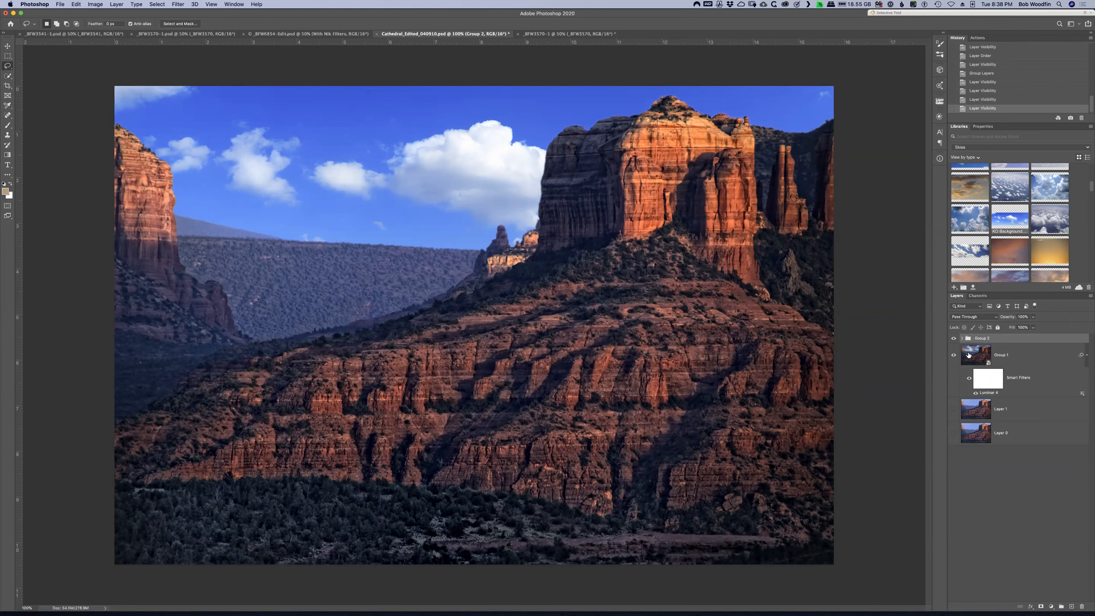
{"action": "left_click", "coordinate": [953, 339]}
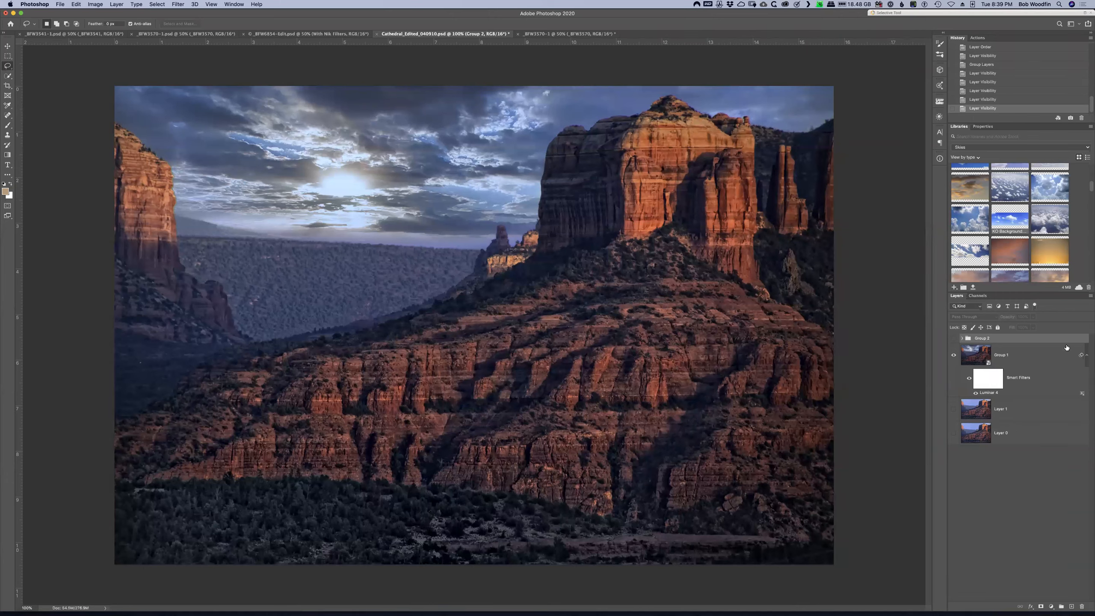
{"action": "left_click", "coordinate": [953, 338]}
{"action": "left_click", "coordinate": [953, 338]}
{"action": "left_click", "coordinate": [954, 339]}
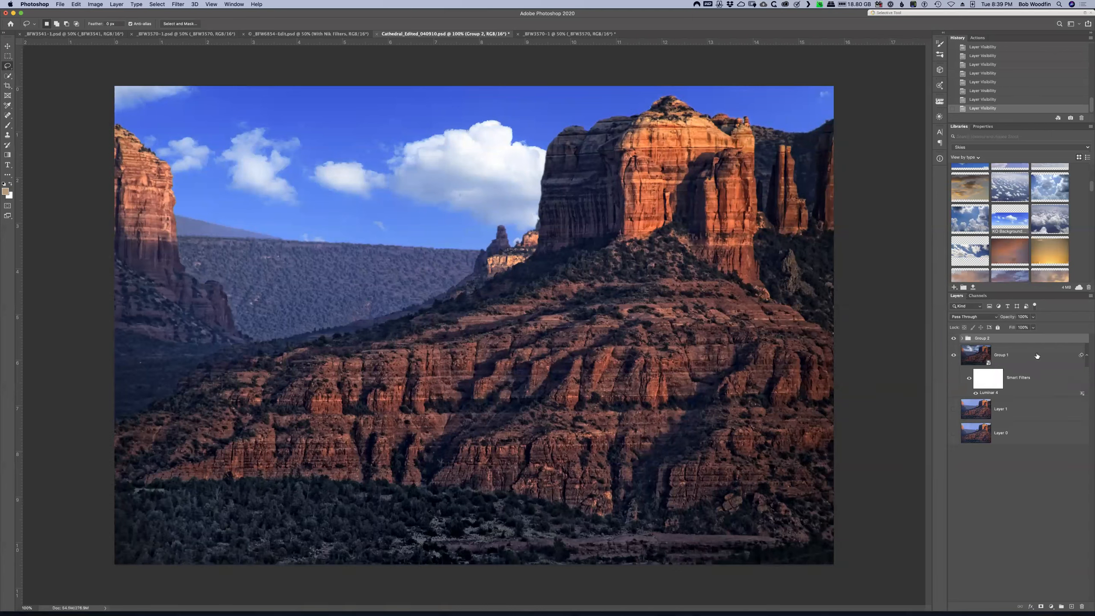
Expand Group 2 and select the KO Backgrounds cloud layer inside it
{"action": "left_click", "coordinate": [962, 340]}
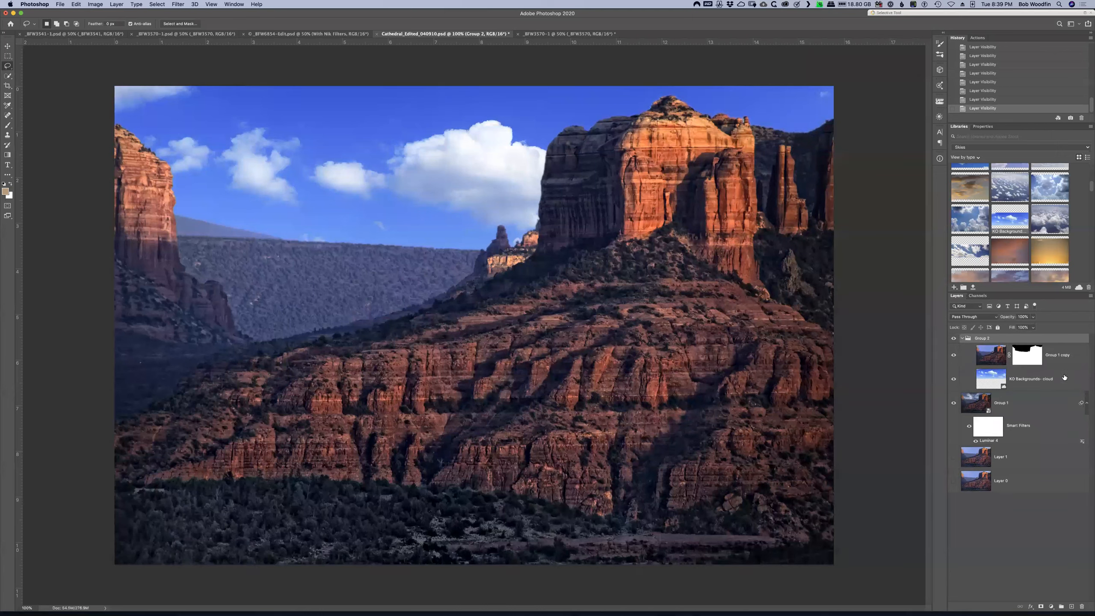
{"action": "left_click", "coordinate": [1060, 381]}
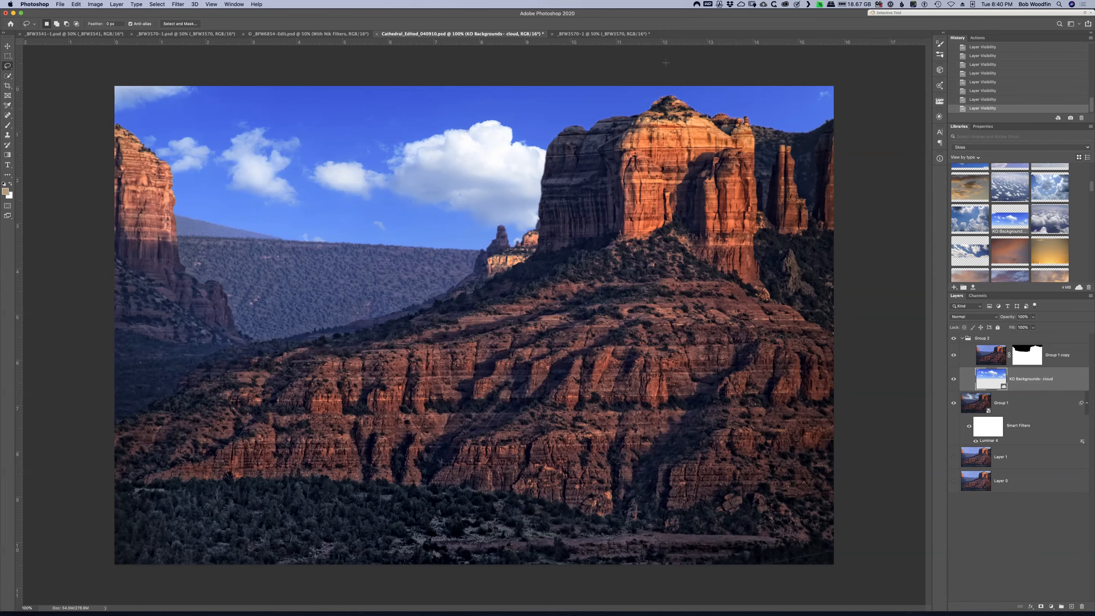
Switch to the red mill photo _BFW3570-1 and run the Create All Luminosity Masks action on it
{"action": "left_click", "coordinate": [571, 35]}
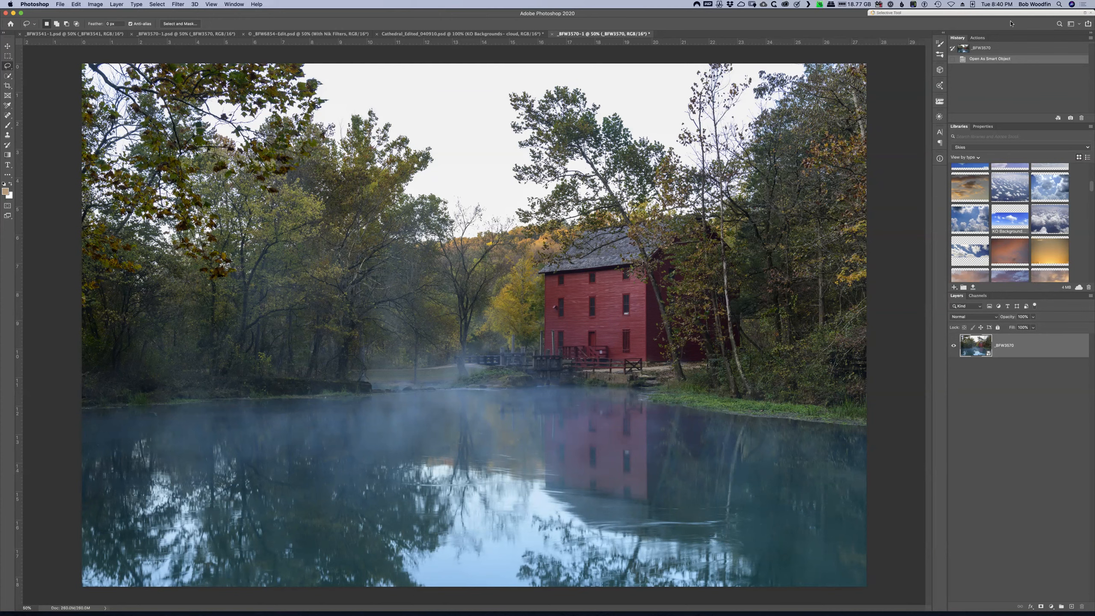
{"action": "left_click", "coordinate": [978, 38]}
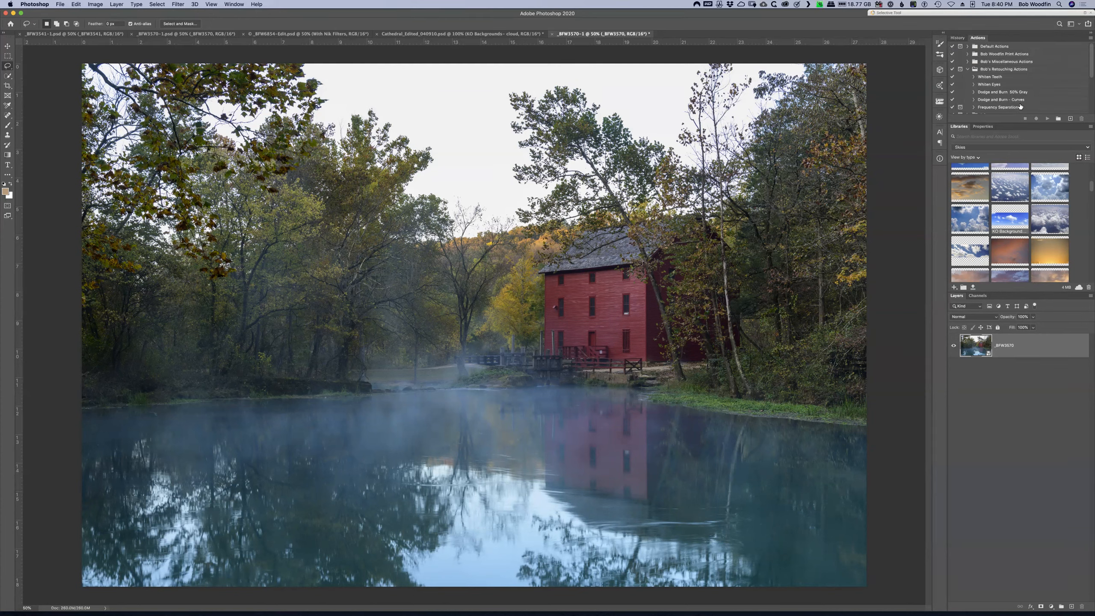
{"action": "scroll", "coordinate": [1044, 104], "scroll_direction": "down", "scroll_amount": 5}
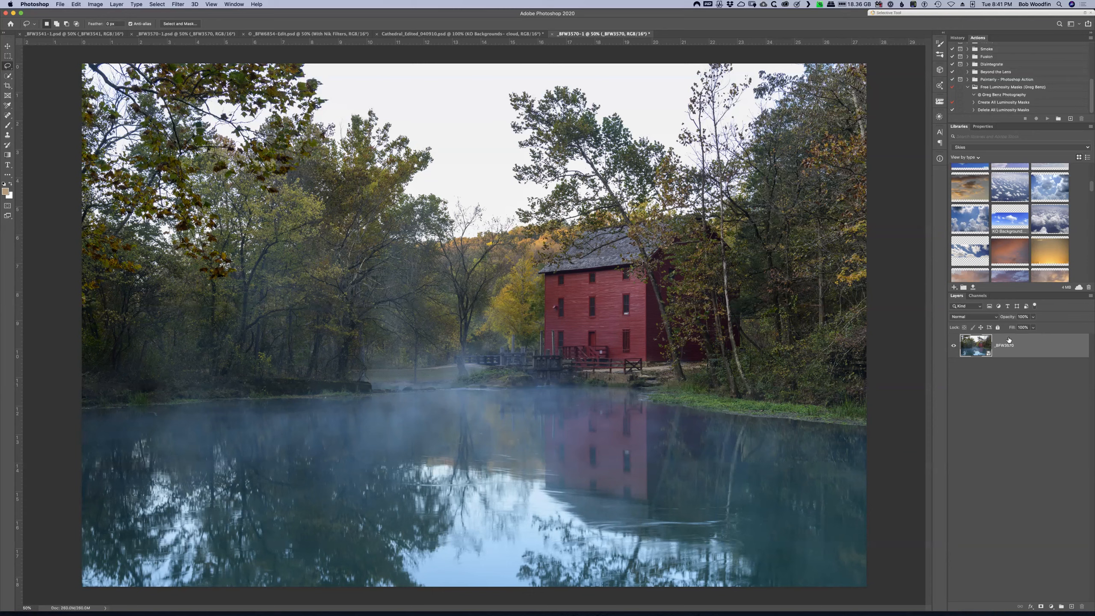
{"action": "left_click", "coordinate": [996, 102]}
{"action": "left_click", "coordinate": [1047, 119]}
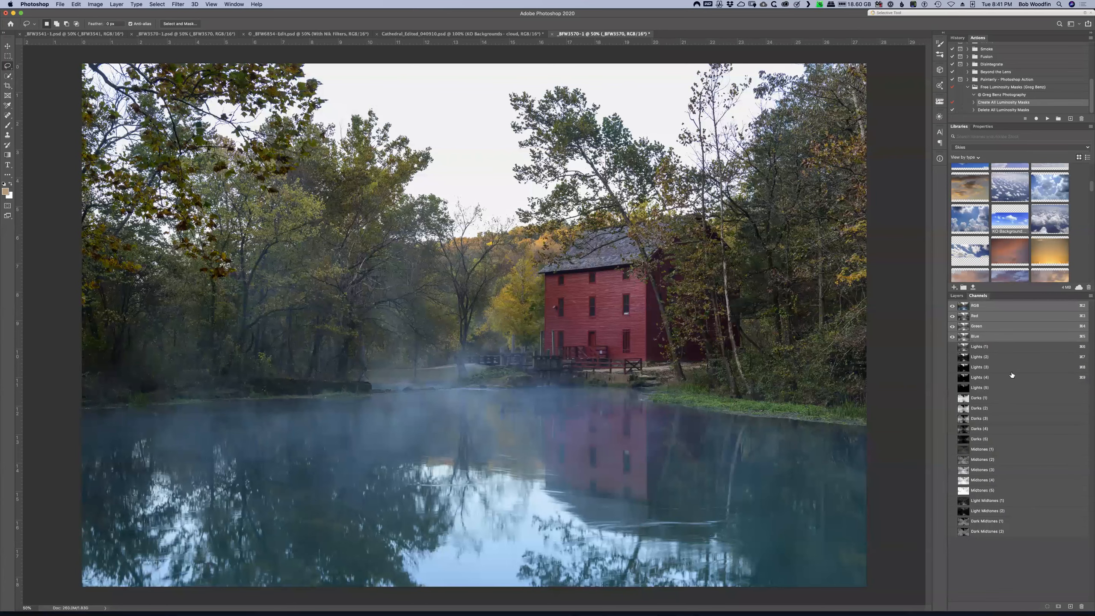
Compare the Lights (3) and Lights (4) channels and duplicate Lights (3) as a channel named Mask
{"action": "left_click", "coordinate": [1002, 377]}
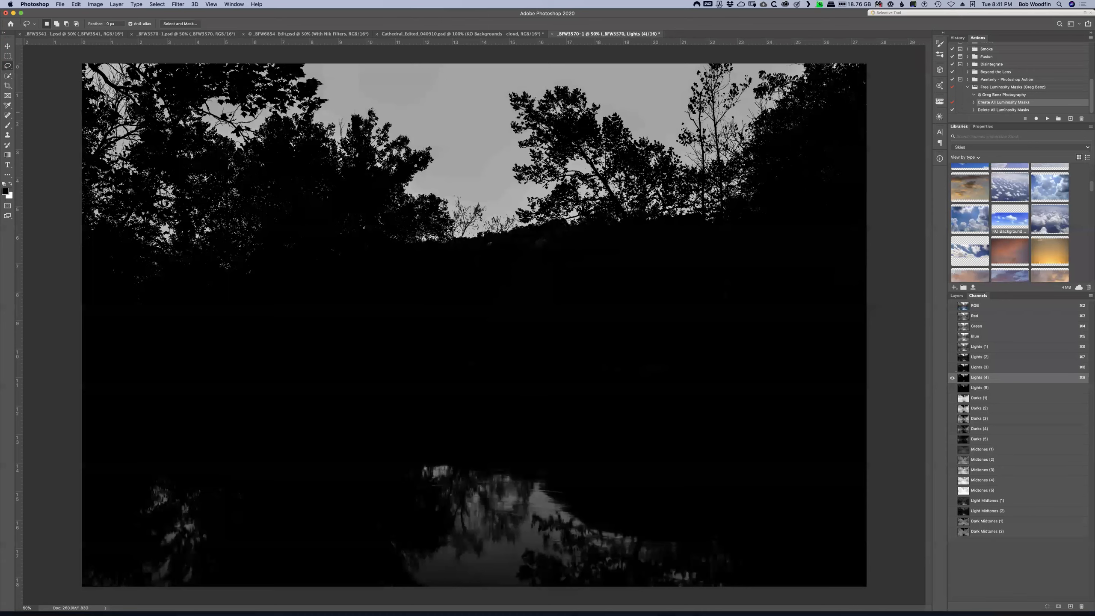
{"action": "left_click", "coordinate": [979, 368]}
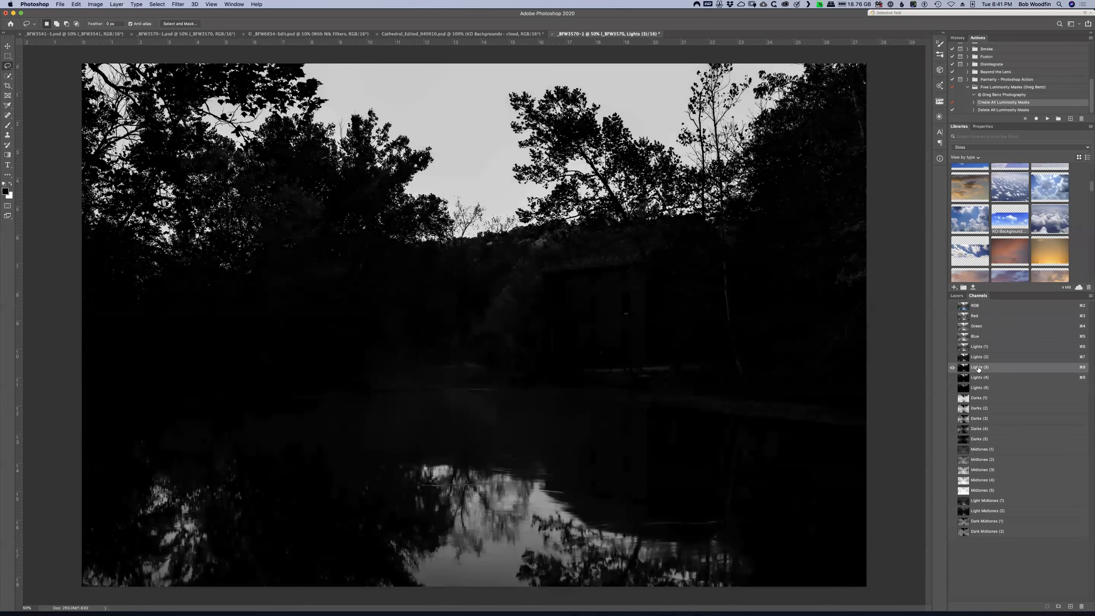
{"action": "left_click", "coordinate": [978, 377]}
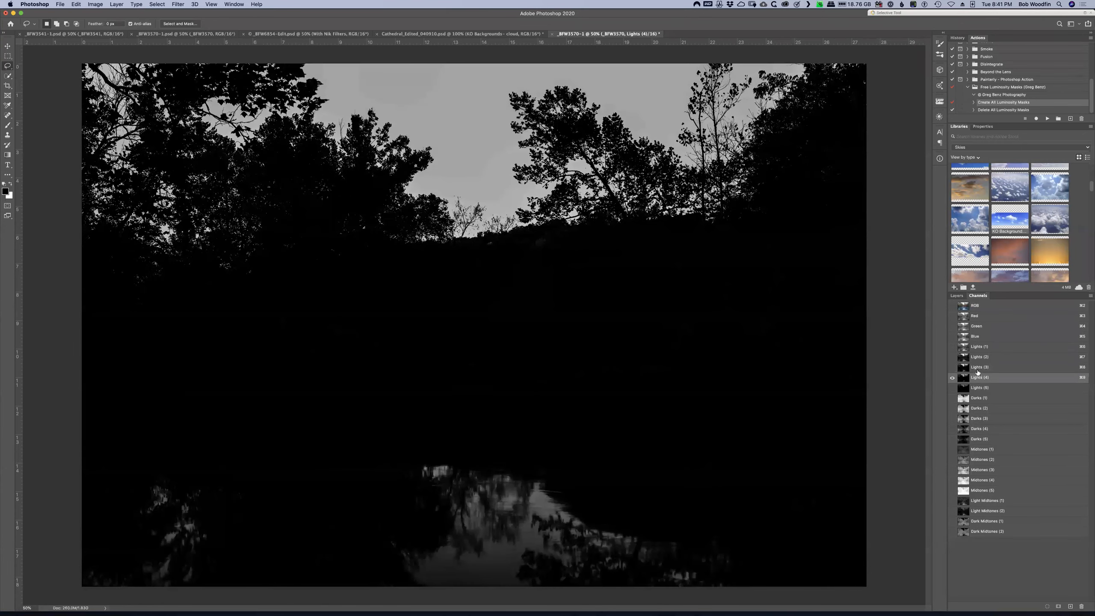
{"action": "left_click", "coordinate": [978, 369]}
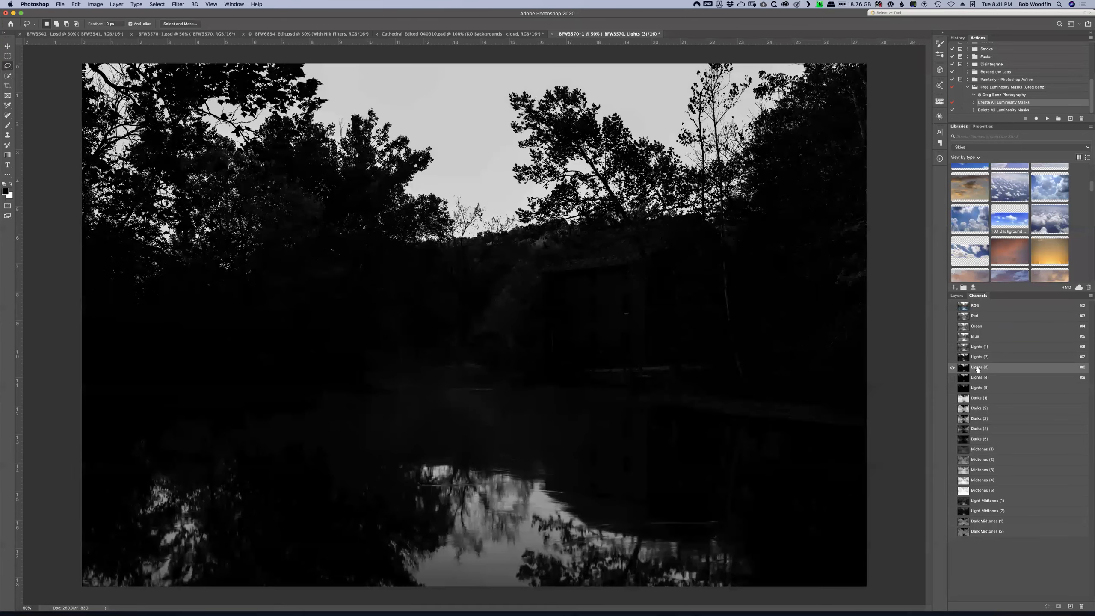
{"action": "right_click", "coordinate": [1011, 368]}
{"action": "left_click", "coordinate": [1032, 370]}
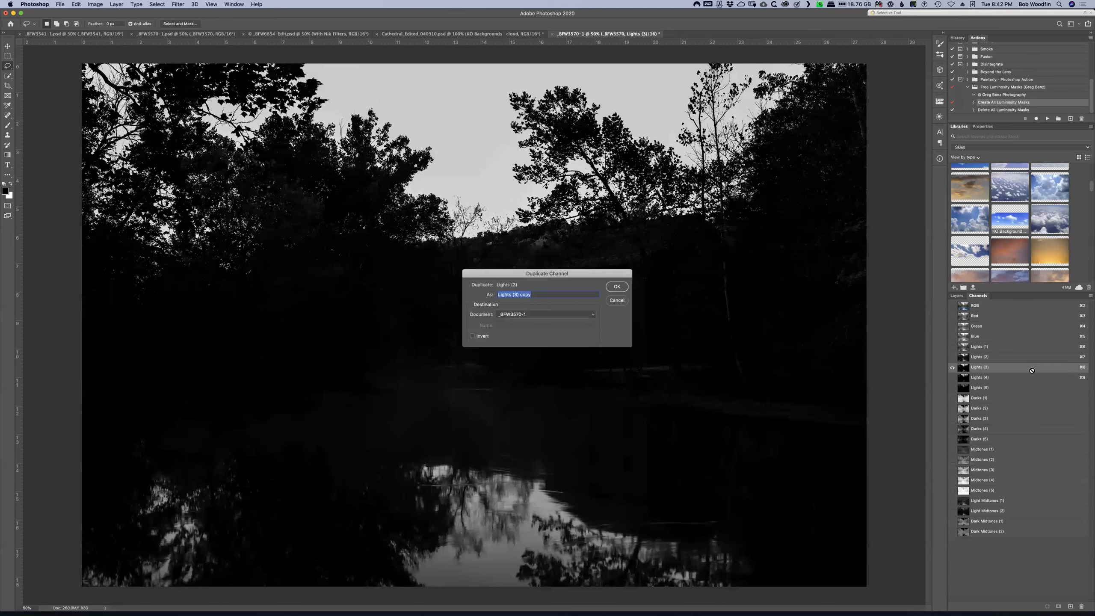
{"action": "type", "text": "Mask"}
{"action": "key", "text": "Return"}
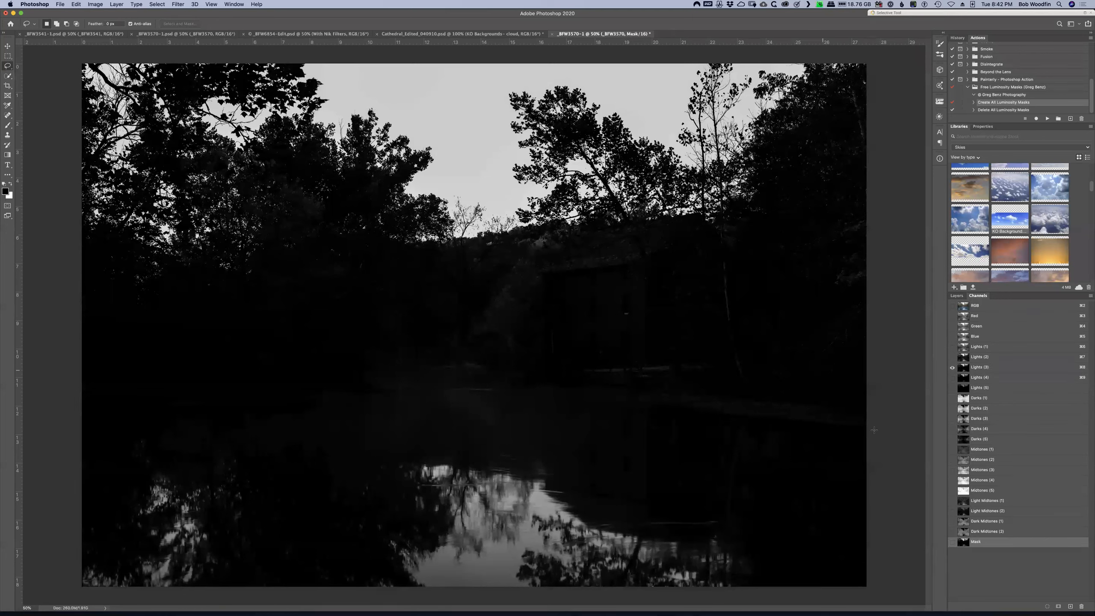
Show only the Mask channel and apply Levels with a white input of 121 and midtones of 0.01
{"action": "left_click", "coordinate": [953, 542]}
{"action": "left_click", "coordinate": [950, 368]}
{"action": "key", "text": "super+l"}
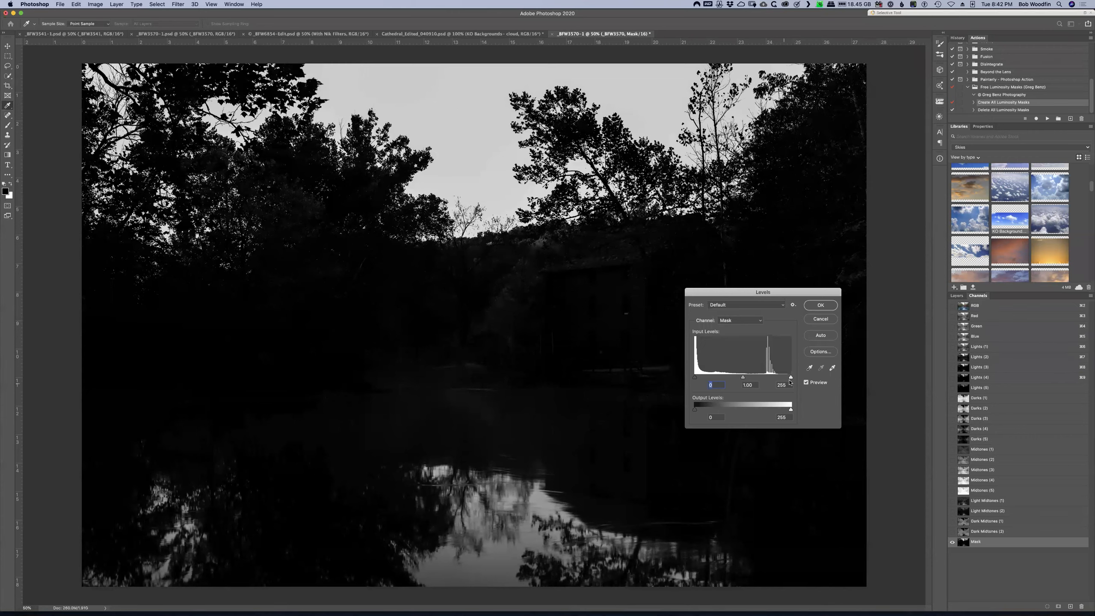
{"action": "left_click_drag", "start_coordinate": [791, 378], "coordinate": [751, 378]}
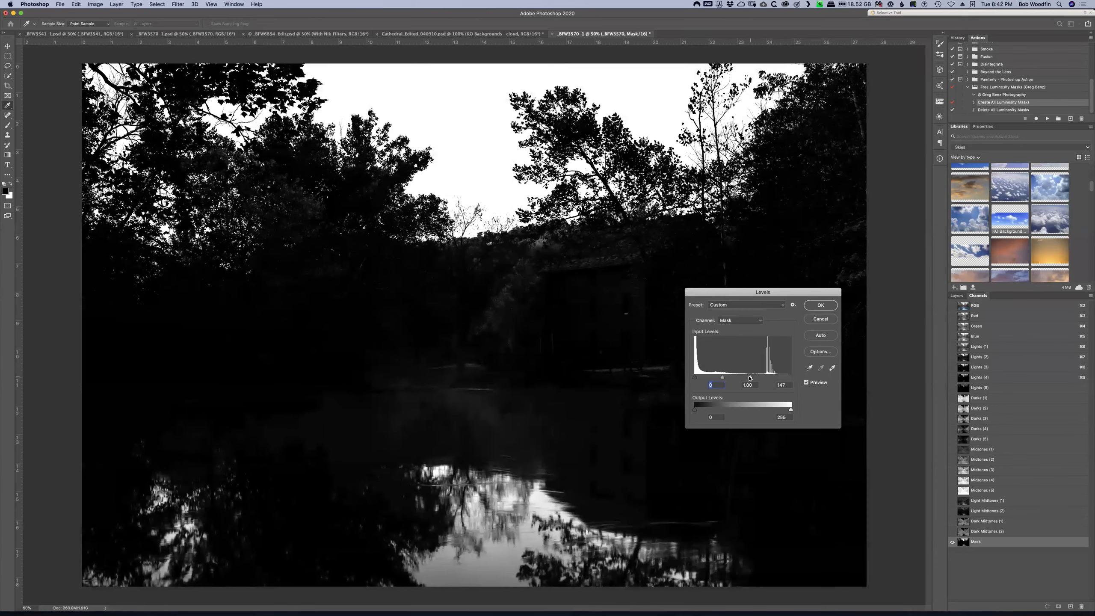
{"action": "left_click_drag", "start_coordinate": [750, 378], "coordinate": [740, 378]}
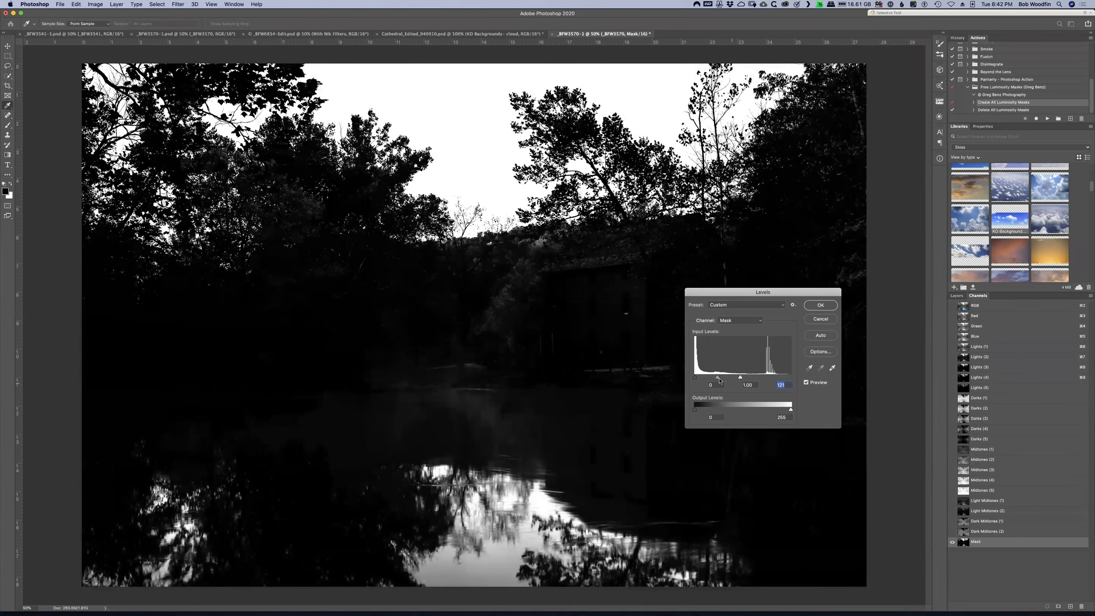
{"action": "left_click_drag", "start_coordinate": [719, 378], "coordinate": [740, 379]}
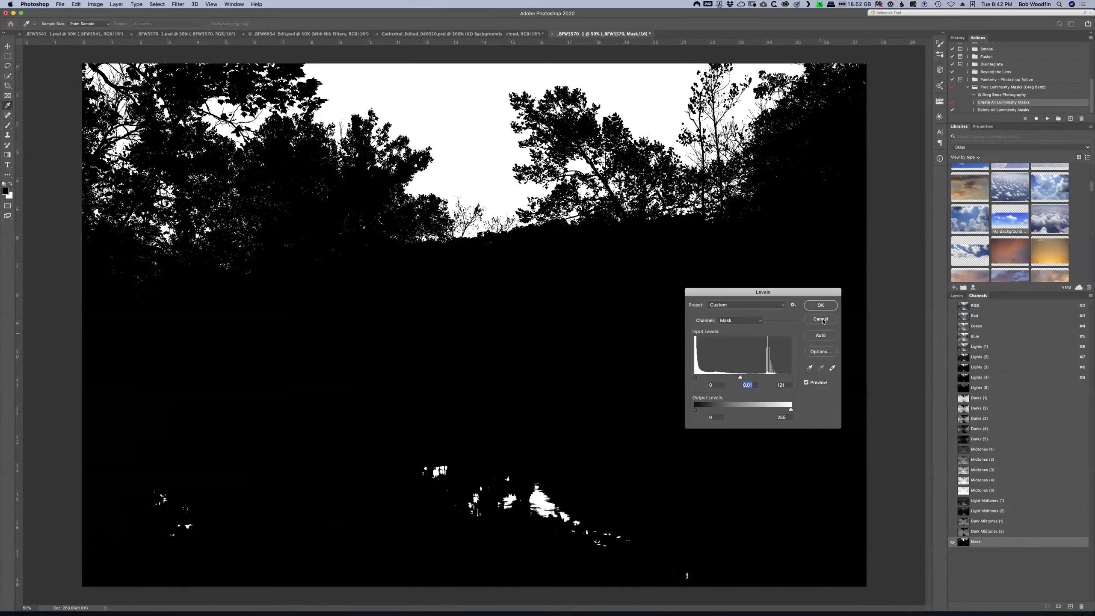
{"action": "left_click", "coordinate": [821, 305]}
Black out the white water reflections in the Mask channel with a very short vertical gradient just above the shoreline
{"action": "key", "text": "l"}
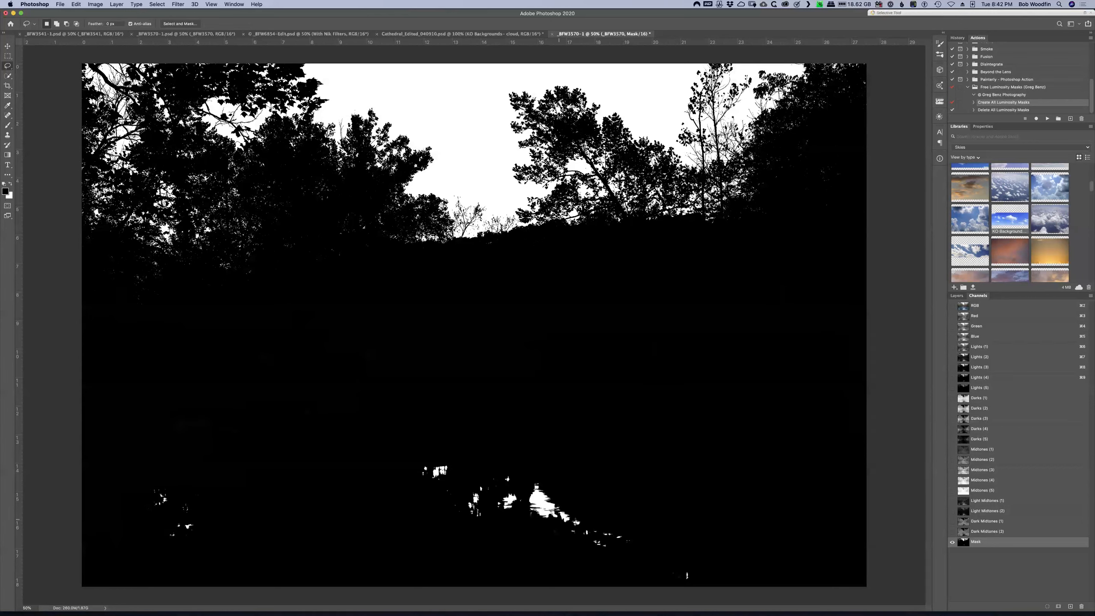
{"action": "key", "text": "g"}
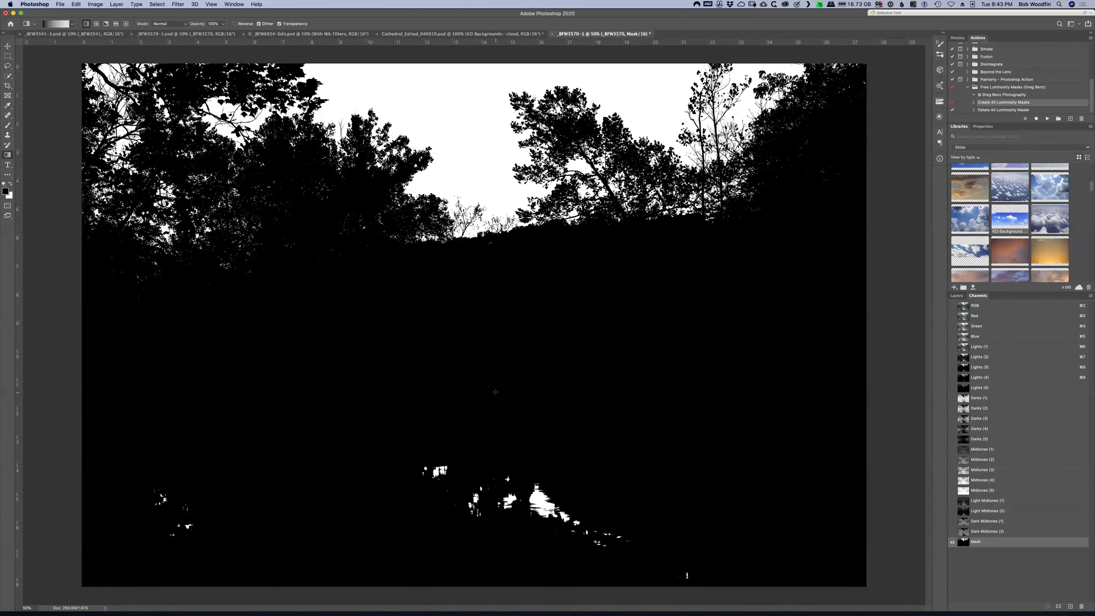
{"action": "left_click_drag", "start_coordinate": [497, 383], "coordinate": [497, 379]}
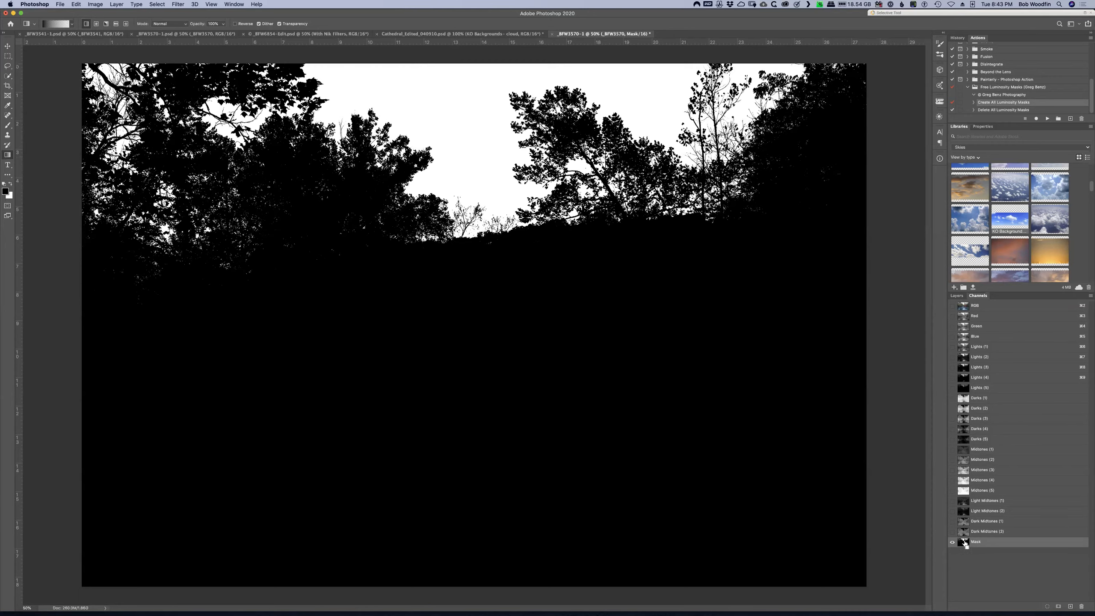
Load the Mask channel as a selection, invert it, and return to the full-colour image's layers
{"action": "left_click", "coordinate": [964, 542], "text": "super"}
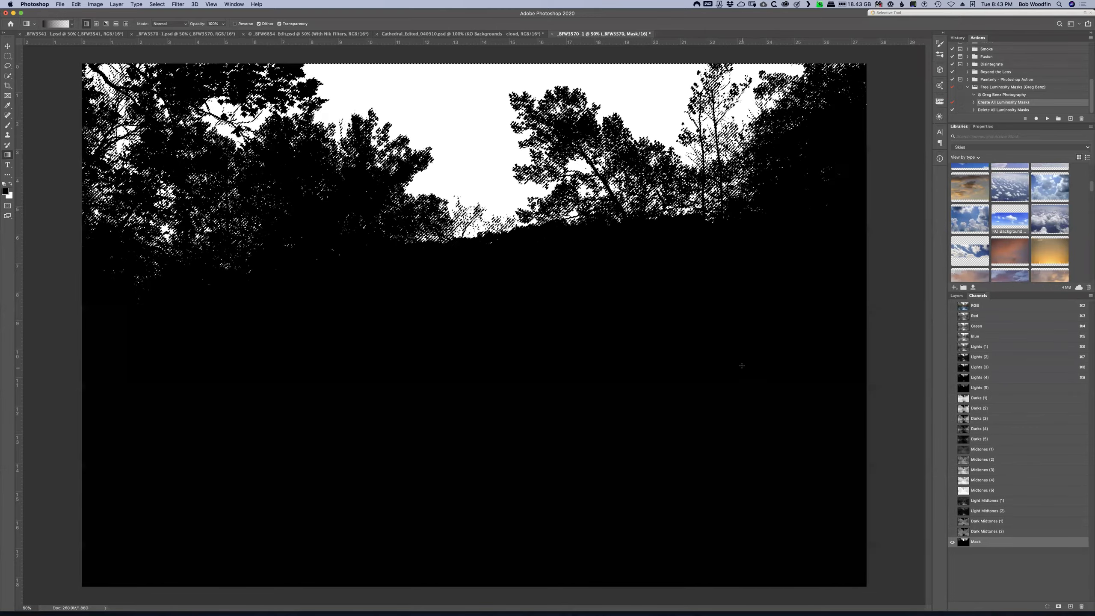
{"action": "left_click", "coordinate": [157, 4]}
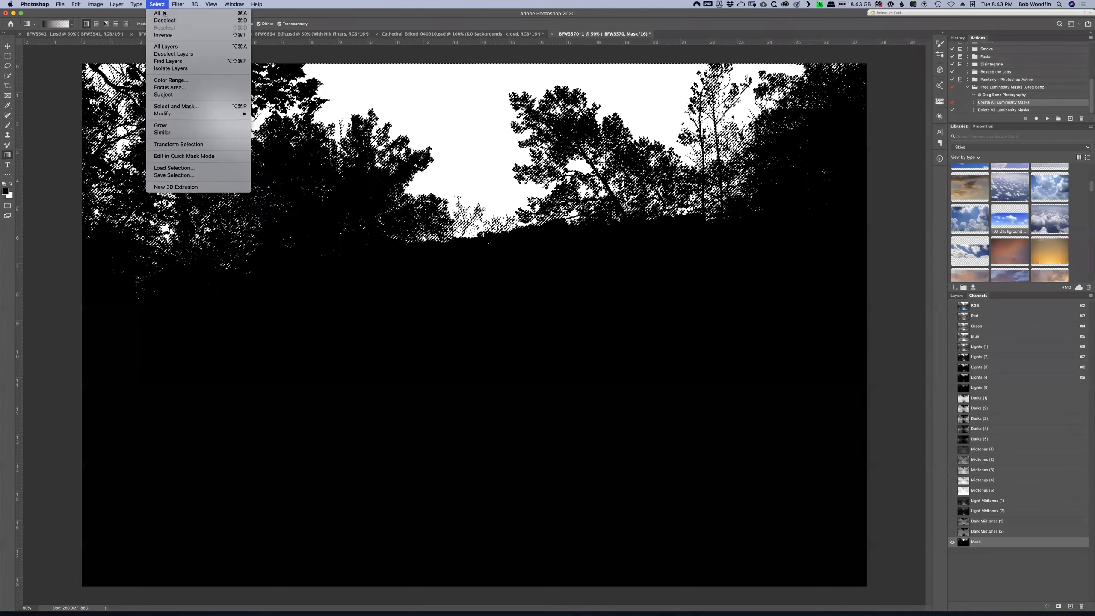
{"action": "left_click", "coordinate": [184, 35]}
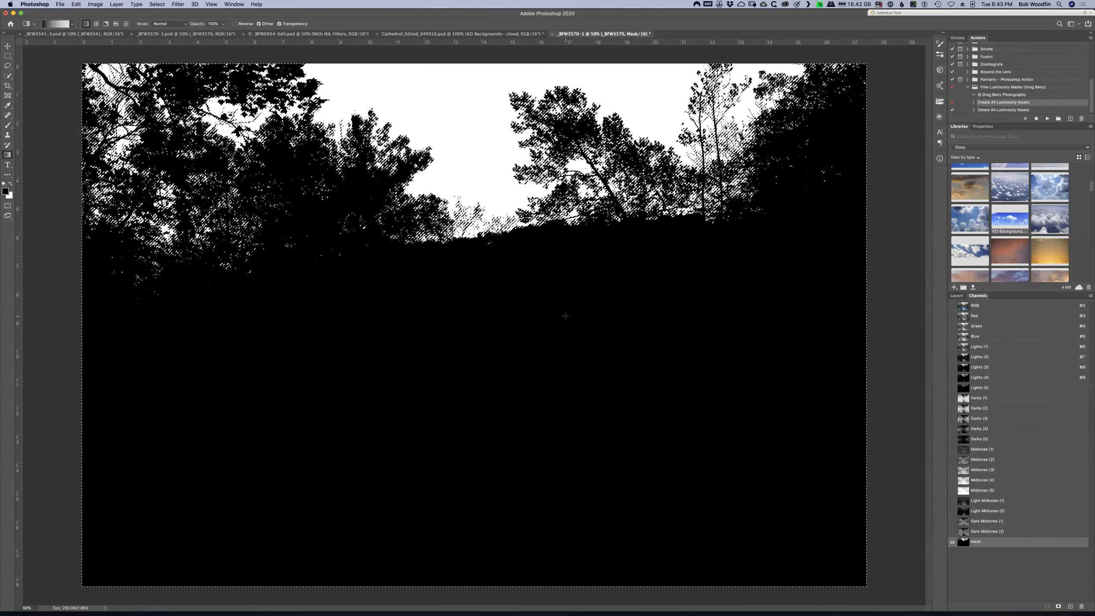
{"action": "left_click", "coordinate": [995, 307]}
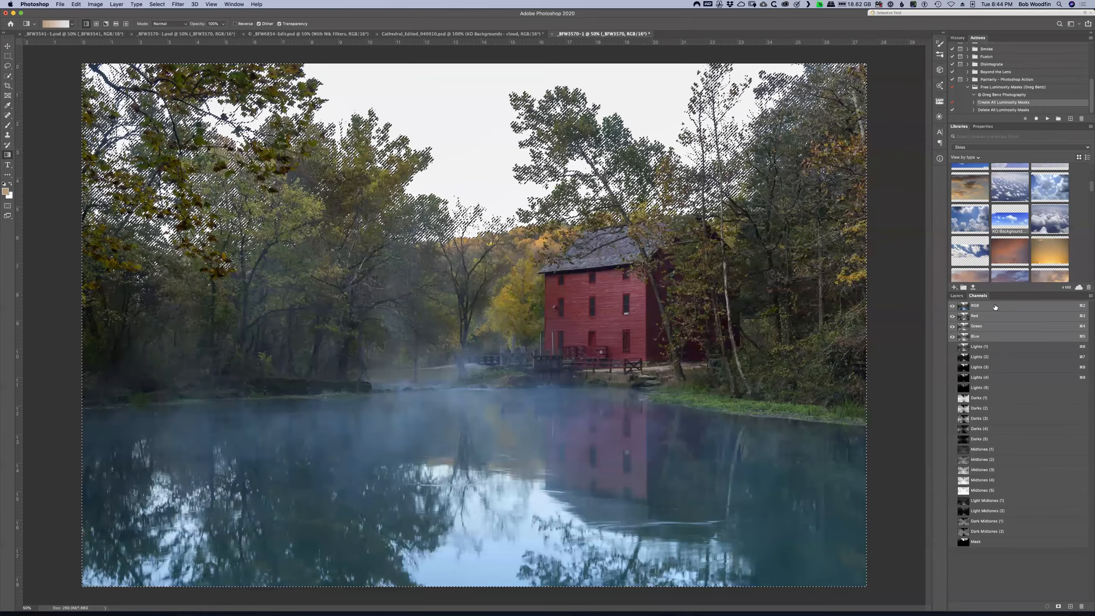
{"action": "left_click", "coordinate": [957, 296]}
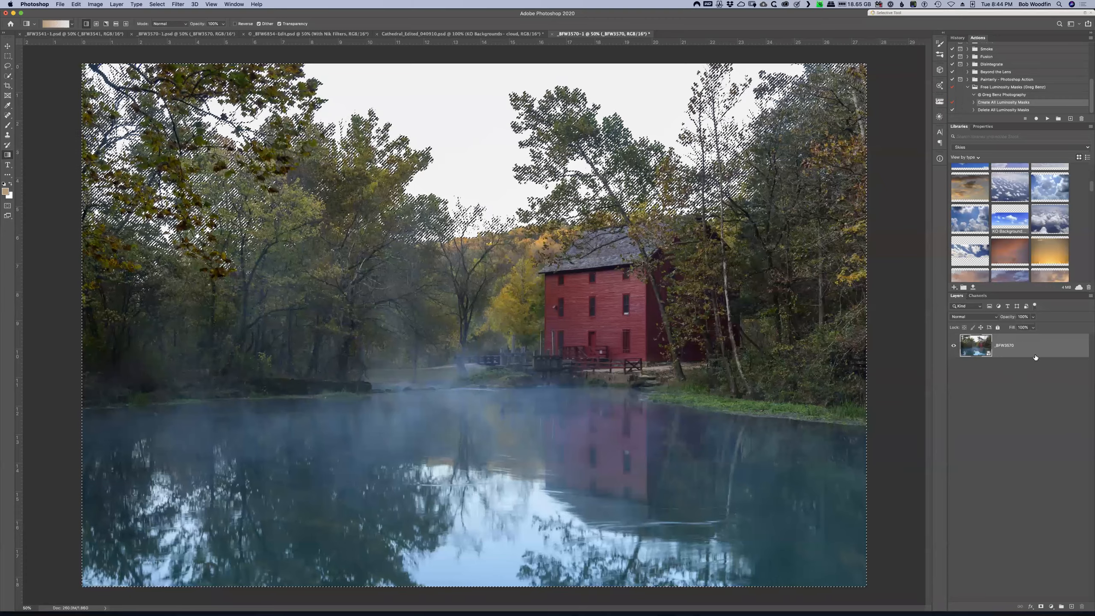
Save the inverted selection as a new channel named Sky and deselect
{"action": "left_click", "coordinate": [158, 4]}
{"action": "left_click", "coordinate": [182, 175]}
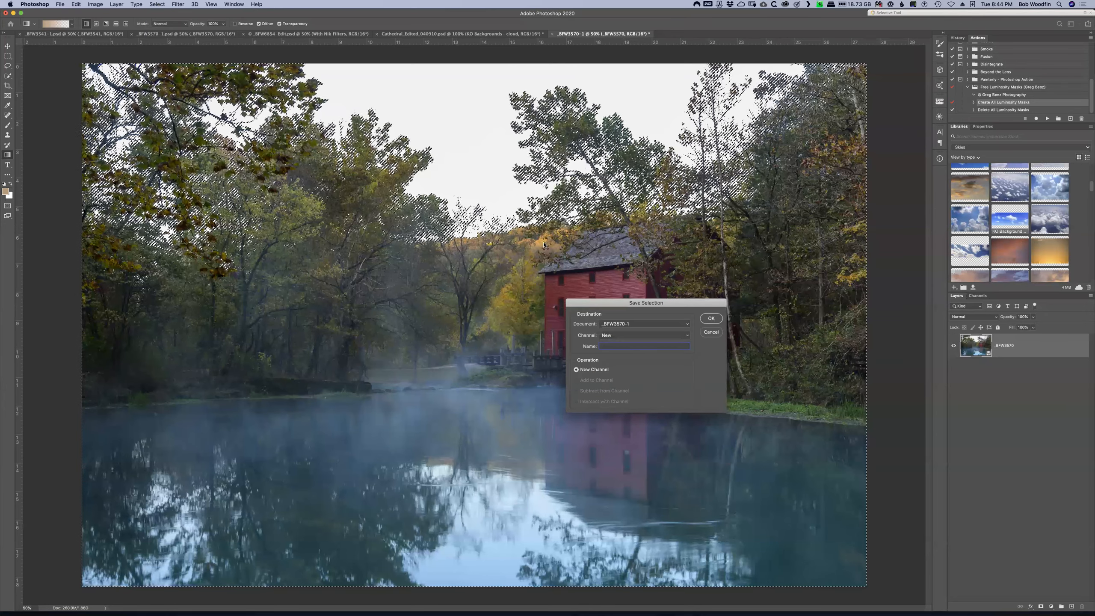
{"action": "type", "text": "Sky"}
{"action": "key", "text": "Return"}
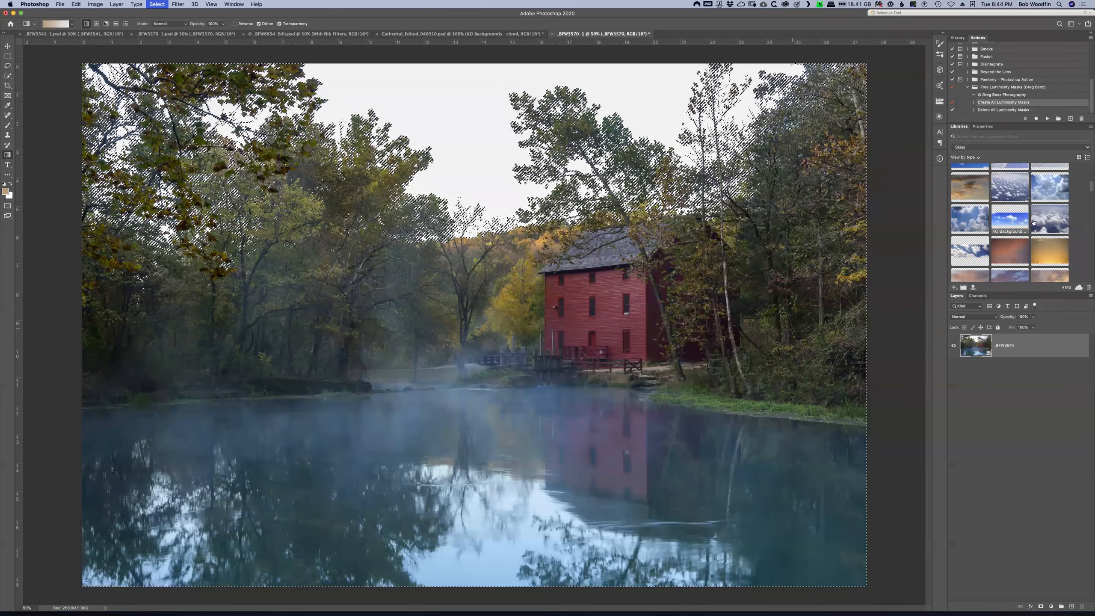
{"action": "key", "text": "super+d"}
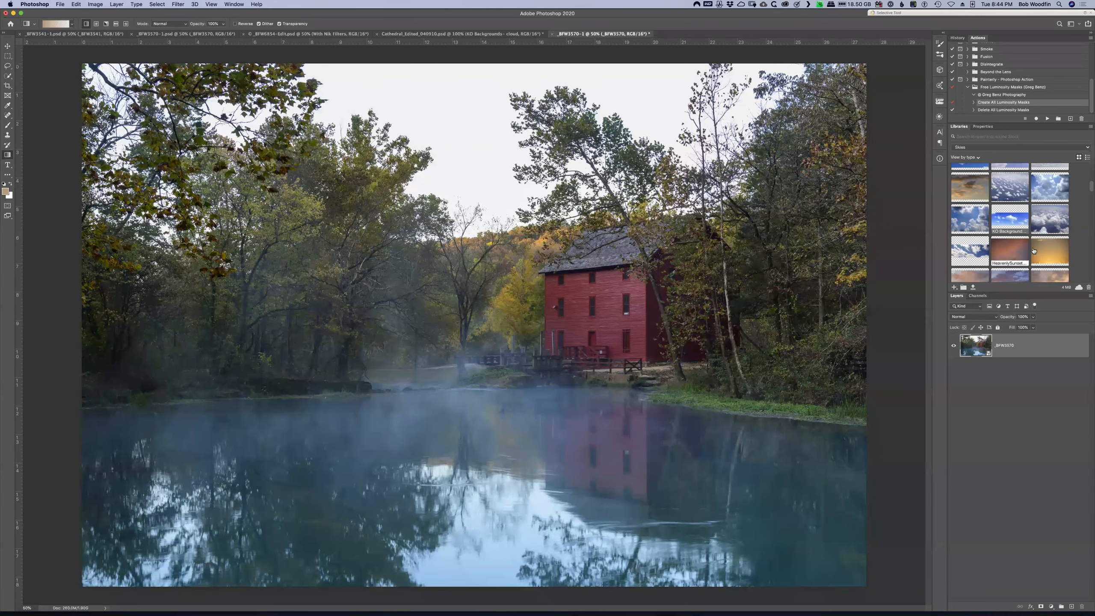
Place the purple Background cloud image from the library and squash it to cover about the upper half of the photo
{"action": "scroll", "coordinate": [1044, 225], "scroll_direction": "down", "scroll_amount": 3}
{"action": "scroll", "coordinate": [1043, 225], "scroll_direction": "down", "scroll_amount": 3}
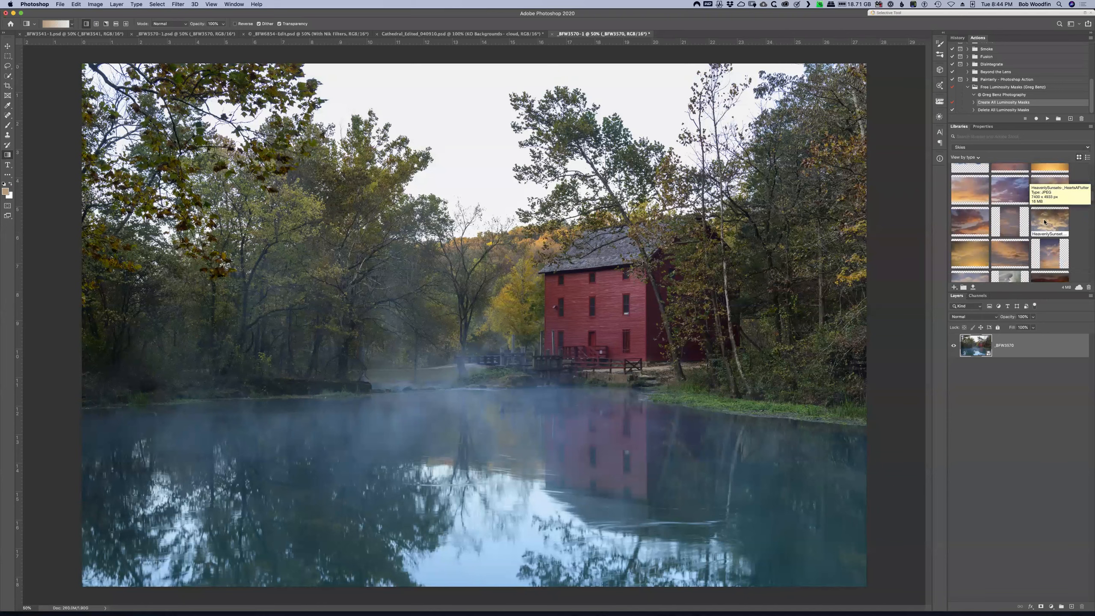
{"action": "scroll", "coordinate": [1047, 222], "scroll_direction": "down", "scroll_amount": 4}
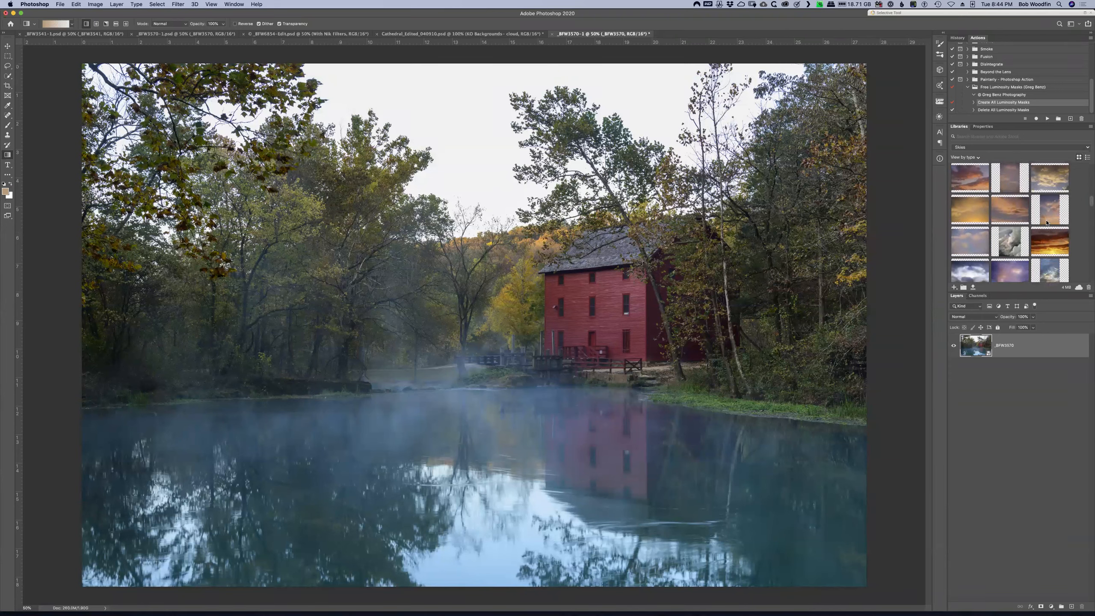
{"action": "scroll", "coordinate": [1046, 222], "scroll_direction": "down", "scroll_amount": 1}
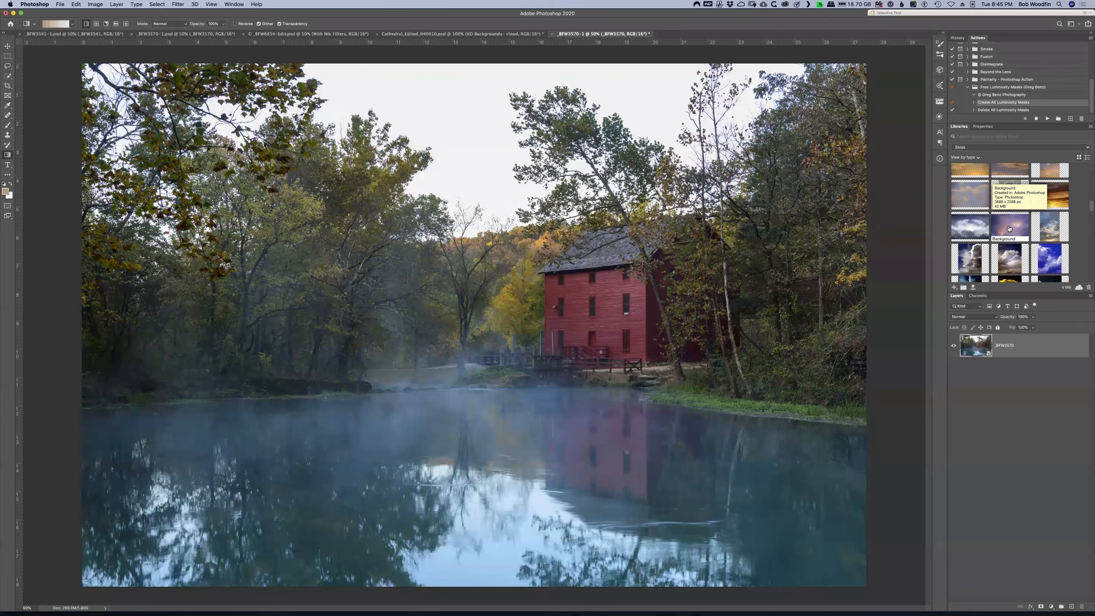
{"action": "left_click_drag", "start_coordinate": [1009, 228], "coordinate": [1025, 353]}
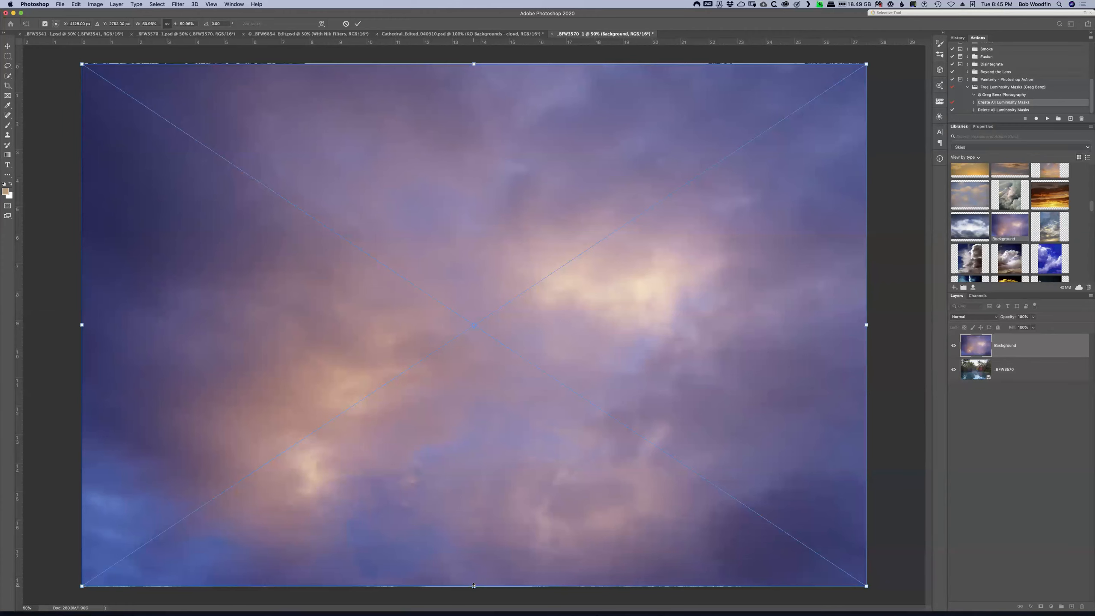
{"action": "left_click_drag", "start_coordinate": [474, 585], "coordinate": [490, 300]}
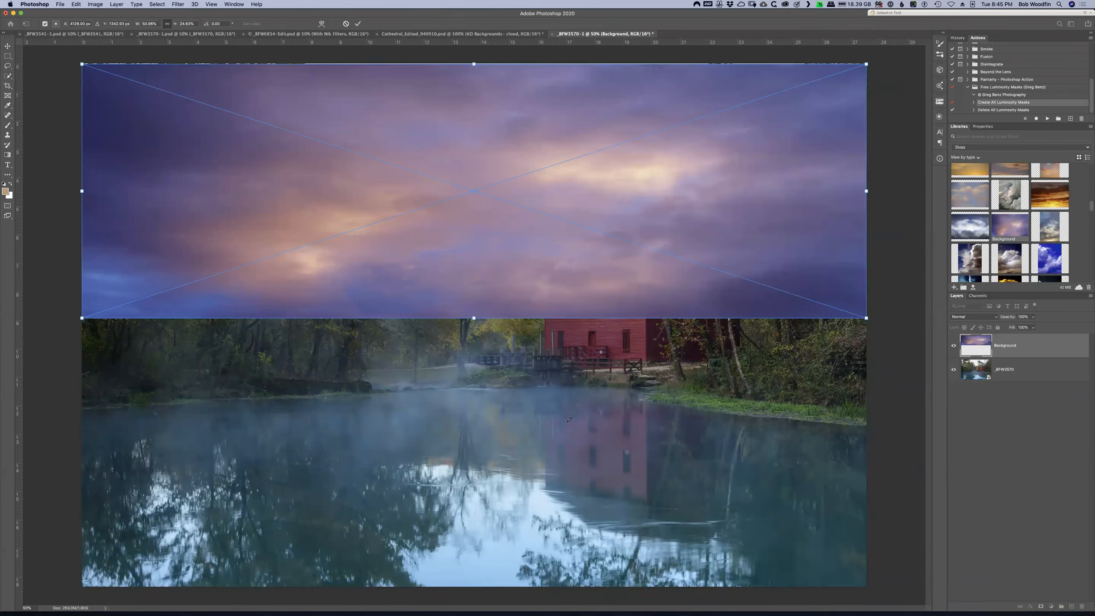
{"action": "key", "text": "Return"}
Move the Background cloud layer beneath the _BFW3570 layer and make the photo layer active
{"action": "key", "text": "g"}
{"action": "left_click_drag", "start_coordinate": [1021, 346], "coordinate": [1038, 367]}
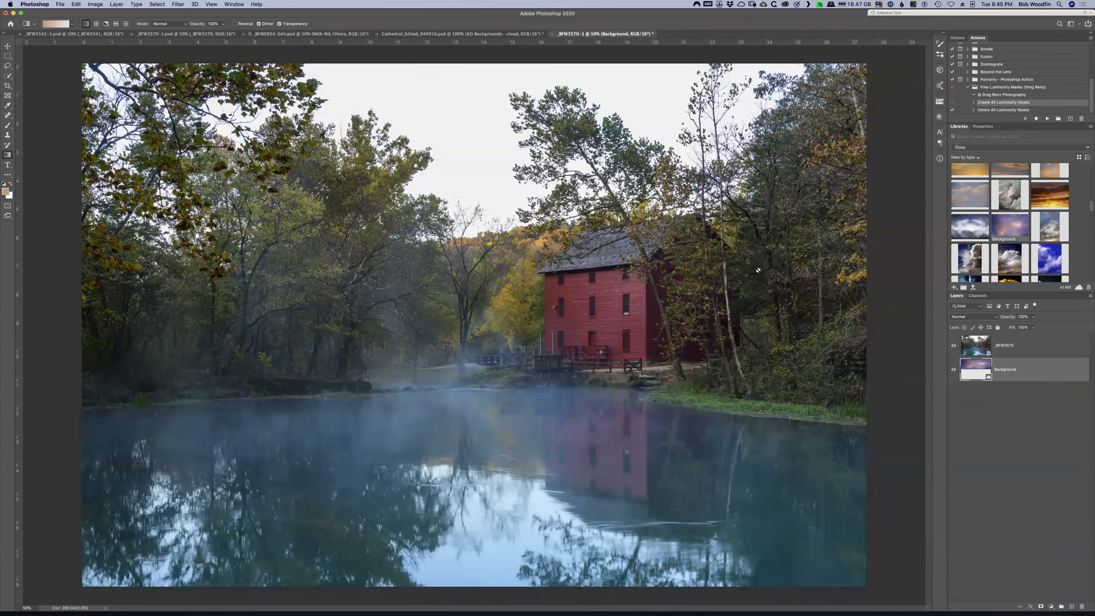
{"action": "left_click", "coordinate": [1041, 347]}
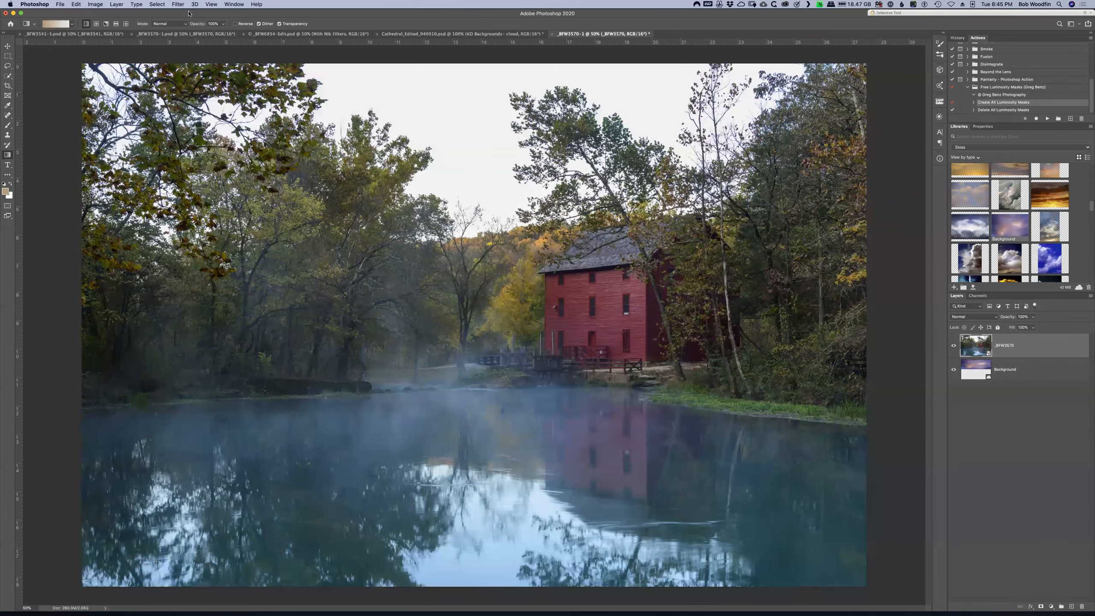
Load the Sky channel of the red mill photo as a new selection
{"action": "left_click", "coordinate": [157, 4]}
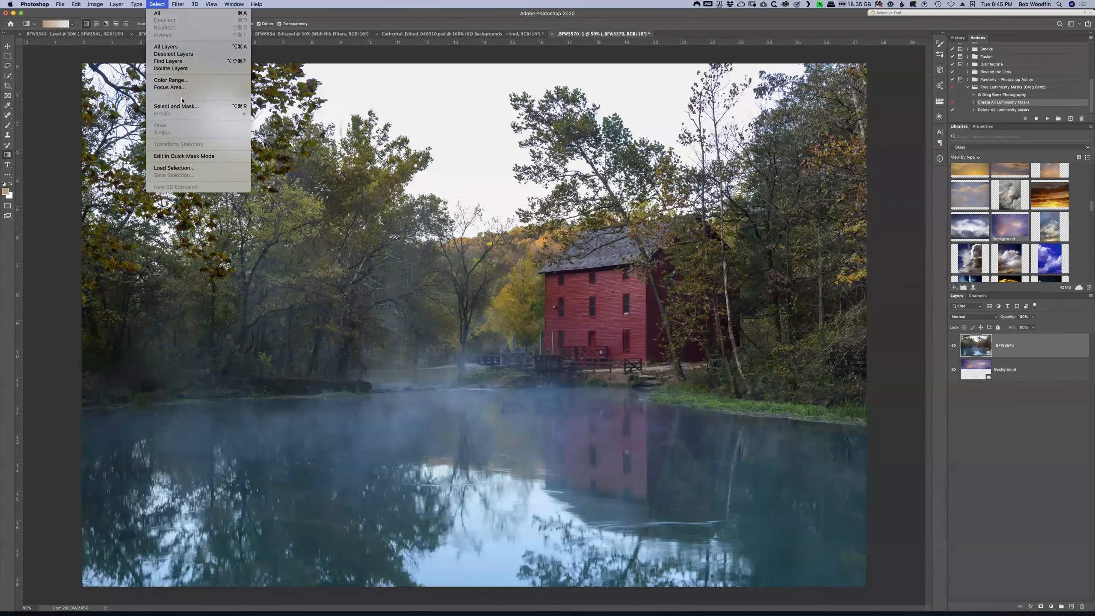
{"action": "left_click", "coordinate": [181, 169]}
{"action": "left_click", "coordinate": [500, 229]}
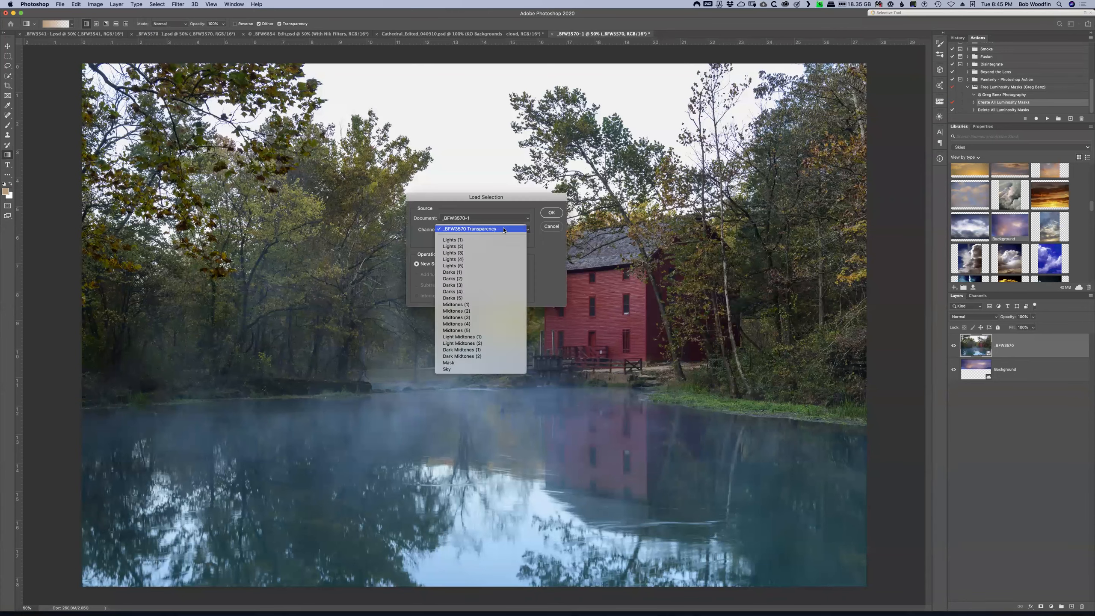
{"action": "left_click", "coordinate": [482, 370]}
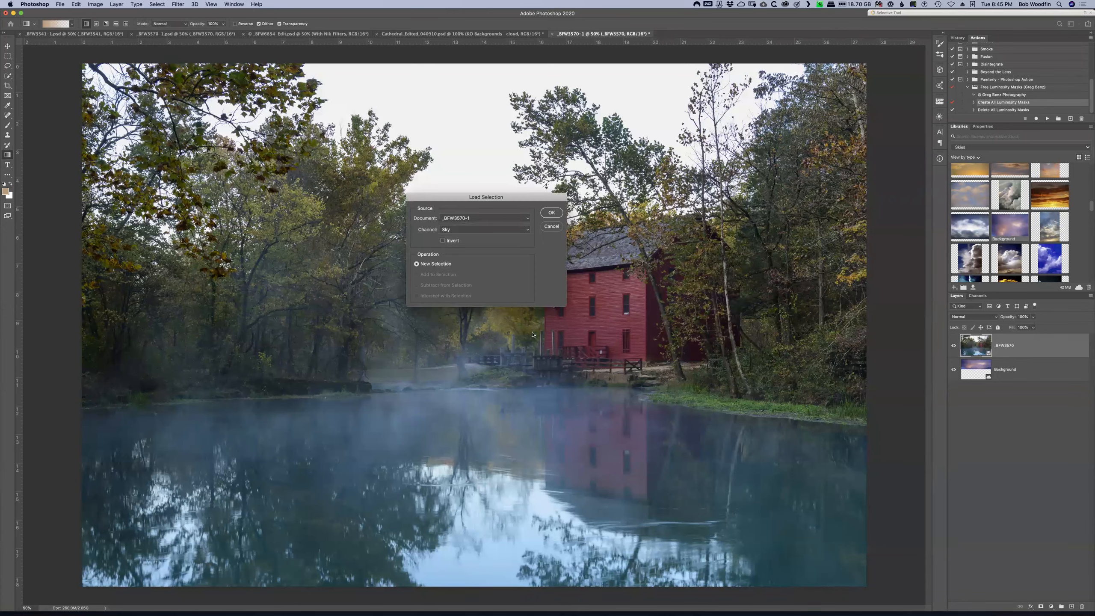
{"action": "left_click", "coordinate": [553, 213]}
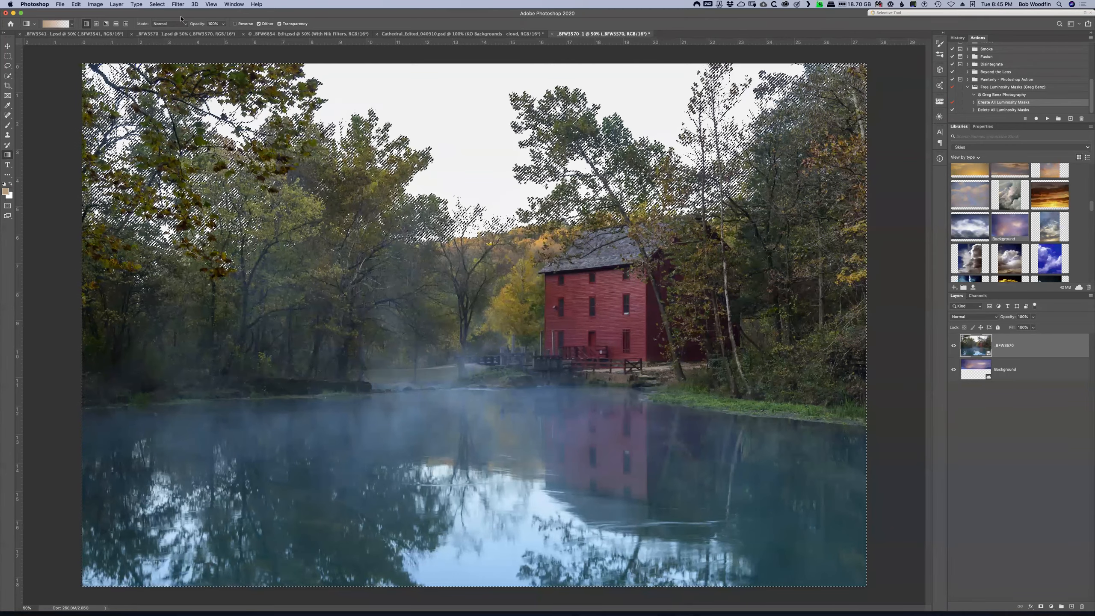
Refine the selection in Select and Mask with Smart Radius, check its edge, and output to a new layer with layer mask
{"action": "left_click", "coordinate": [158, 4]}
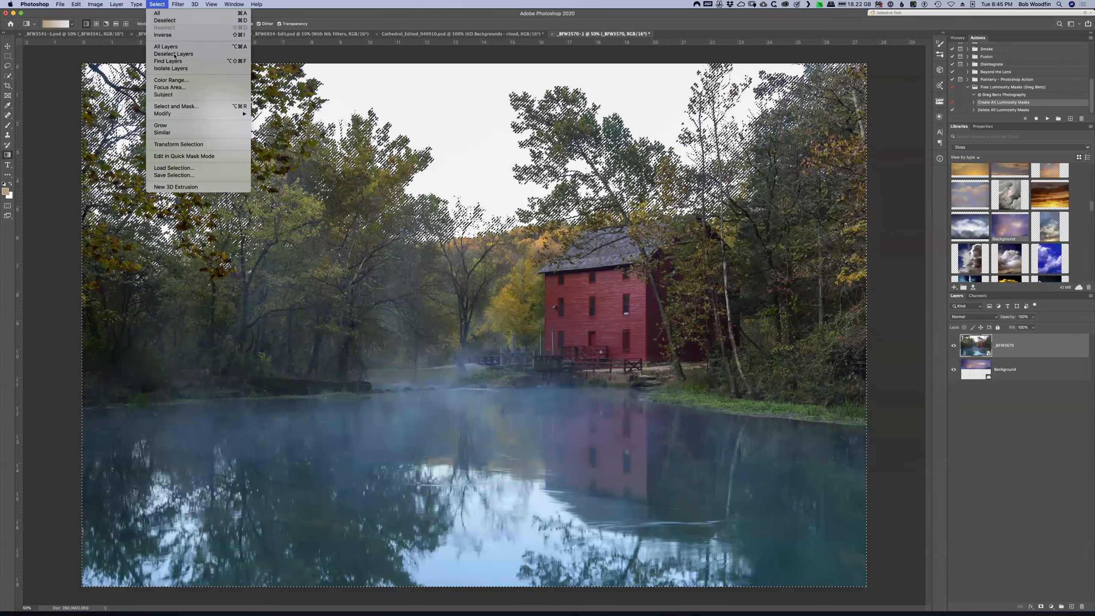
{"action": "left_click", "coordinate": [182, 105]}
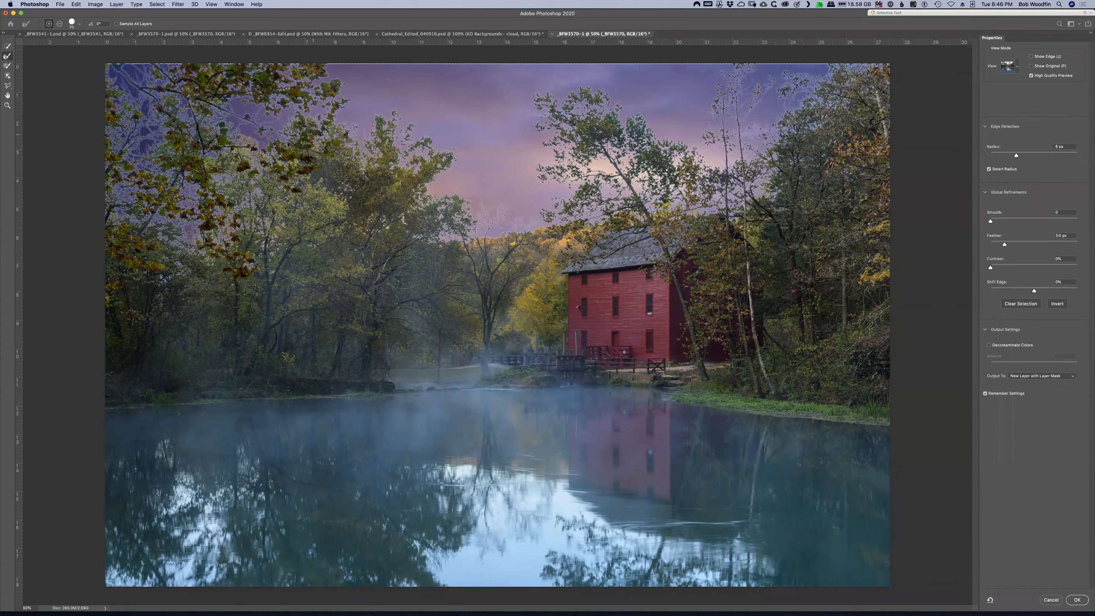
{"action": "left_click", "coordinate": [1029, 58]}
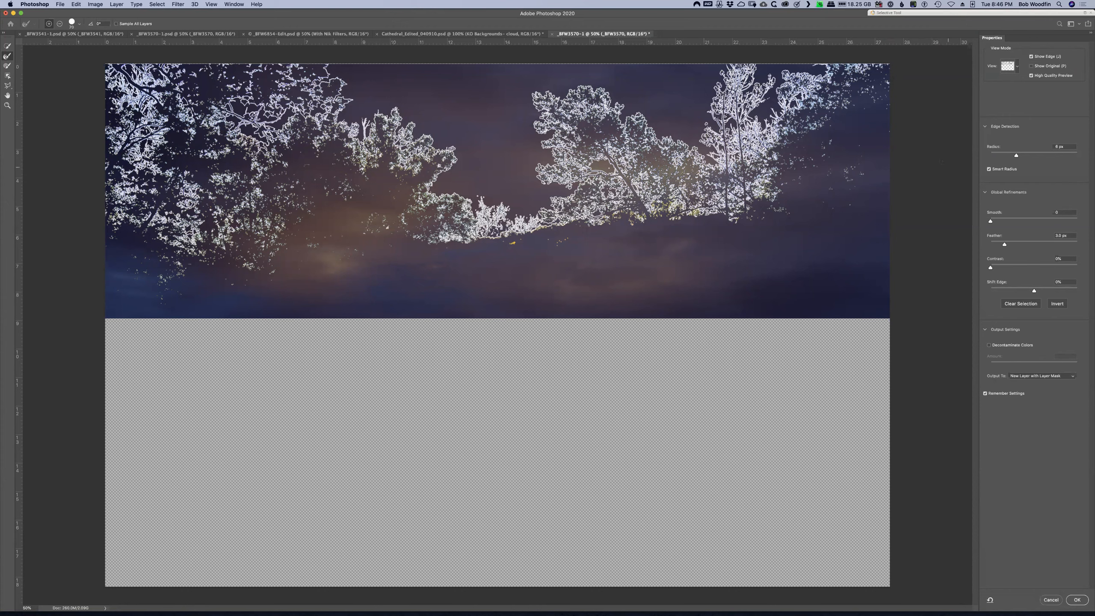
{"action": "left_click", "coordinate": [1031, 57]}
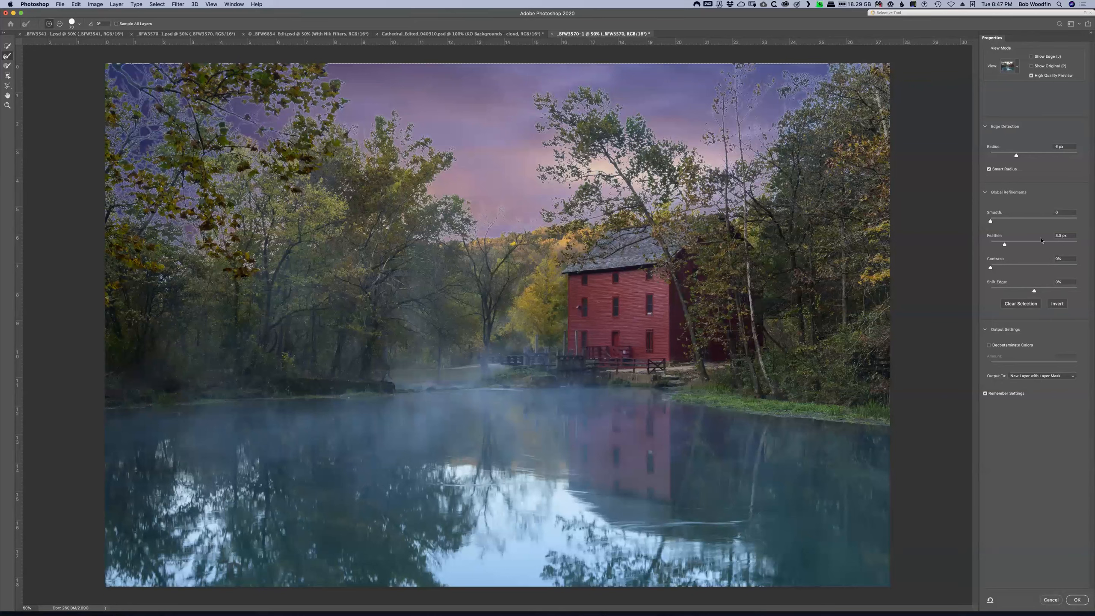
{"action": "left_click", "coordinate": [1077, 602]}
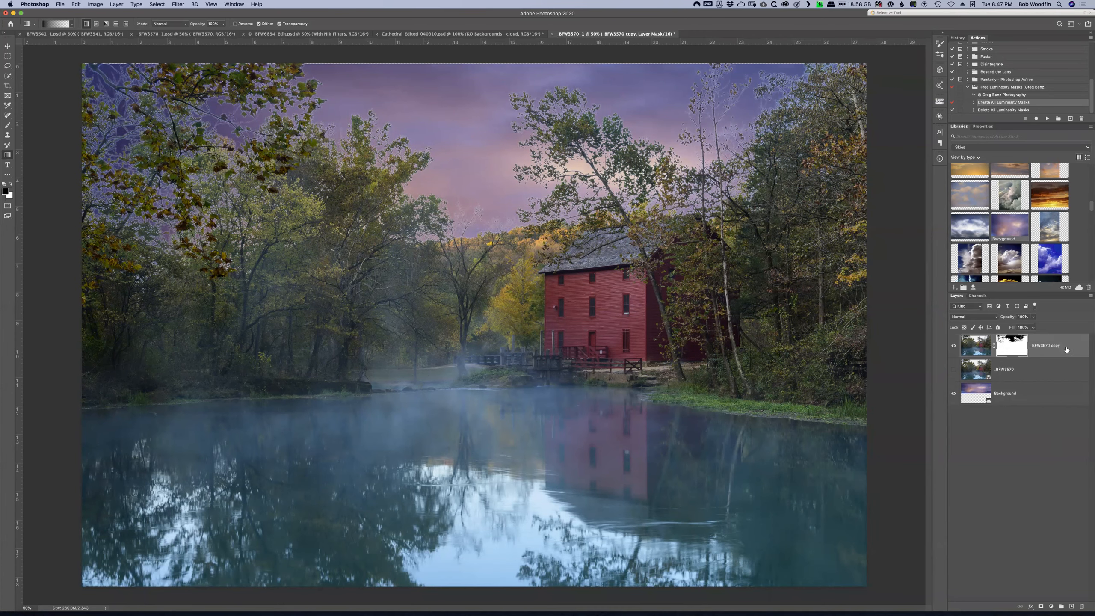
Duplicate the masked _BFW3570 copy layer and apply the layer mask on the duplicate
{"action": "key", "text": "super+j"}
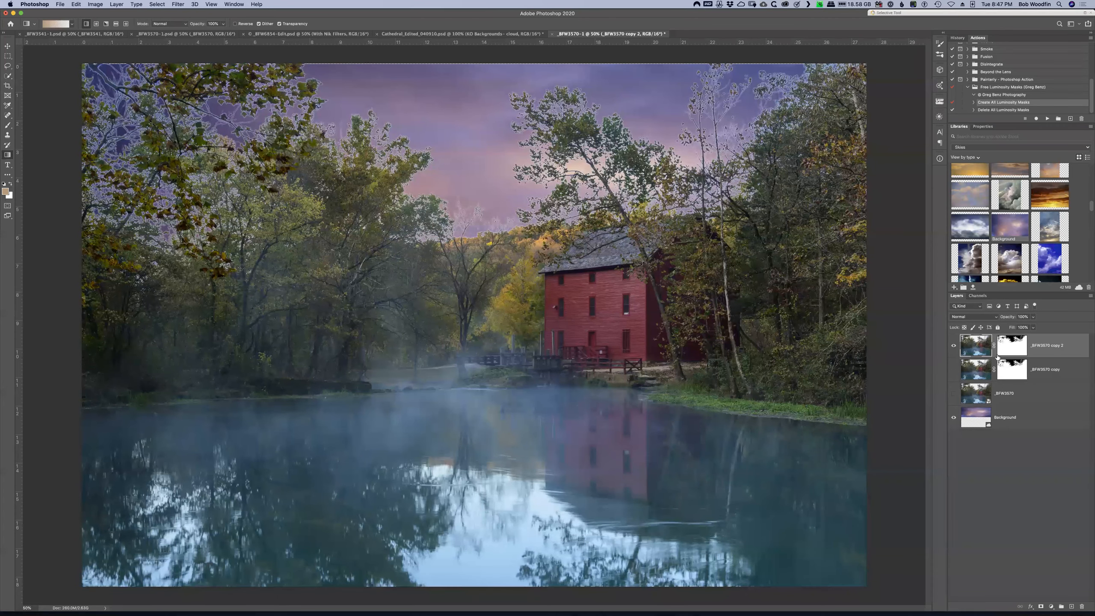
{"action": "right_click", "coordinate": [997, 356]}
{"action": "left_click", "coordinate": [1026, 351]}
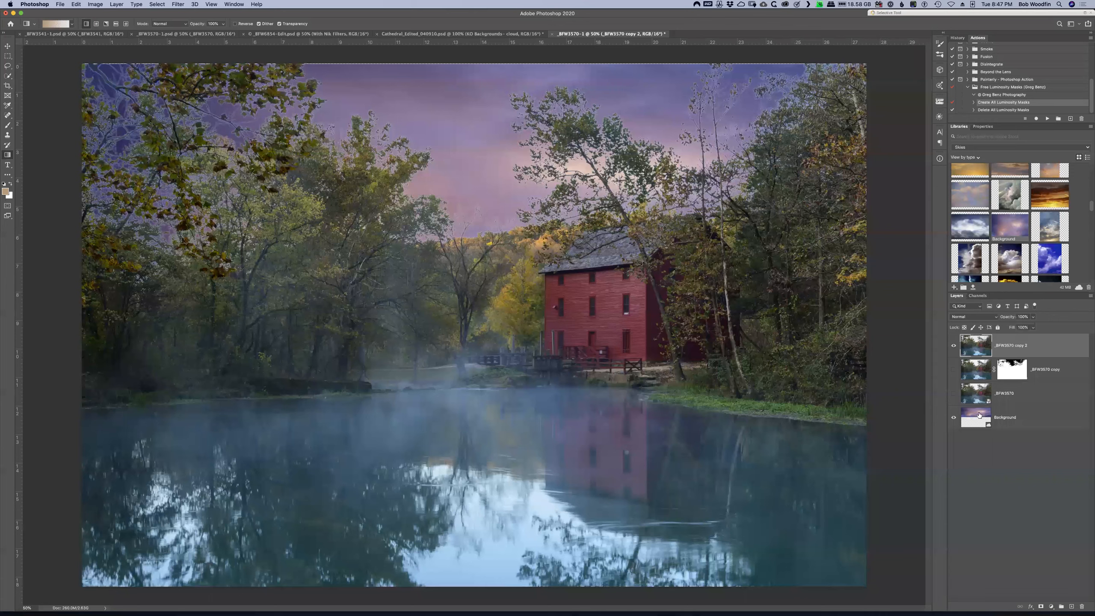
Nudge the Background cloud layer up to the photo's upper edge and stretch it slightly past the left edge
{"action": "left_click", "coordinate": [979, 415]}
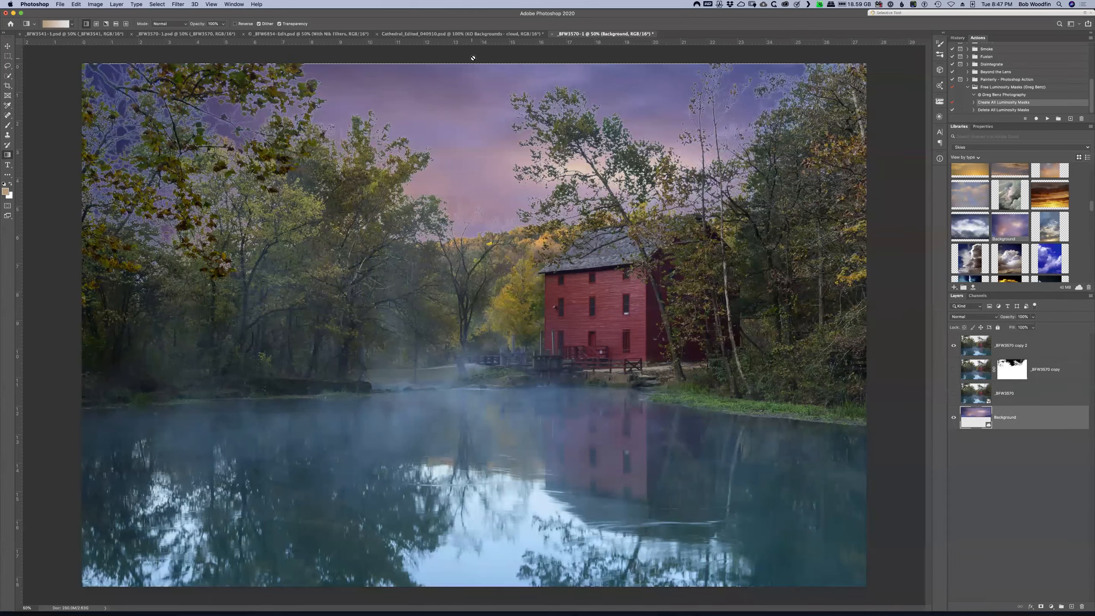
{"action": "key", "text": "v"}
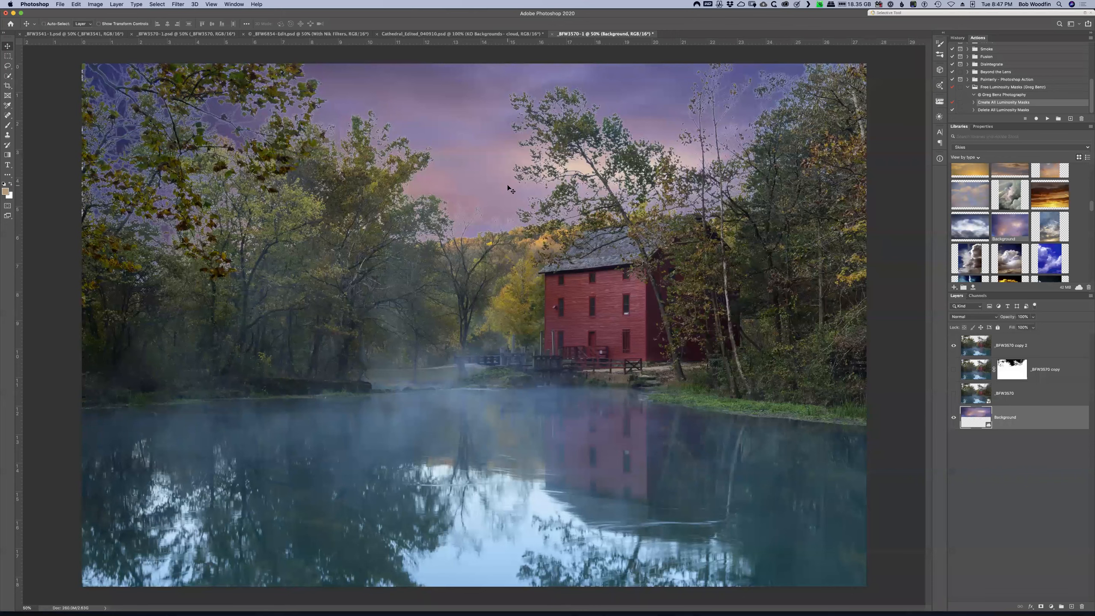
{"action": "key", "text": "super+t"}
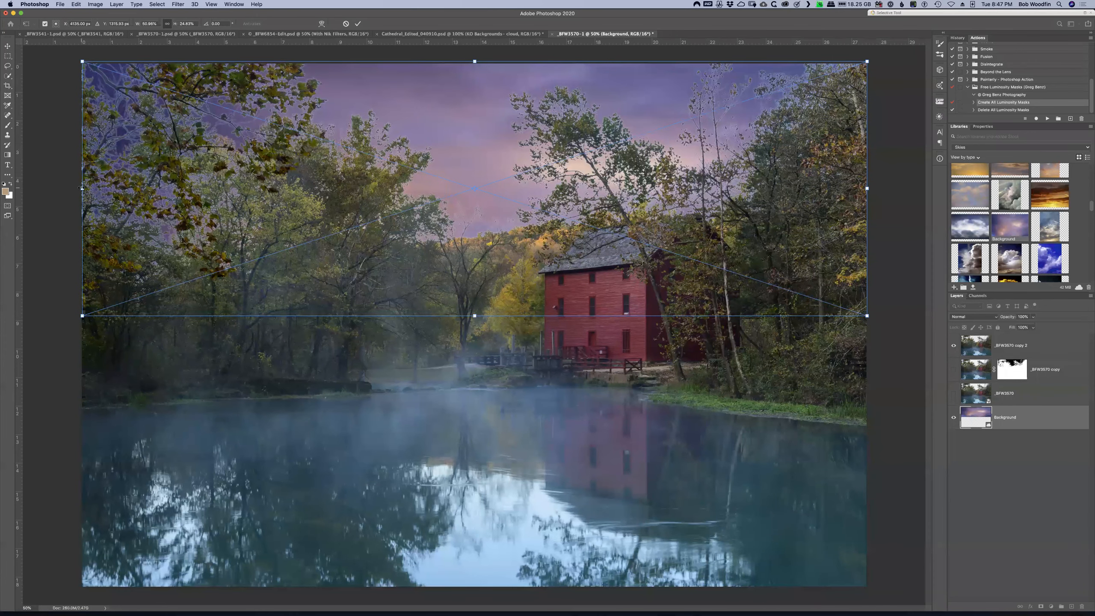
{"action": "left_click_drag", "start_coordinate": [82, 189], "coordinate": [78, 188]}
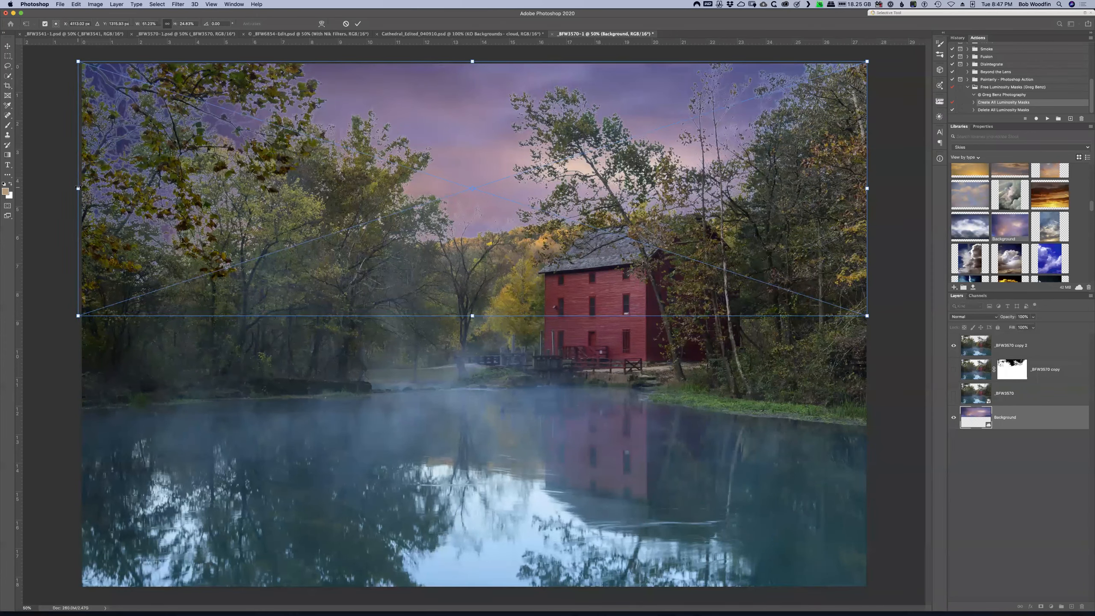
{"action": "key", "text": "Return"}
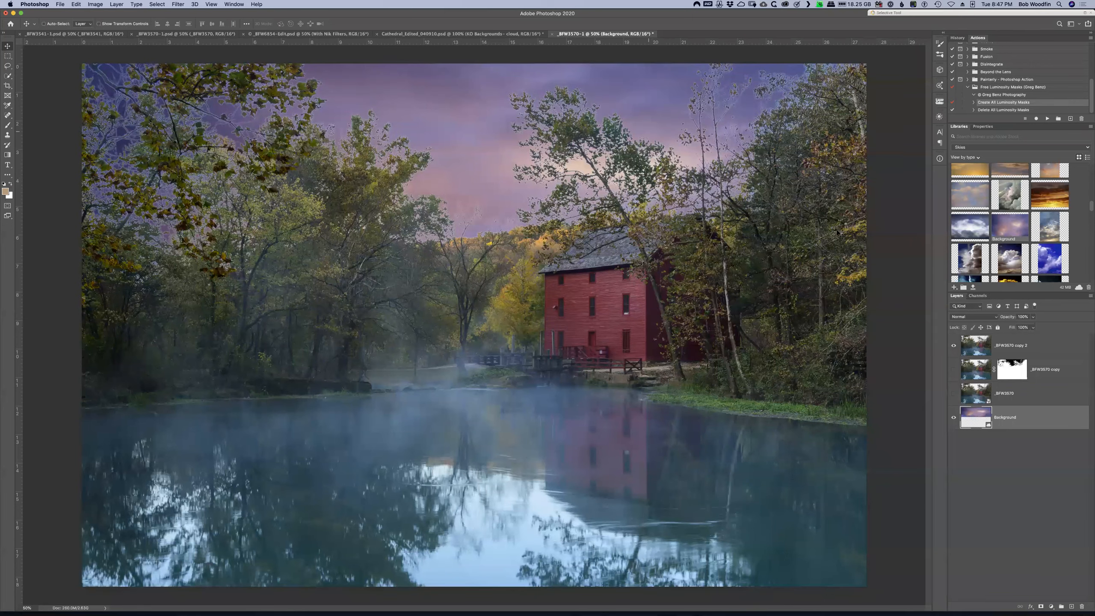
Try to remove the light halo around the trees on the _BFW3570 copy 2 layer with Defringe
{"action": "left_click", "coordinate": [1055, 346]}
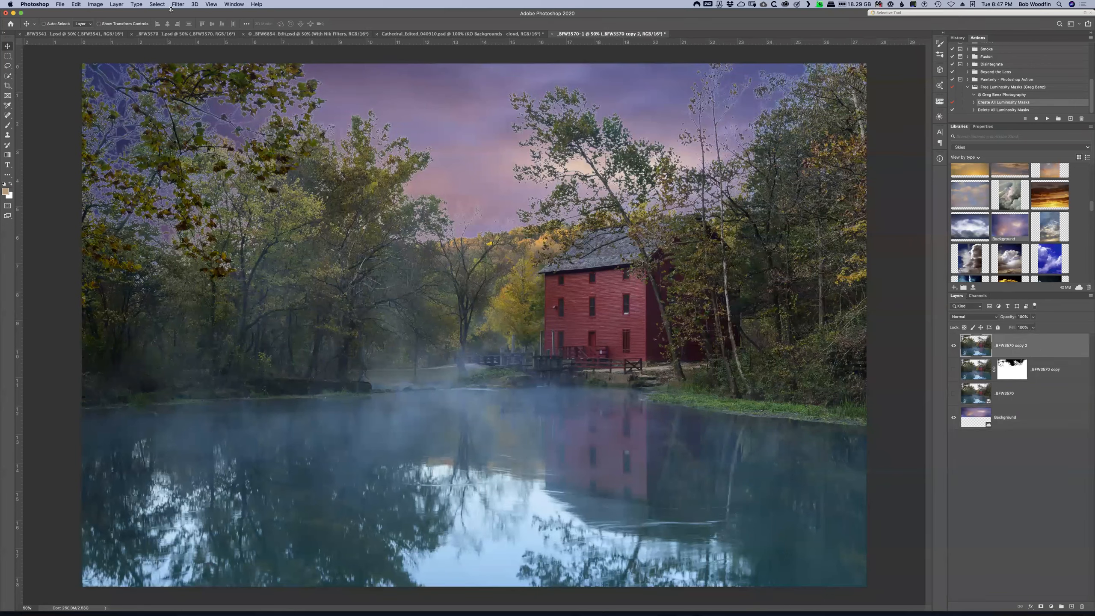
{"action": "left_click", "coordinate": [116, 5]}
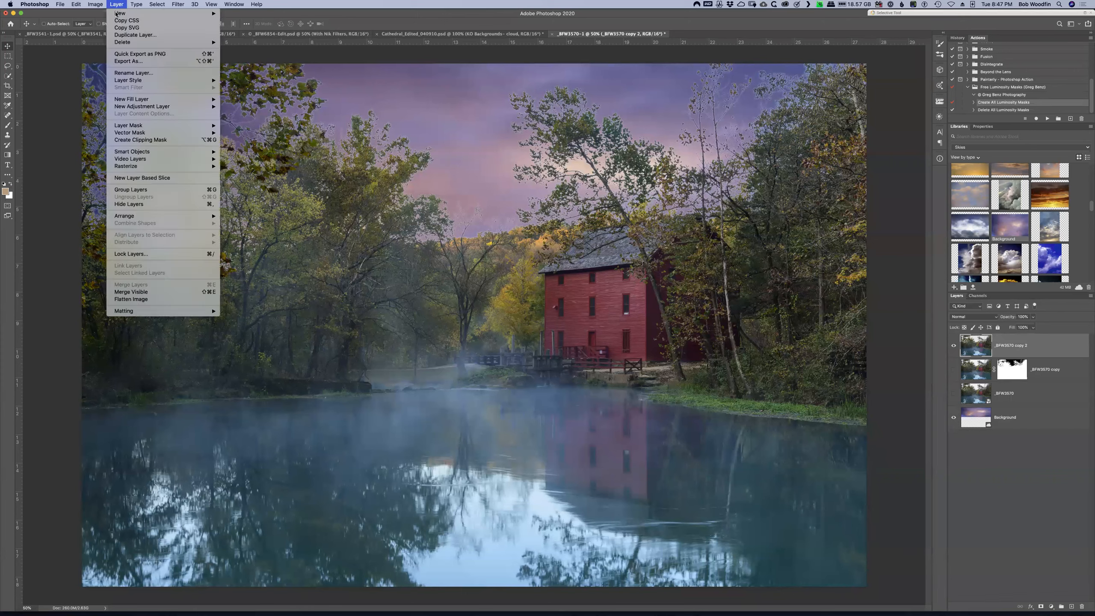
{"action": "mouse_move", "coordinate": [155, 315]}
{"action": "left_click", "coordinate": [238, 318]}
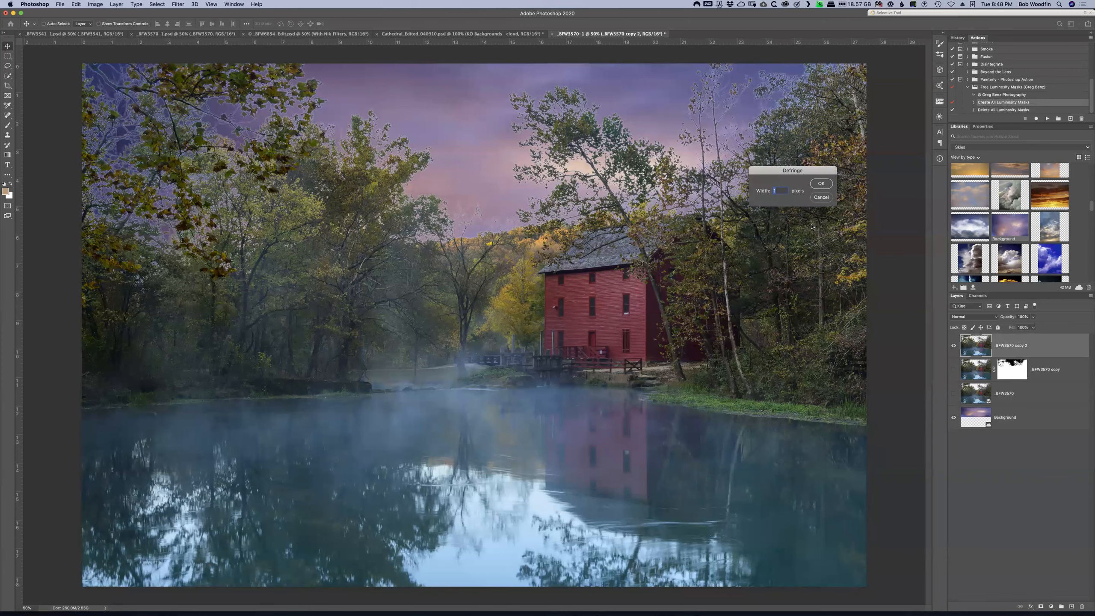
{"action": "left_click", "coordinate": [817, 186]}
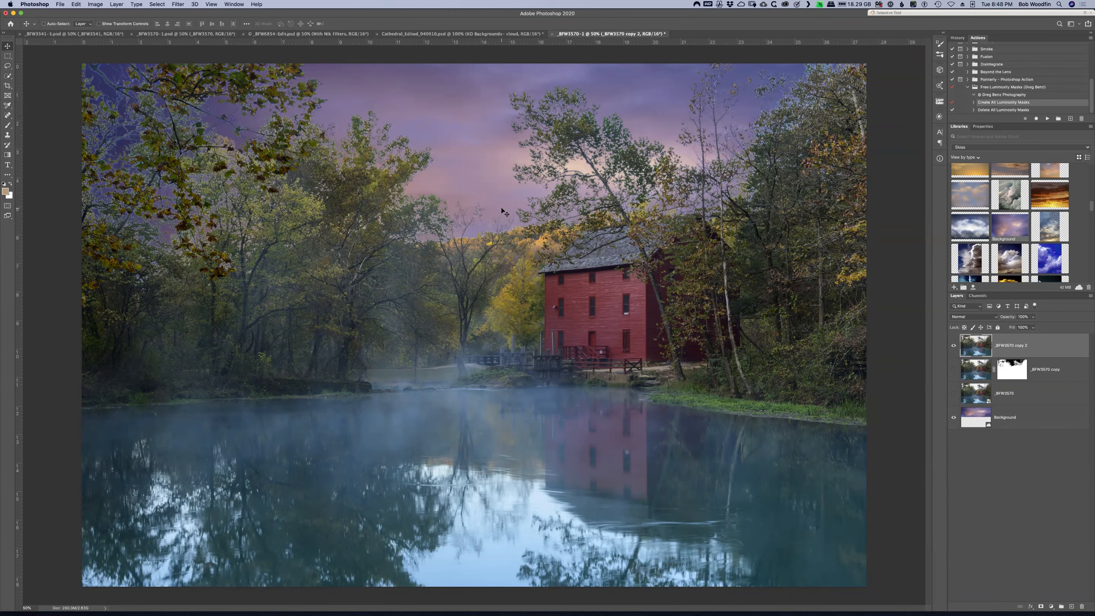
Check the defringed tree edges up close and revert the document to the Free Transform history state
{"action": "key", "text": "super+plus"}
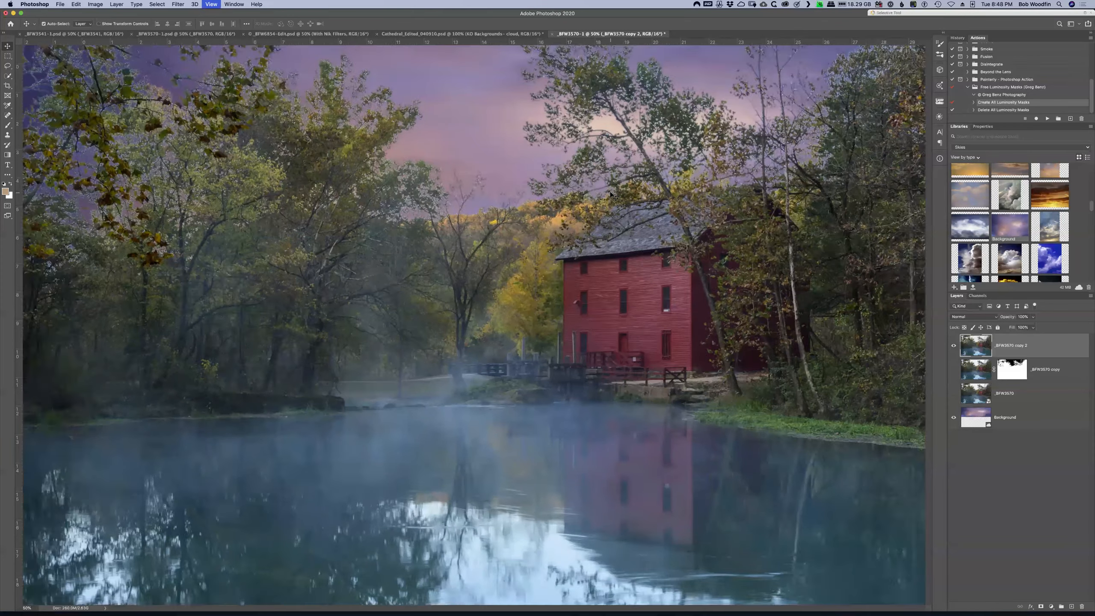
{"action": "key", "text": "super+plus"}
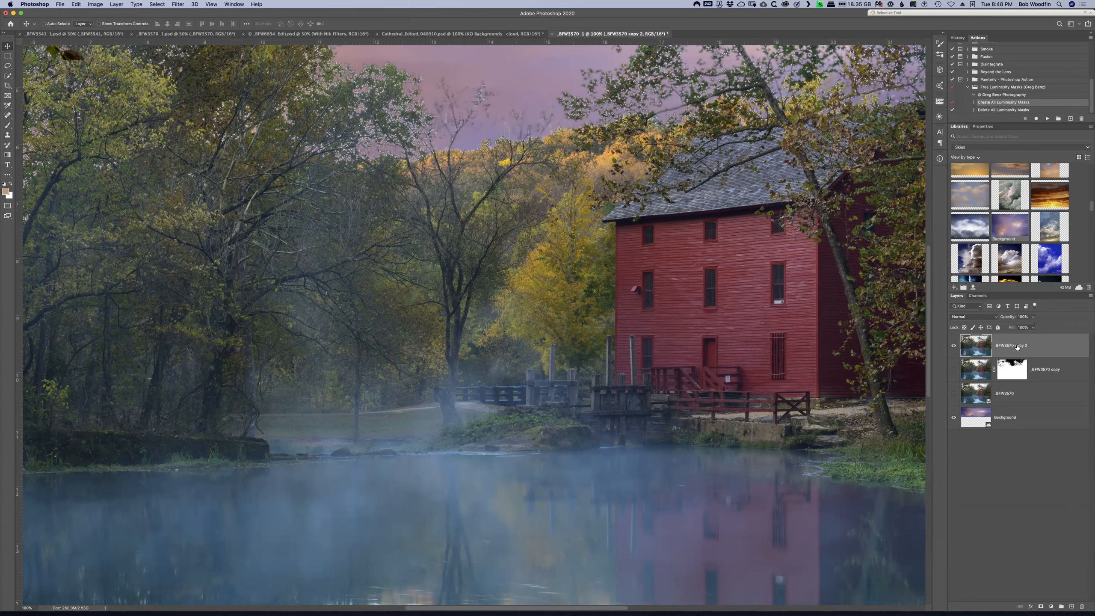
{"action": "left_click", "coordinate": [957, 37]}
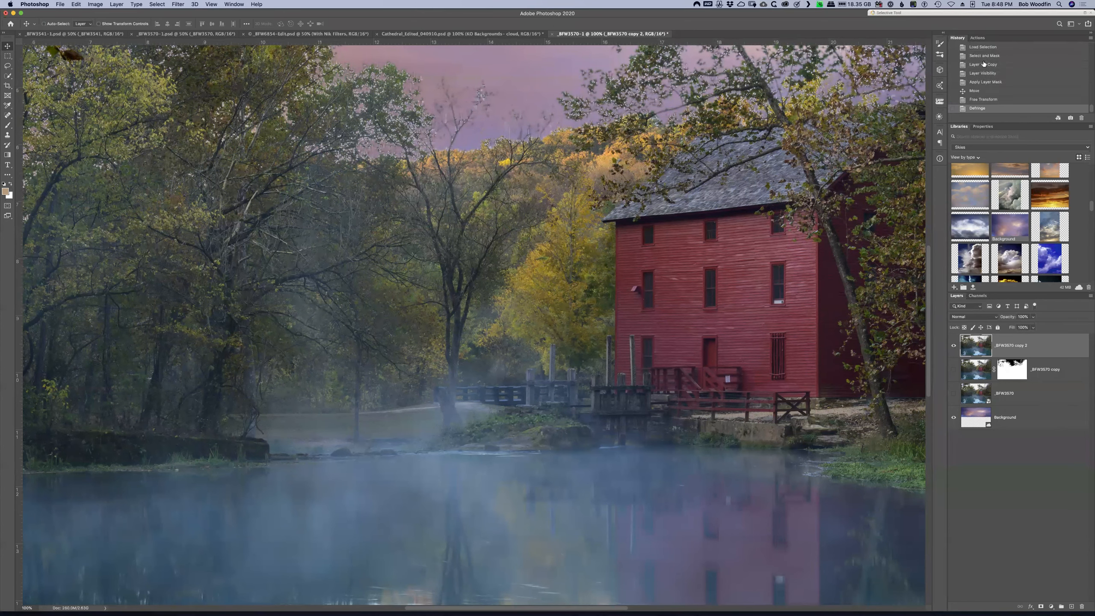
{"action": "left_click", "coordinate": [982, 100]}
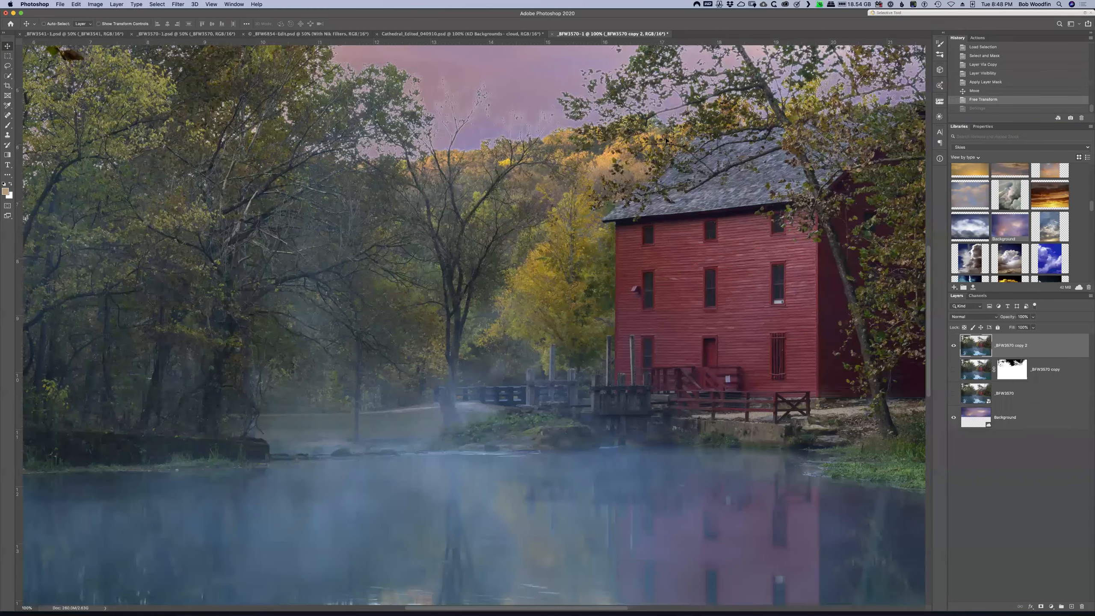
Duplicate the _BFW3570 copy 2 layer and hide the original beneath the duplicate
{"action": "left_click_drag", "start_coordinate": [546, 231], "coordinate": [451, 504]}
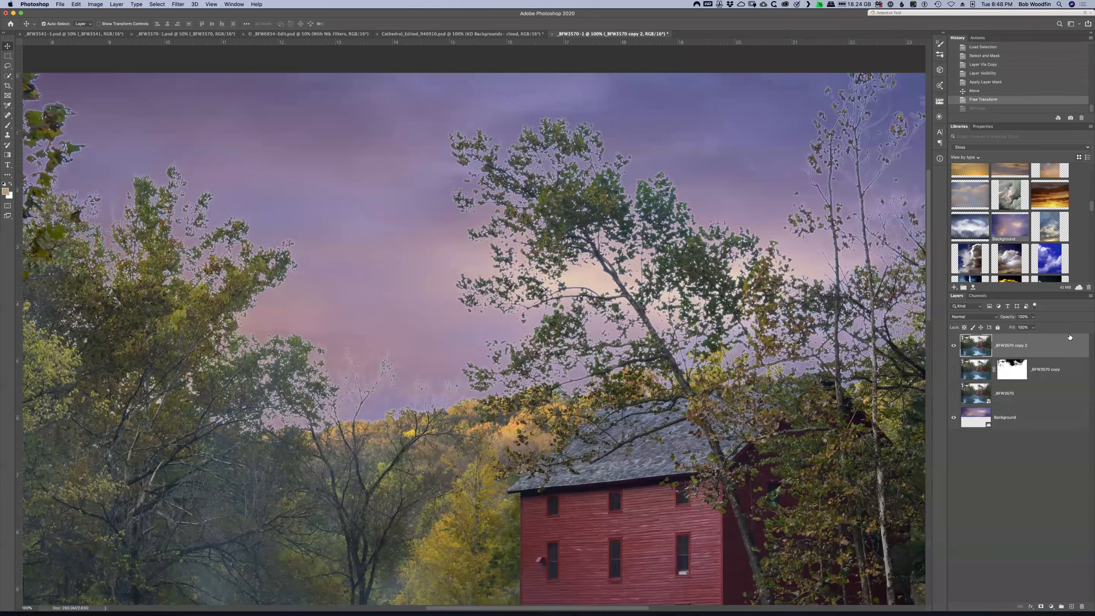
{"action": "key", "text": "super+minus"}
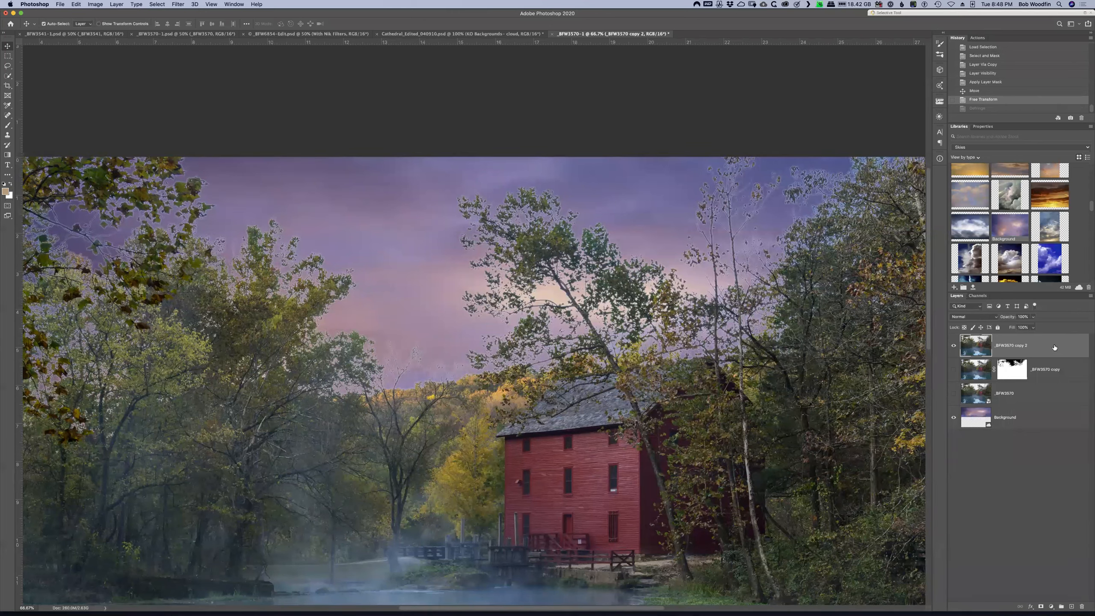
{"action": "key", "text": "super+j"}
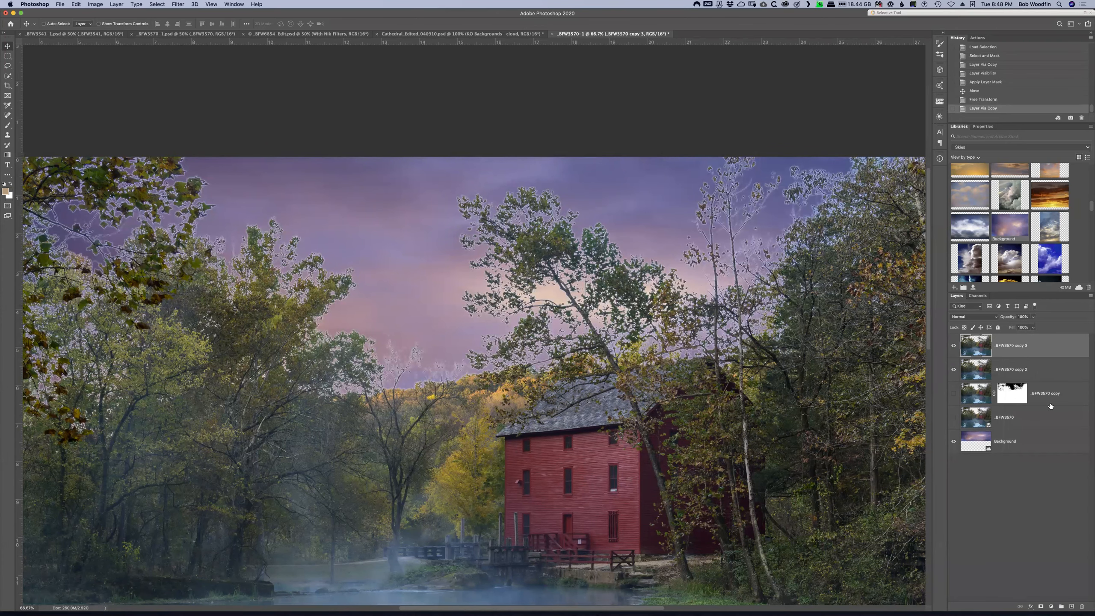
{"action": "left_click", "coordinate": [954, 369]}
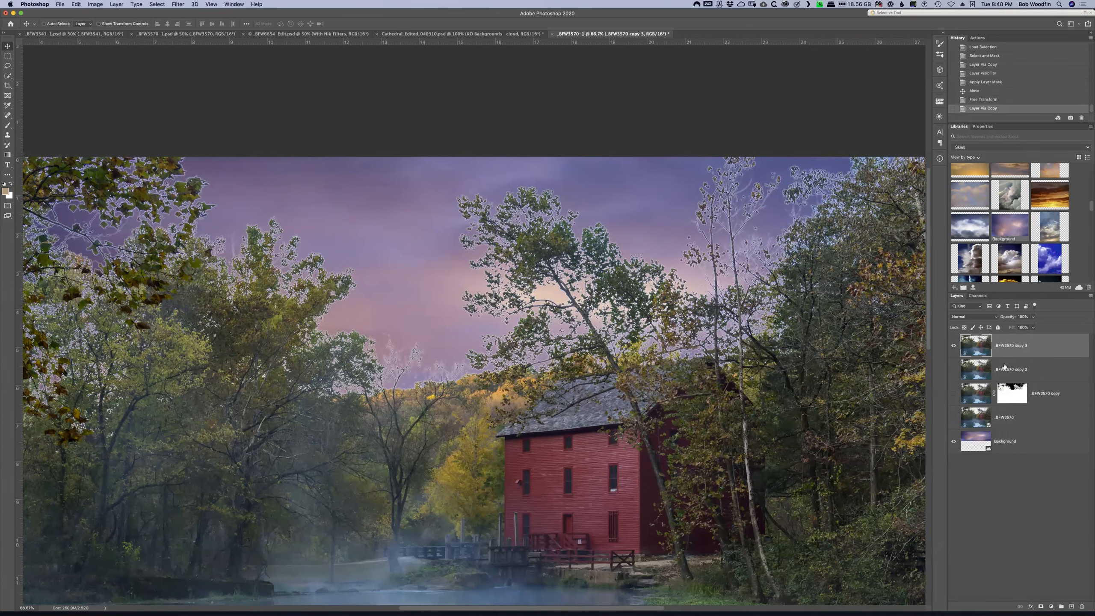
Fade the tree halos on the _BFW3570 copy 3 layer with Blend If, splitting This Layer's white slider to about 125 / 235
{"action": "double_click", "coordinate": [1049, 344]}
{"action": "left_click_drag", "start_coordinate": [779, 321], "coordinate": [766, 405]}
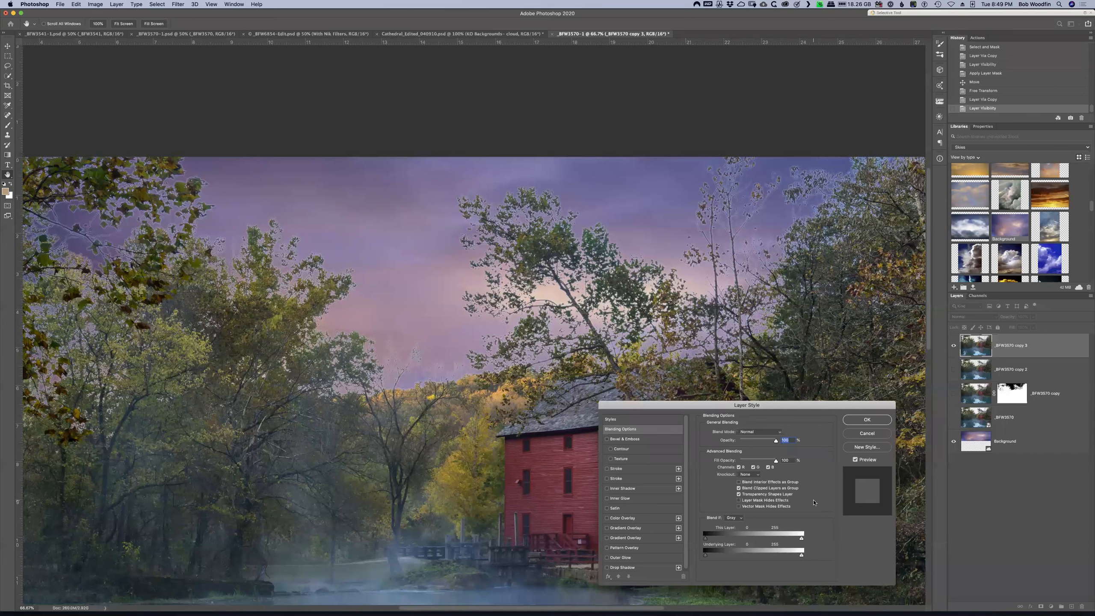
{"action": "left_click_drag", "start_coordinate": [802, 539], "coordinate": [794, 540]}
{"action": "left_click_drag", "start_coordinate": [785, 539], "coordinate": [753, 539]}
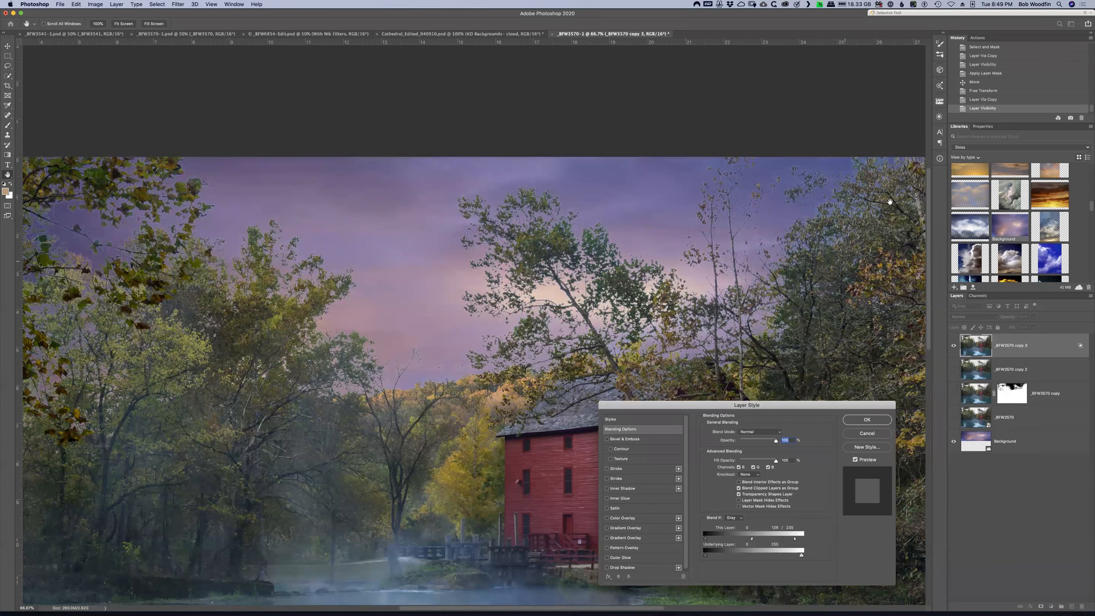
{"action": "key", "text": "super+plus"}
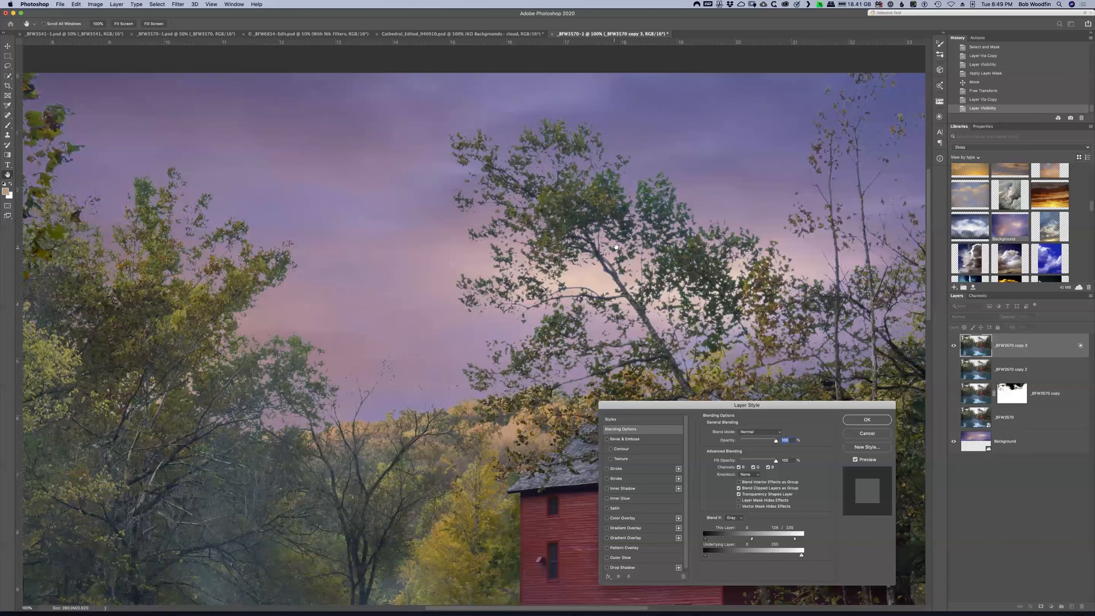
{"action": "left_click_drag", "start_coordinate": [790, 247], "coordinate": [477, 281]}
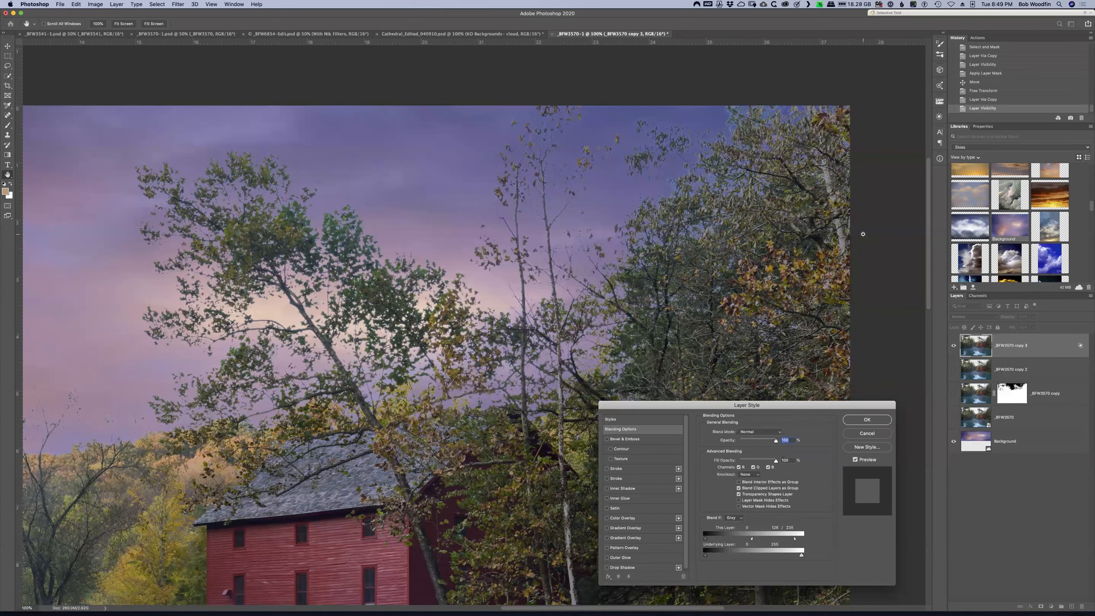
{"action": "key", "text": "super+minus"}
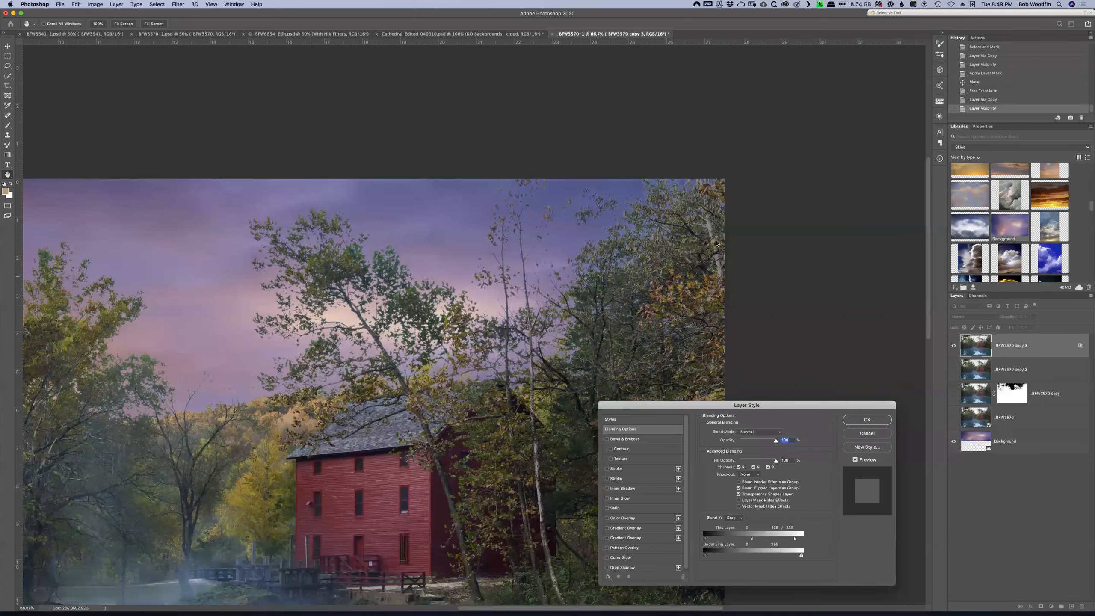
{"action": "left_click_drag", "start_coordinate": [716, 243], "coordinate": [893, 160]}
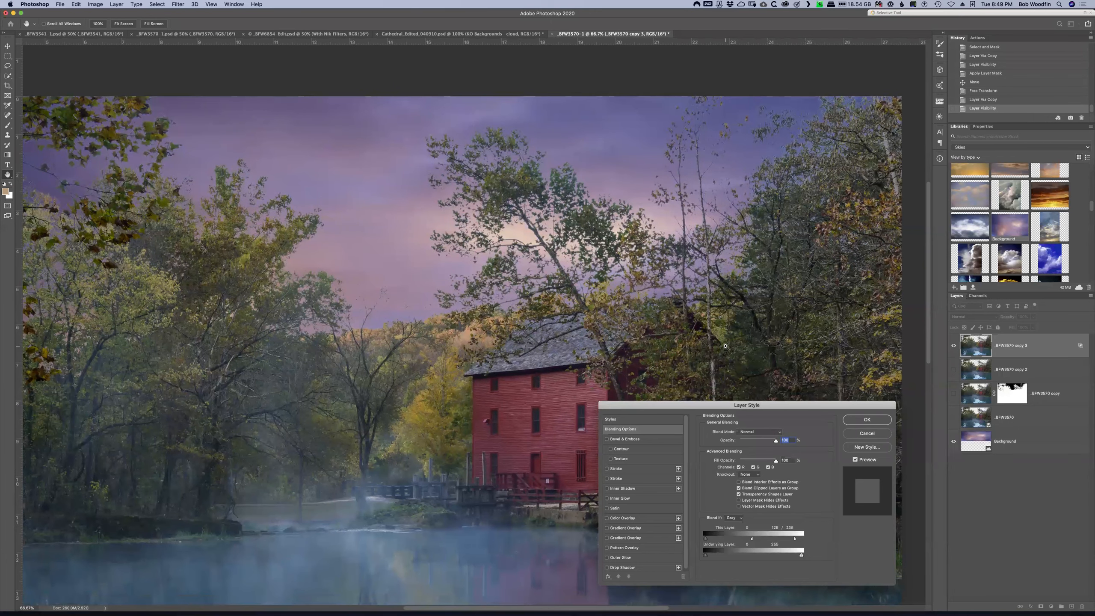
{"action": "key", "text": "super+minus"}
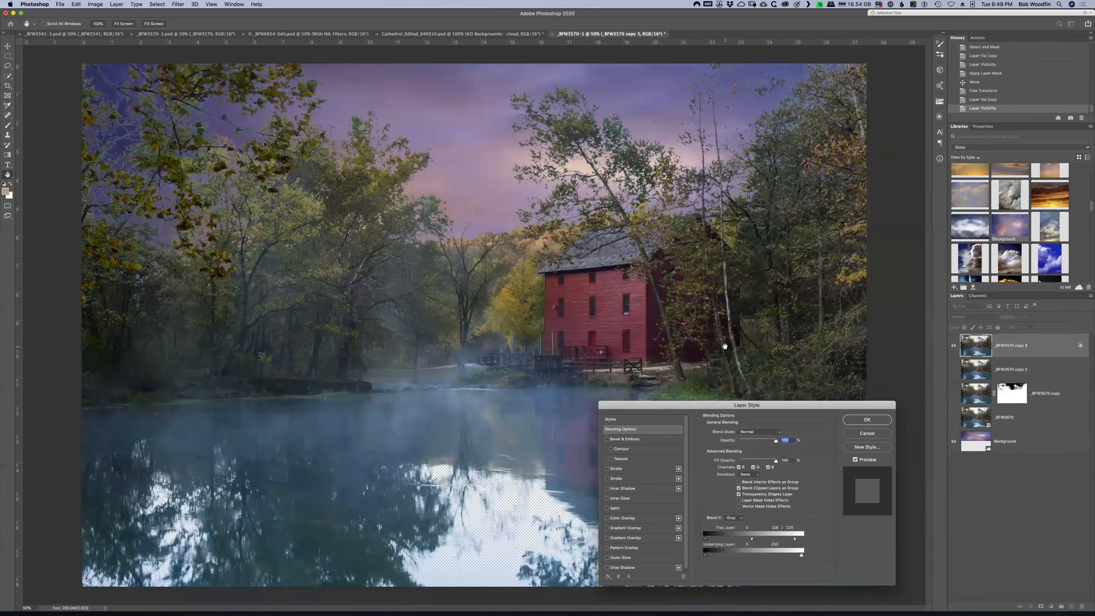
{"action": "left_click", "coordinate": [861, 421]}
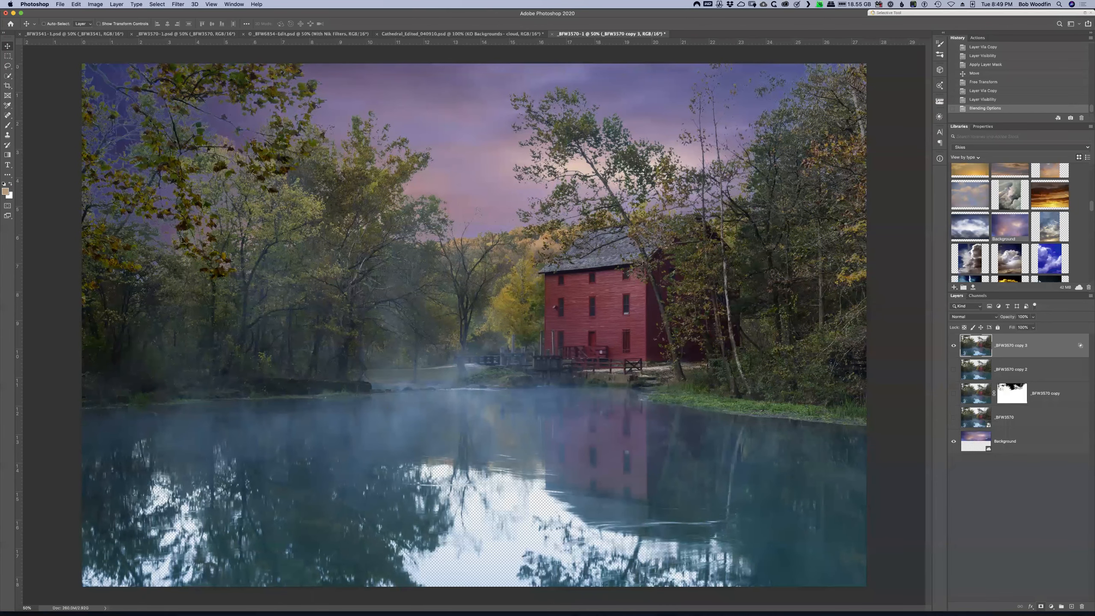
Add an inverted black layer mask to _BFW3570 copy 3 and show the _BFW3570 copy 2 layer beneath it
{"action": "left_click", "coordinate": [1041, 606]}
{"action": "key", "text": "super+i"}
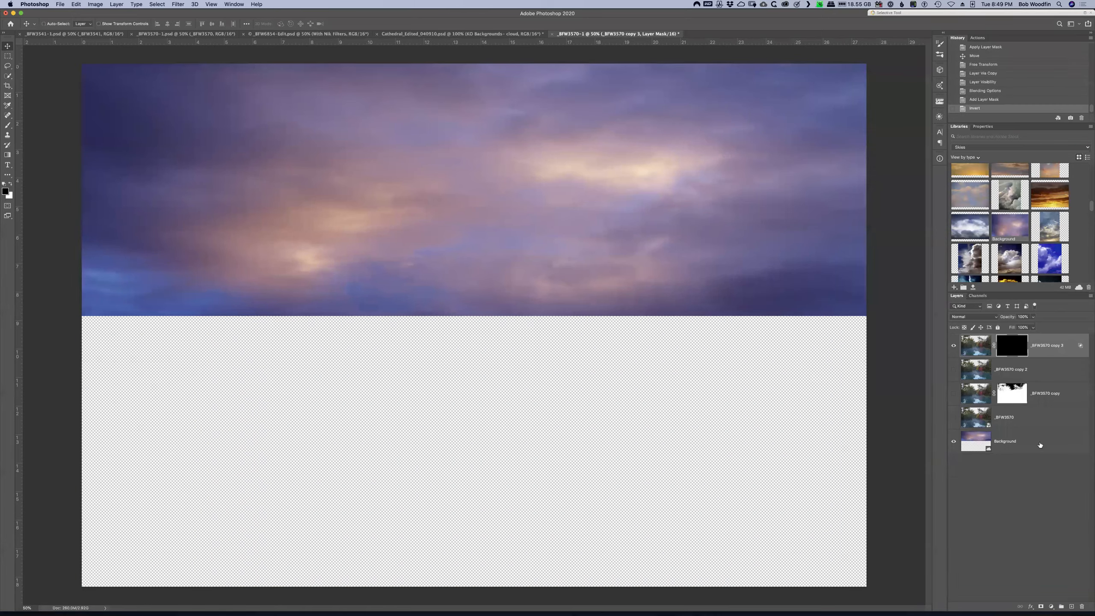
{"action": "left_click", "coordinate": [954, 369]}
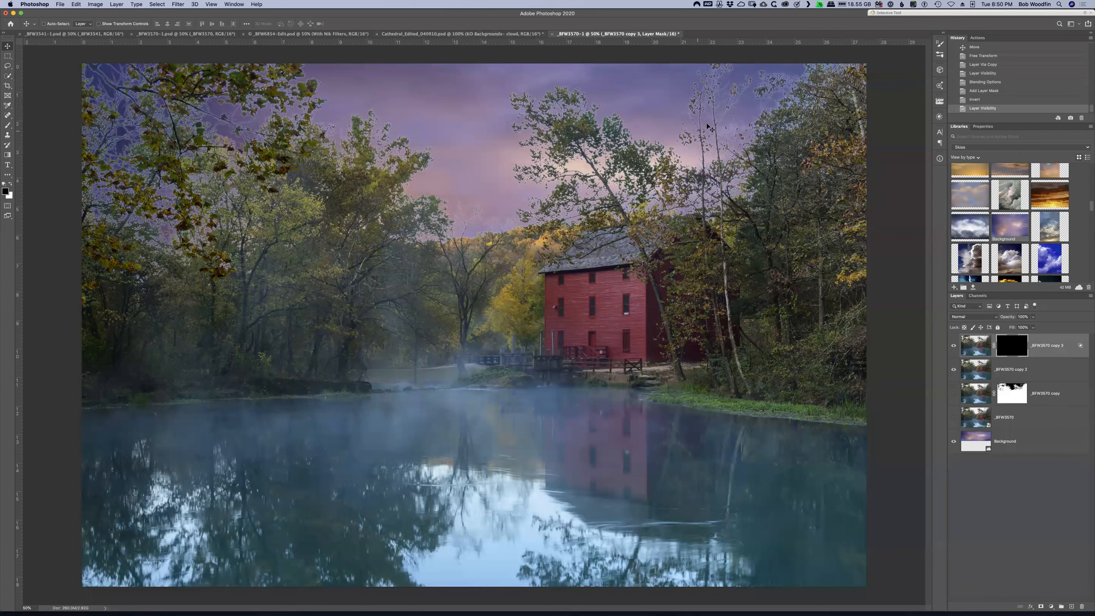
Paint white on the _BFW3570 copy 3 mask across the sky and treetops to reveal the halo-free trees
{"action": "key", "text": "b"}
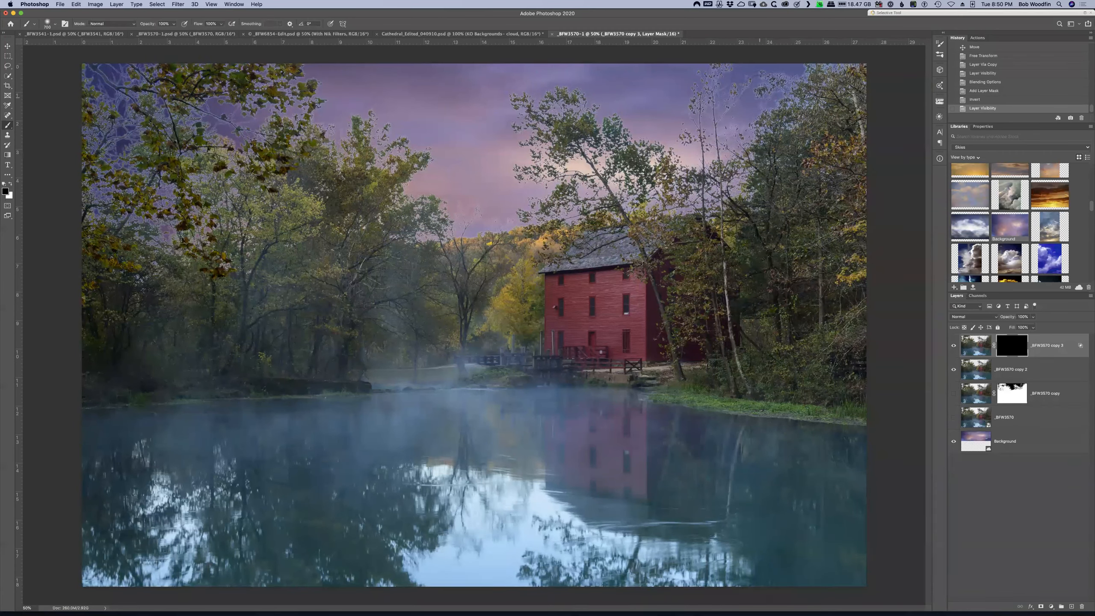
{"action": "key", "text": "x"}
{"action": "mouse_move", "coordinate": [594, 85]}
{"action": "left_mouse_down"}
{"action": "mouse_move", "coordinate": [513, 74]}
{"action": "mouse_move", "coordinate": [495, 108]}
{"action": "left_mouse_up"}
{"action": "left_click", "coordinate": [350, 116]}
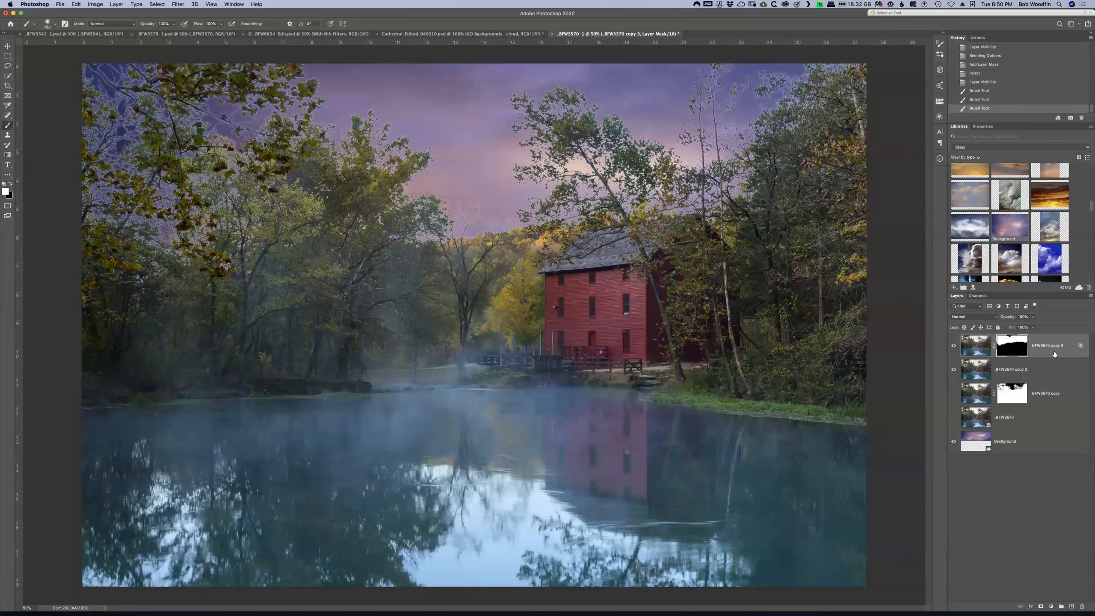
Add a layer mask to _BFW3570 copy 2 and paint black over the halos from the far-right trees to the centre treeline
{"action": "left_click", "coordinate": [1040, 372]}
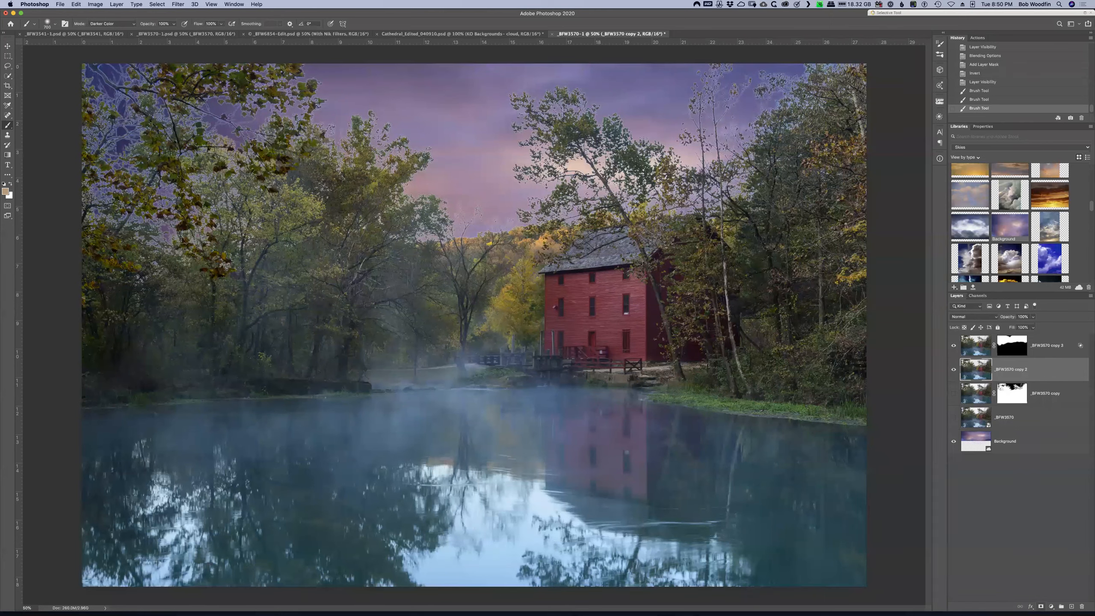
{"action": "left_click", "coordinate": [1040, 606]}
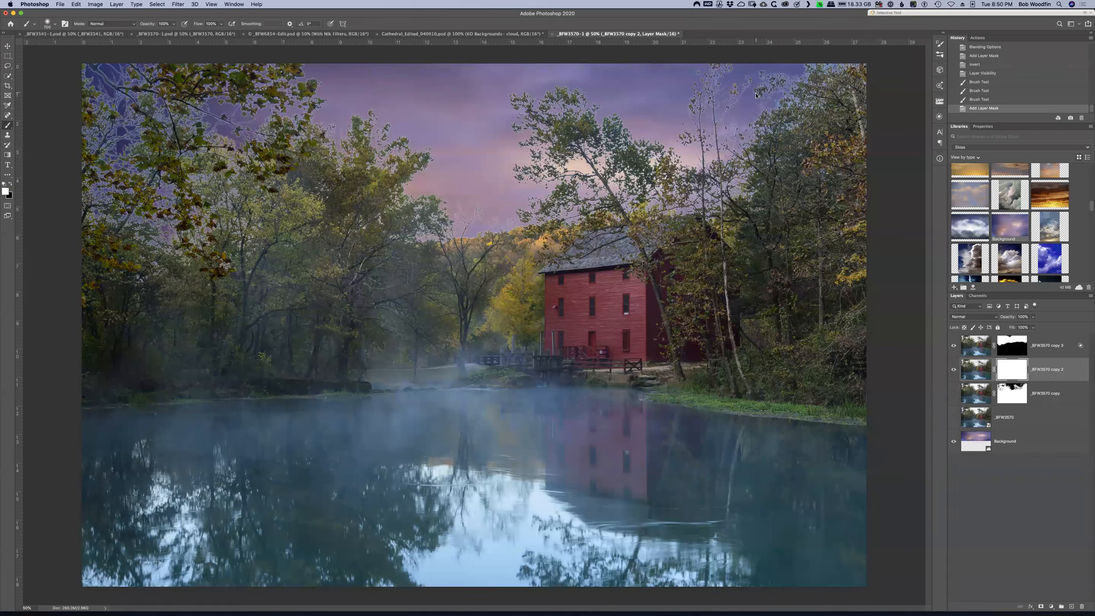
{"action": "key", "text": "x"}
{"action": "mouse_move", "coordinate": [840, 69]}
{"action": "left_mouse_down"}
{"action": "mouse_move", "coordinate": [793, 69]}
{"action": "mouse_move", "coordinate": [771, 90]}
{"action": "left_mouse_up"}
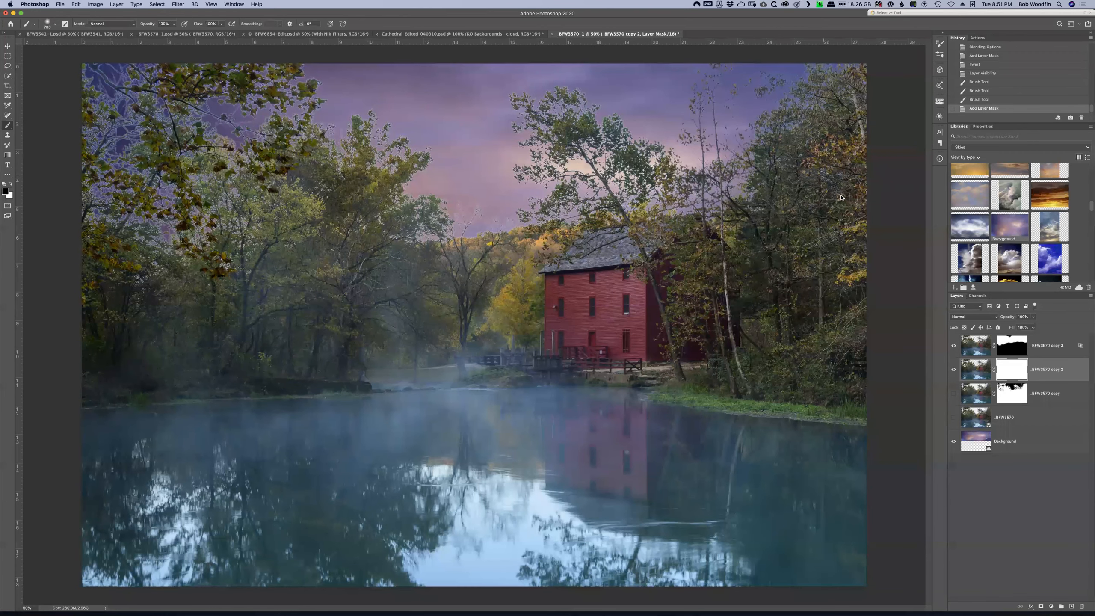
{"action": "left_click_drag", "start_coordinate": [677, 166], "coordinate": [703, 170]}
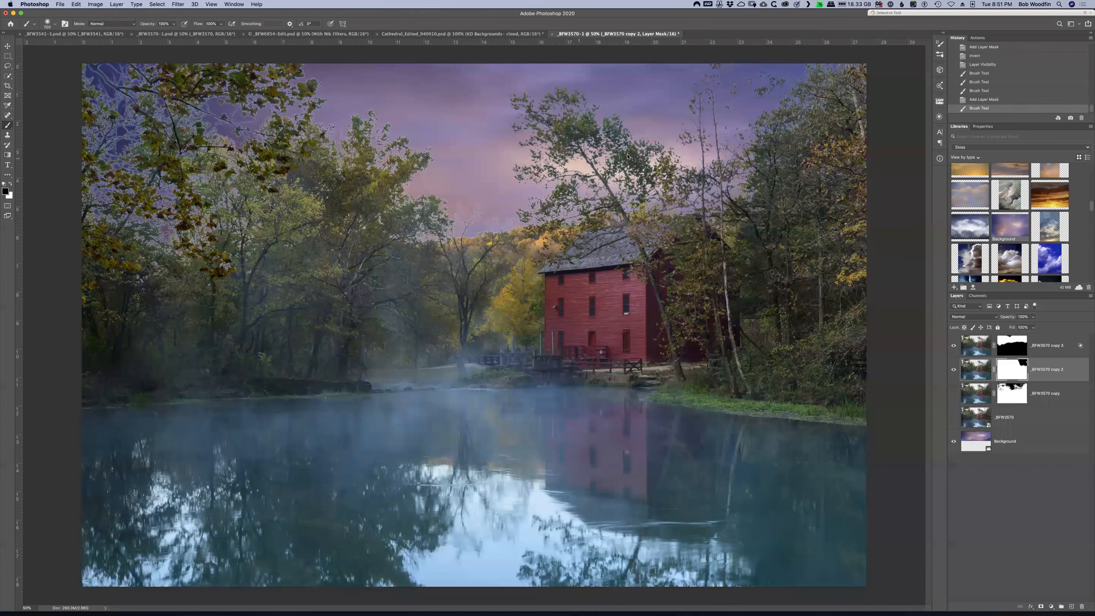
{"action": "left_click_drag", "start_coordinate": [631, 176], "coordinate": [545, 202]}
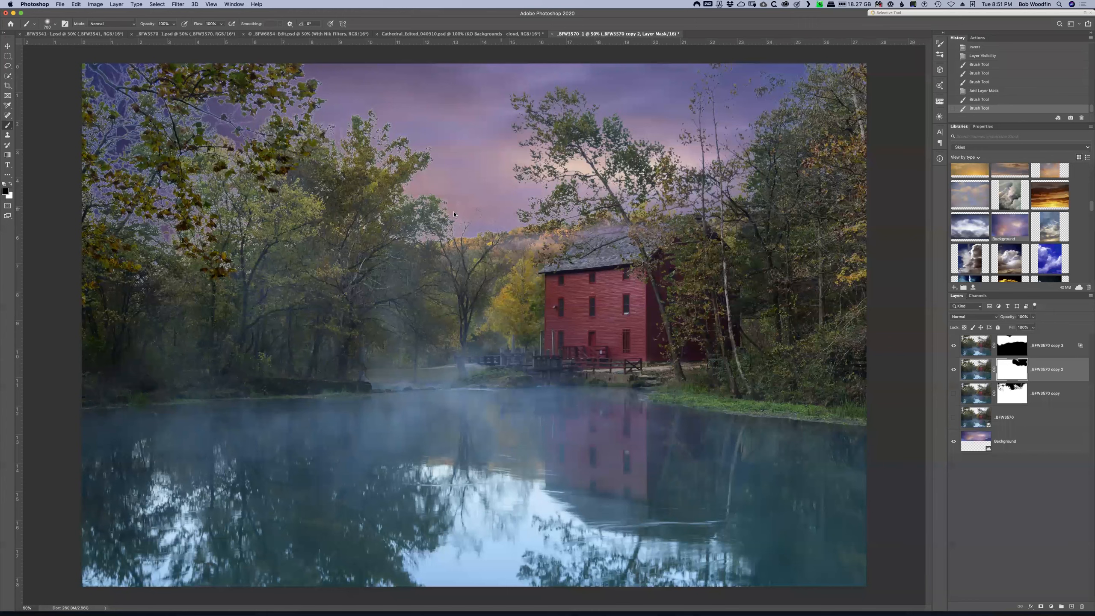
{"action": "mouse_move", "coordinate": [434, 217]}
{"action": "left_mouse_down"}
{"action": "mouse_move", "coordinate": [410, 190]}
{"action": "mouse_move", "coordinate": [402, 156]}
{"action": "left_mouse_up"}
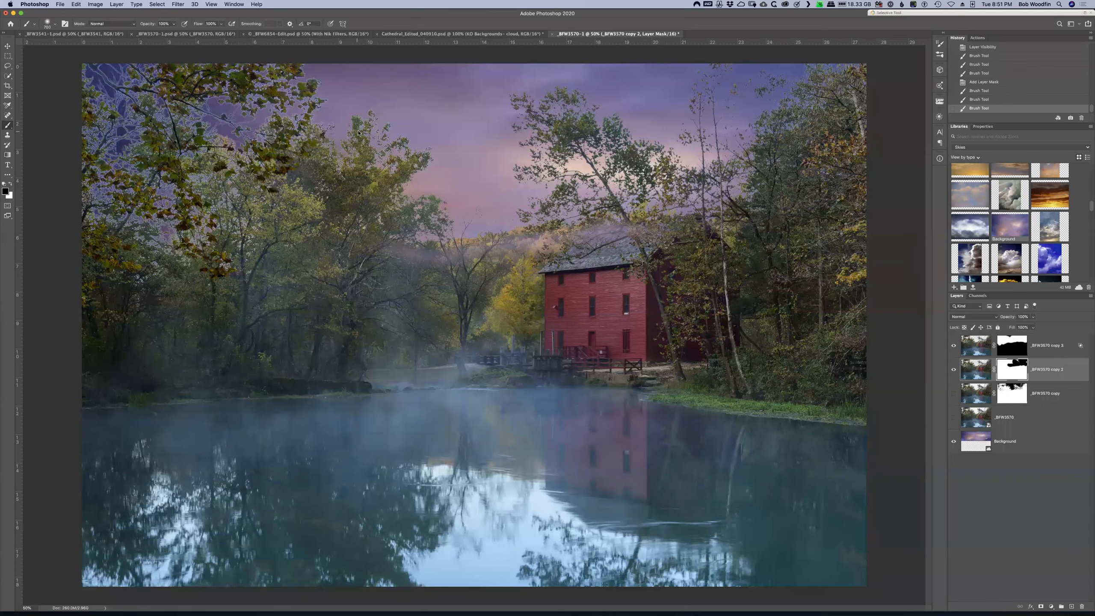
Continue painting black on the _BFW3570 copy 2 mask over the trees and overhanging branches on the photo's left side
{"action": "left_click", "coordinate": [220, 91]}
{"action": "mouse_move", "coordinate": [220, 92]}
{"action": "left_mouse_down"}
{"action": "mouse_move", "coordinate": [241, 121]}
{"action": "mouse_move", "coordinate": [356, 175]}
{"action": "left_mouse_up"}
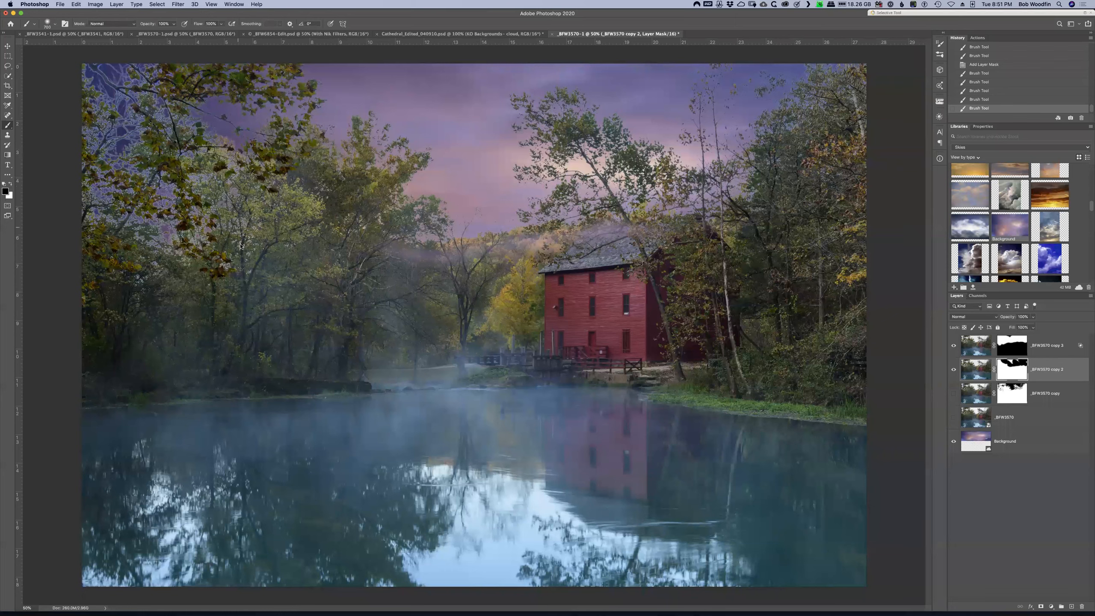
{"action": "mouse_move", "coordinate": [151, 209]}
{"action": "left_mouse_down"}
{"action": "mouse_move", "coordinate": [196, 158]}
{"action": "mouse_move", "coordinate": [183, 115]}
{"action": "mouse_move", "coordinate": [211, 100]}
{"action": "mouse_move", "coordinate": [166, 77]}
{"action": "mouse_move", "coordinate": [84, 74]}
{"action": "mouse_move", "coordinate": [113, 116]}
{"action": "mouse_move", "coordinate": [100, 143]}
{"action": "mouse_move", "coordinate": [146, 179]}
{"action": "left_mouse_up"}
{"action": "mouse_move", "coordinate": [166, 214]}
{"action": "left_mouse_down"}
{"action": "mouse_move", "coordinate": [96, 188]}
{"action": "mouse_move", "coordinate": [150, 218]}
{"action": "left_mouse_up"}
{"action": "left_click", "coordinate": [132, 260]}
{"action": "key", "text": "["}
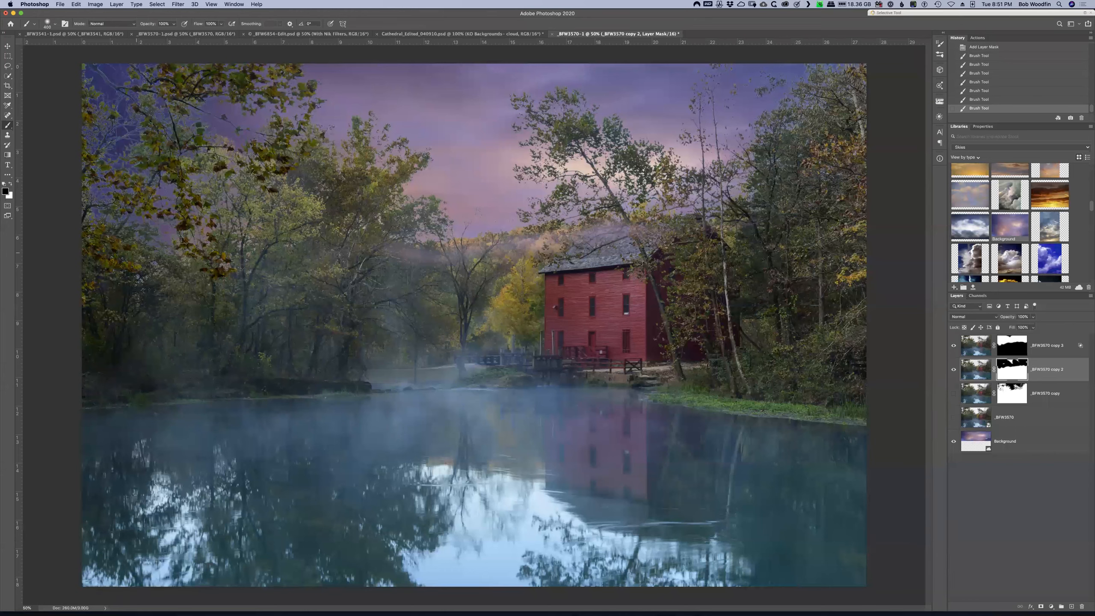
{"action": "left_click", "coordinate": [125, 295]}
Paint white on the _BFW3570 copy 3 mask over the mill roof and the adjoining hillside to restore them
{"action": "left_click", "coordinate": [1012, 349]}
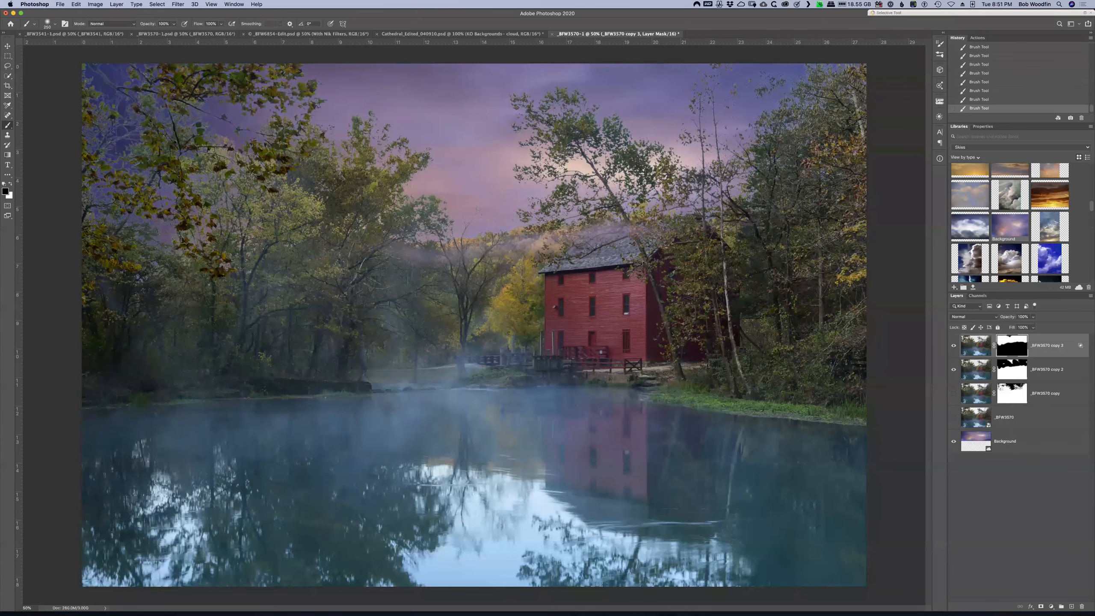
{"action": "key", "text": "x"}
{"action": "mouse_move", "coordinate": [612, 237]}
{"action": "left_mouse_down"}
{"action": "mouse_move", "coordinate": [496, 244]}
{"action": "mouse_move", "coordinate": [625, 232]}
{"action": "mouse_move", "coordinate": [399, 252]}
{"action": "mouse_move", "coordinate": [544, 250]}
{"action": "left_mouse_up"}
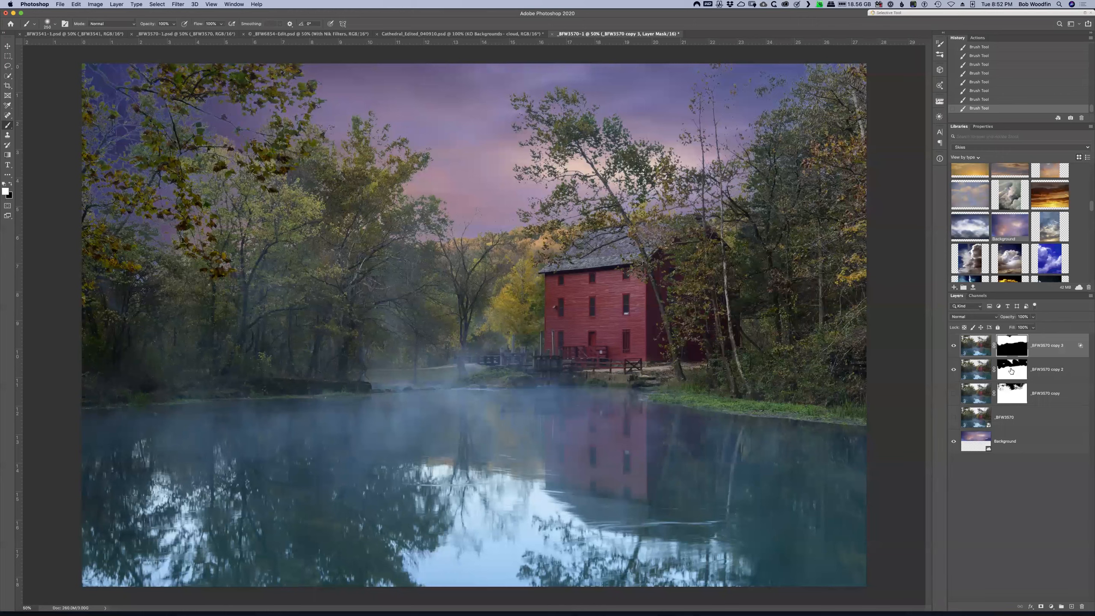
Delete the hand-painted layer mask from _BFW3570 copy 2 without applying it
{"action": "left_click", "coordinate": [994, 370]}
{"action": "left_click_drag", "start_coordinate": [1010, 372], "coordinate": [1023, 382]}
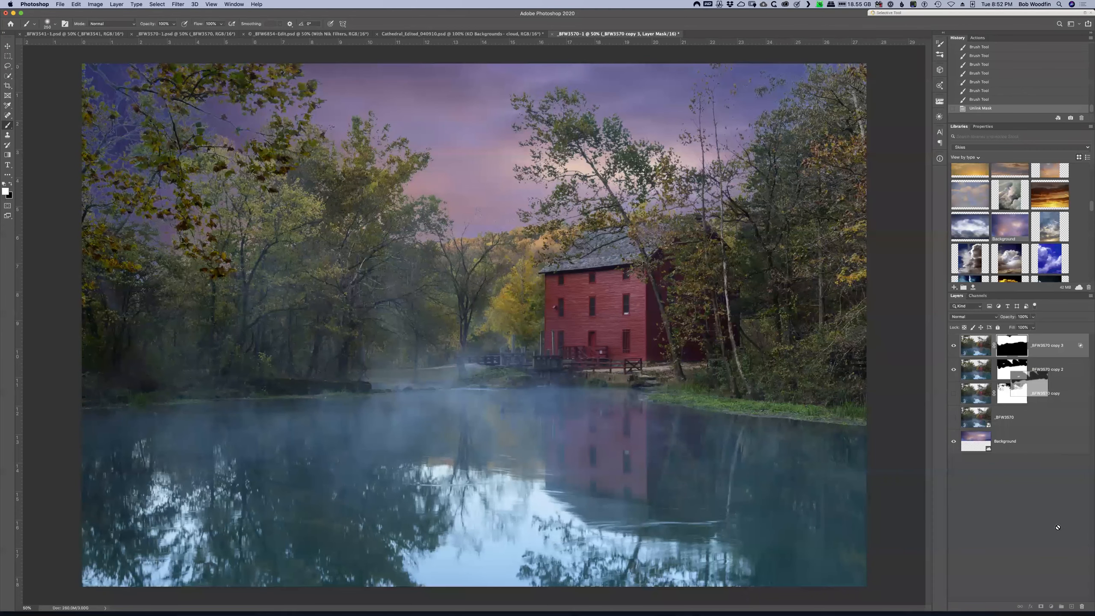
{"action": "left_click_drag", "start_coordinate": [1079, 597], "coordinate": [1082, 607]}
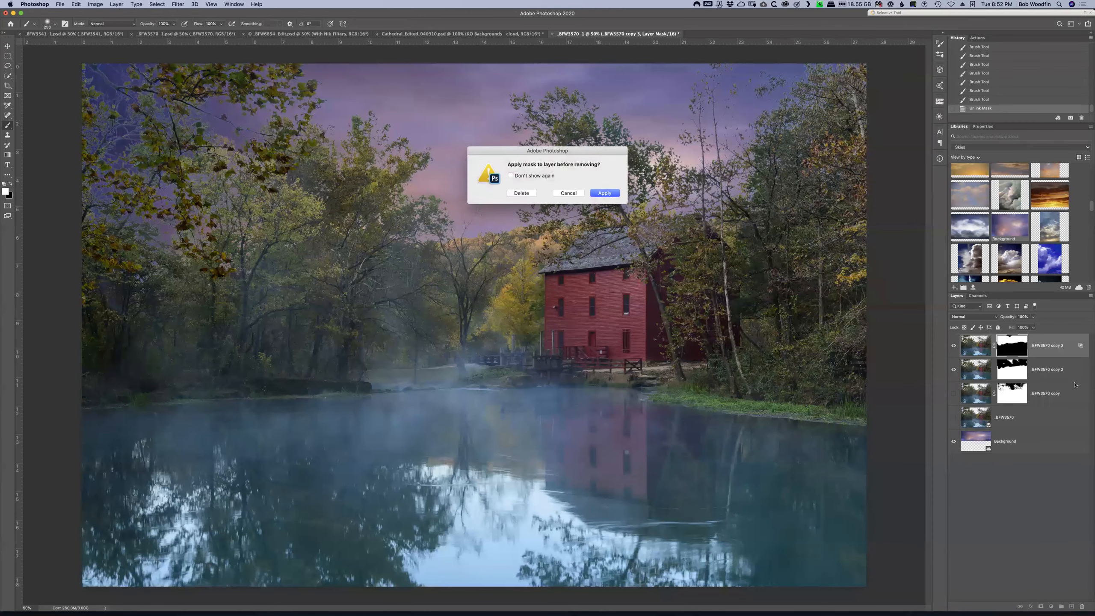
{"action": "left_click", "coordinate": [532, 196]}
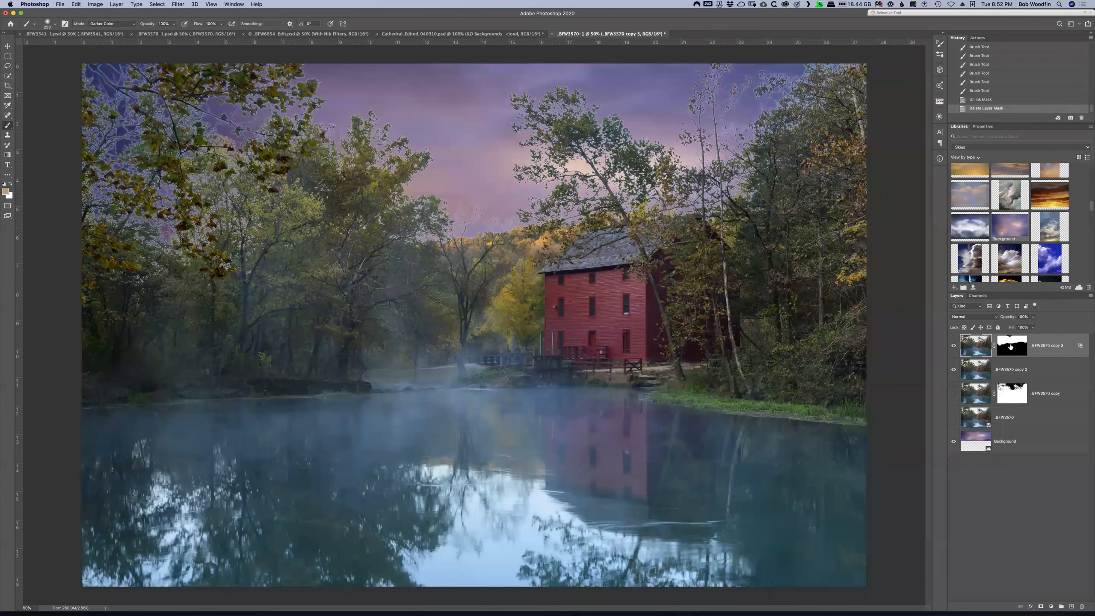
Copy the _BFW3570 copy 3 layer mask onto _BFW3570 copy 2 and invert the copied mask
{"action": "left_click_drag", "start_coordinate": [1011, 347], "coordinate": [1014, 373]}
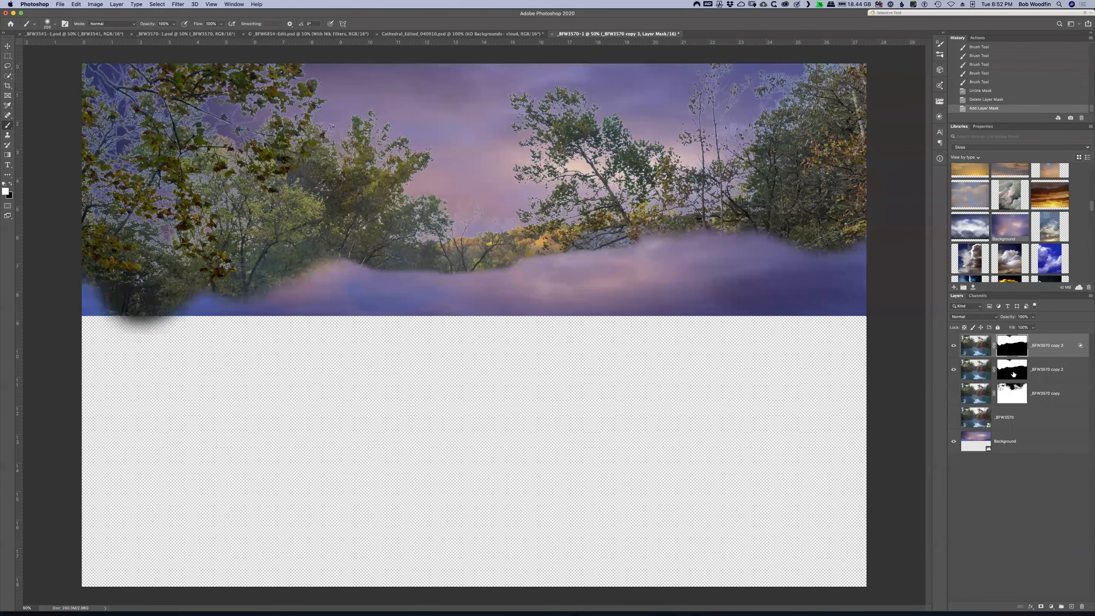
{"action": "left_click", "coordinate": [1014, 372]}
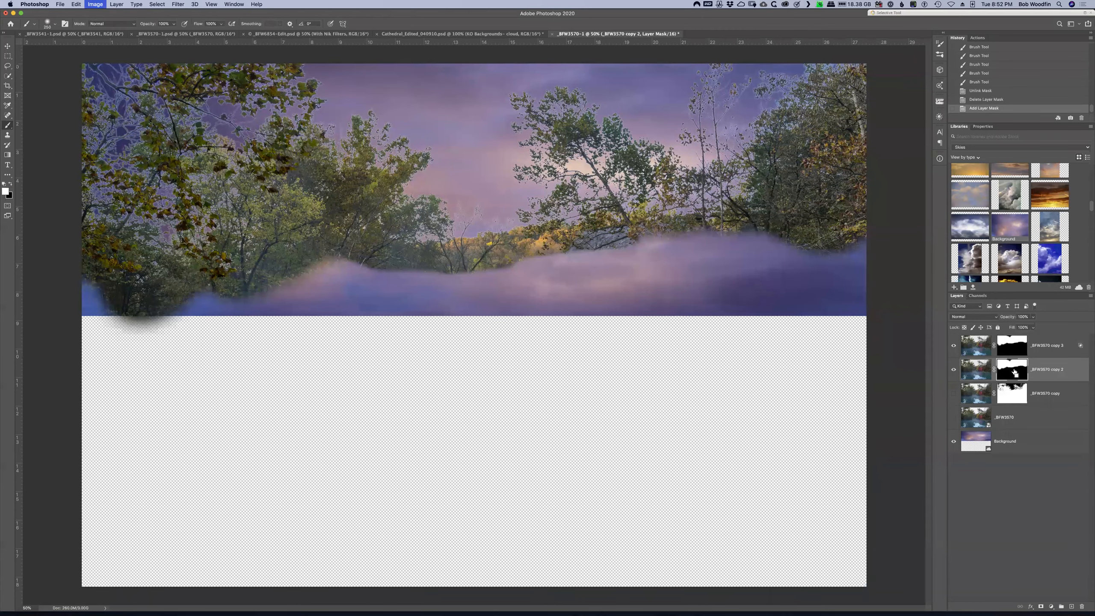
{"action": "key", "text": "super+i"}
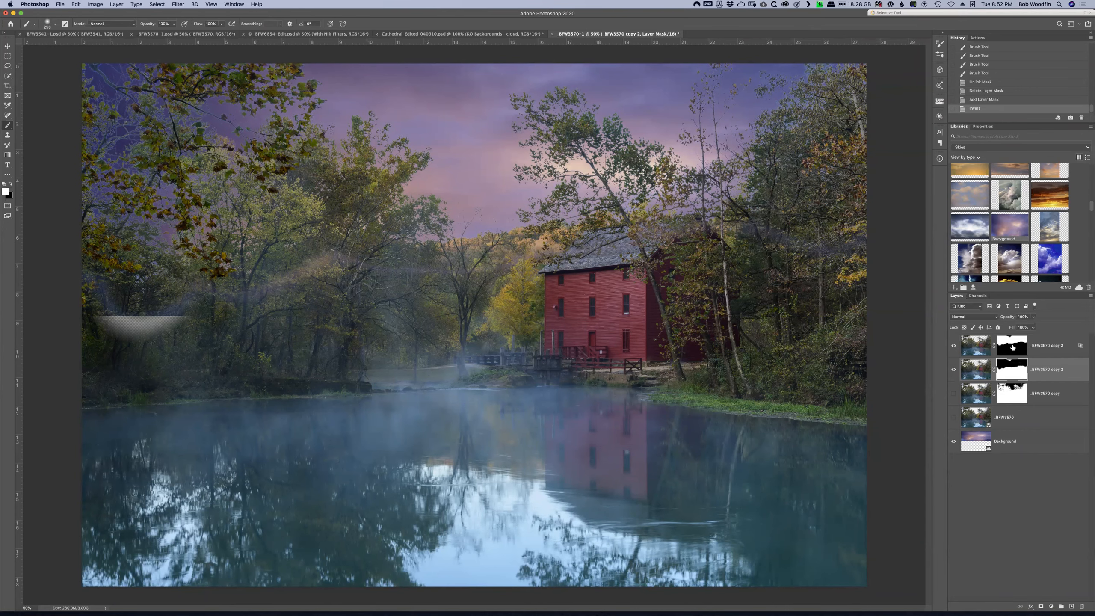
Paint white on the _BFW3570 copy 3 mask along the mask seam to fill the gaps in the left and right trees
{"action": "left_click", "coordinate": [1012, 349]}
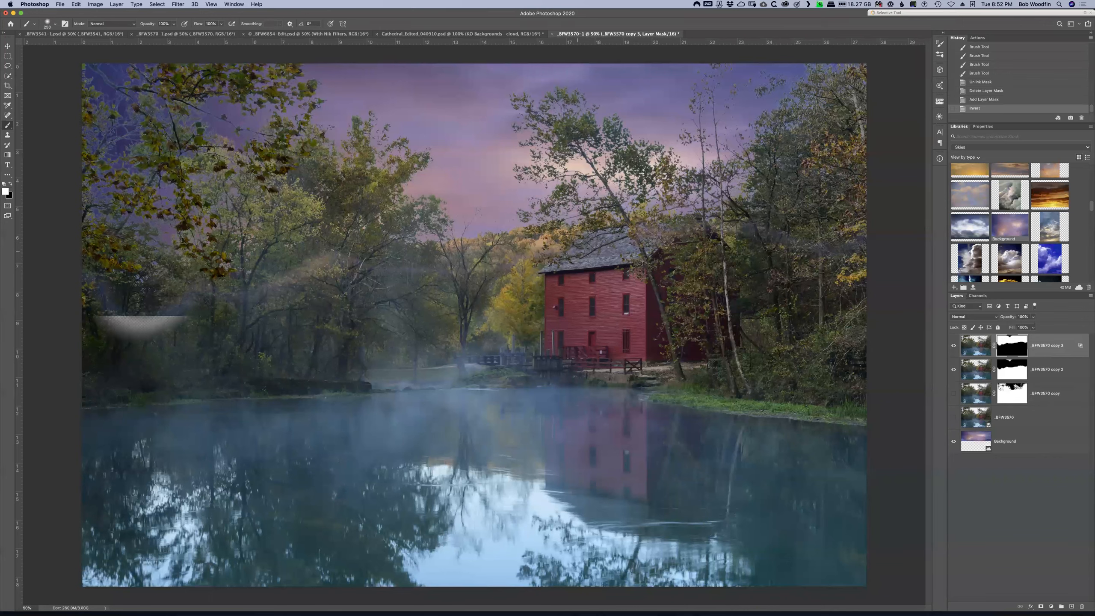
{"action": "mouse_move", "coordinate": [482, 258]}
{"action": "left_mouse_down"}
{"action": "mouse_move", "coordinate": [345, 265]}
{"action": "mouse_move", "coordinate": [107, 325]}
{"action": "mouse_move", "coordinate": [80, 243]}
{"action": "left_mouse_up"}
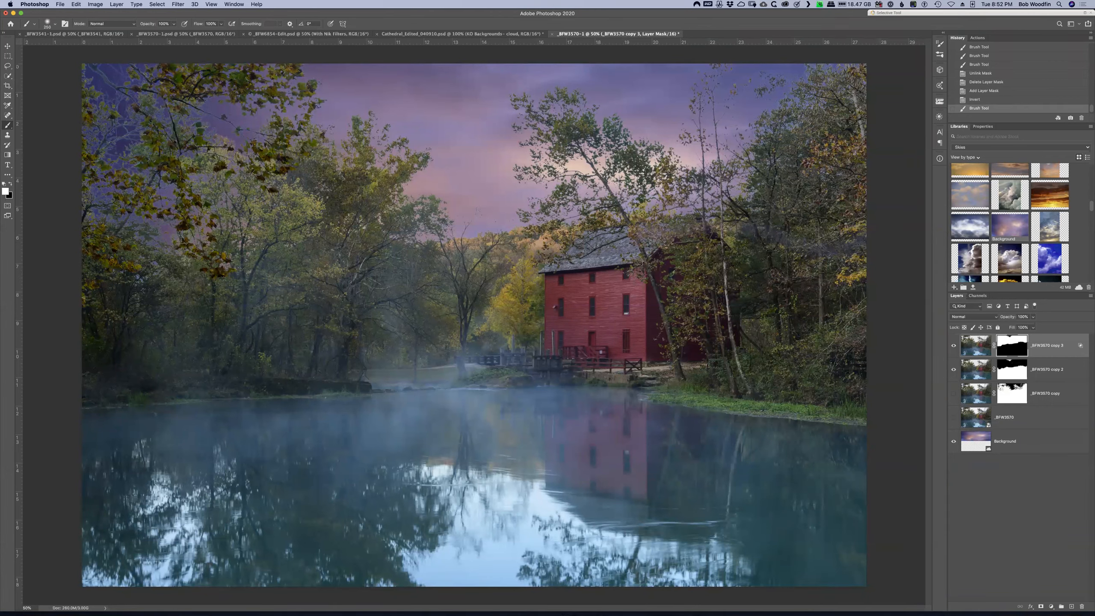
{"action": "left_click_drag", "start_coordinate": [742, 229], "coordinate": [809, 288]}
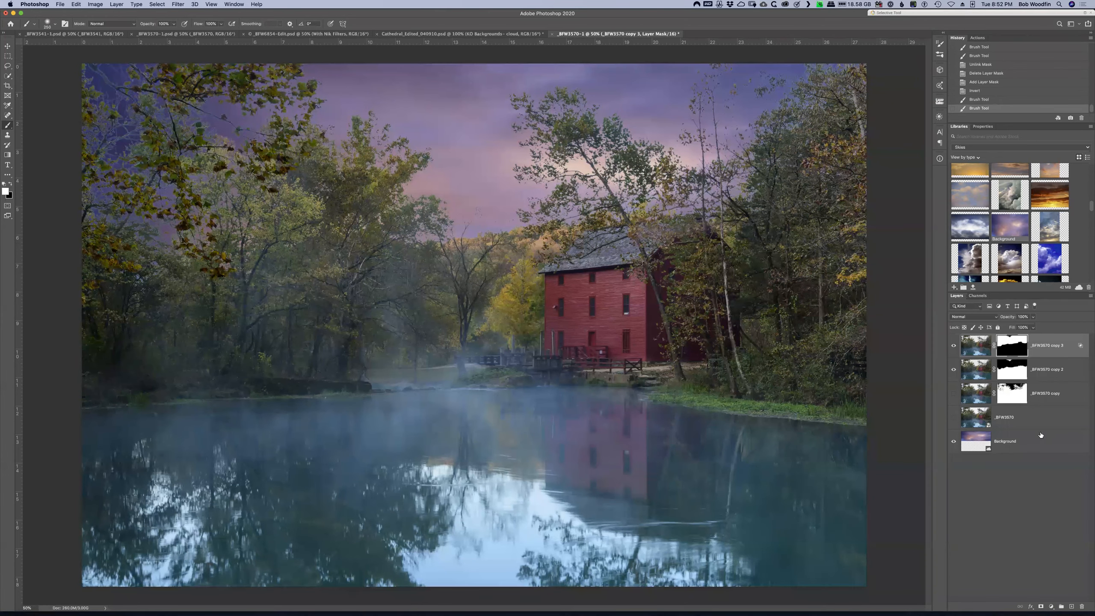
Move the Background cloud layer above _BFW3570, then group it with the three copy layers under the name "Select and Mask"
{"action": "left_click_drag", "start_coordinate": [1038, 438], "coordinate": [988, 428]}
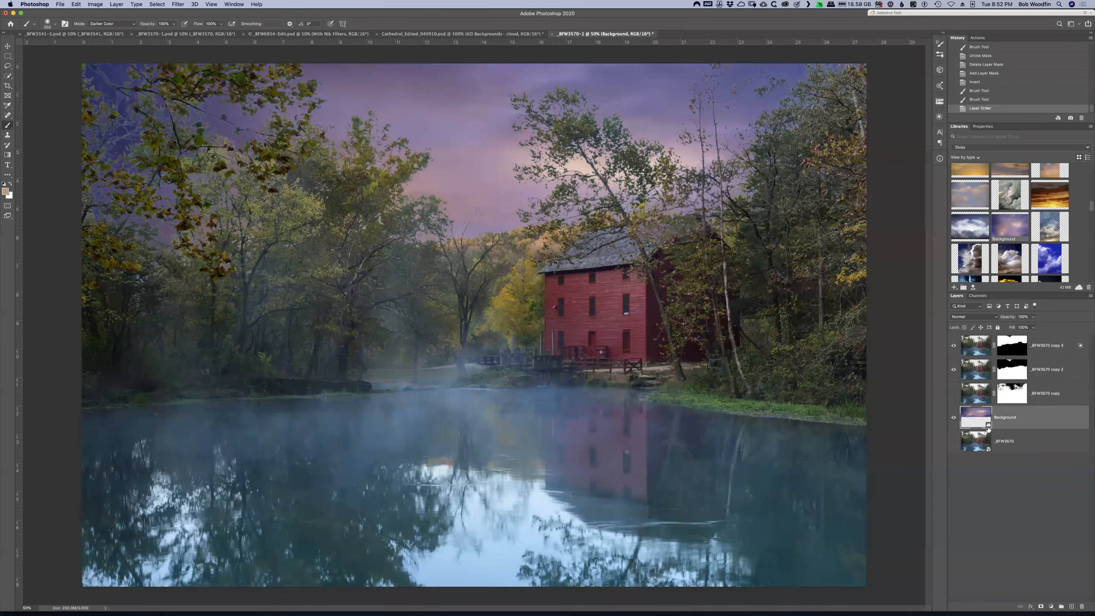
{"action": "left_click", "coordinate": [1071, 344], "text": "shift"}
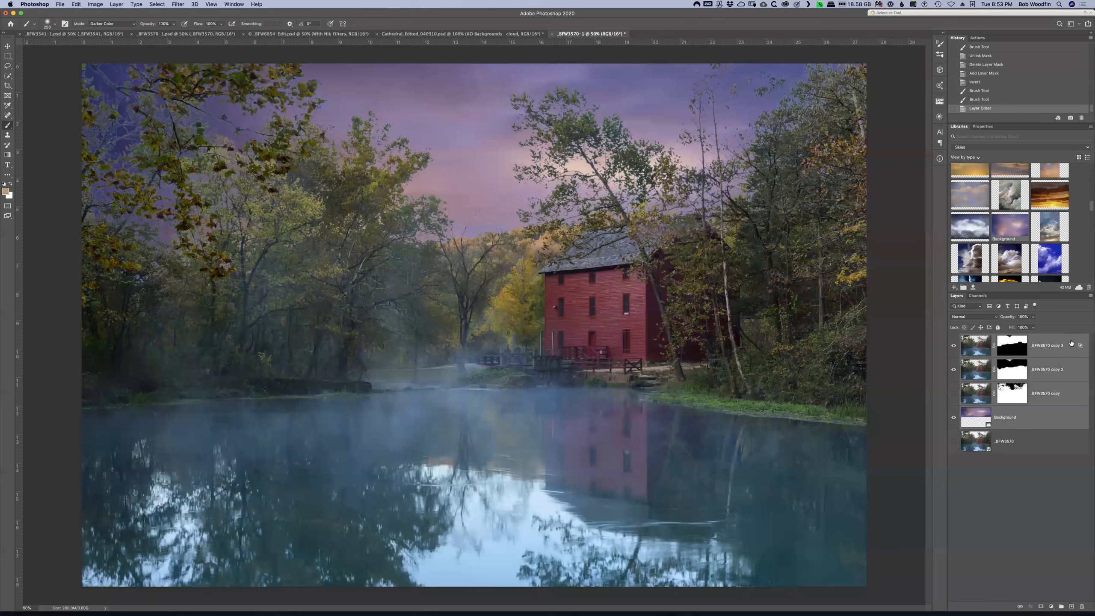
{"action": "key", "text": "super+g"}
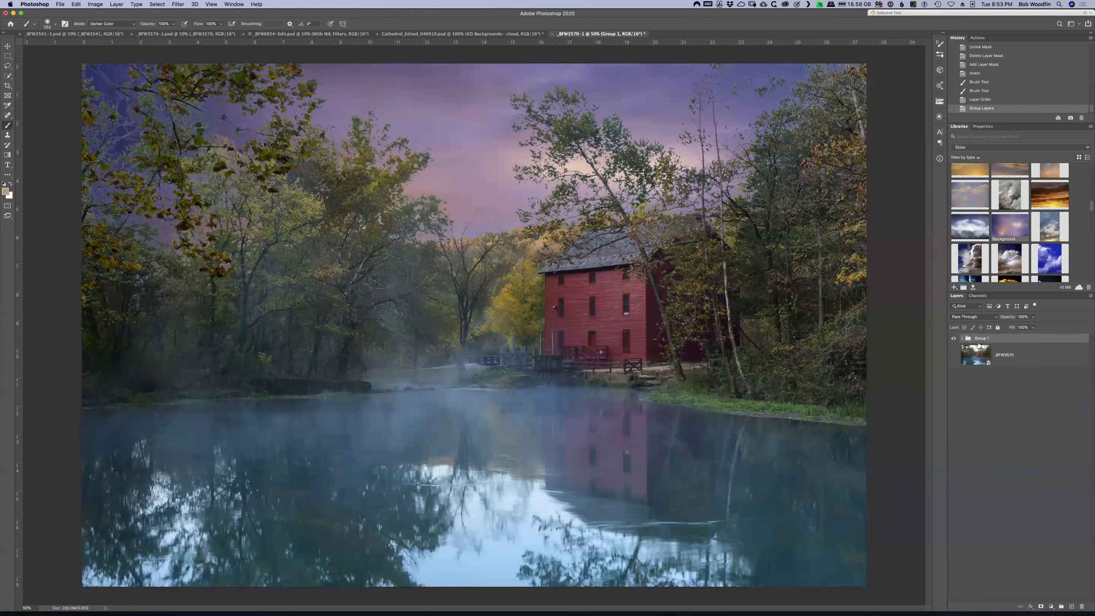
{"action": "type", "text": "Select and Mask"}
{"action": "key", "text": "Return"}
{"action": "left_click", "coordinate": [951, 355]}
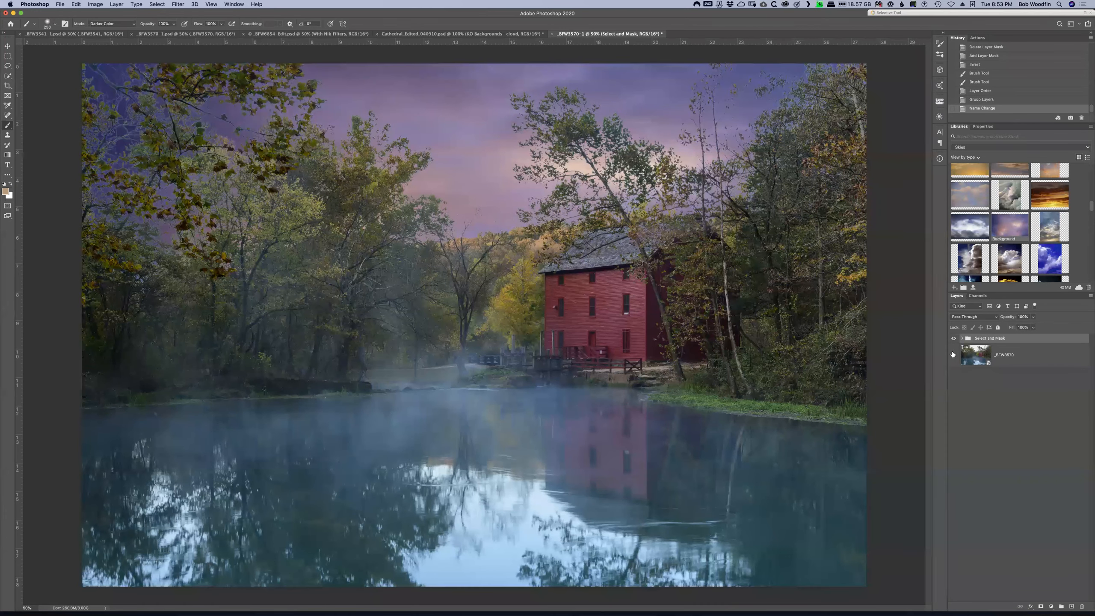
Hide the "Select and Mask" group and open the _BFW3570 layer in the Luminar 4 filter
{"action": "left_click", "coordinate": [1046, 358]}
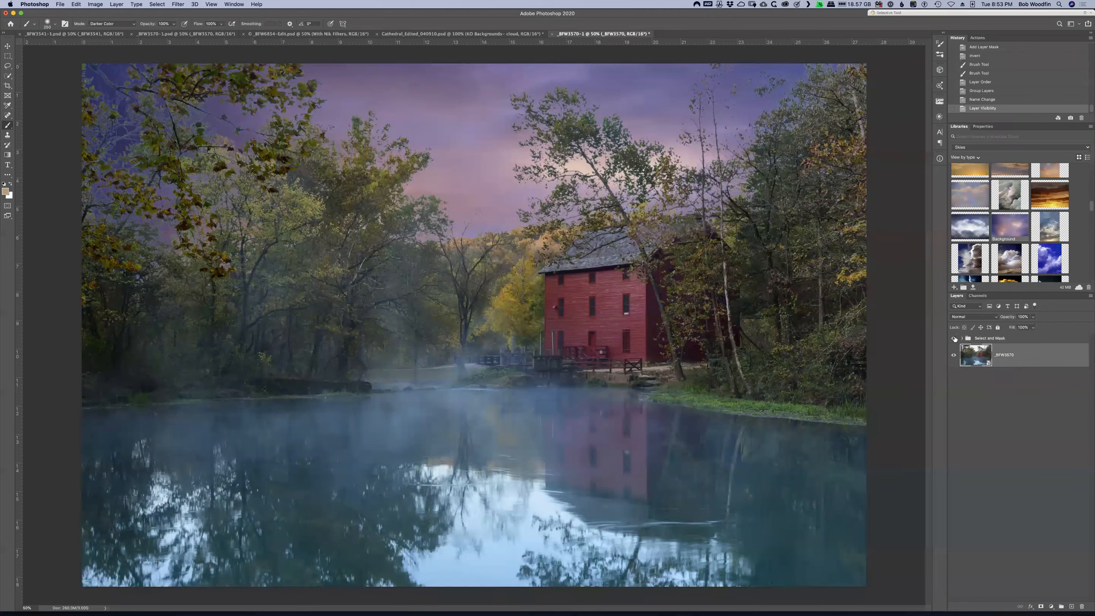
{"action": "left_click", "coordinate": [954, 339]}
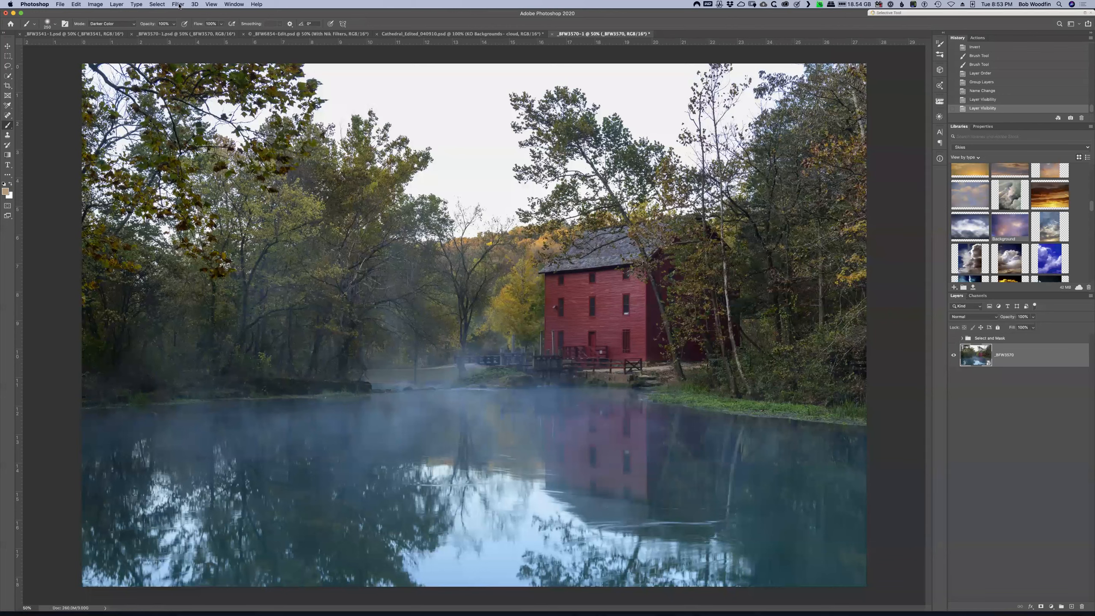
{"action": "left_click", "coordinate": [179, 5]}
{"action": "left_click", "coordinate": [185, 13]}
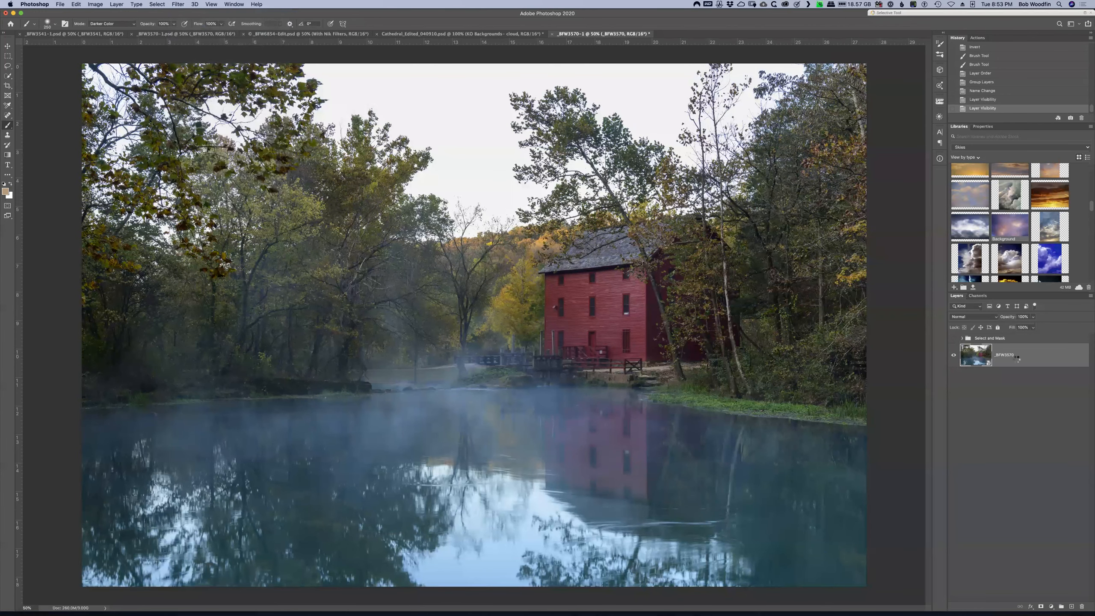
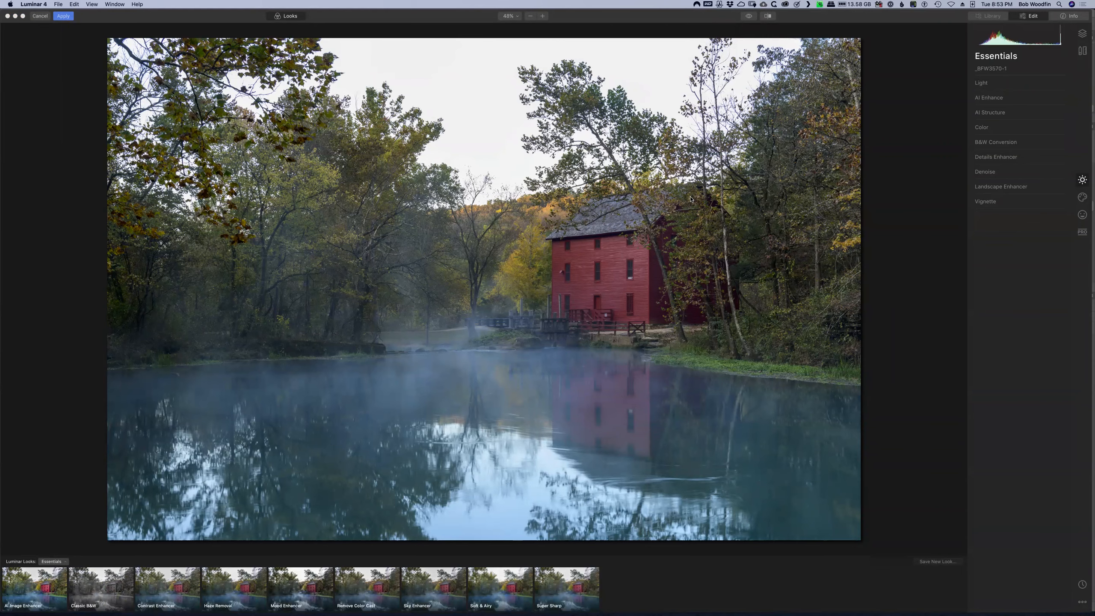
Replace the photo's sky with Dramatic Sunset 6 using the creative AI Sky Replacement tool
{"action": "left_click", "coordinate": [1082, 198]}
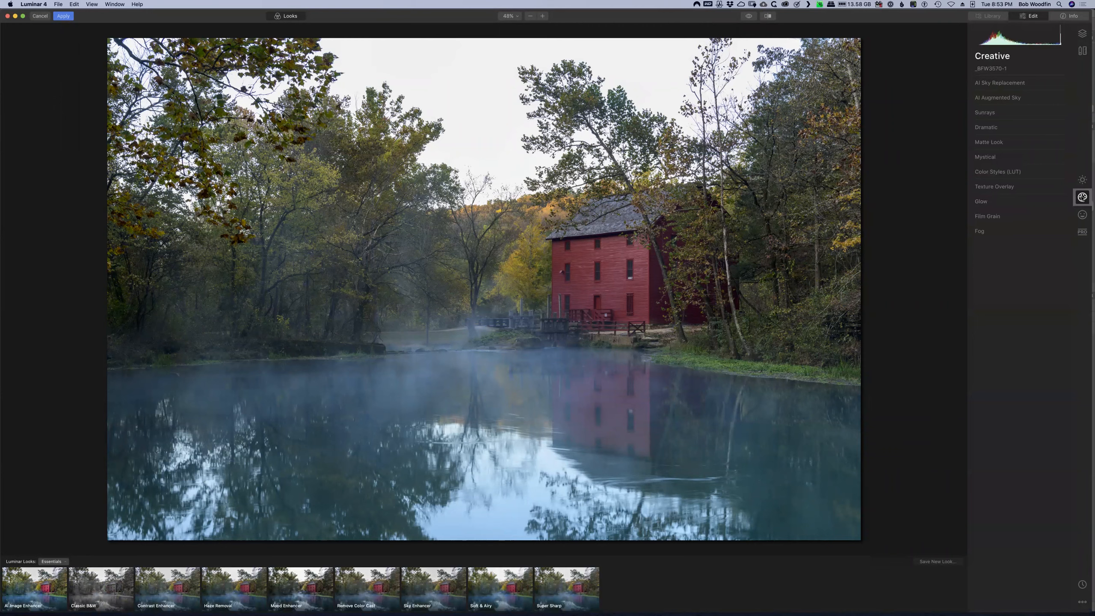
{"action": "left_click", "coordinate": [1008, 86]}
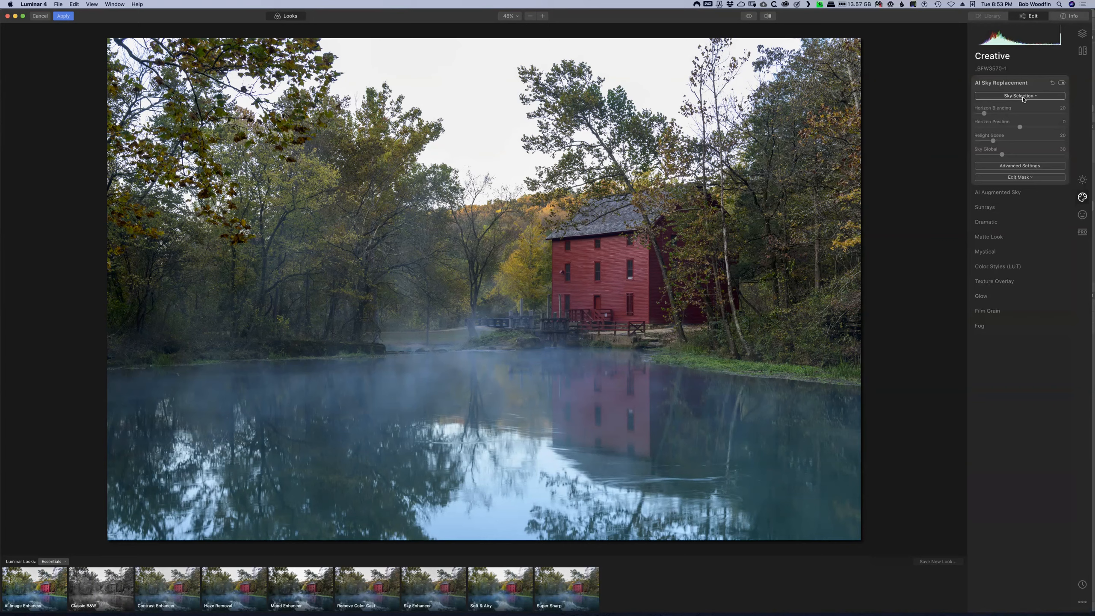
{"action": "left_click", "coordinate": [1022, 96]}
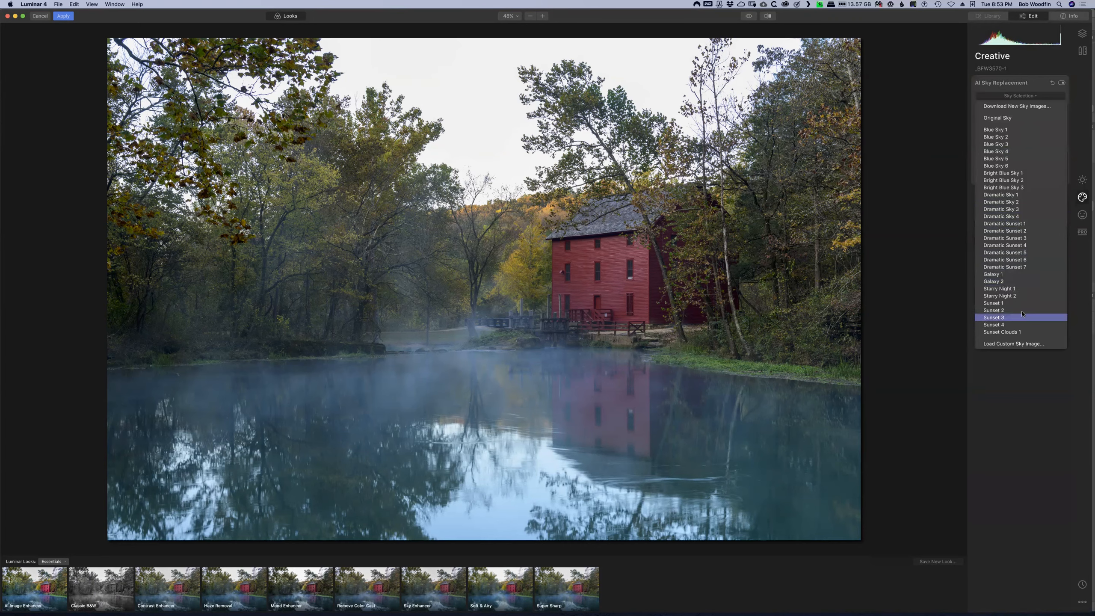
{"action": "left_click", "coordinate": [1023, 259]}
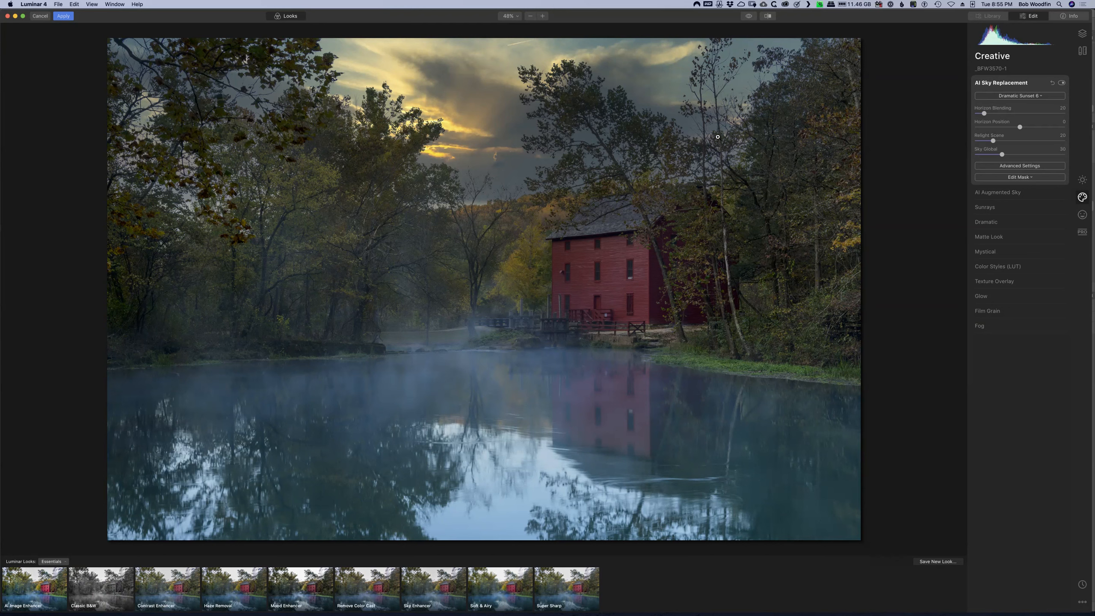
Set Relight Scene to 7, change the replacement sky to Dramatic Sunset 4, and apply the edit back in Photoshop
{"action": "left_click", "coordinate": [1026, 167]}
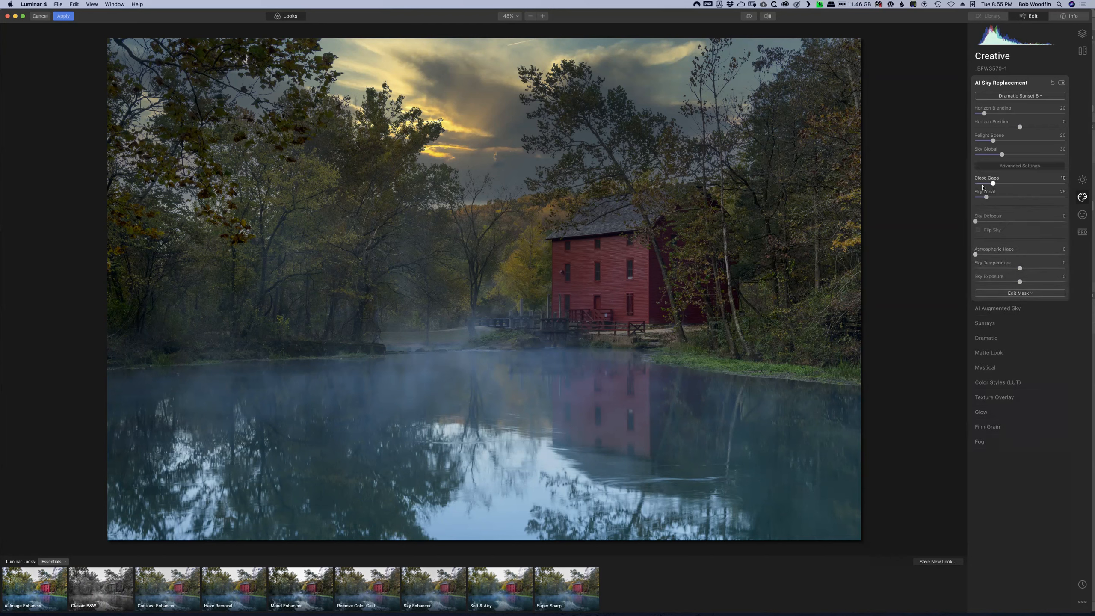
{"action": "mouse_move", "coordinate": [993, 141]}
{"action": "left_mouse_down"}
{"action": "mouse_move", "coordinate": [1022, 144]}
{"action": "mouse_move", "coordinate": [981, 147]}
{"action": "left_mouse_up"}
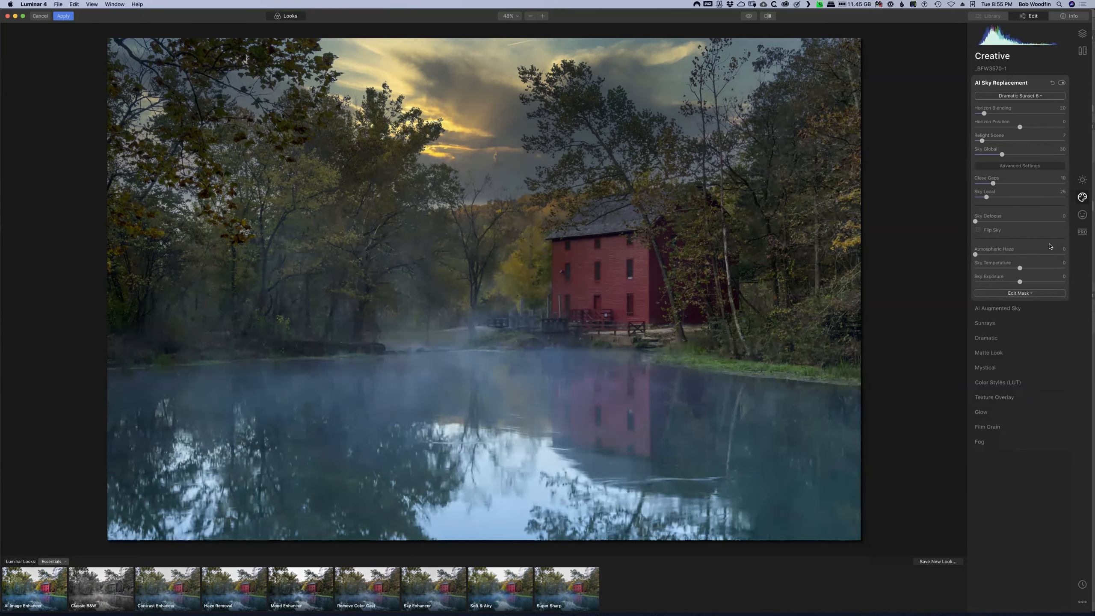
{"action": "left_click", "coordinate": [1022, 95]}
{"action": "left_click", "coordinate": [1019, 246]}
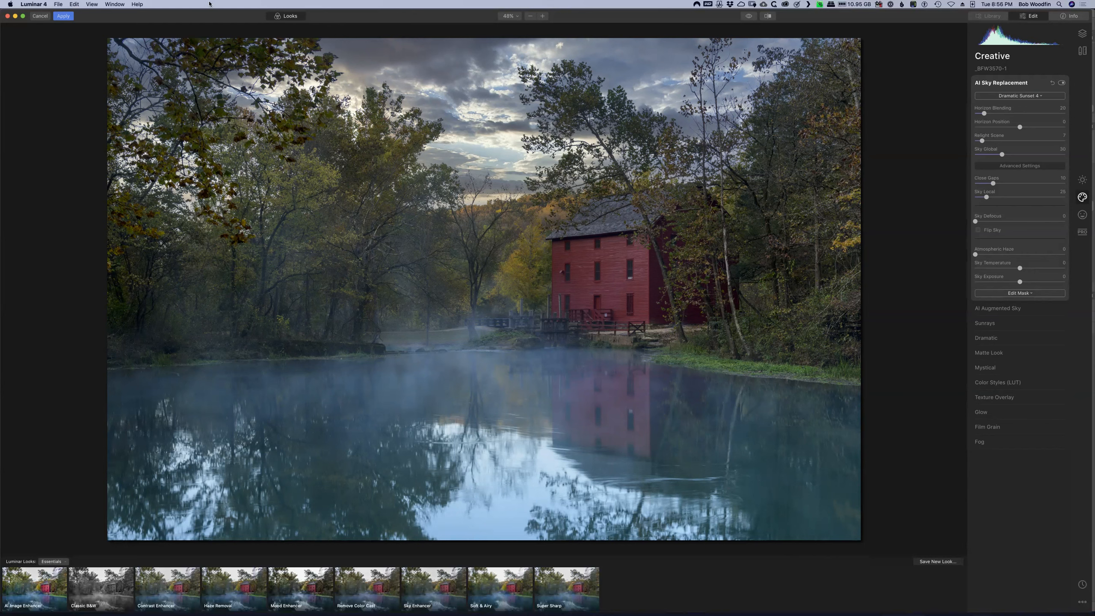
{"action": "left_click", "coordinate": [63, 17]}
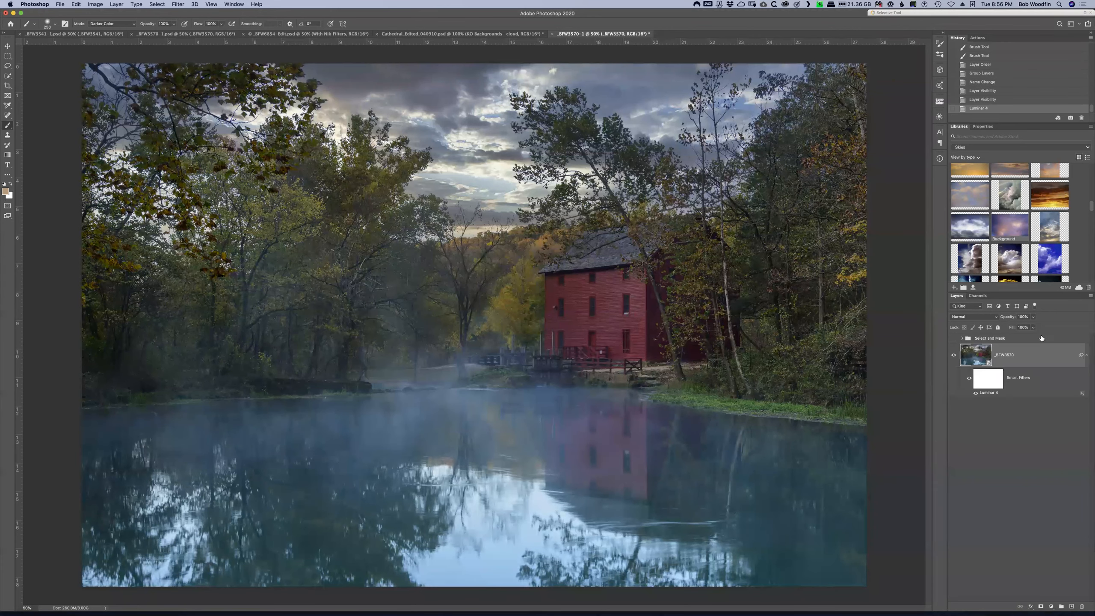
Compare the Luminar sky with the manual composite by toggling the "Select and Mask" group's visibility, leaving the group shown
{"action": "left_click", "coordinate": [953, 338]}
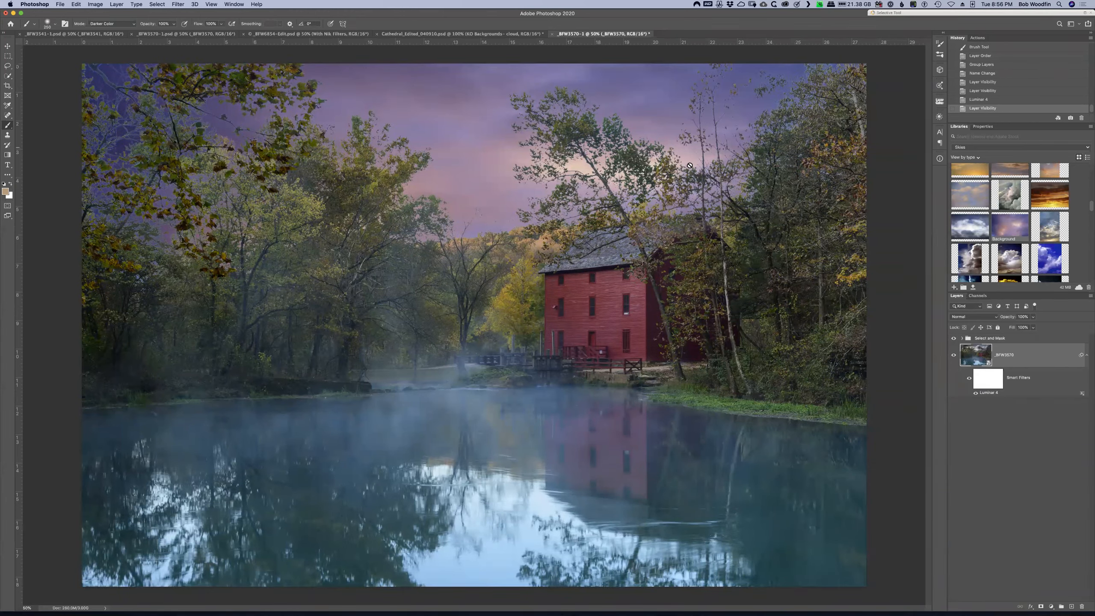
{"action": "left_click", "coordinate": [952, 339]}
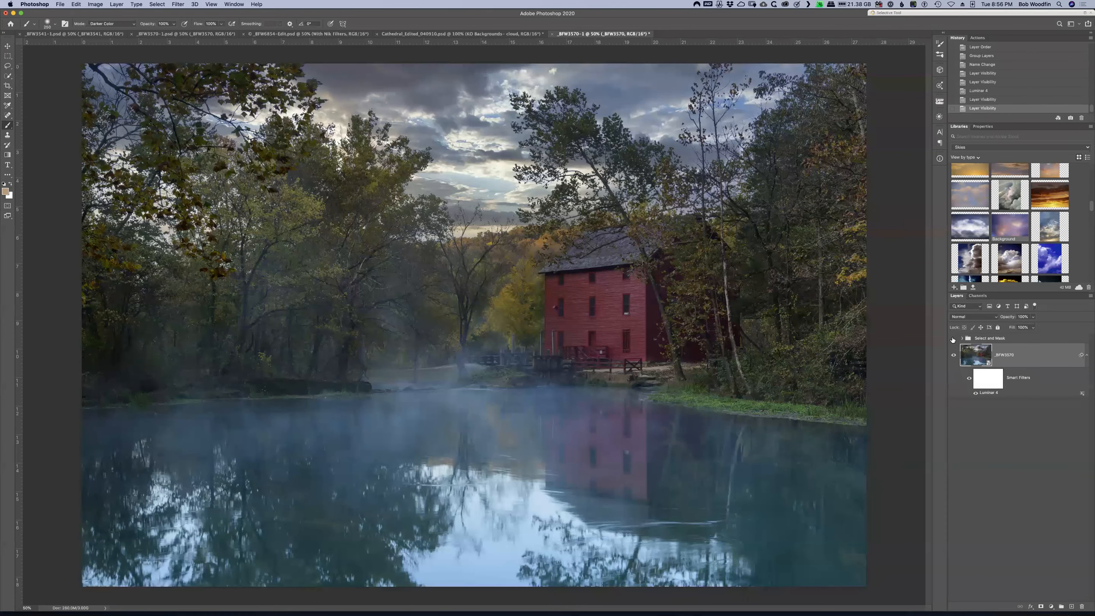
{"action": "left_click", "coordinate": [953, 340]}
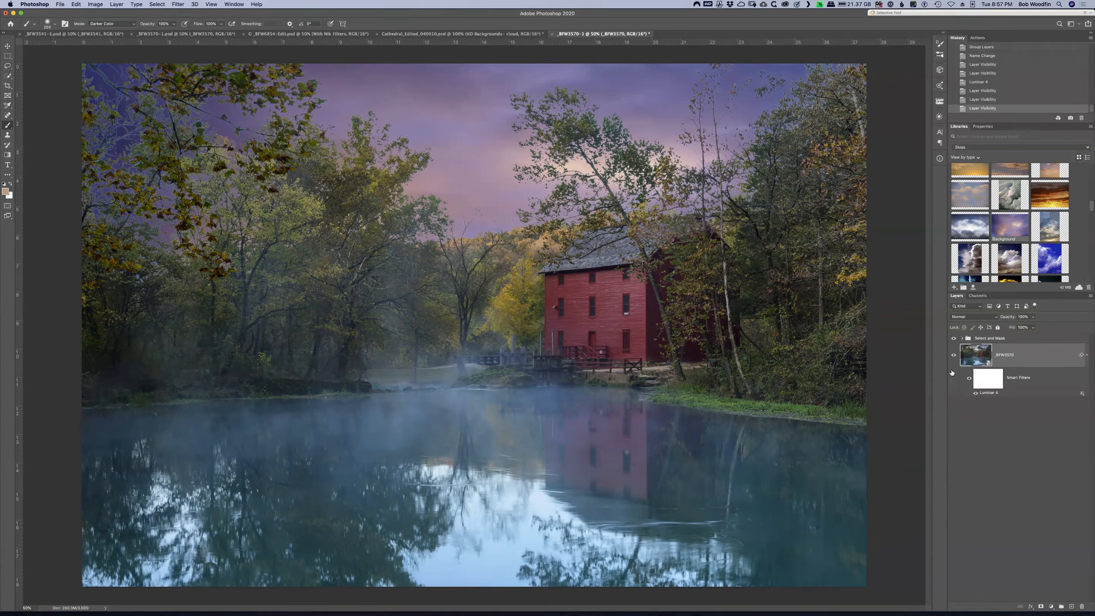
{"action": "left_click", "coordinate": [953, 339]}
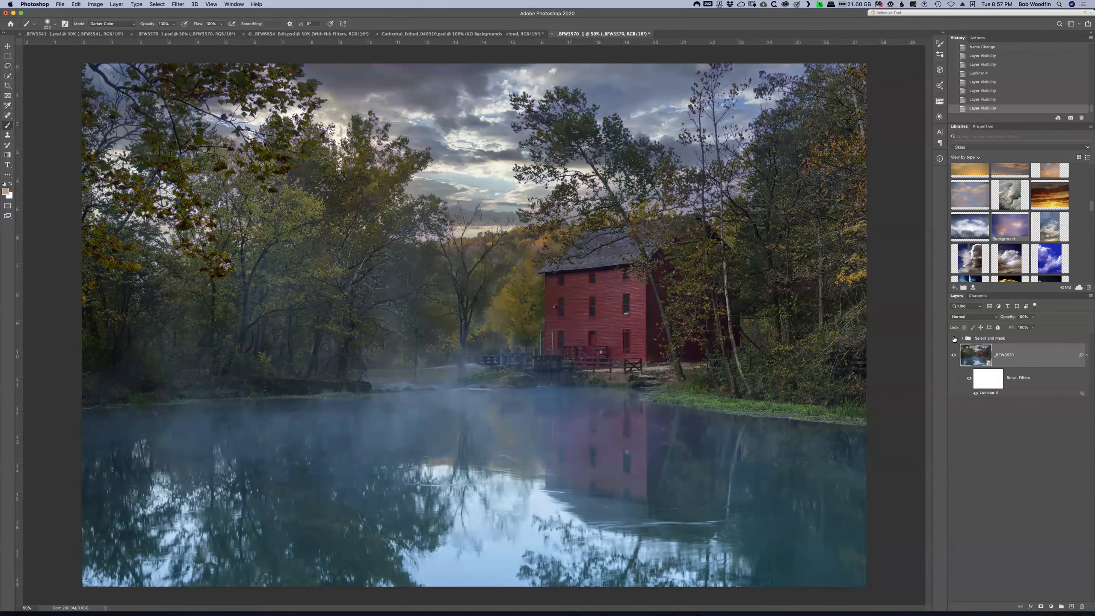
{"action": "left_click", "coordinate": [954, 339]}
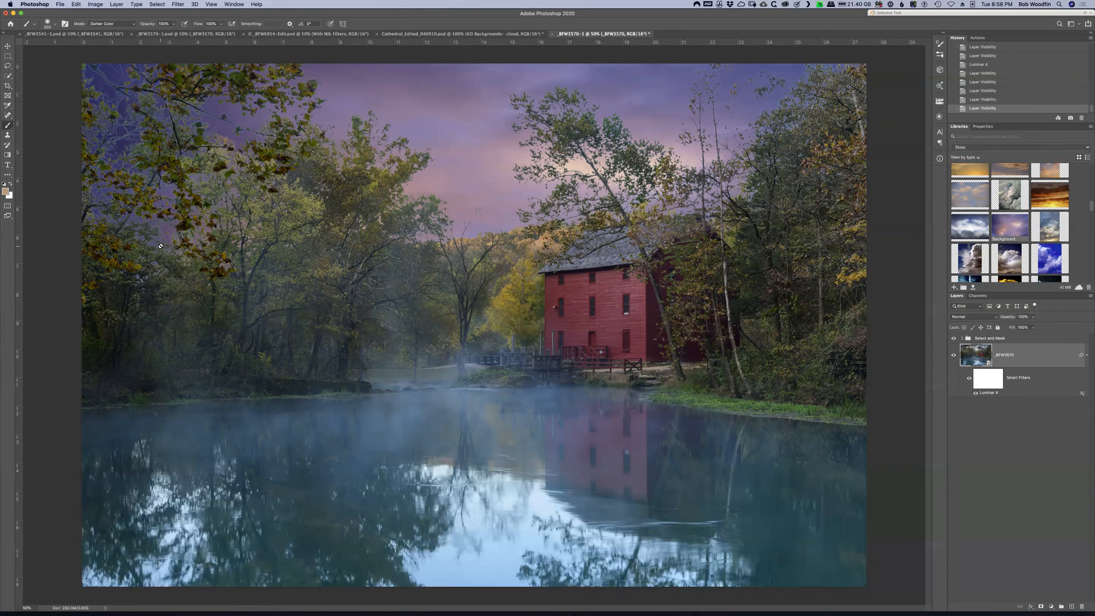
Select the upper part of the _BFW3570 layer across its full width and copy it to a new layer
{"action": "key", "text": "m"}
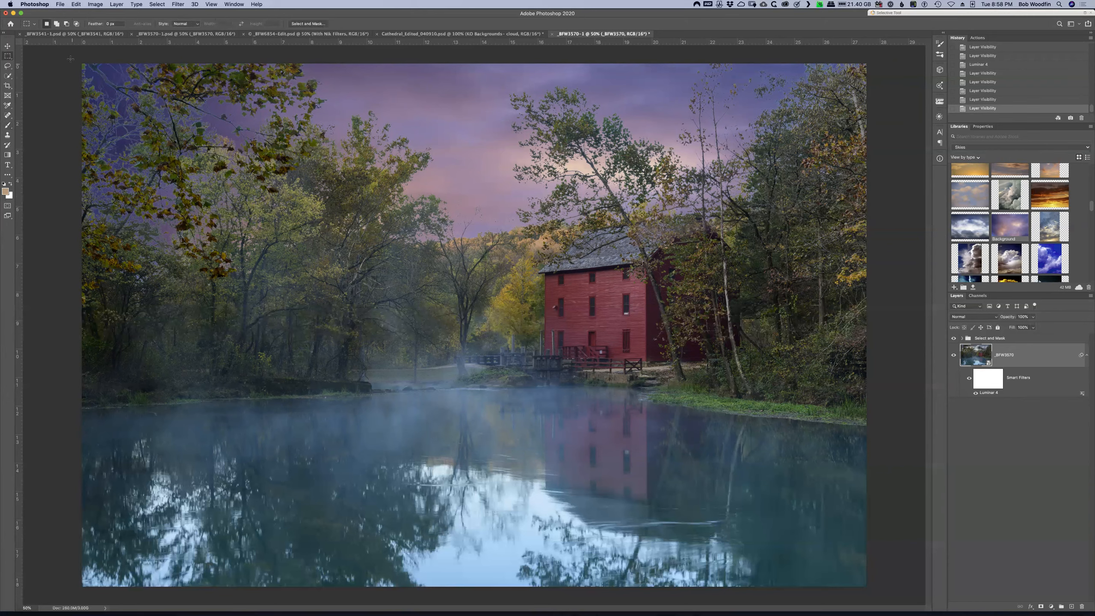
{"action": "left_click_drag", "start_coordinate": [262, 220], "coordinate": [935, 296]}
{"action": "key", "text": "super+j"}
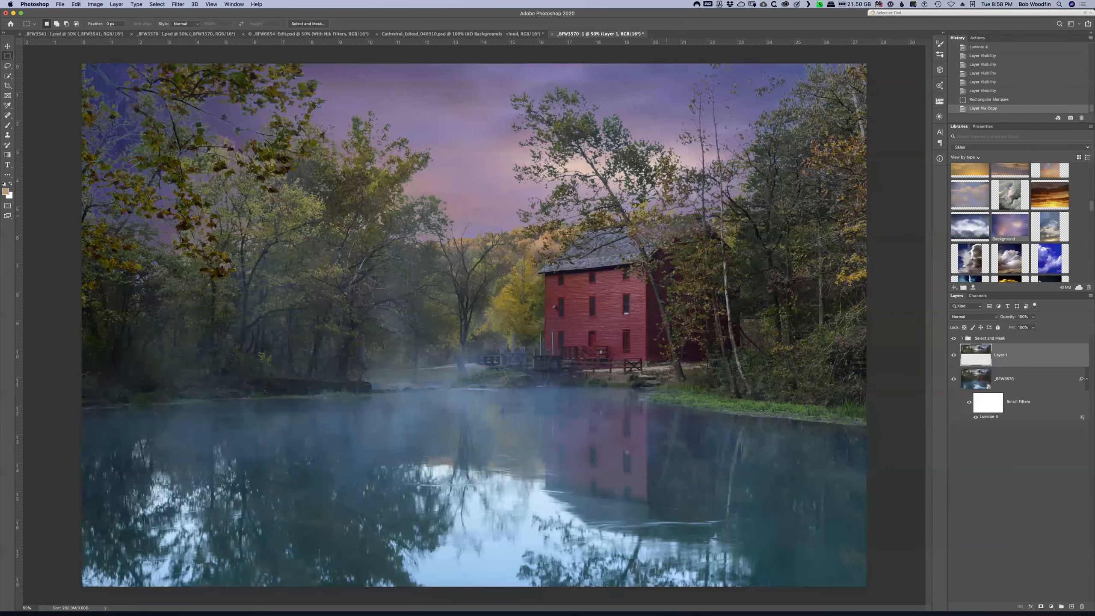
Flip the copied layer vertically and move it down over the lower part of the pond as a reflection
{"action": "key", "text": "super+t"}
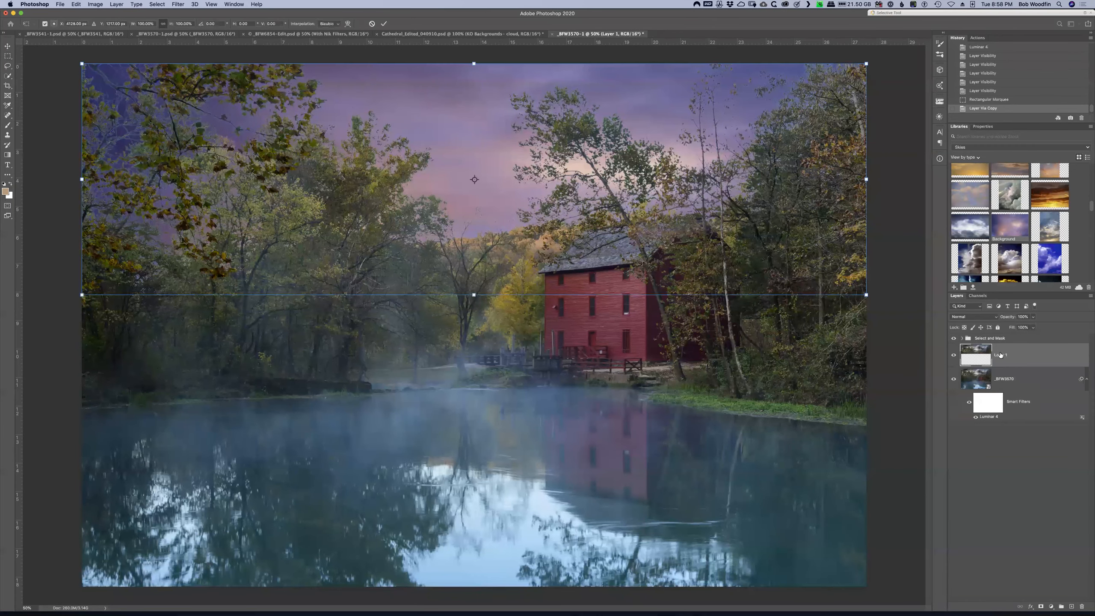
{"action": "right_click", "coordinate": [473, 127]}
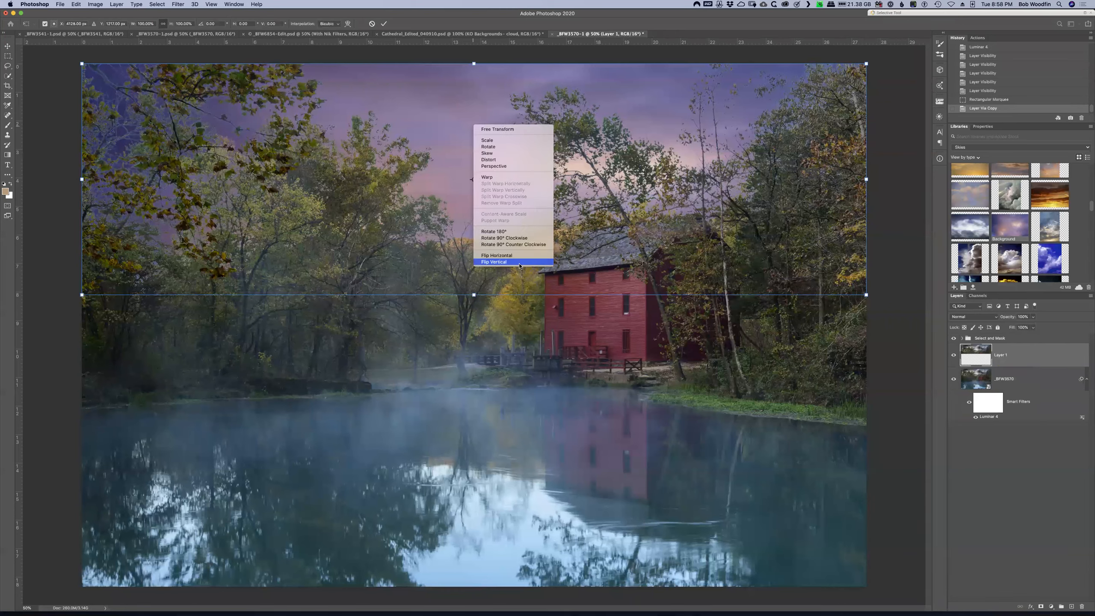
{"action": "left_click", "coordinate": [496, 262]}
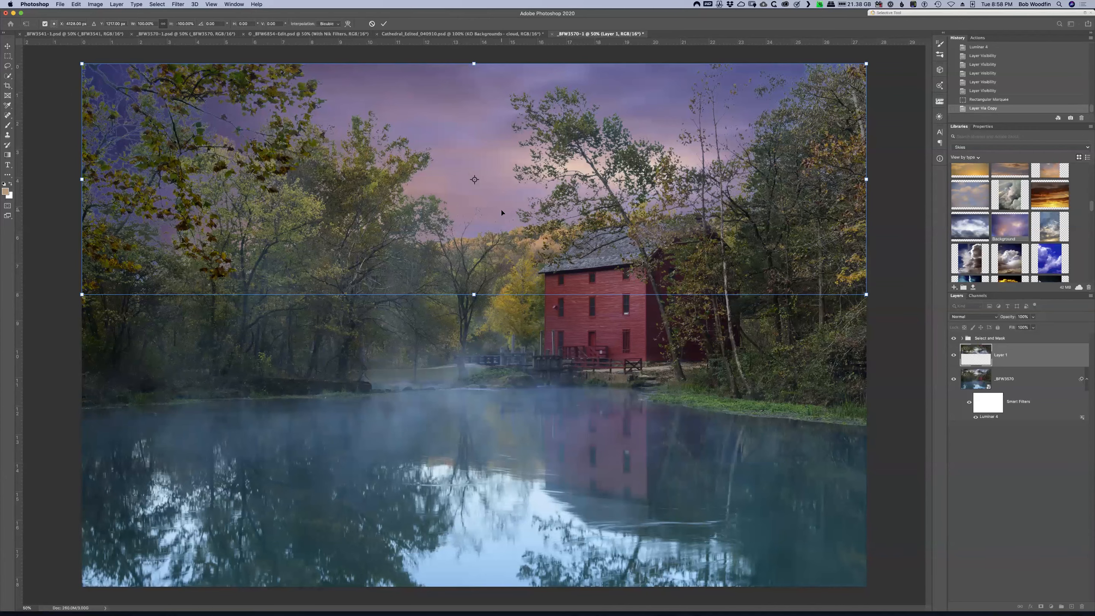
{"action": "right_click", "coordinate": [508, 178]}
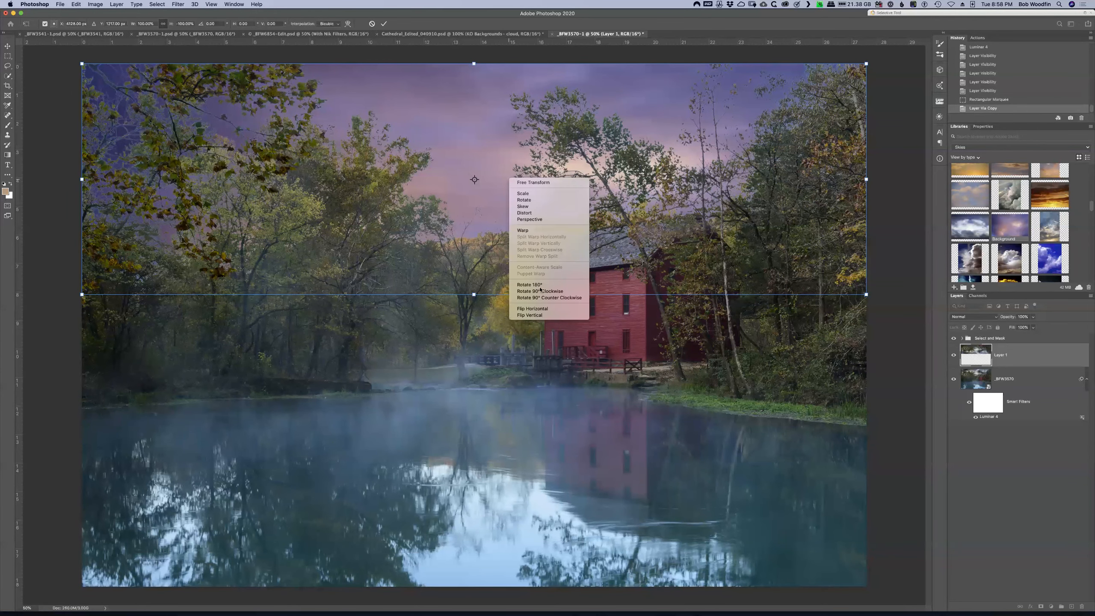
{"action": "left_click", "coordinate": [545, 315]}
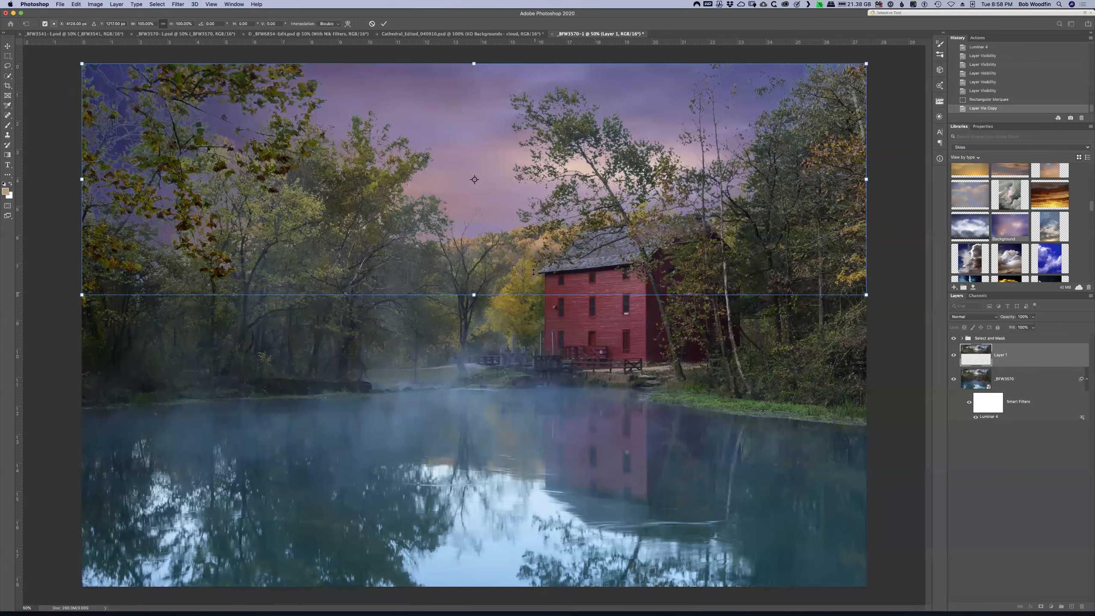
{"action": "left_click_drag", "start_coordinate": [500, 153], "coordinate": [503, 194]}
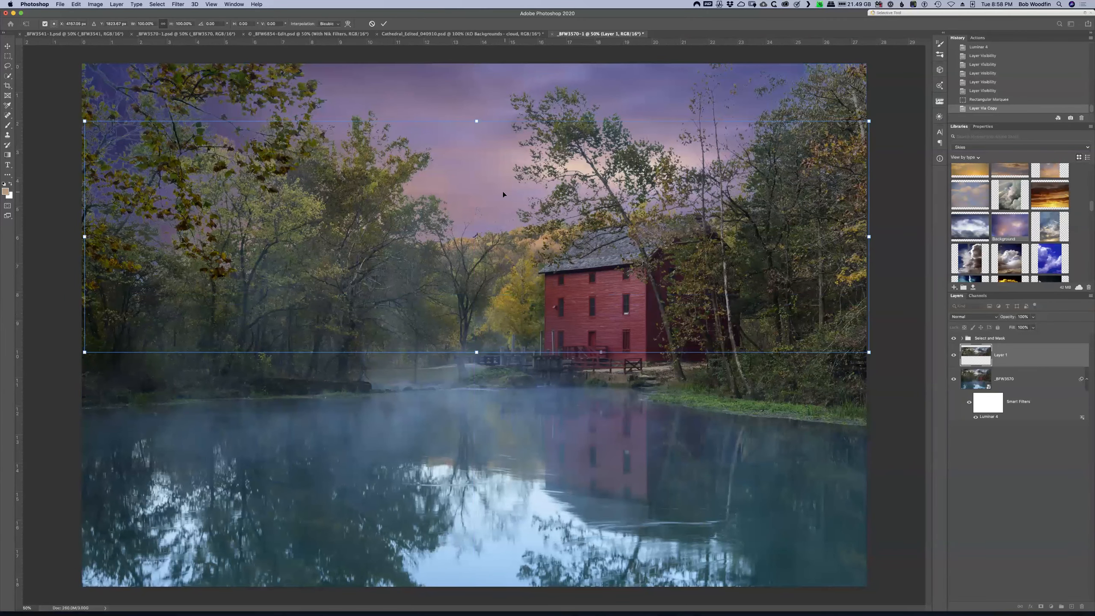
{"action": "left_click_drag", "start_coordinate": [499, 356], "coordinate": [503, 579]}
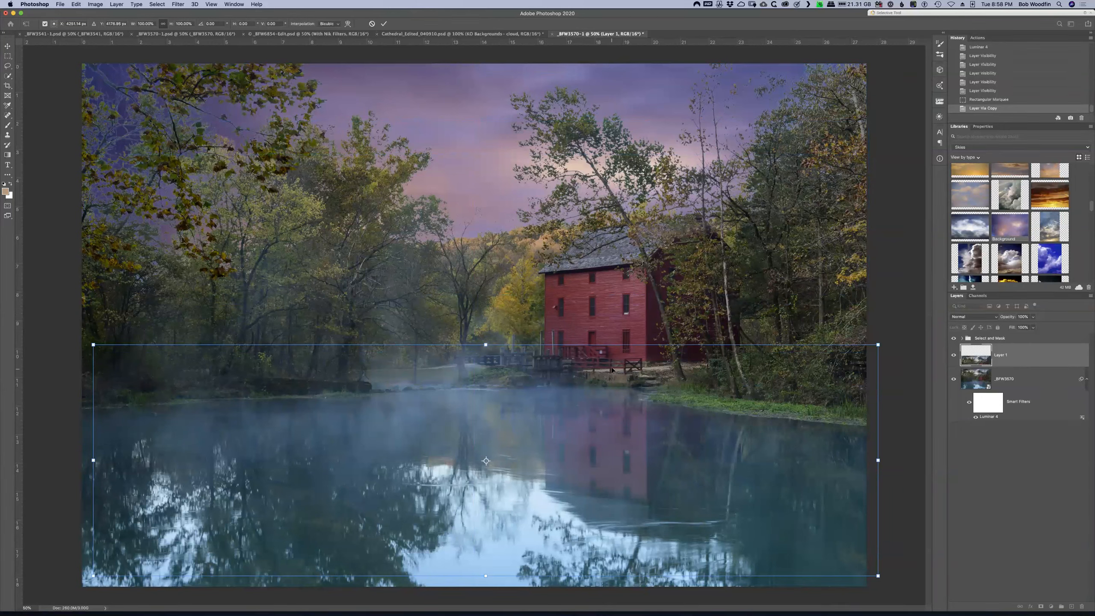
{"action": "right_click", "coordinate": [564, 444]}
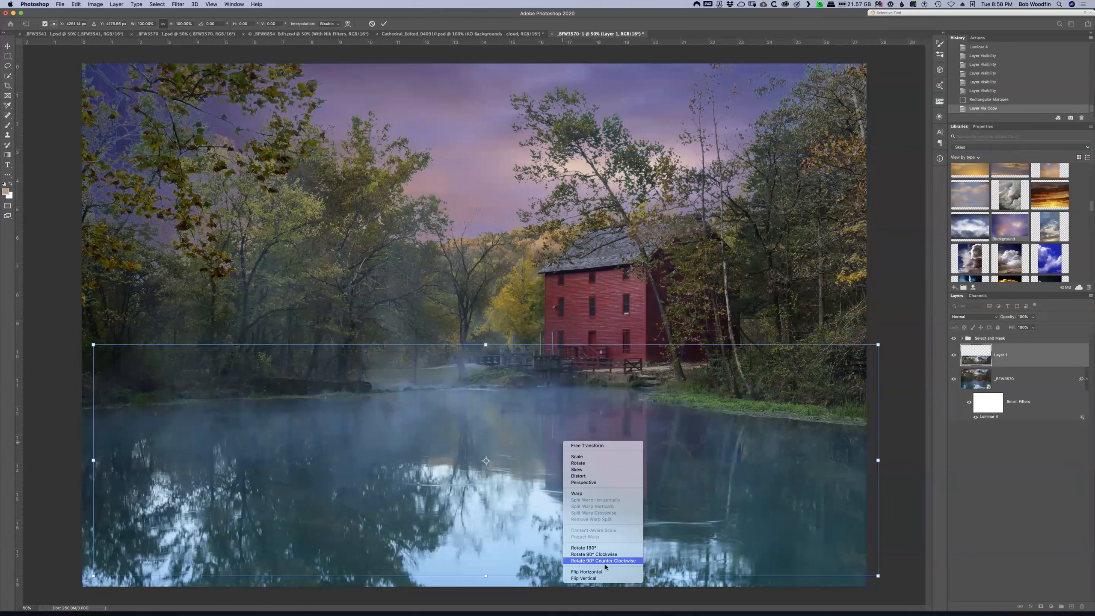
{"action": "left_click", "coordinate": [599, 579]}
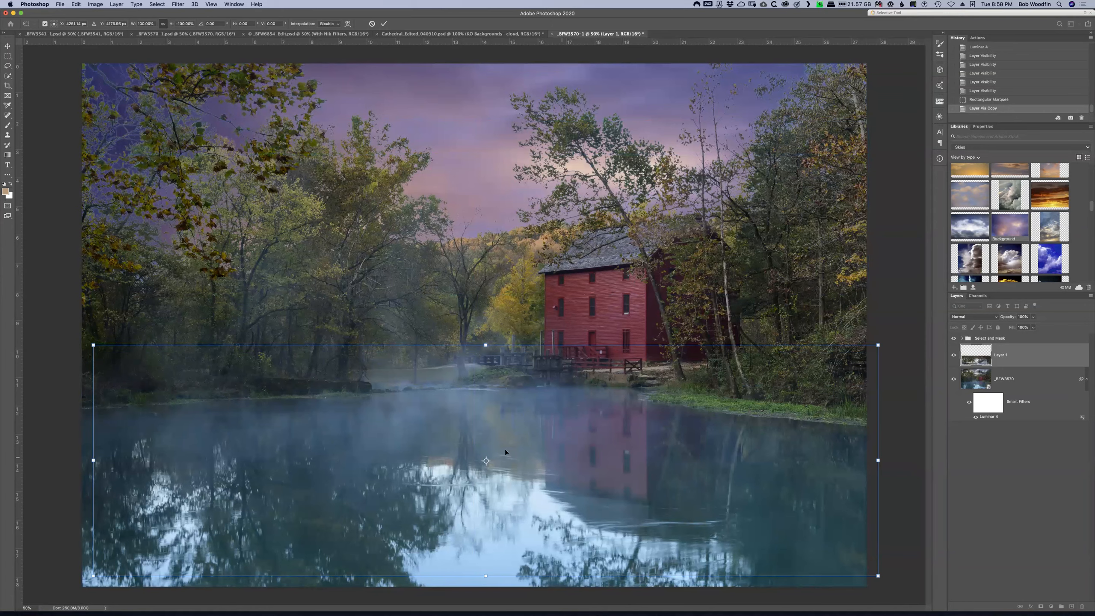
{"action": "left_click_drag", "start_coordinate": [507, 407], "coordinate": [503, 502]}
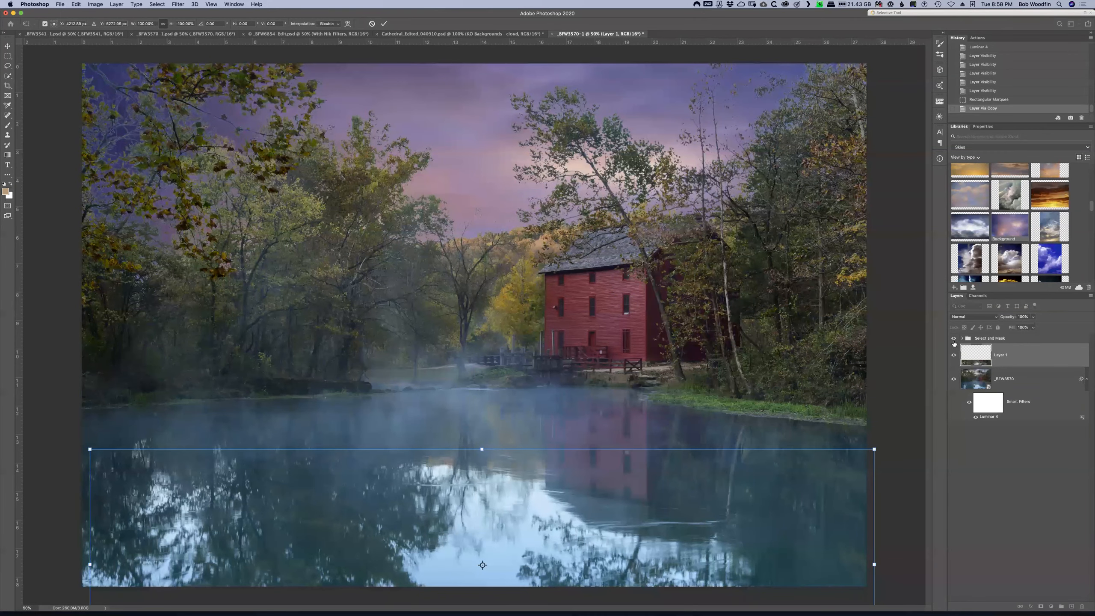
{"action": "key", "text": "Return"}
Put Layer 1 at the top of the "Select and Mask" group and shift the whole group slightly down and left
{"action": "left_click_drag", "start_coordinate": [1004, 355], "coordinate": [989, 338]}
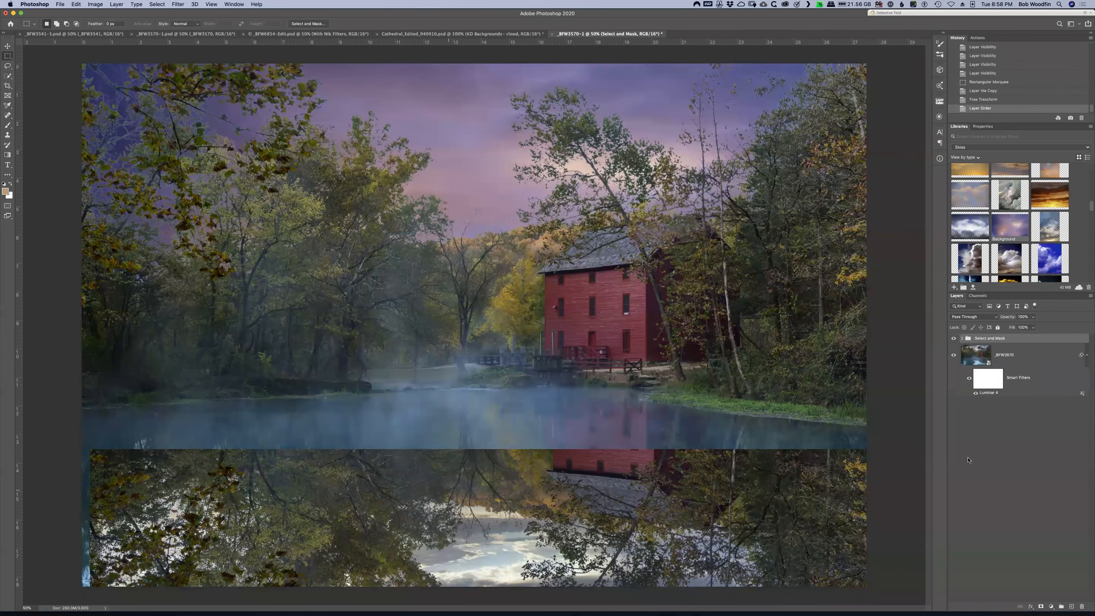
{"action": "key", "text": "v"}
{"action": "left_click_drag", "start_coordinate": [516, 479], "coordinate": [507, 526]}
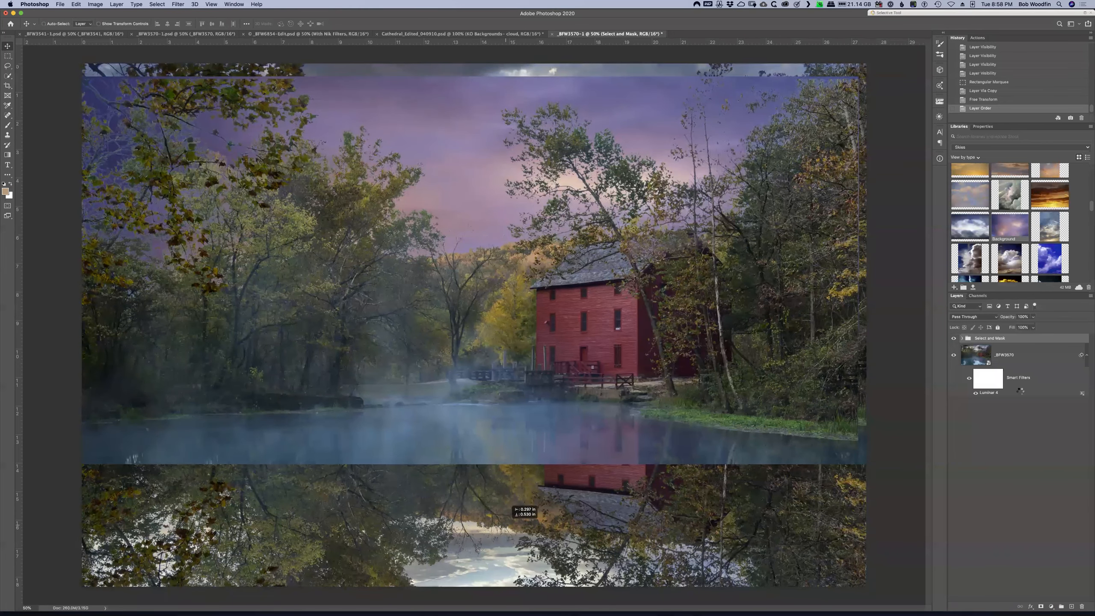
Select the flipped reflection layer inside the "Select and Mask" group and shift it slightly down and left
{"action": "left_click", "coordinate": [961, 339]}
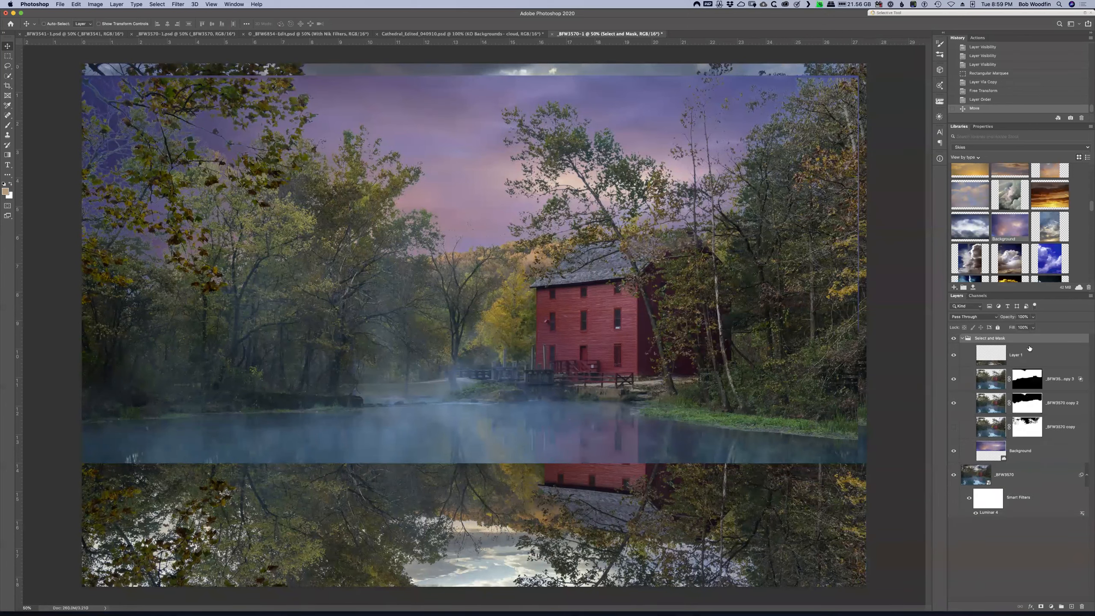
{"action": "left_click", "coordinate": [991, 356]}
{"action": "mouse_move", "coordinate": [416, 510]}
{"action": "left_mouse_down"}
{"action": "mouse_move", "coordinate": [414, 414]}
{"action": "mouse_move", "coordinate": [409, 561]}
{"action": "mouse_move", "coordinate": [410, 521]}
{"action": "left_mouse_up"}
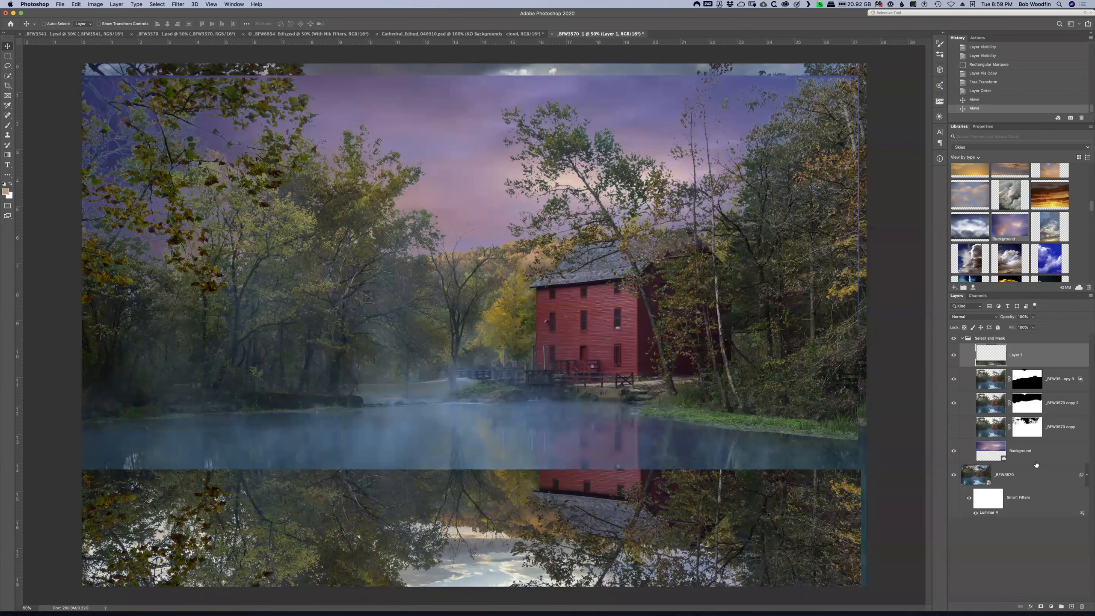
Add a layer mask to Layer 1 and paint black over the reflection's right end to hide it beside the mill
{"action": "left_click", "coordinate": [1036, 606]}
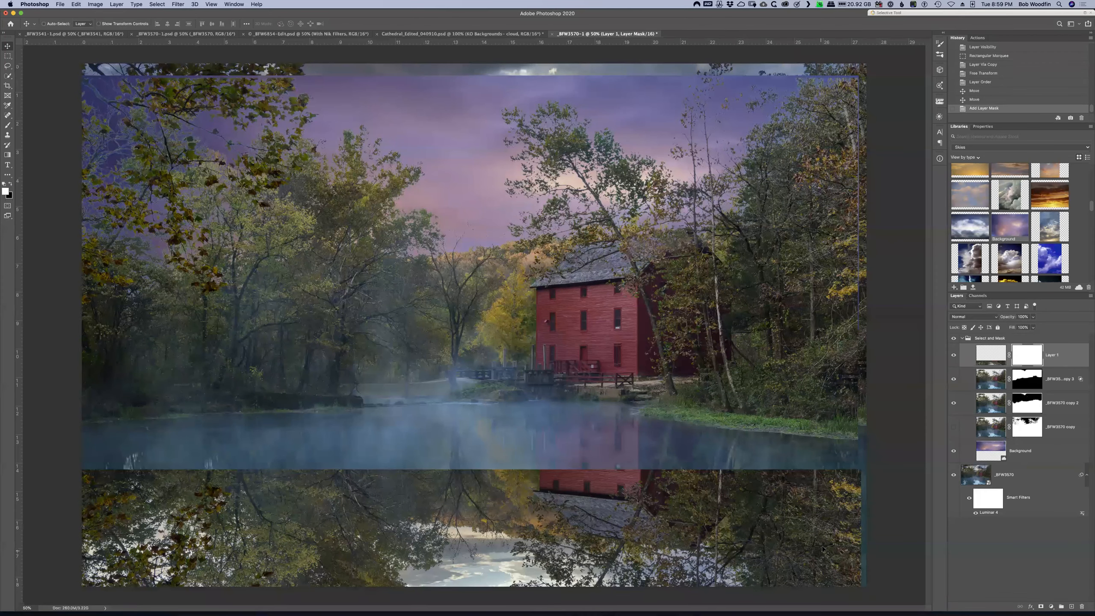
{"action": "key", "text": "b"}
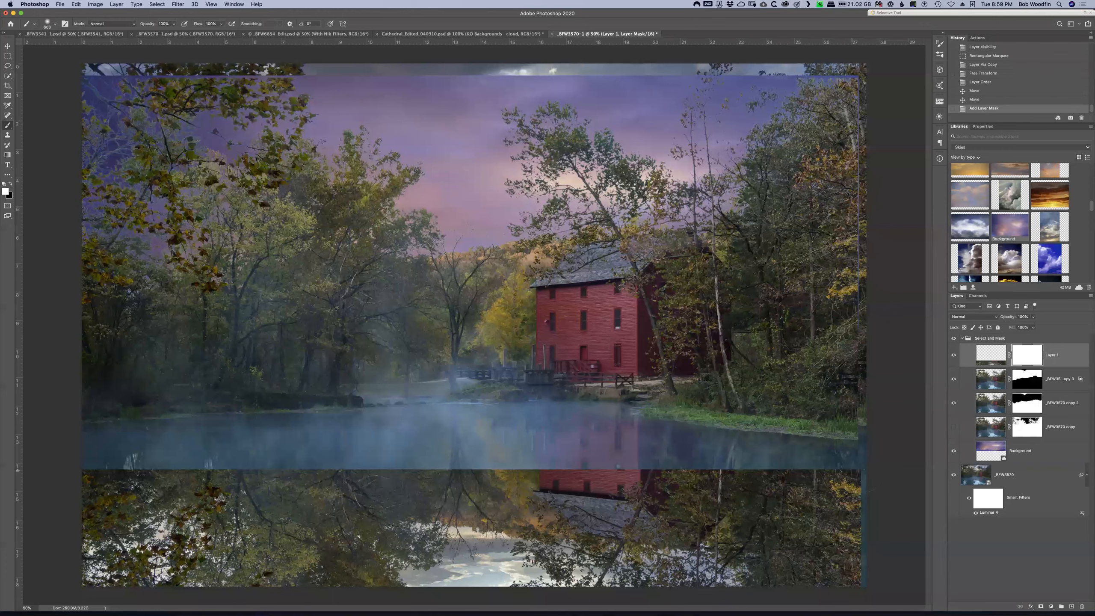
{"action": "left_click", "coordinate": [847, 480]}
{"action": "key", "text": "x"}
{"action": "mouse_move", "coordinate": [811, 488]}
{"action": "left_mouse_down"}
{"action": "mouse_move", "coordinate": [827, 513]}
{"action": "mouse_move", "coordinate": [798, 548]}
{"action": "mouse_move", "coordinate": [733, 544]}
{"action": "left_mouse_up"}
{"action": "left_click_drag", "start_coordinate": [700, 502], "coordinate": [666, 468]}
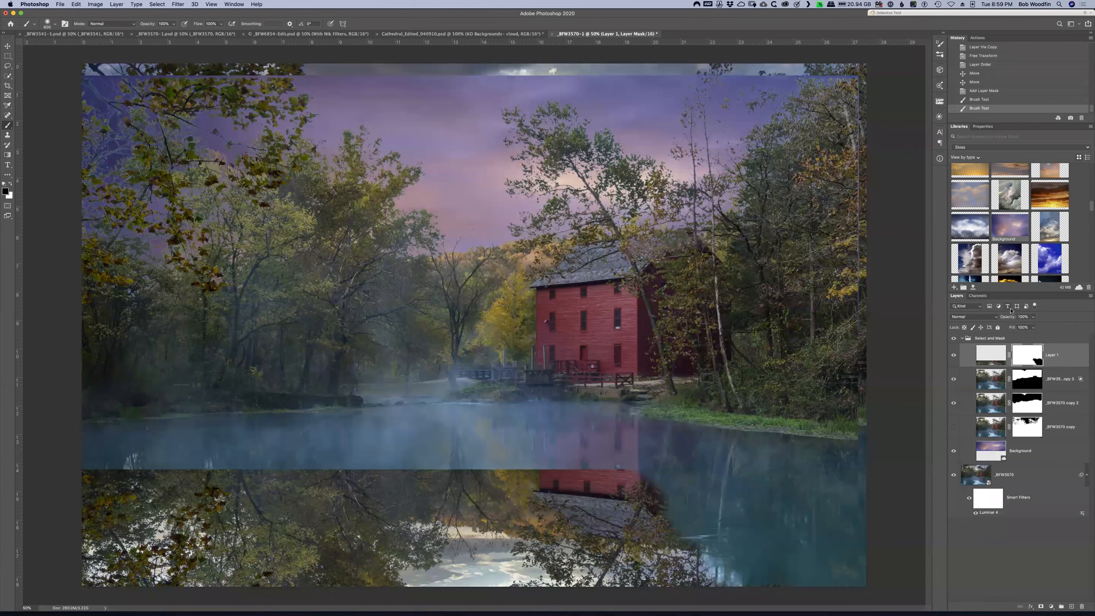
Lower Layer 1's opacity and softly paint its mask with low-opacity black along the reflection's hard upper edge to blend it into the pond
{"action": "left_click_drag", "start_coordinate": [1010, 317], "coordinate": [998, 318]}
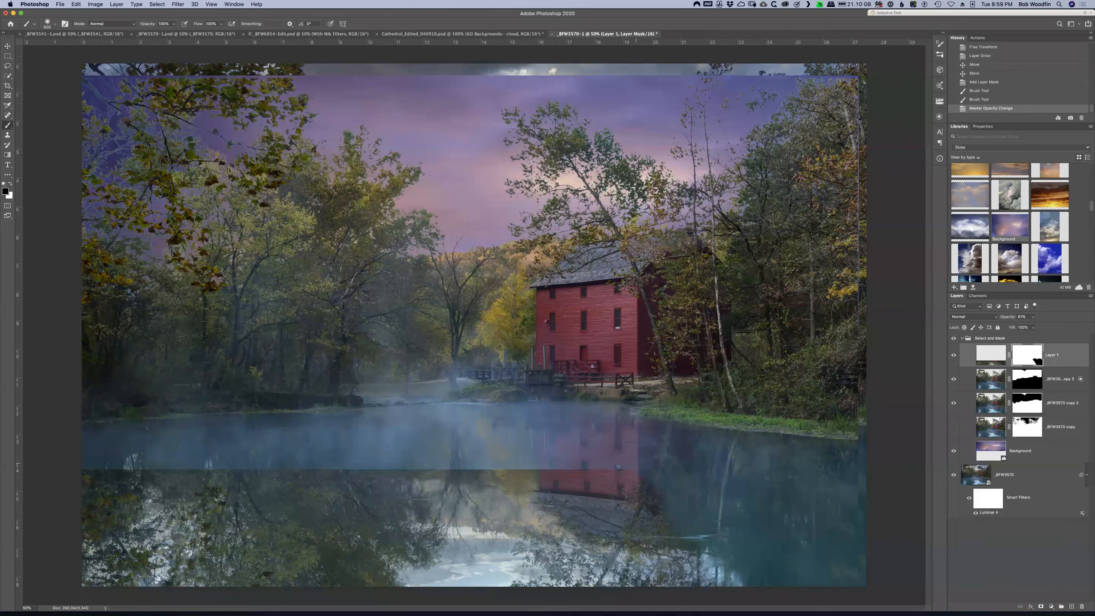
{"action": "left_click_drag", "start_coordinate": [585, 468], "coordinate": [547, 485]}
{"action": "left_click_drag", "start_coordinate": [617, 474], "coordinate": [552, 480]}
{"action": "mouse_move", "coordinate": [612, 479]}
{"action": "left_mouse_down"}
{"action": "mouse_move", "coordinate": [543, 478]}
{"action": "mouse_move", "coordinate": [560, 472]}
{"action": "left_mouse_up"}
{"action": "left_click_drag", "start_coordinate": [621, 472], "coordinate": [646, 460]}
{"action": "left_click_drag", "start_coordinate": [534, 467], "coordinate": [487, 464]}
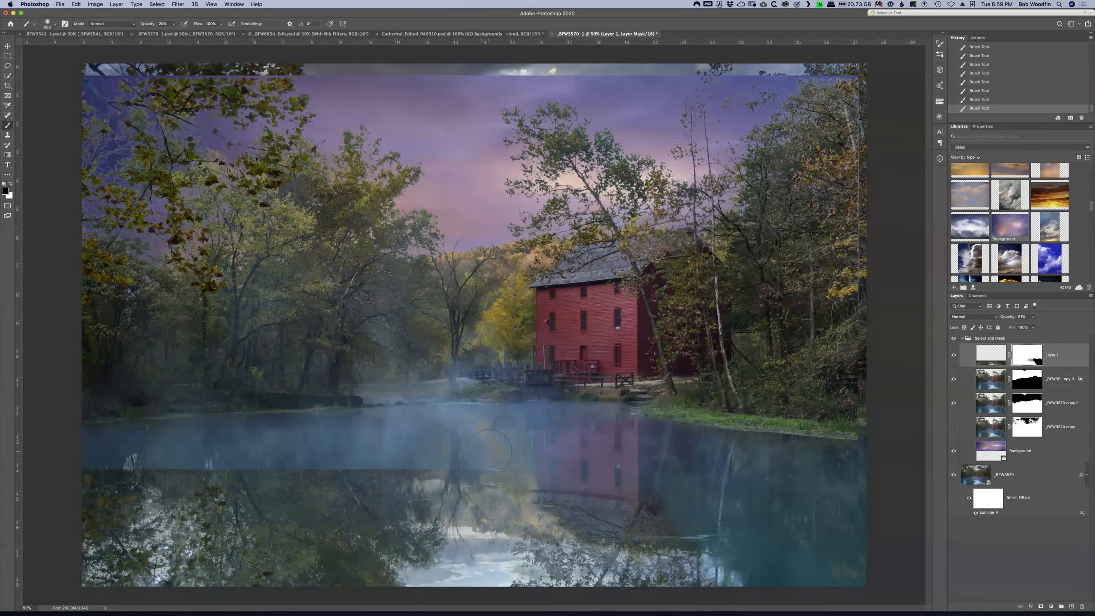
{"action": "left_click_drag", "start_coordinate": [339, 452], "coordinate": [386, 449]}
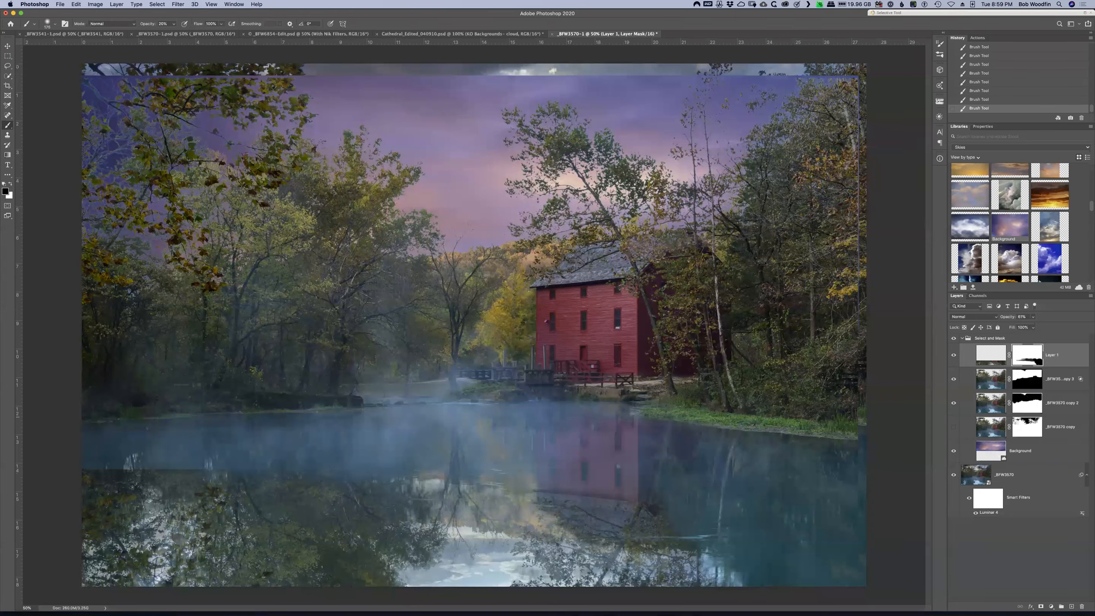
{"action": "left_click_drag", "start_coordinate": [379, 420], "coordinate": [383, 419]}
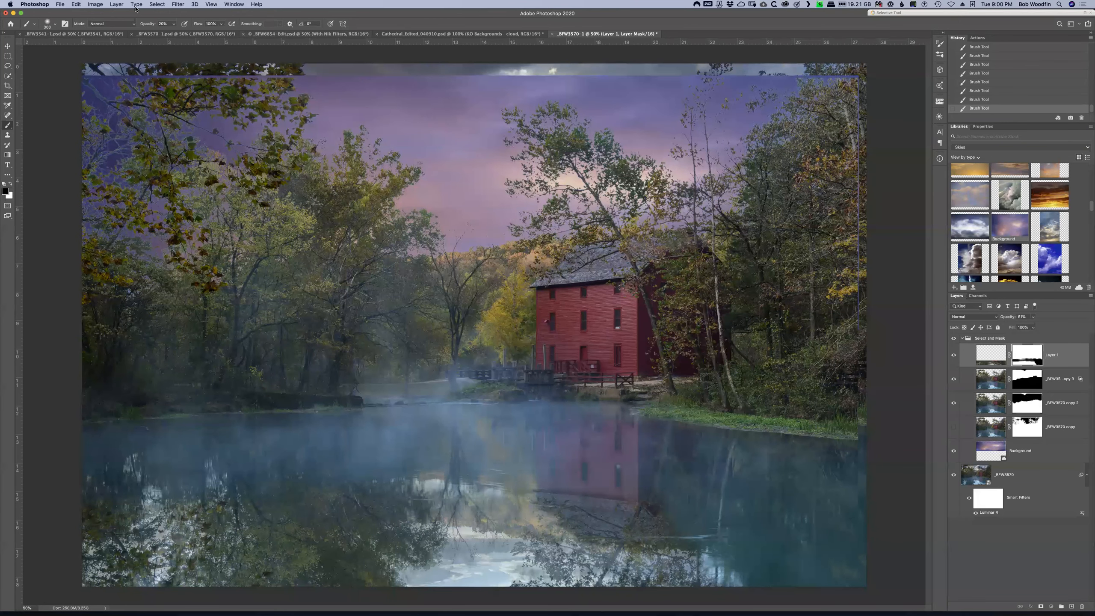
Apply a horizontal Motion Blur to Layer 1's mask, trying several blur distances before settling on a moderate one
{"action": "left_click", "coordinate": [179, 5]}
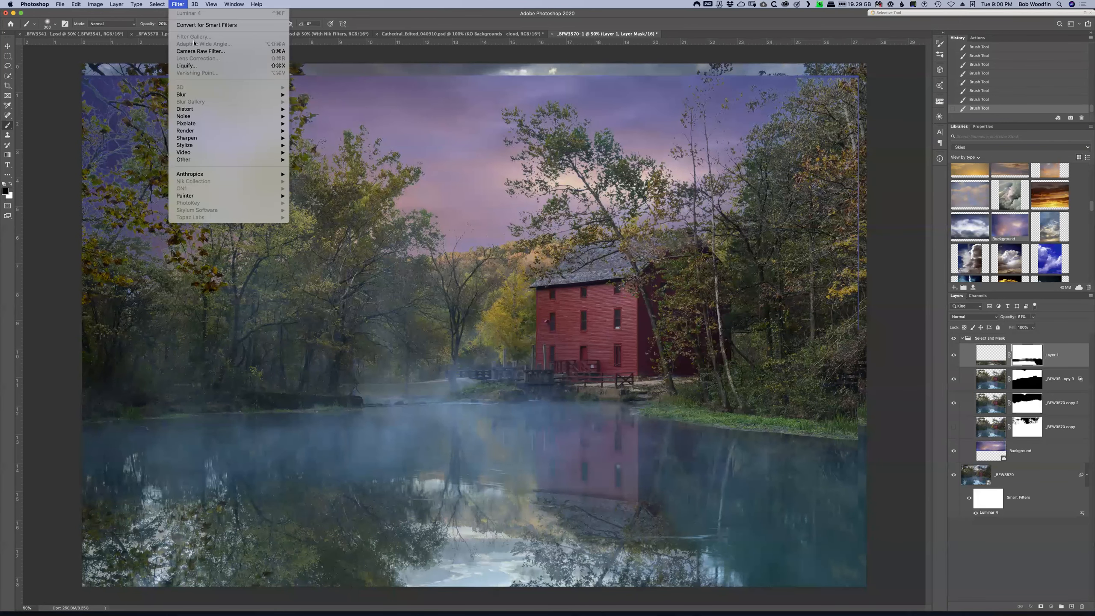
{"action": "mouse_move", "coordinate": [254, 95]}
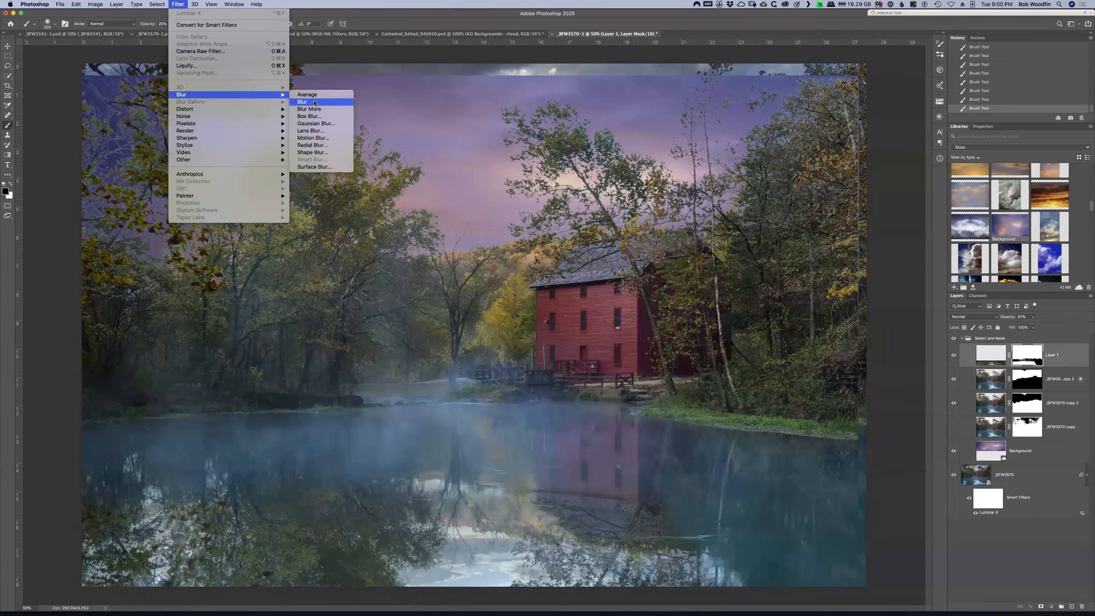
{"action": "left_click", "coordinate": [329, 139]}
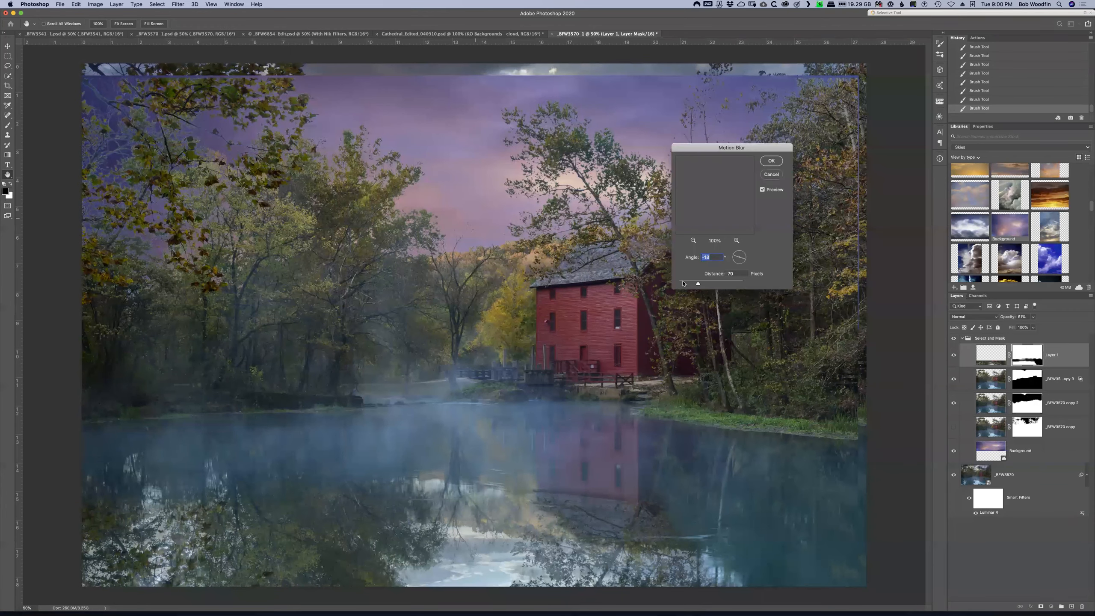
{"action": "left_click_drag", "start_coordinate": [741, 264], "coordinate": [745, 260]}
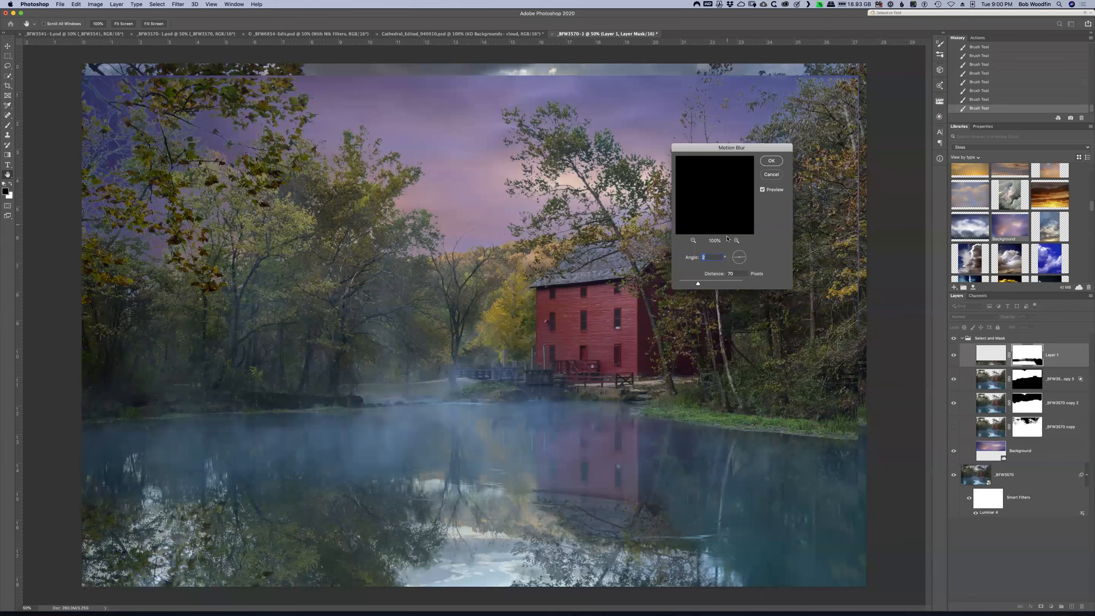
{"action": "left_click_drag", "start_coordinate": [698, 283], "coordinate": [705, 284]}
{"action": "left_click_drag", "start_coordinate": [704, 284], "coordinate": [726, 284]}
{"action": "left_click_drag", "start_coordinate": [726, 284], "coordinate": [696, 284]}
{"action": "key", "text": "Return"}
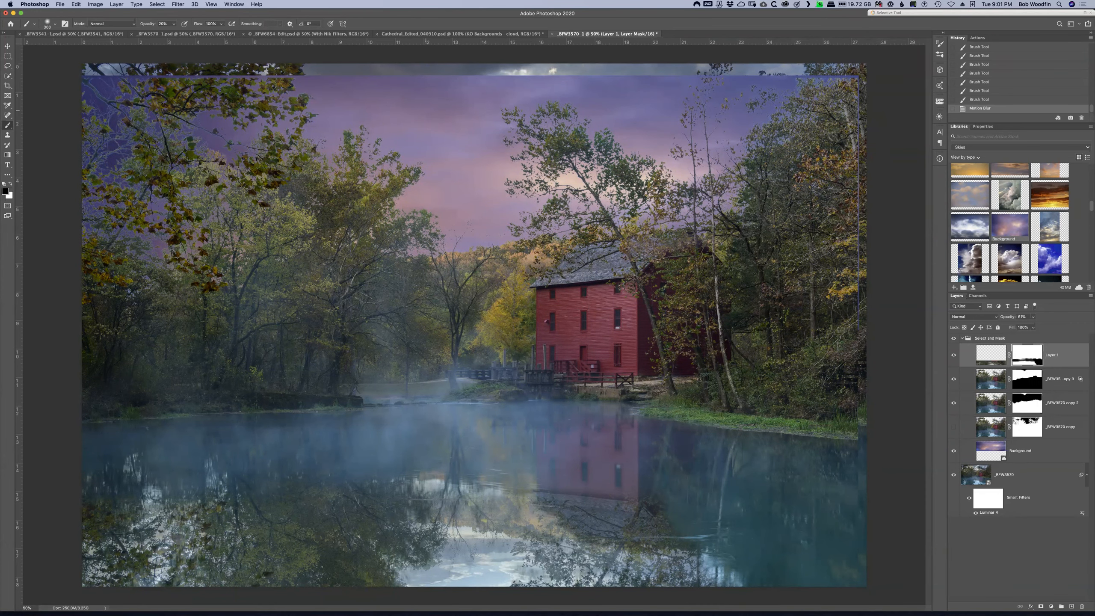
Move the whole "Select and Mask" group up to cover the old sky strip along the photo's upper edge, and collapse the group
{"action": "left_click", "coordinate": [989, 339]}
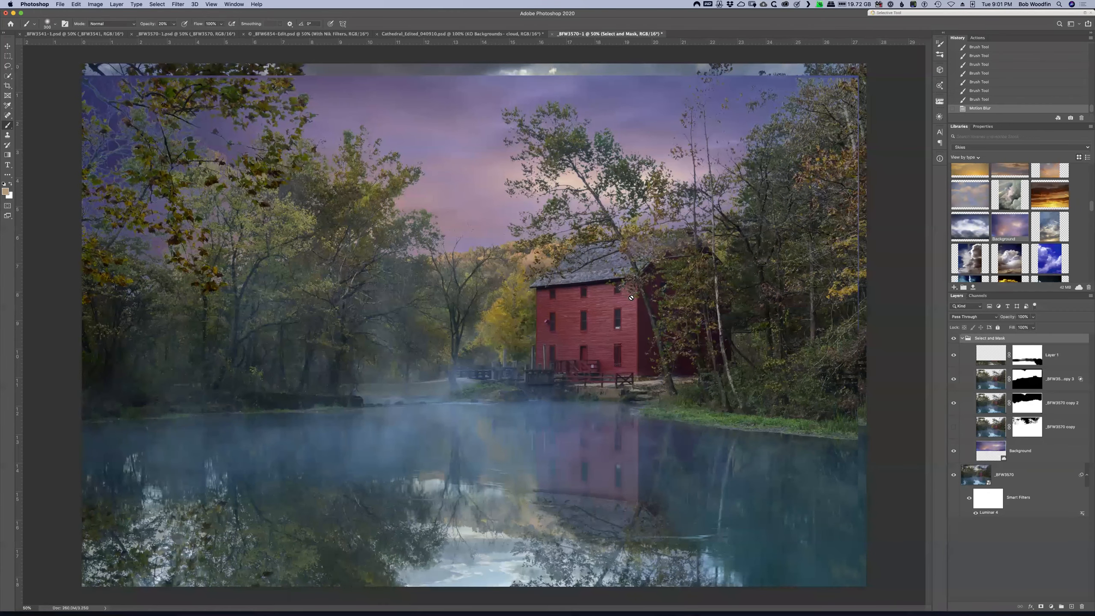
{"action": "key", "text": "v"}
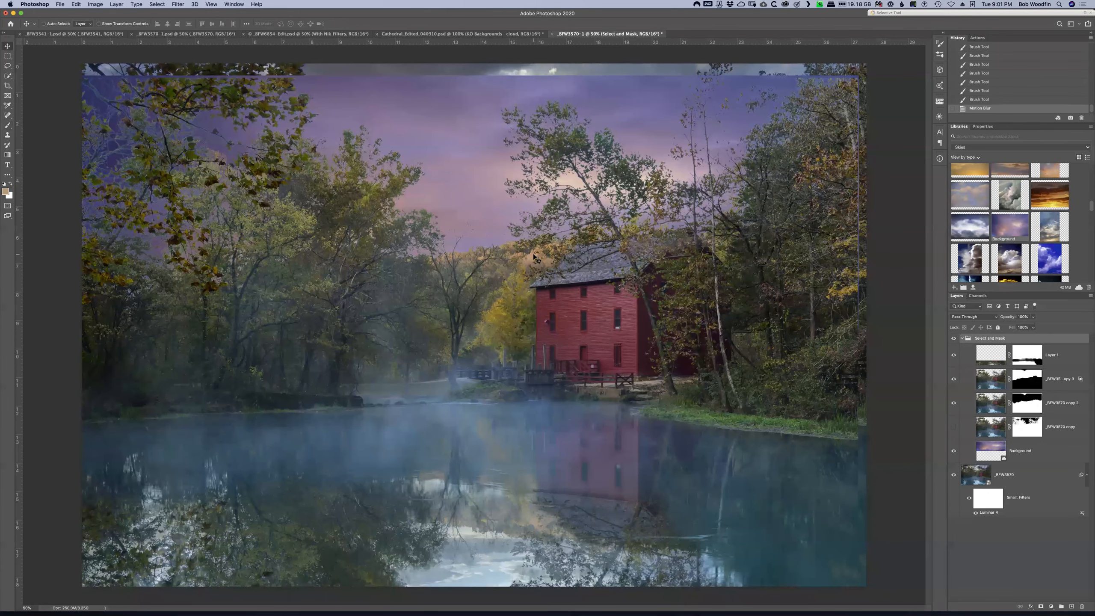
{"action": "left_click_drag", "start_coordinate": [534, 246], "coordinate": [535, 227]}
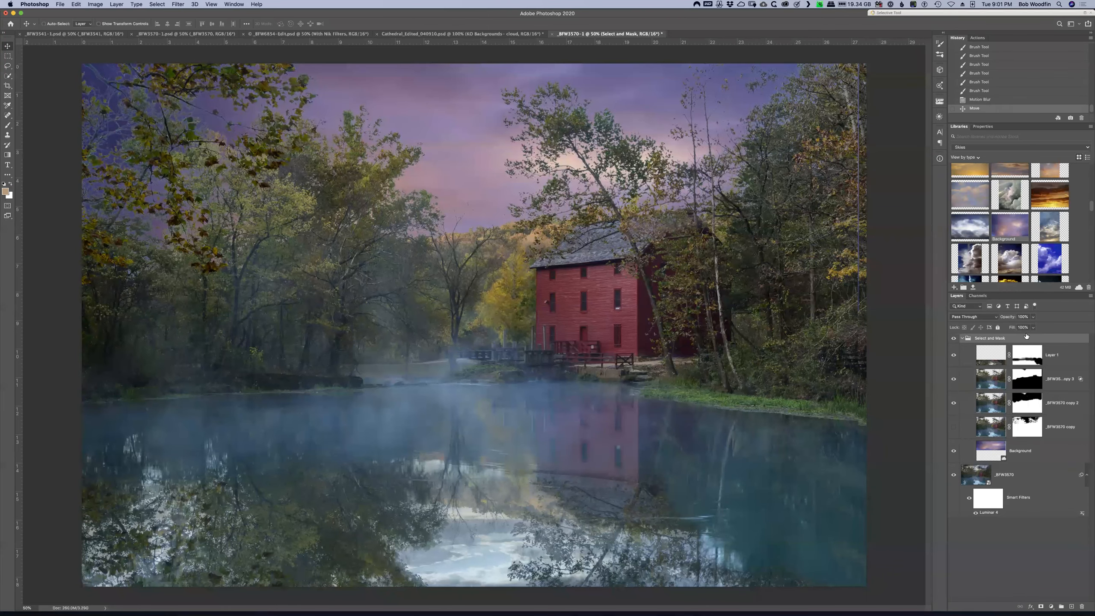
{"action": "left_click", "coordinate": [962, 339]}
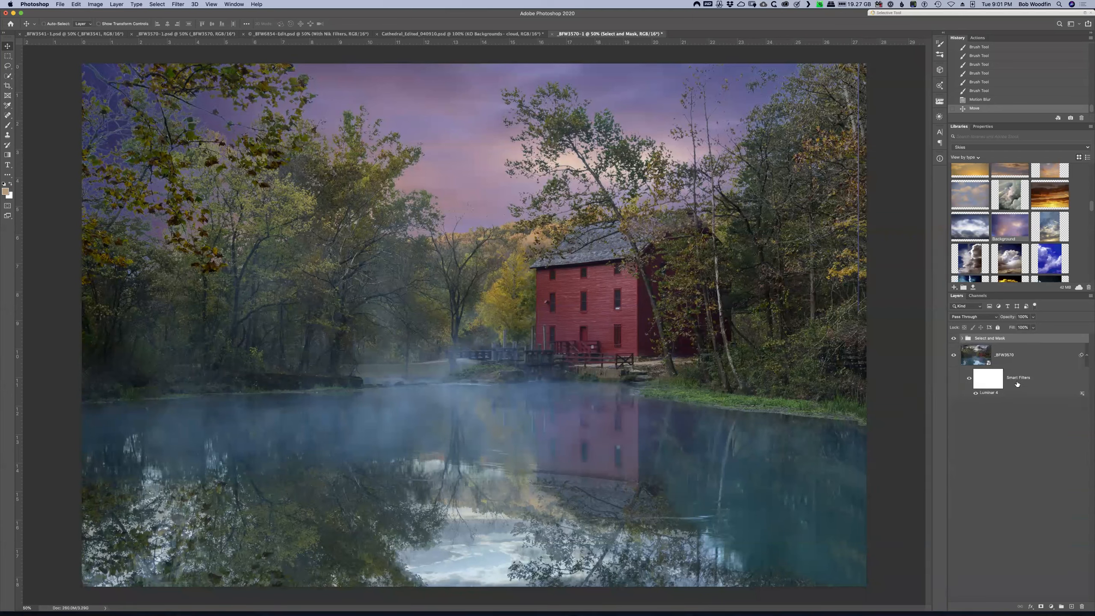